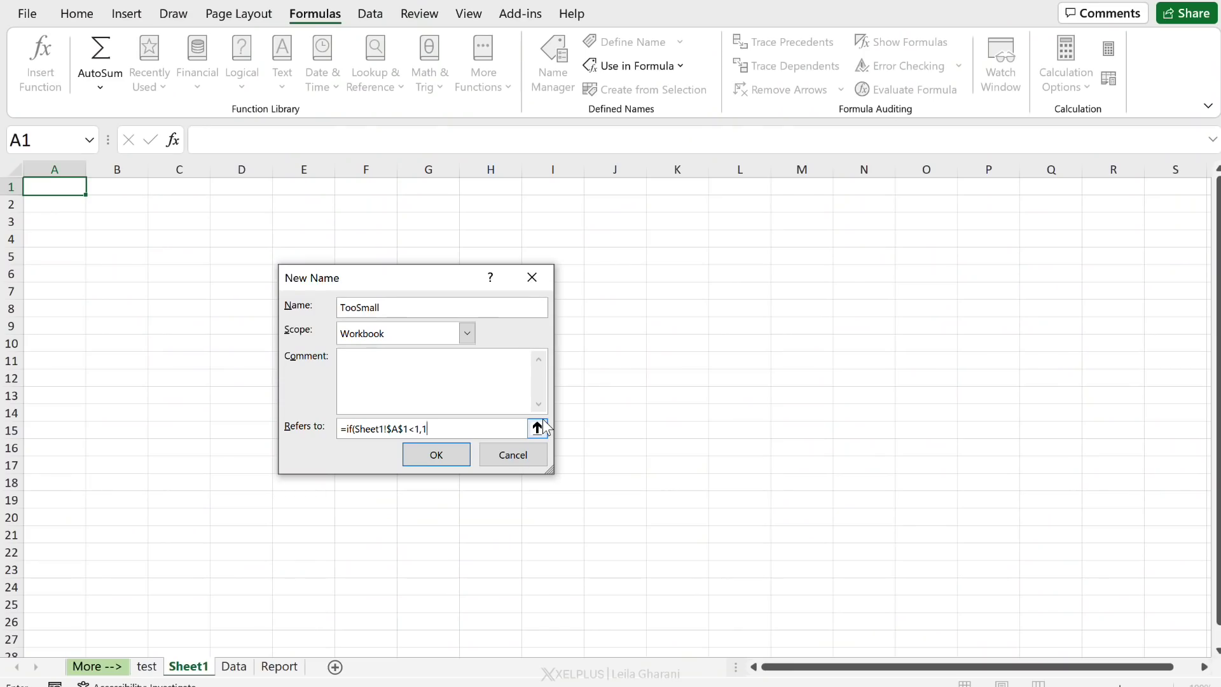
Abandon the half-typed TooSmall name formula and return to the blank worksheet.
type("+Sheet1!$A$")
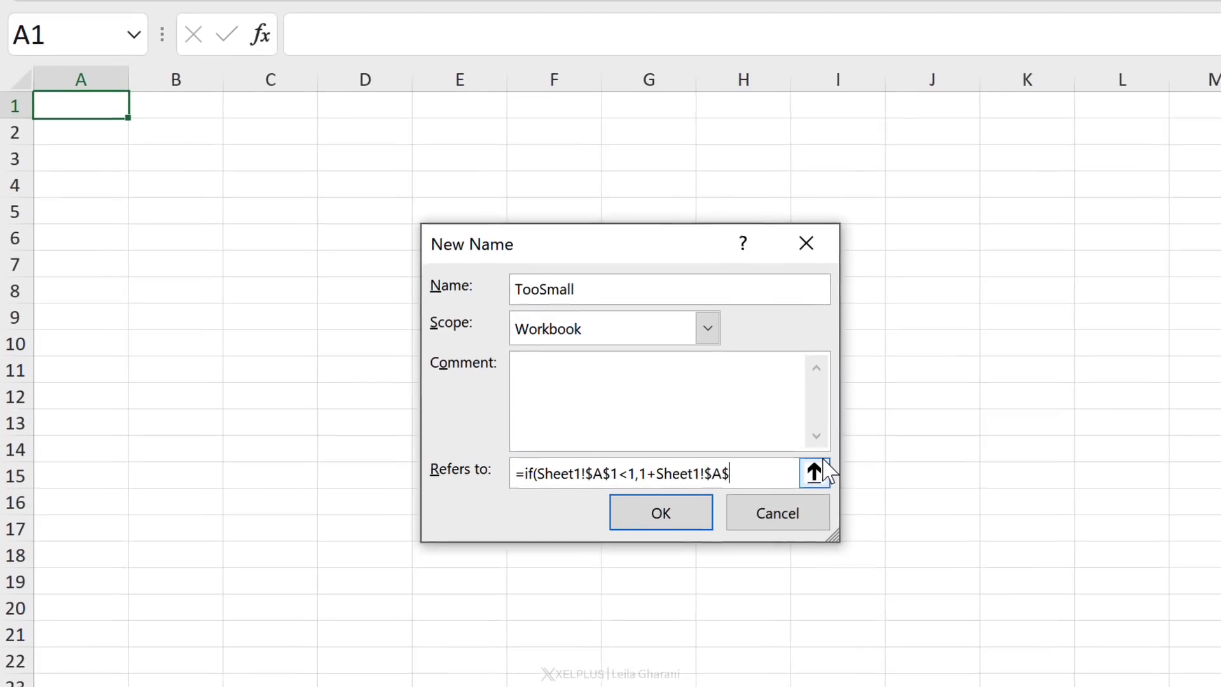
key("BackSpace")
key("BackSpace")
key("BackSpace")
key("BackSpace")
key("BackSpace")
key("BackSpace")
key("BackSpace")
key("BackSpace")
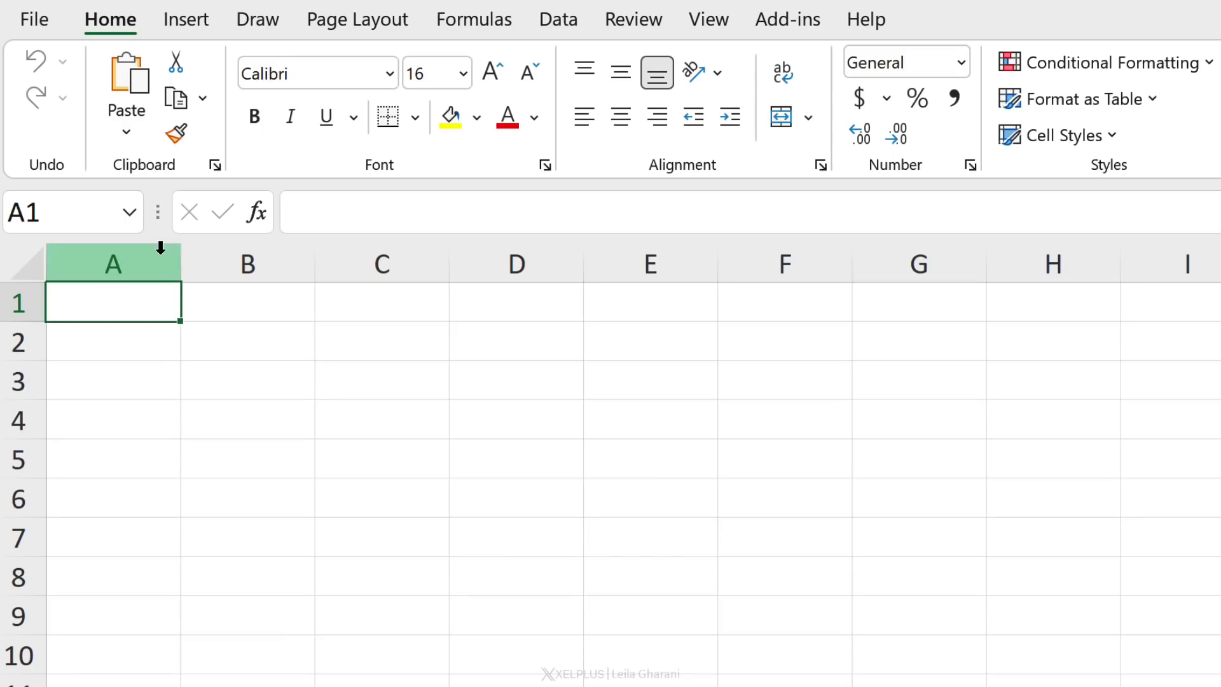
Search the Office add-in store for 'advanced formula' and add the Advanced formula environment add-in.
left_click(198, 24)
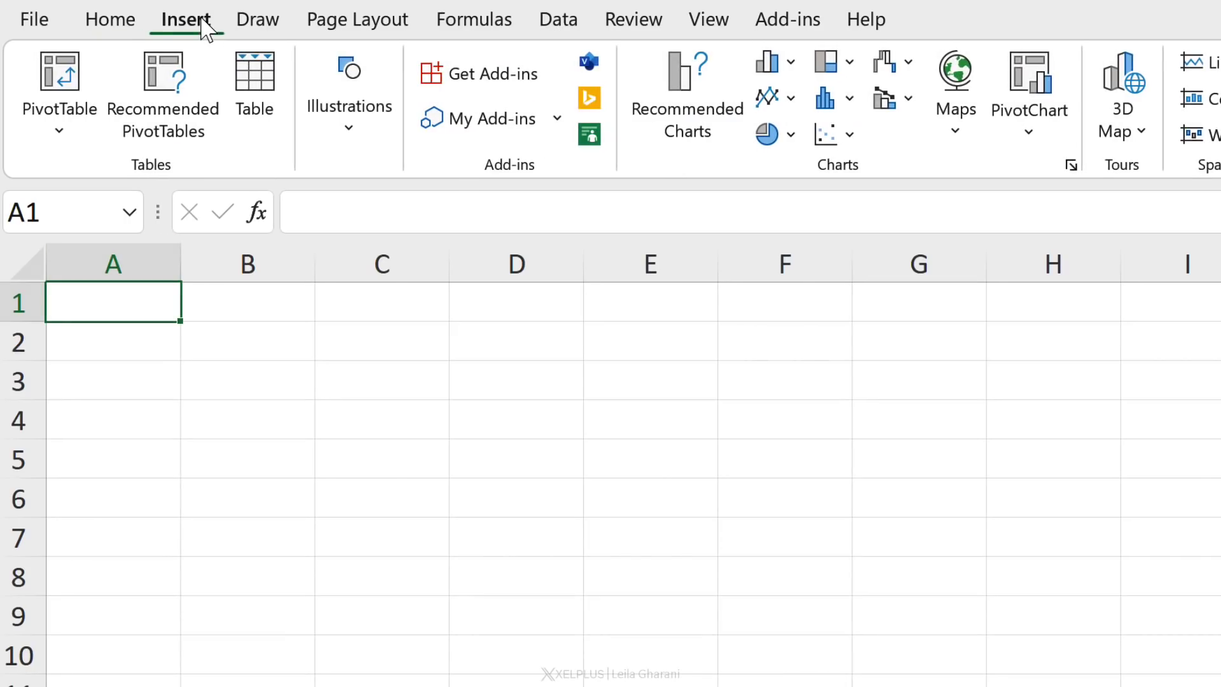
left_click(505, 89)
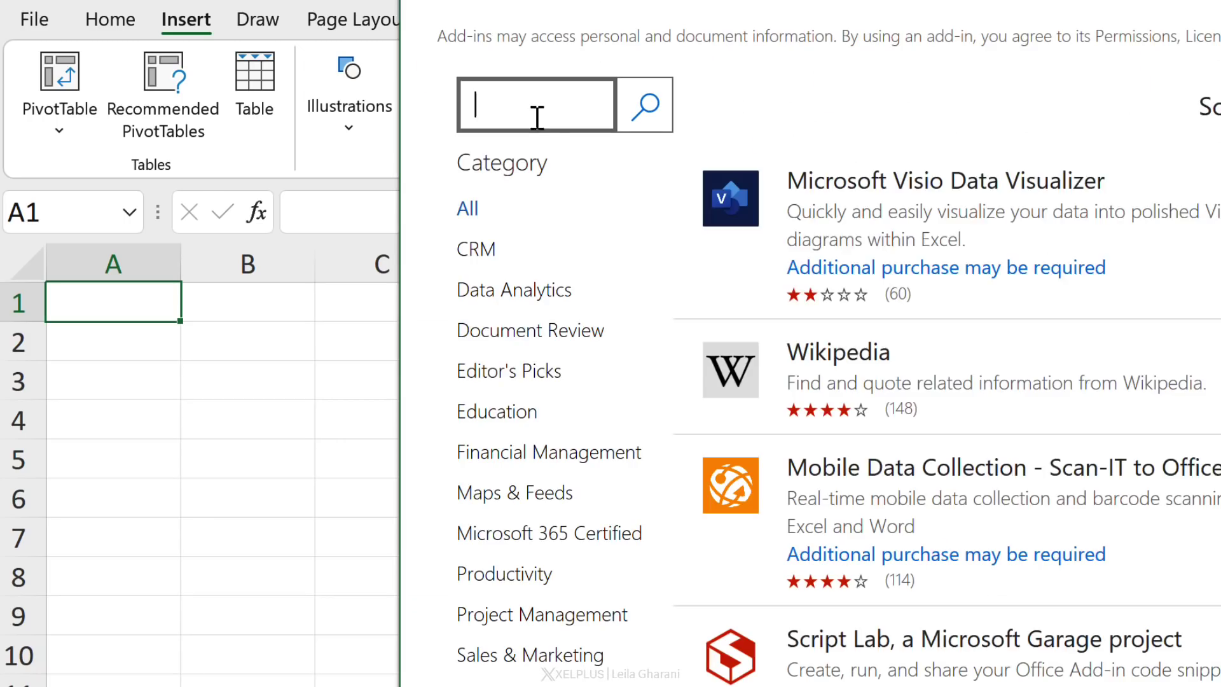
type("advanced formula")
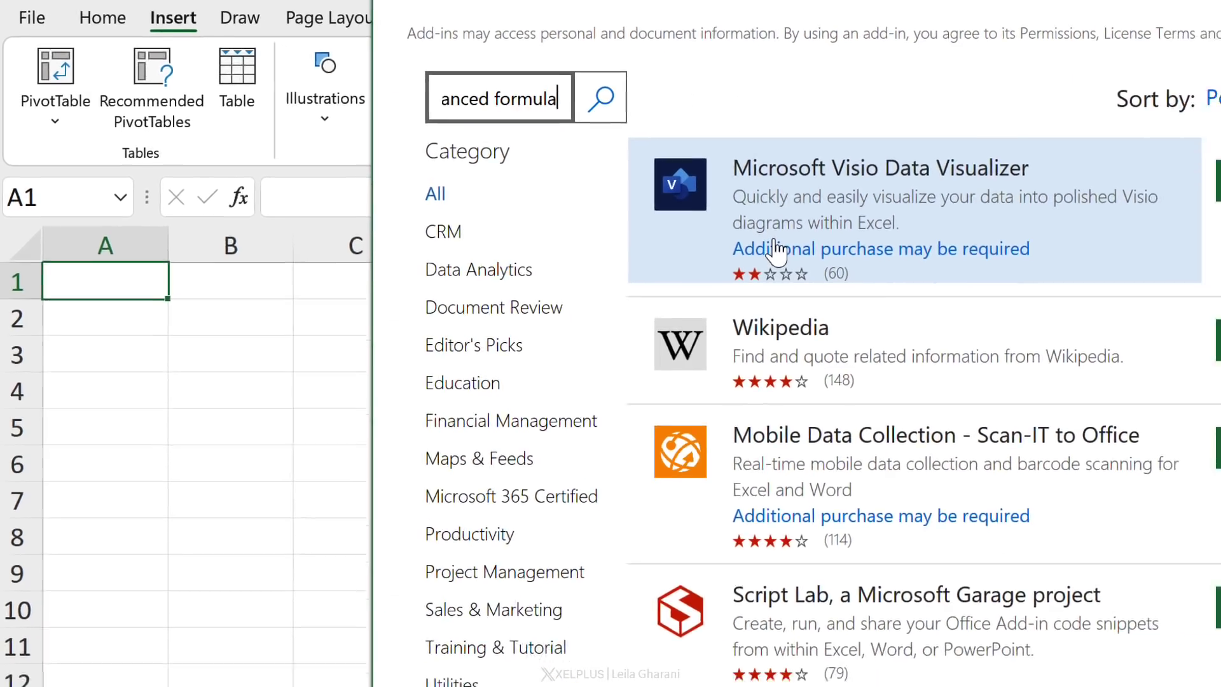
key("Return")
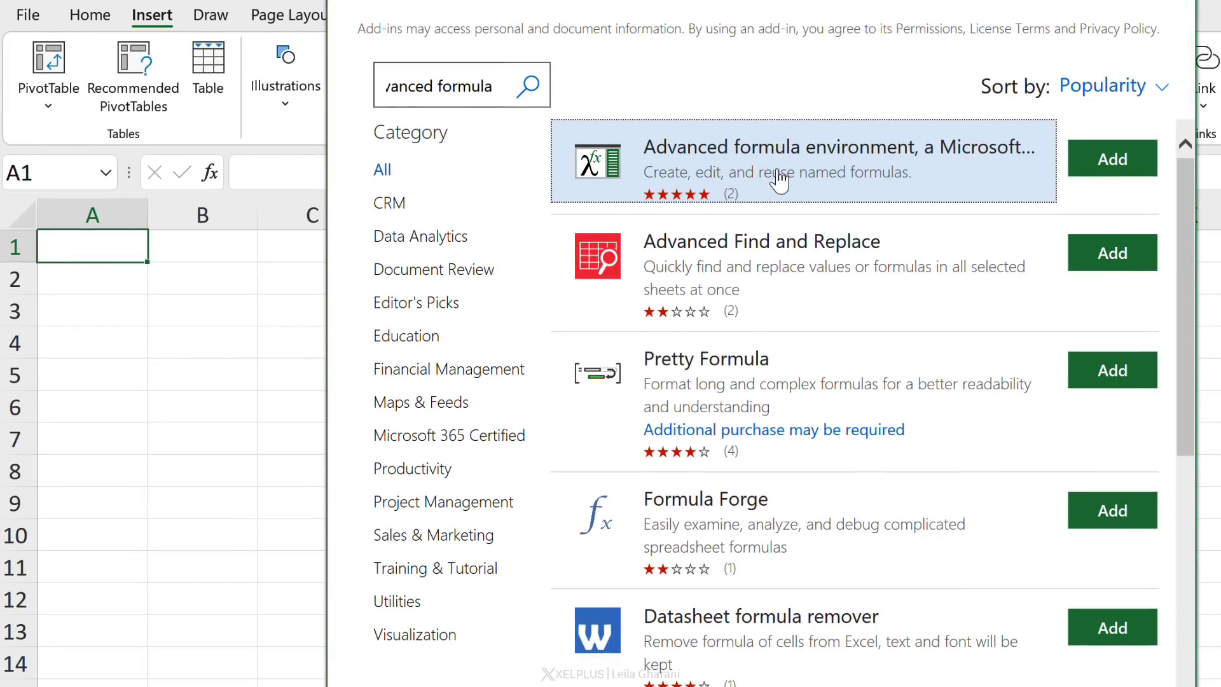
left_click(1102, 160)
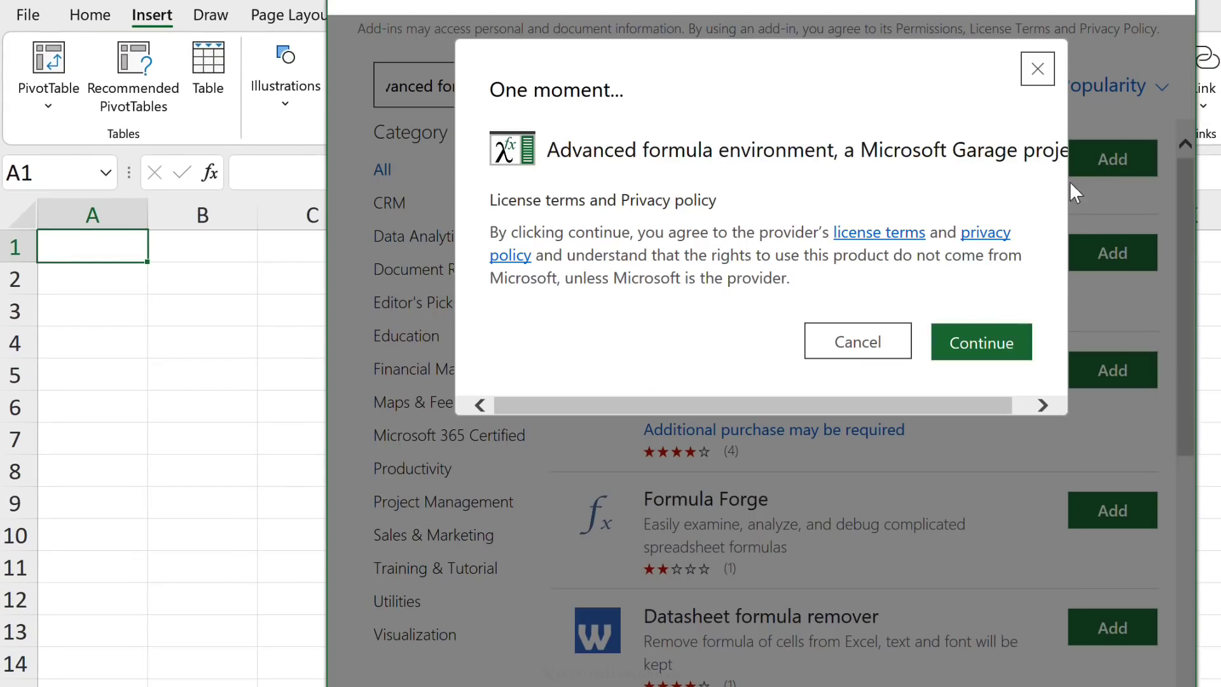
left_click(981, 342)
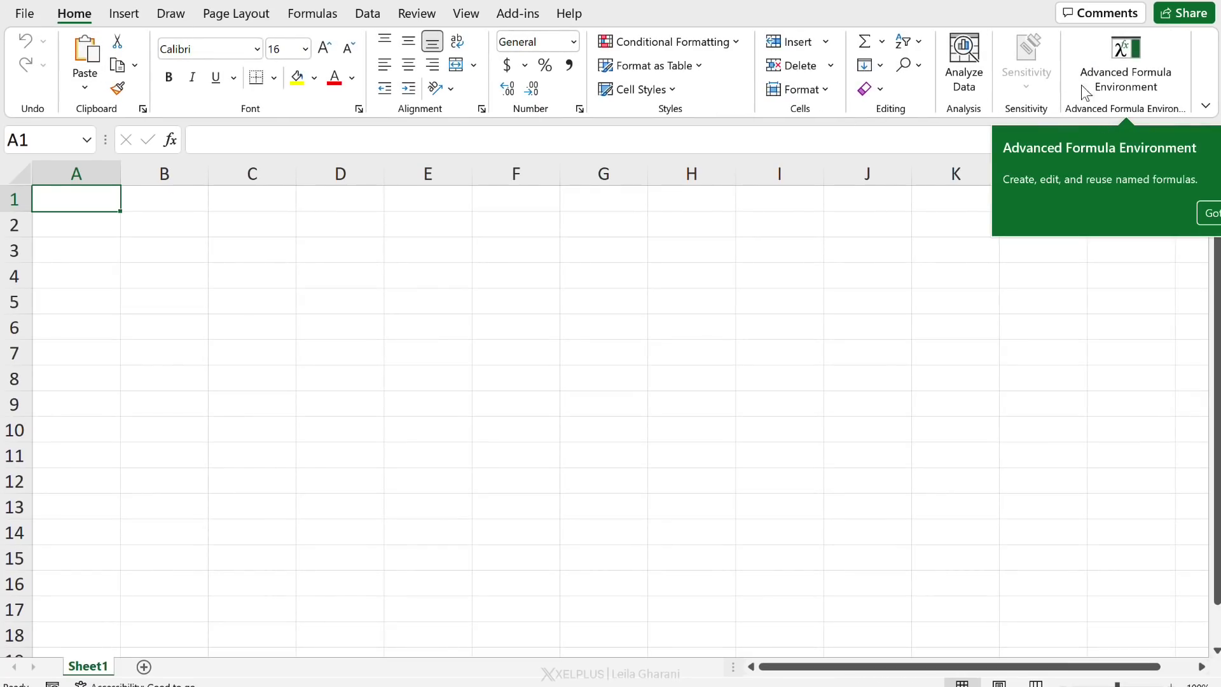
Open and widen the Advanced Formula Environment pane, then load the IFBLANK example named formulas.
left_click(1138, 93)
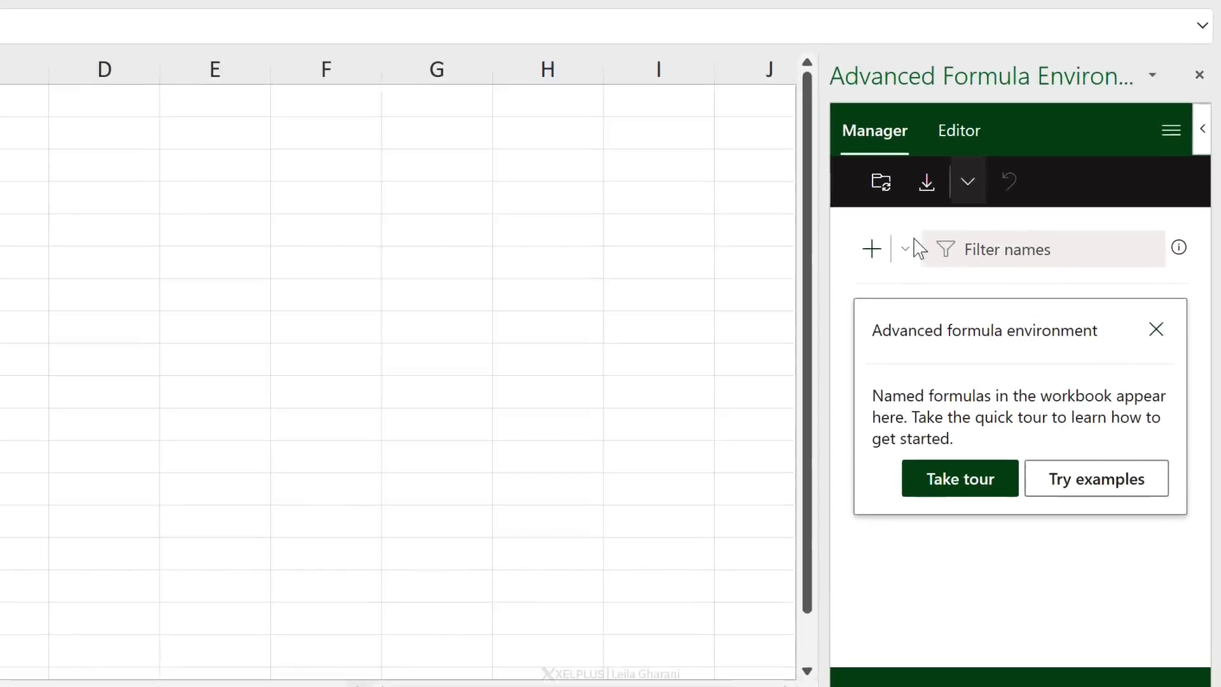
left_click_drag(814, 286, 706, 289)
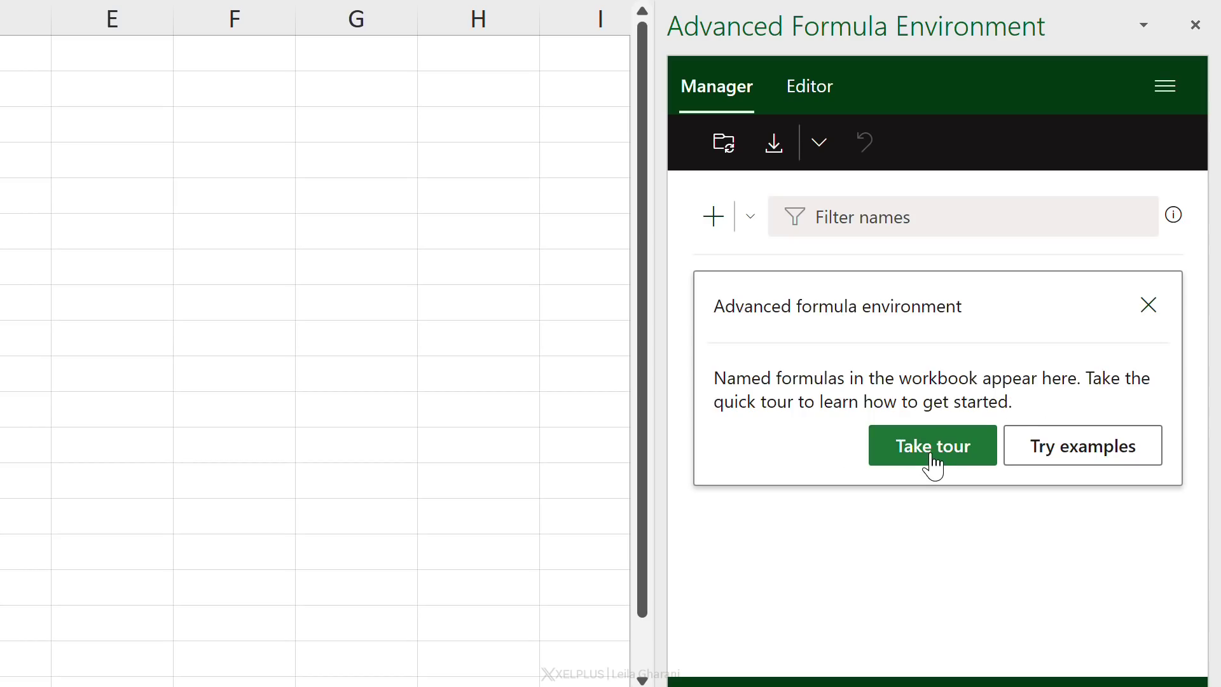
left_click(1064, 458)
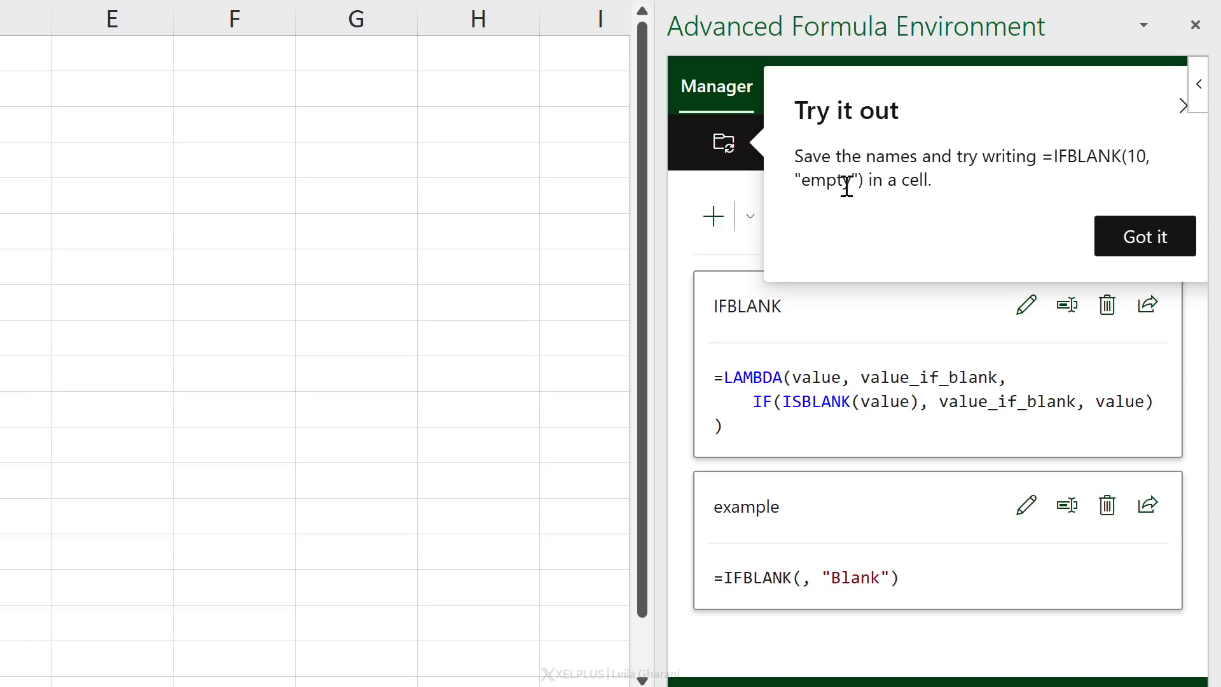
left_click(1103, 233)
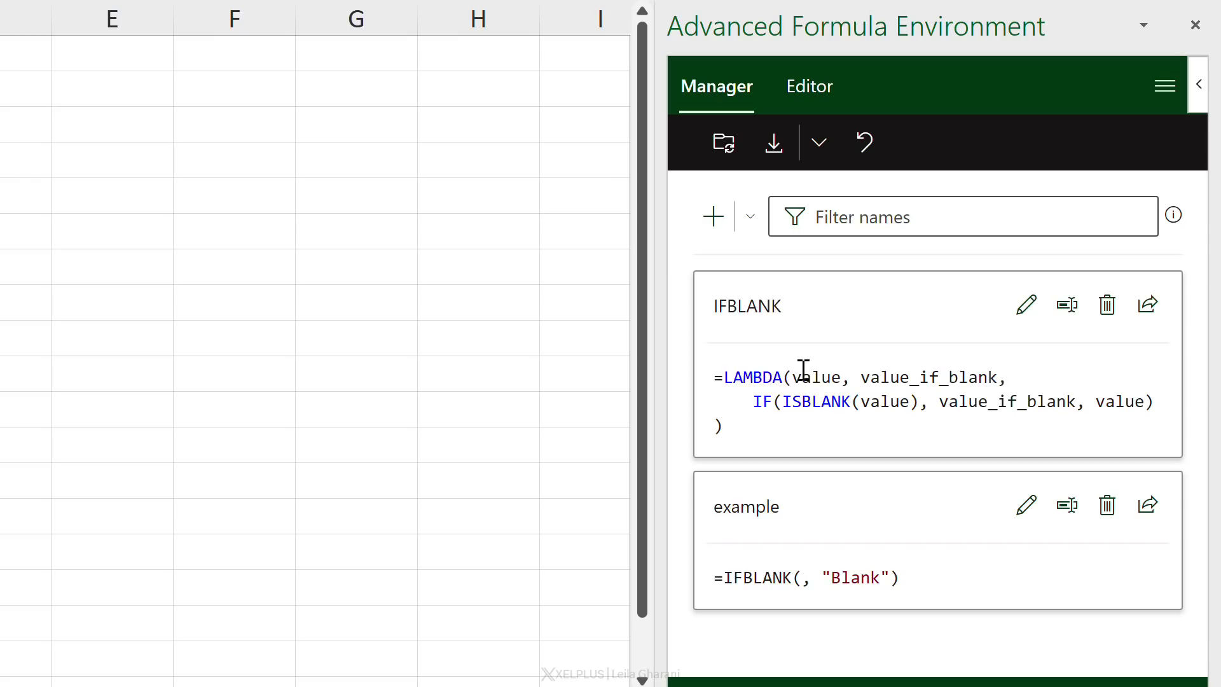
mouse_move(803, 369)
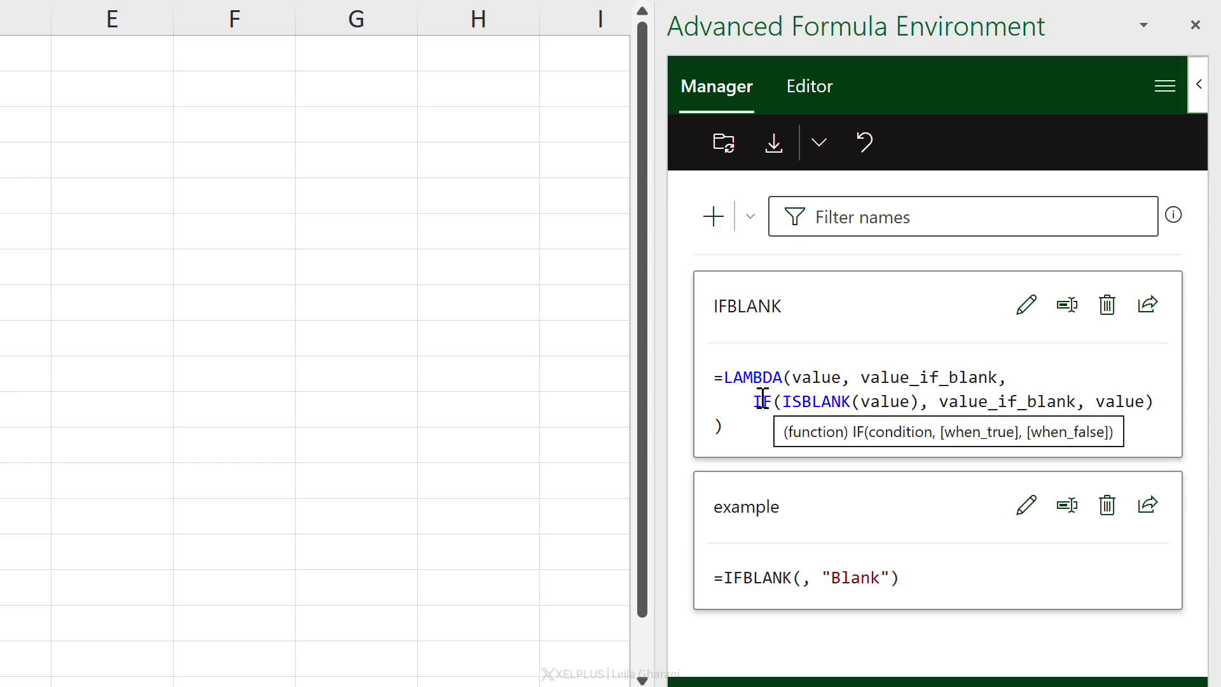
mouse_move(766, 395)
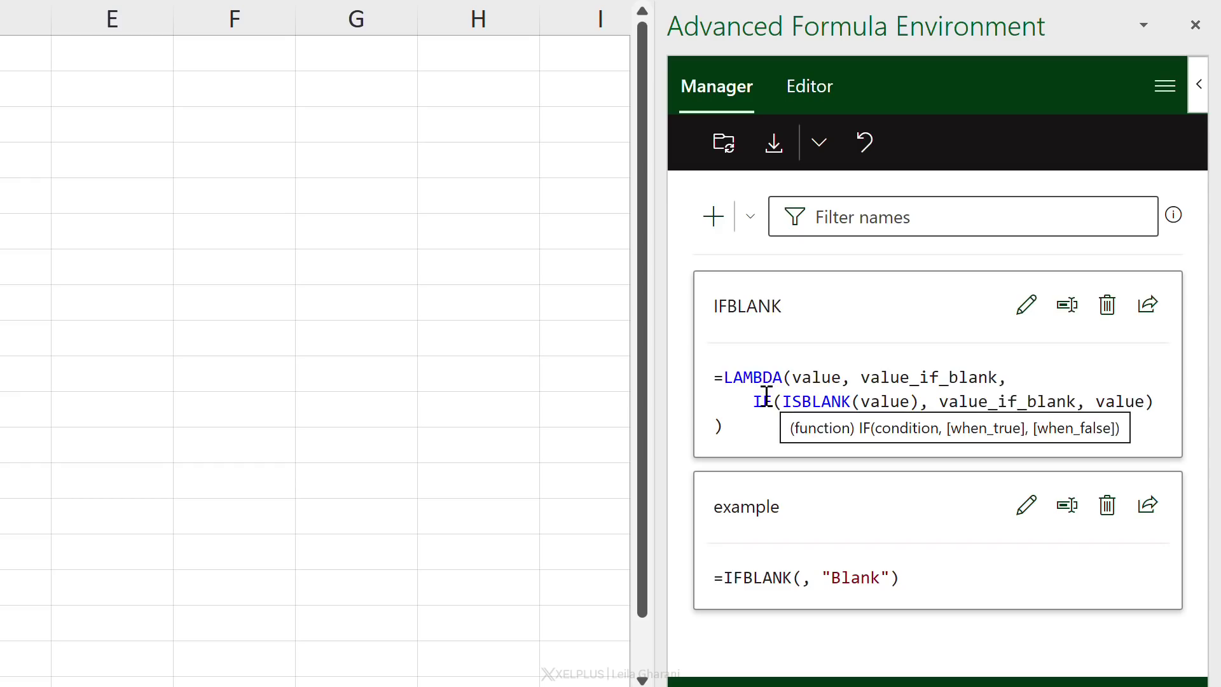
mouse_move(819, 402)
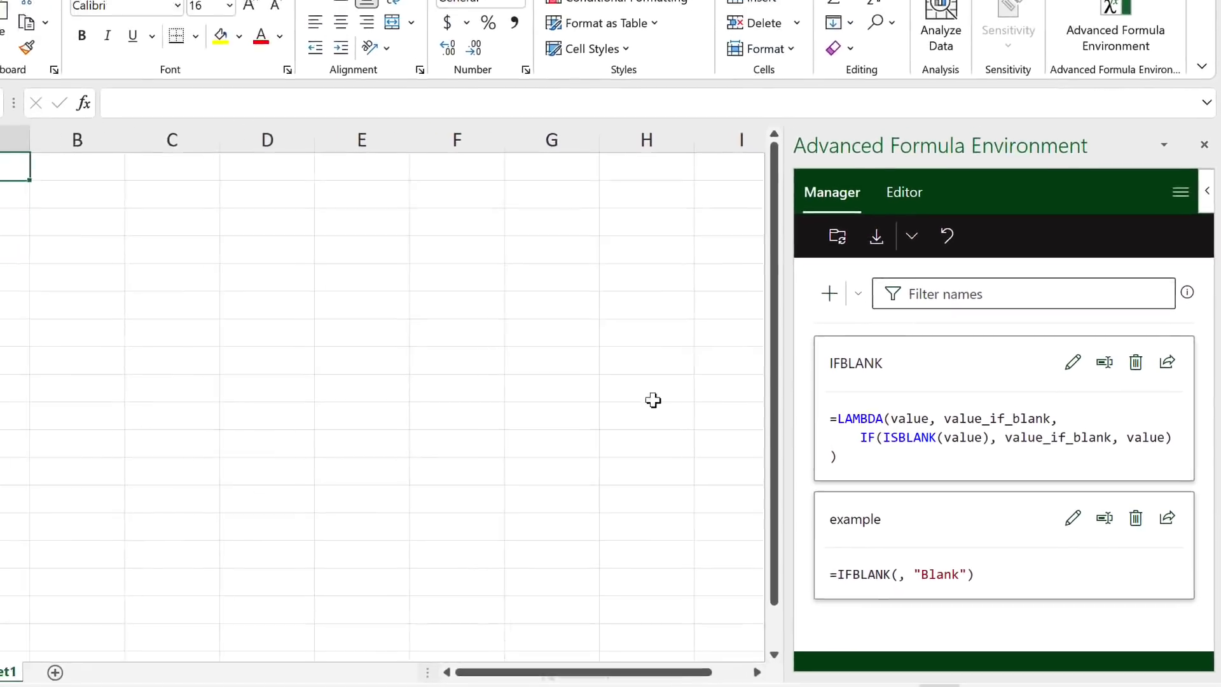
Enter test value a in A3 and b in A5, leaving A4 empty.
left_click(81, 239)
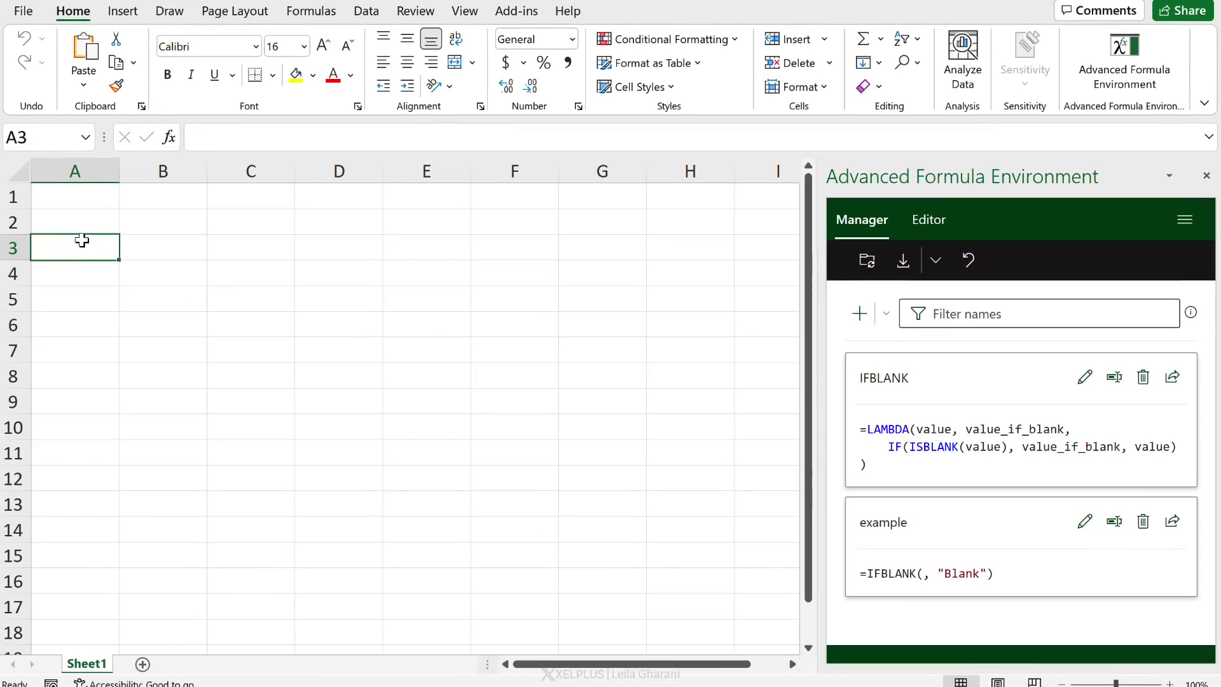
type("a")
left_click(88, 271)
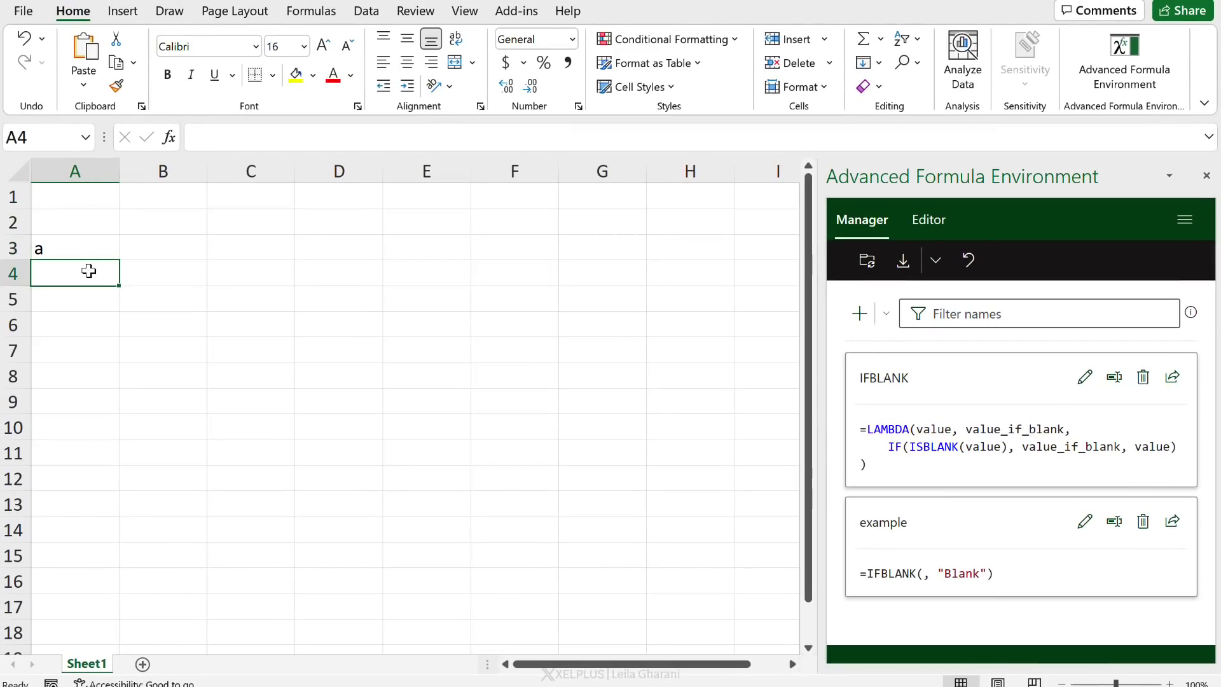
left_click(73, 301)
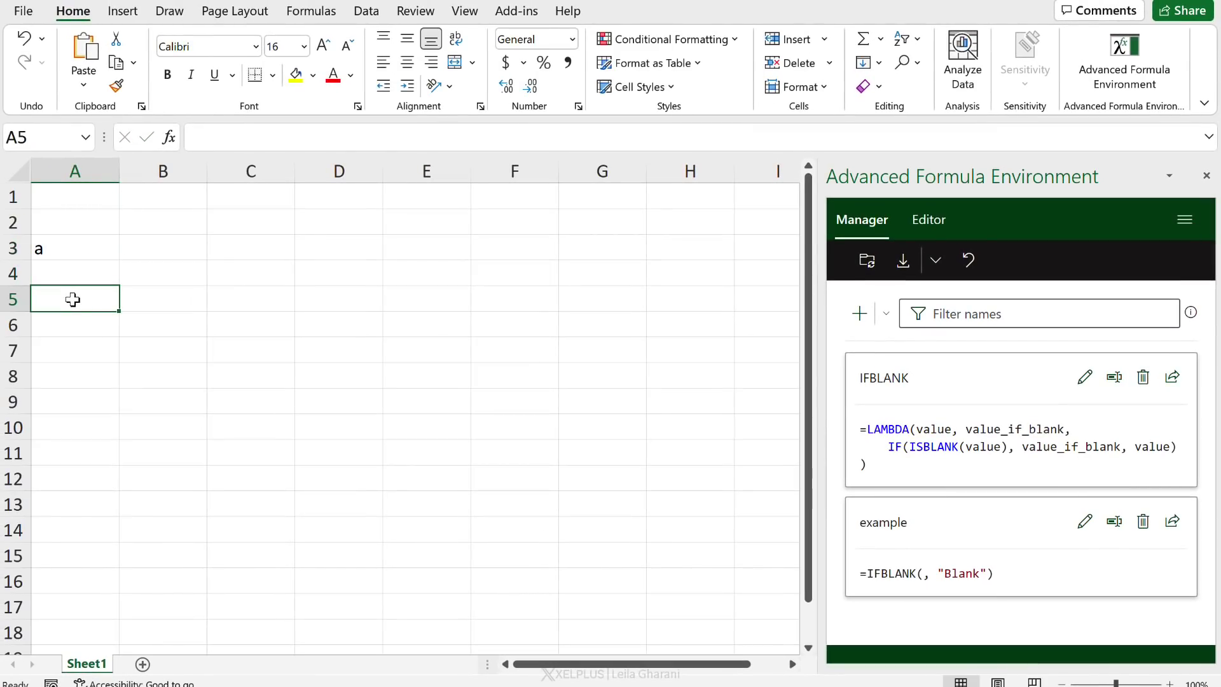
type("b")
left_click(170, 270)
Clear the half-started formula in B3, leaving it empty, and dismiss the Try it out tip.
left_click(176, 248)
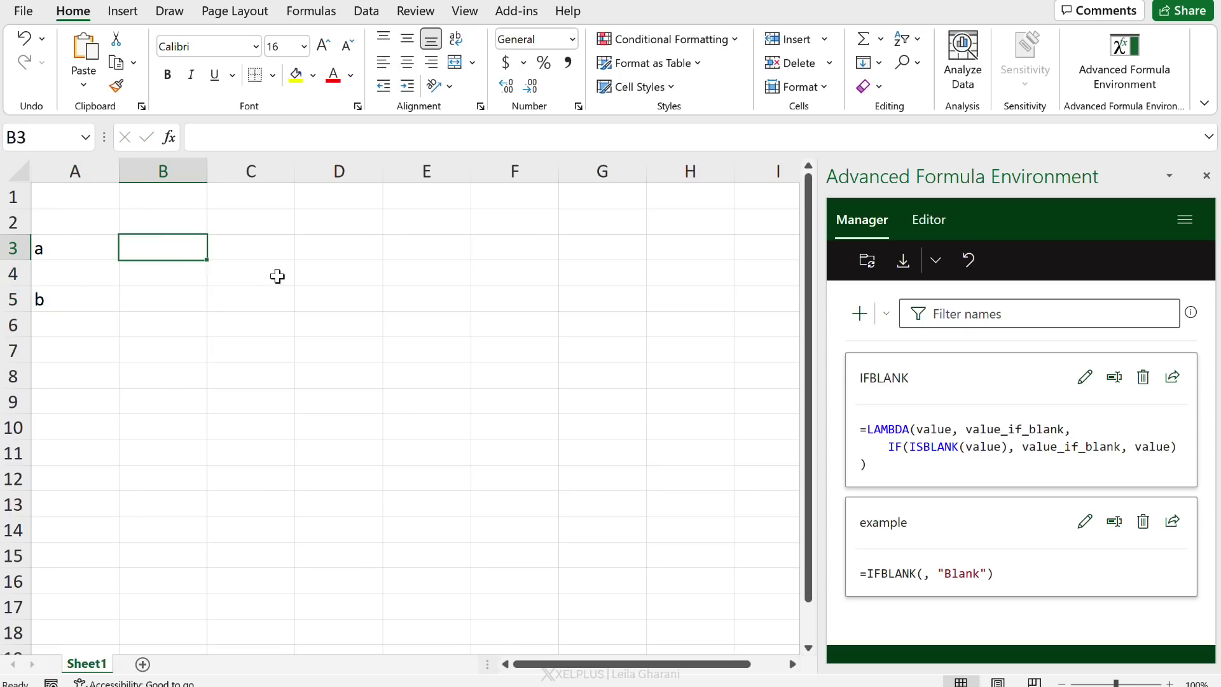
type("=ifbl")
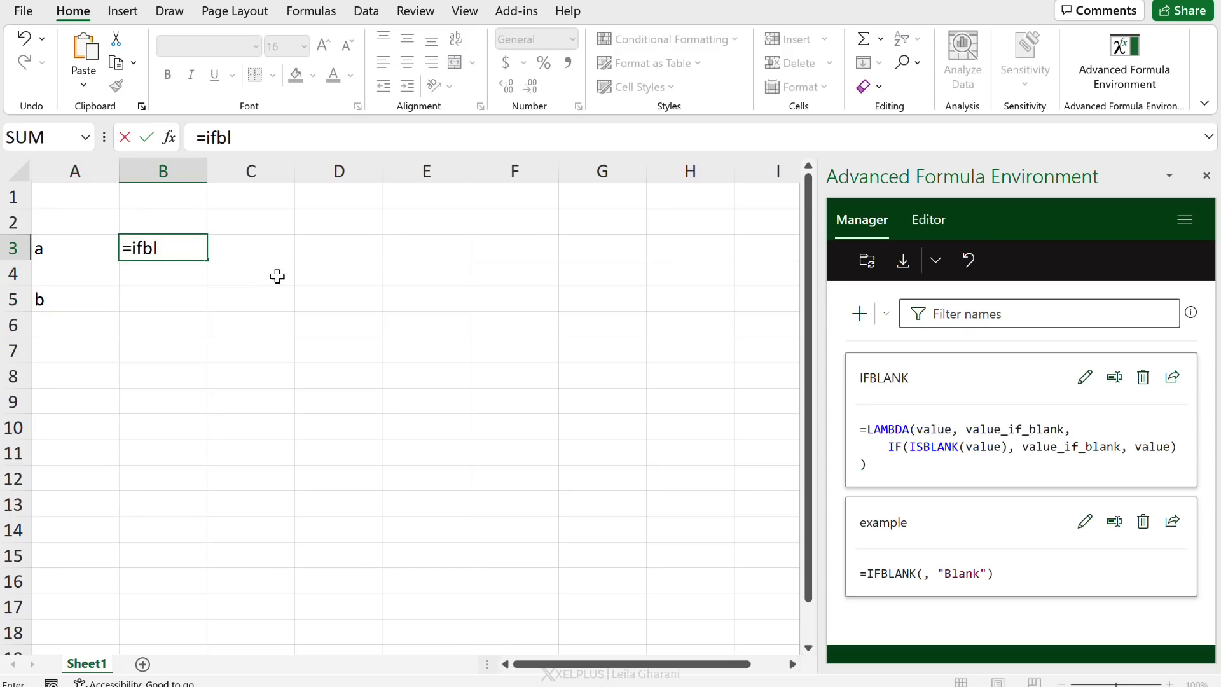
key("BackSpace")
key("BackSpace")
key("BackSpace")
key("BackSpace")
key("BackSpace")
key("Return")
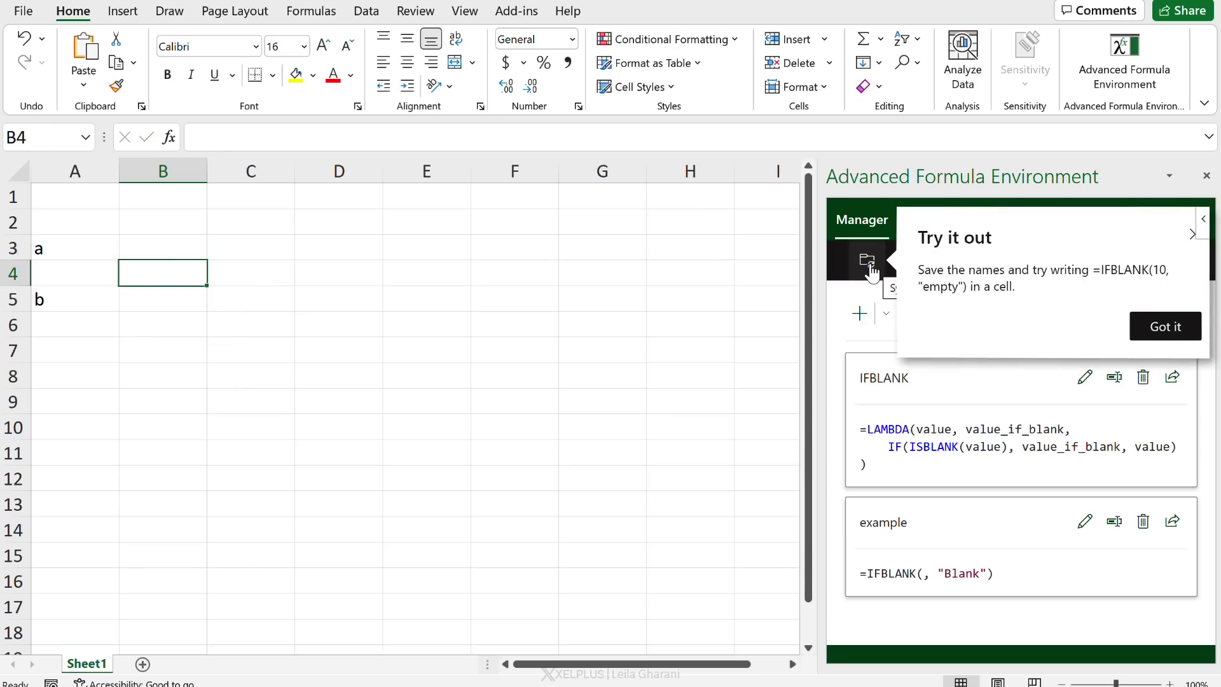
left_click(868, 266)
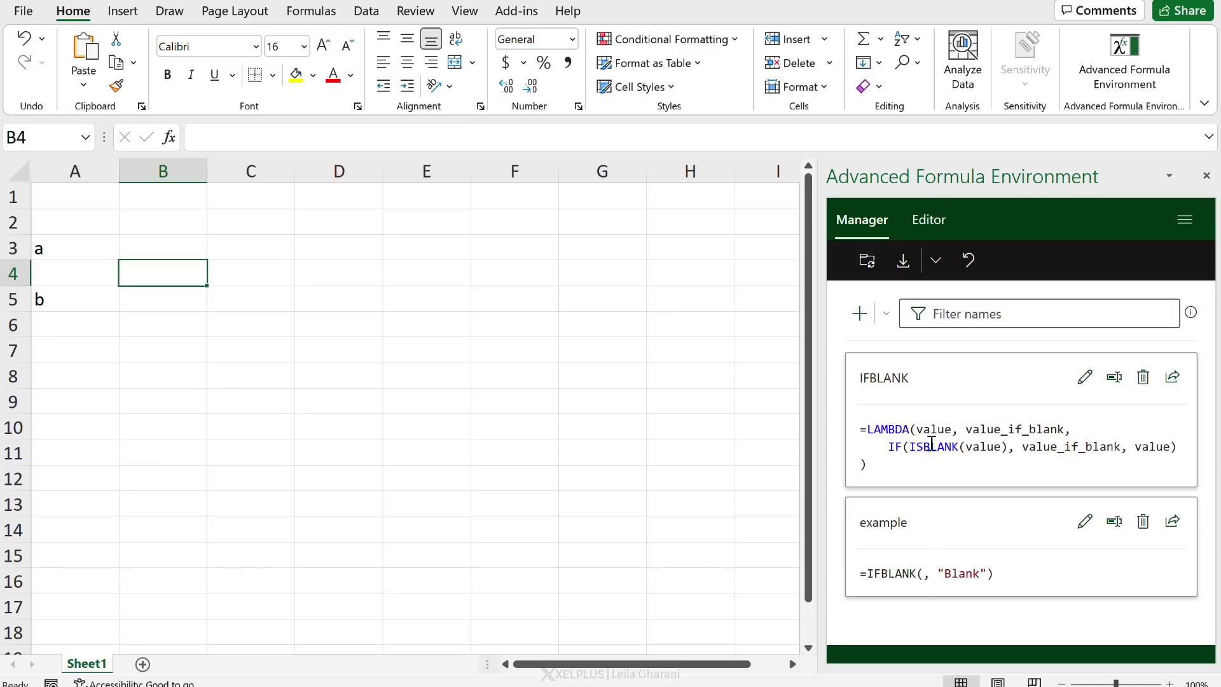
Sync the example named formulas into the workbook and check them in the Name Manager.
left_click(868, 270)
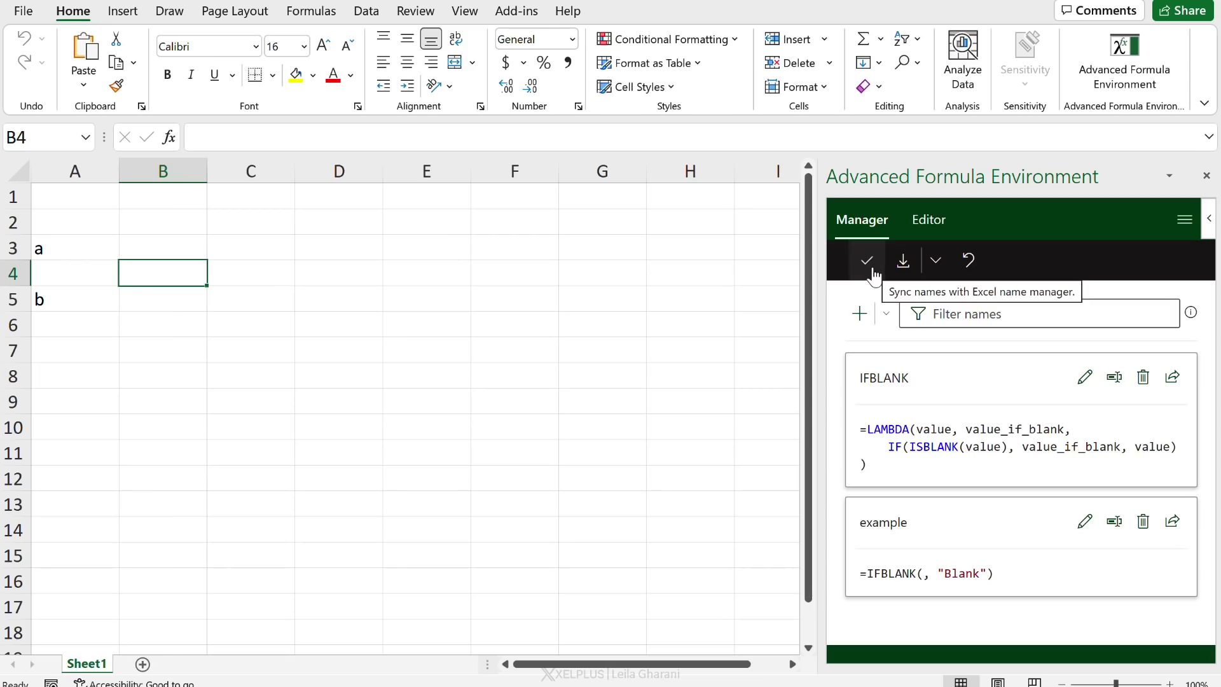
left_click(317, 13)
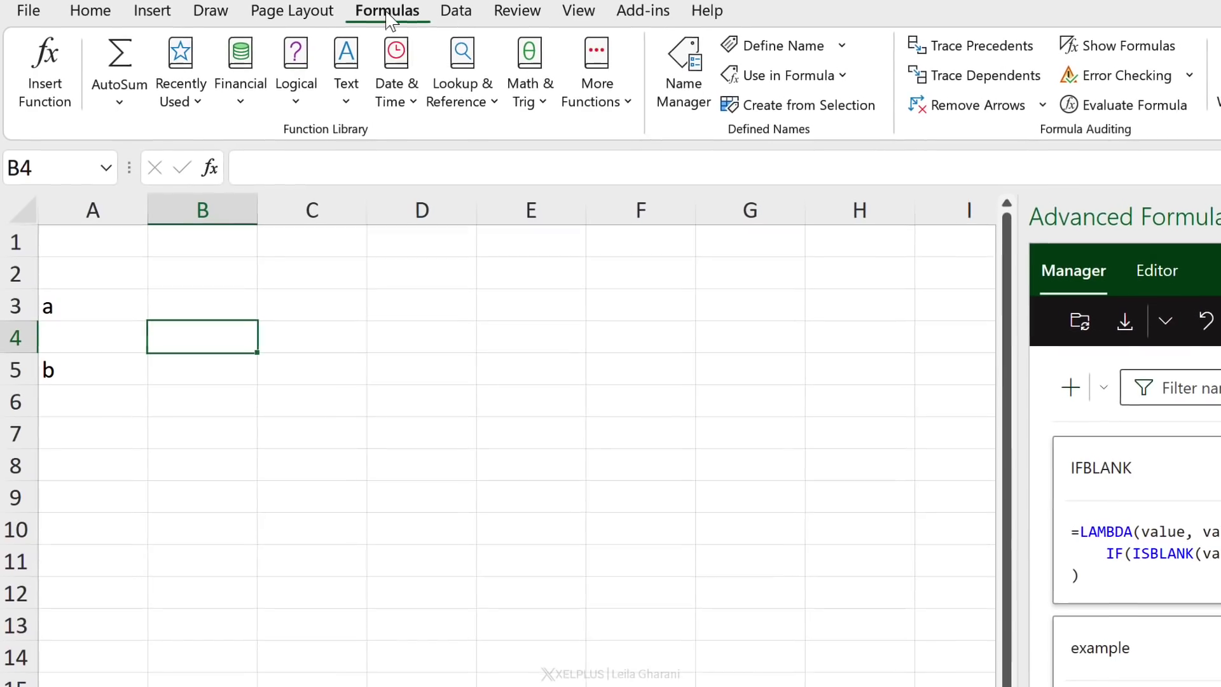
left_click(684, 79)
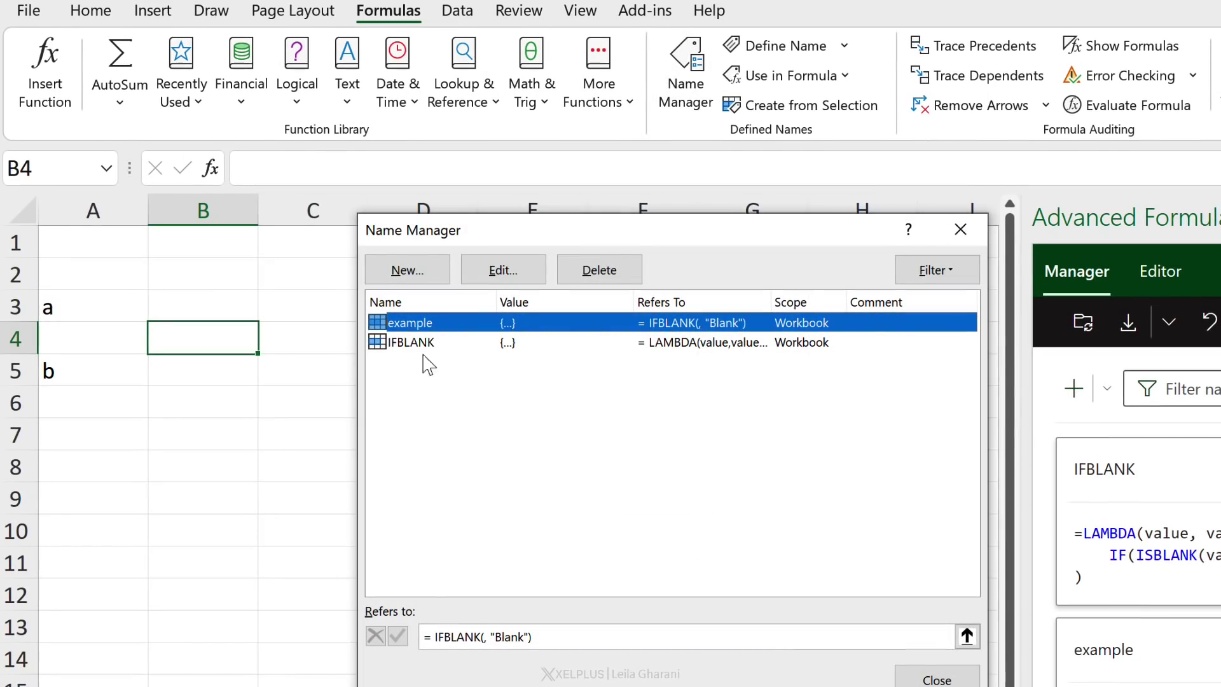
left_click(936, 679)
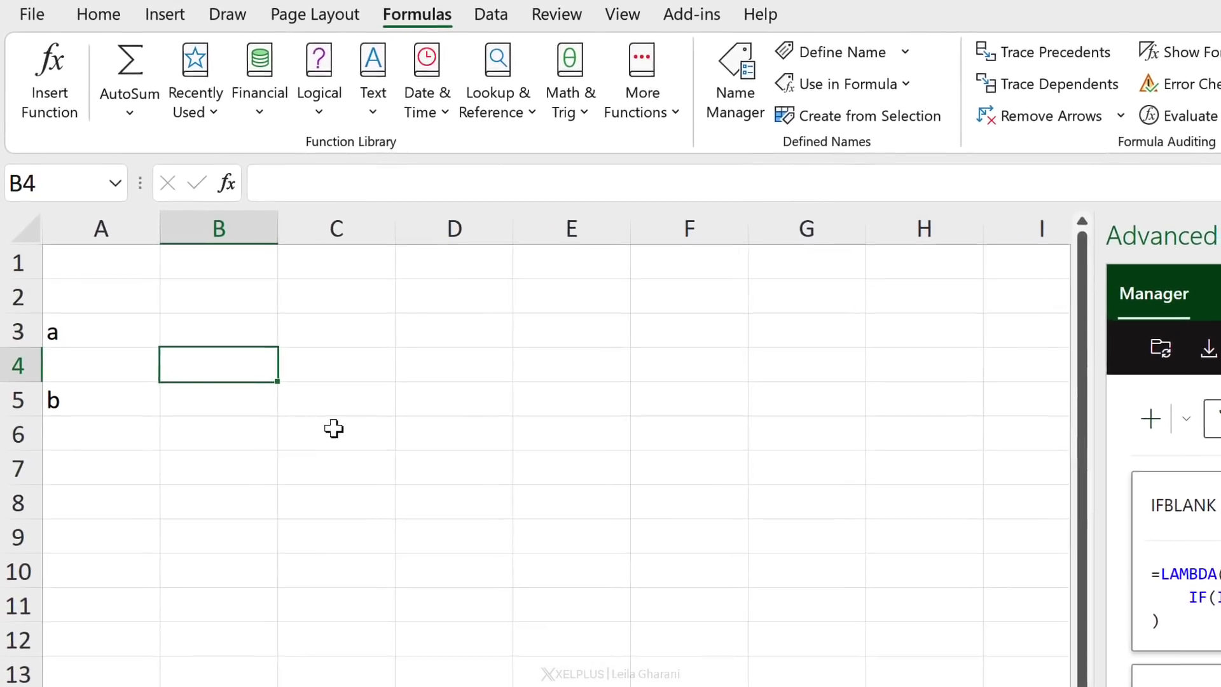
Enter =IFBLANK(A3,"missing") in B3 and fill it down to B5.
key("Up")
type("=if")
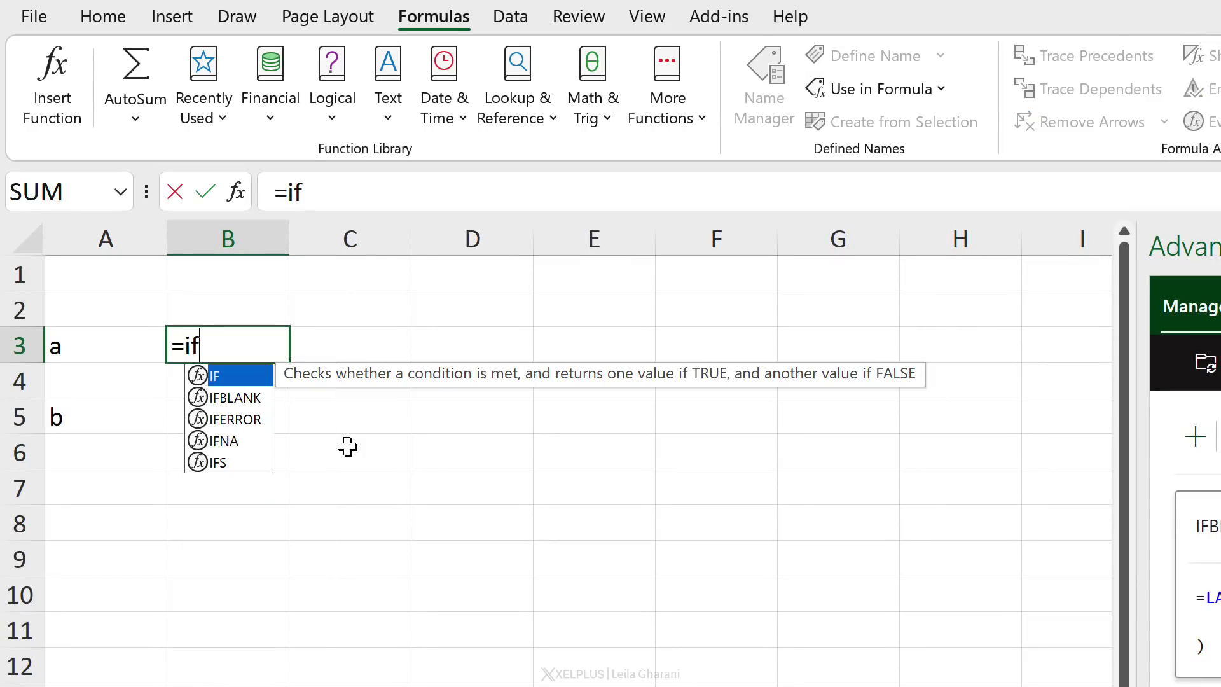
key("Down")
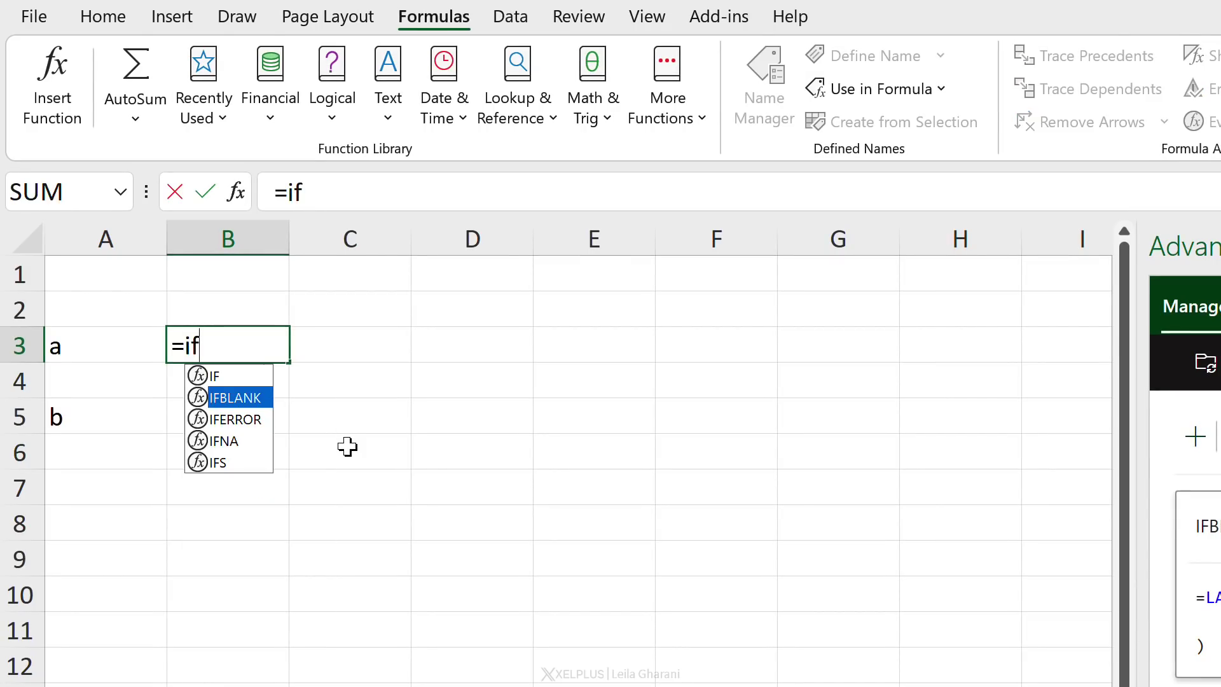
key("Tab")
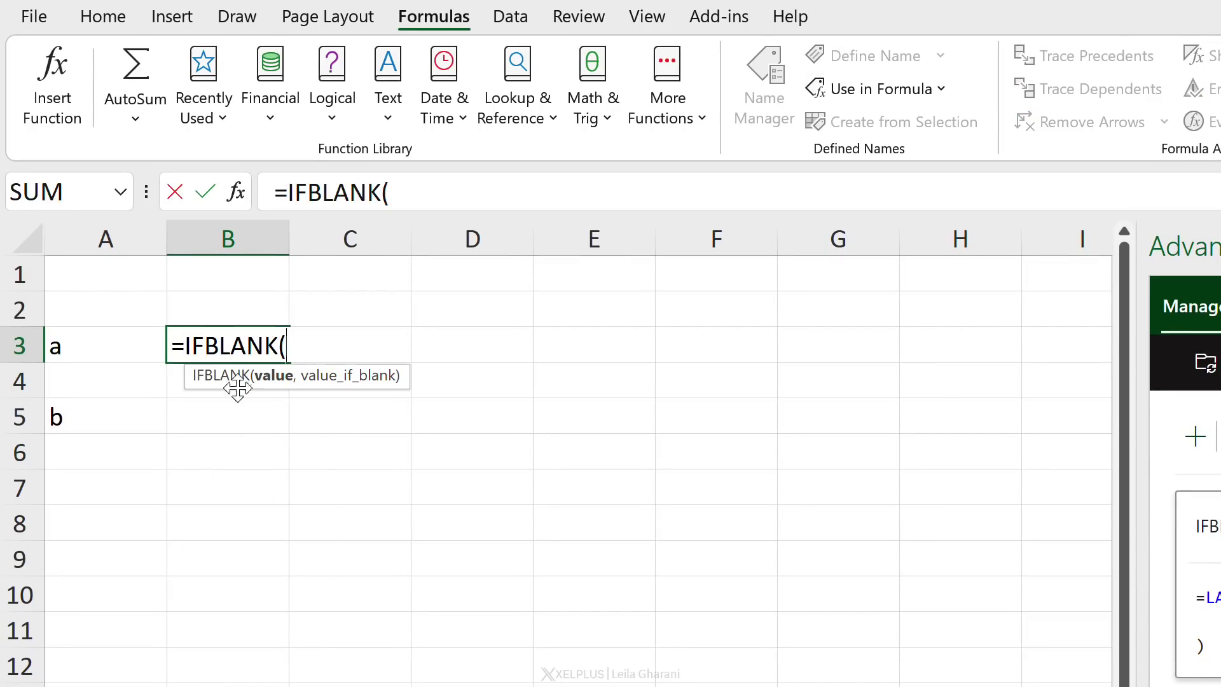
left_click(129, 355)
type(",")
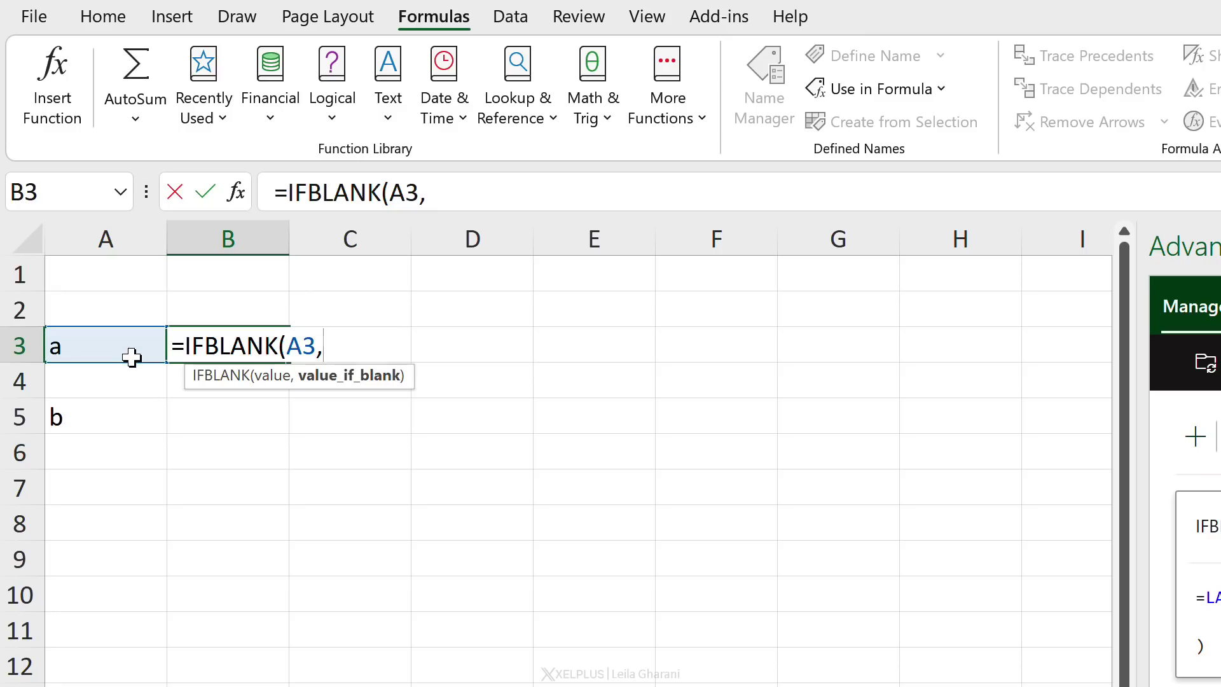
type("\"missing")
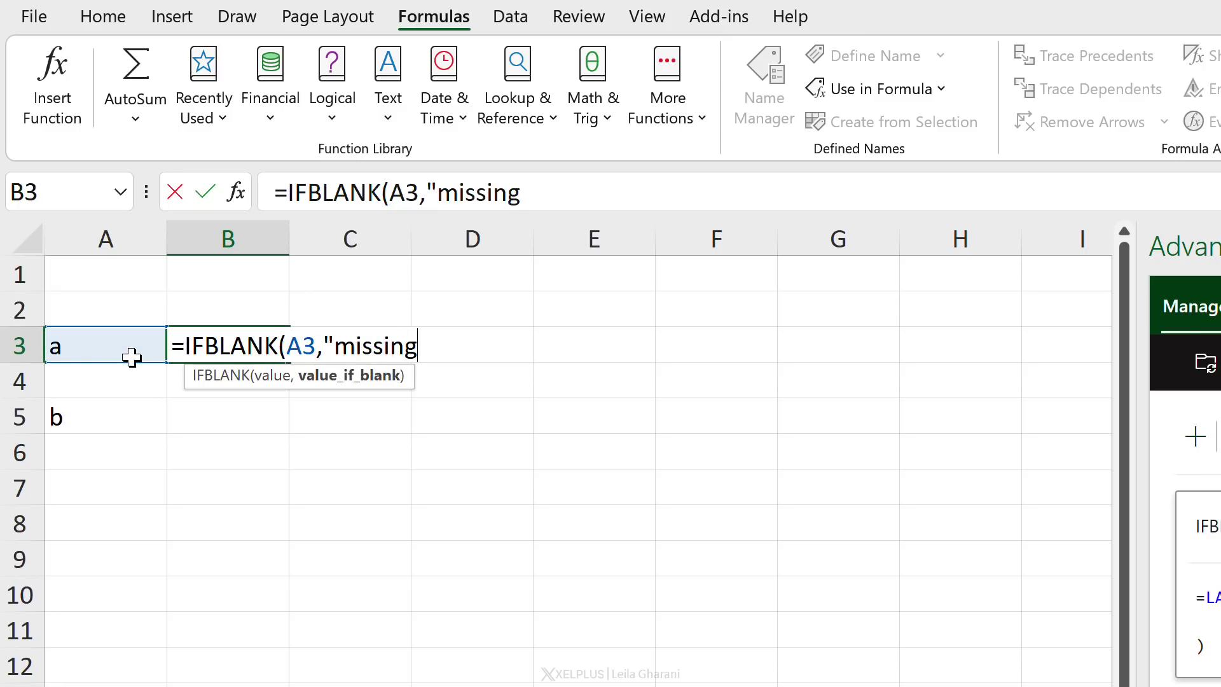
type("\")")
key("Return")
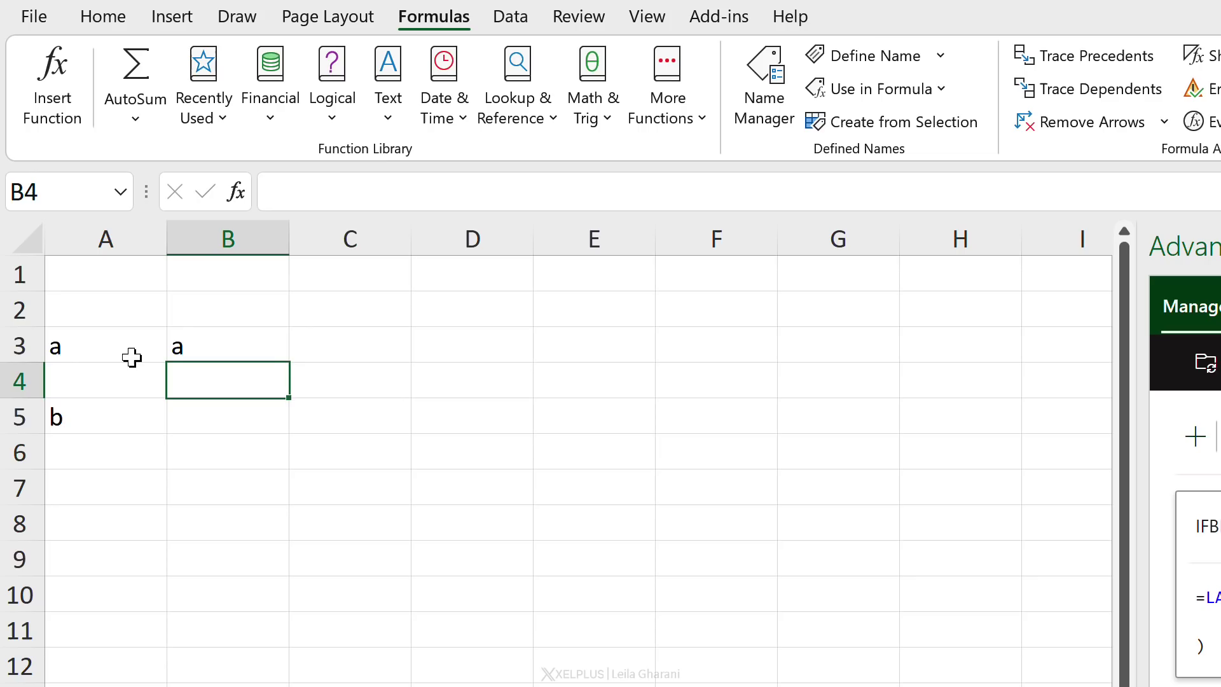
left_click(216, 346)
left_click_drag(280, 353, 283, 420)
left_click(253, 387)
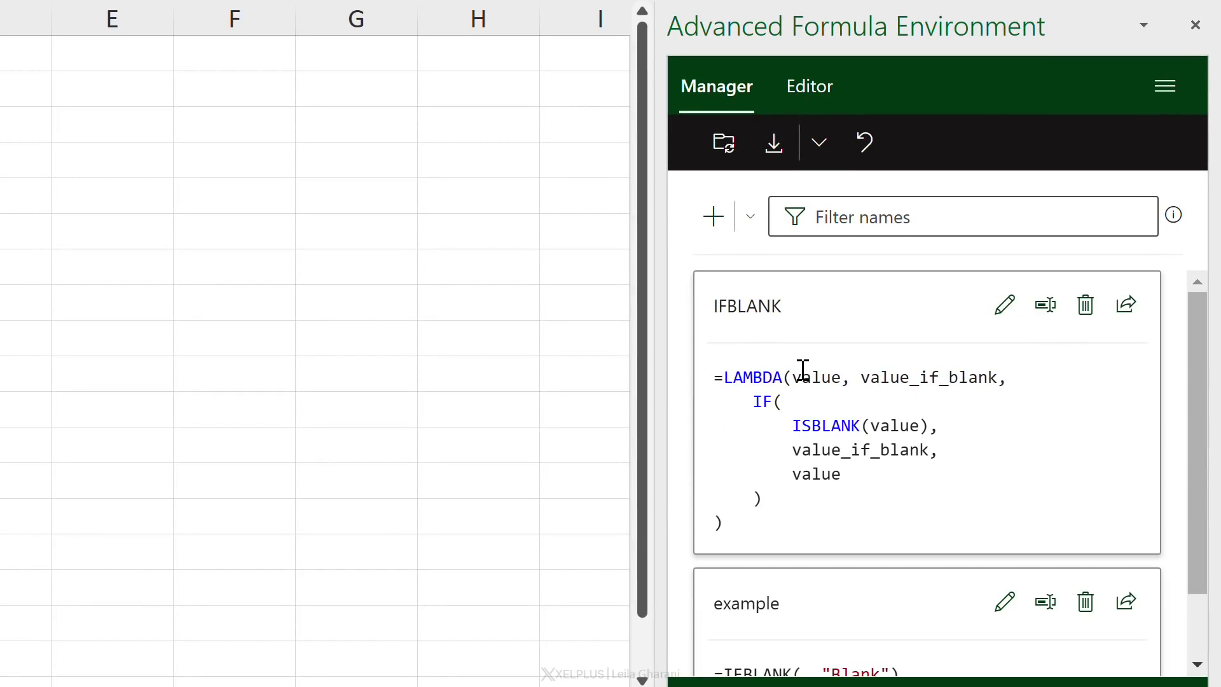
mouse_move(801, 376)
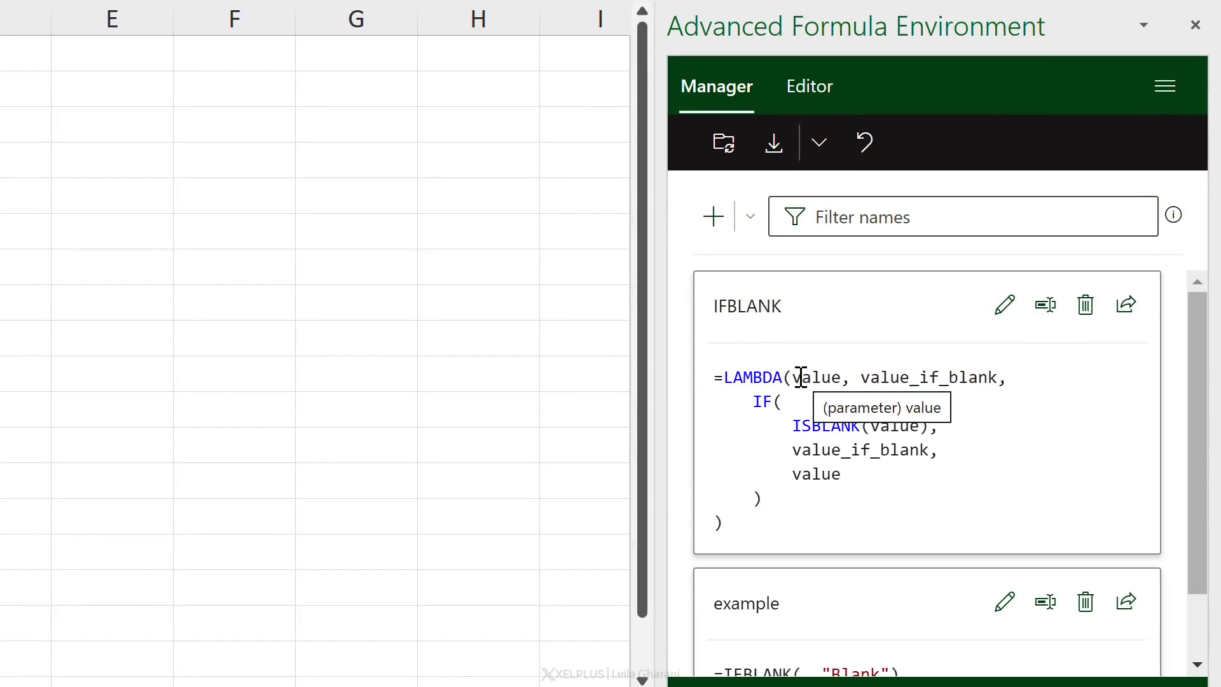
left_click(1000, 306)
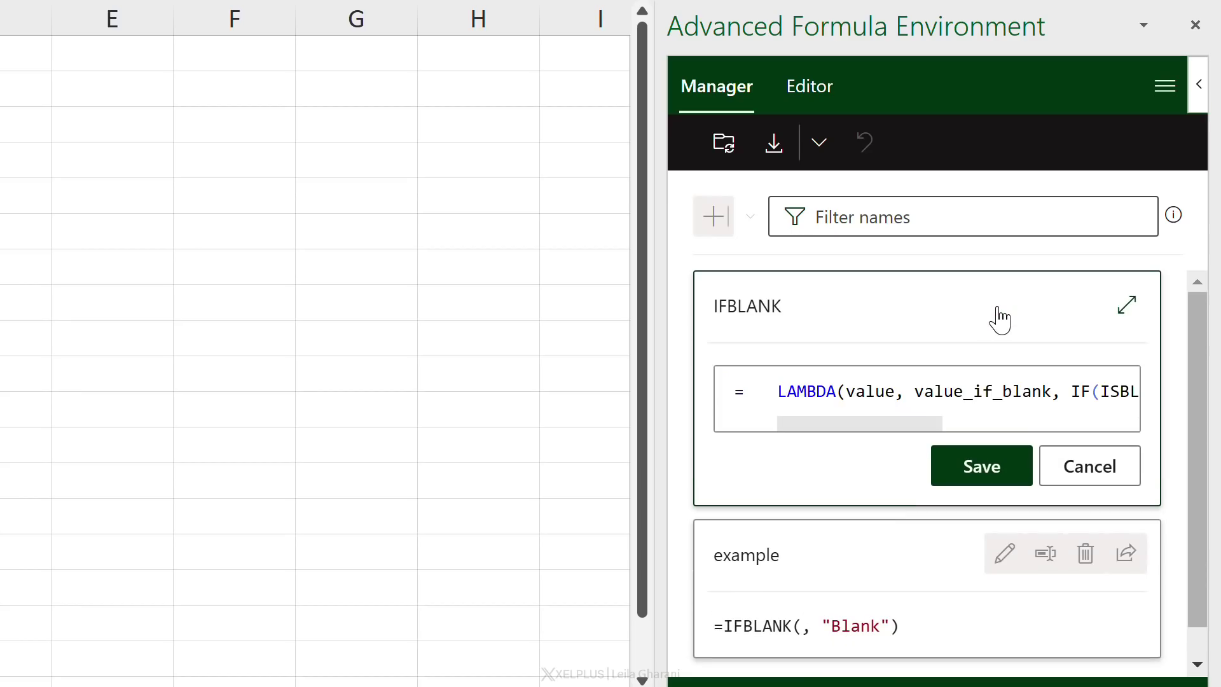
left_click_drag(922, 426, 992, 423)
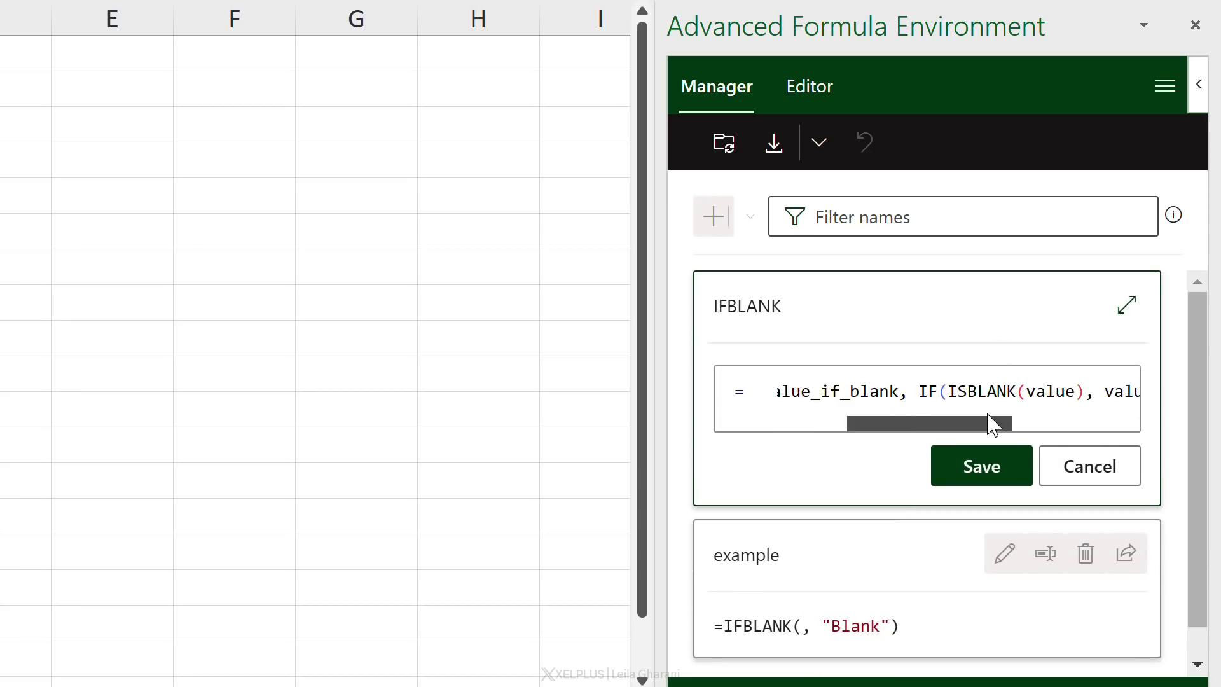
left_click(954, 393)
key("BackSpace")
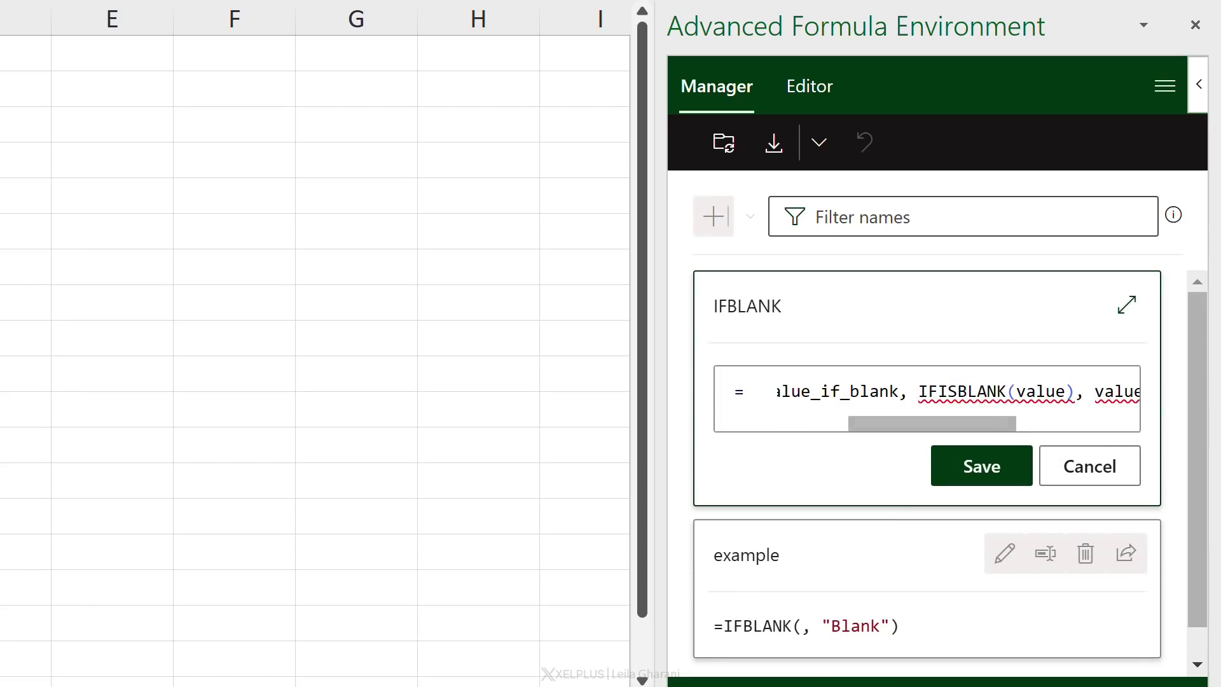
type("(")
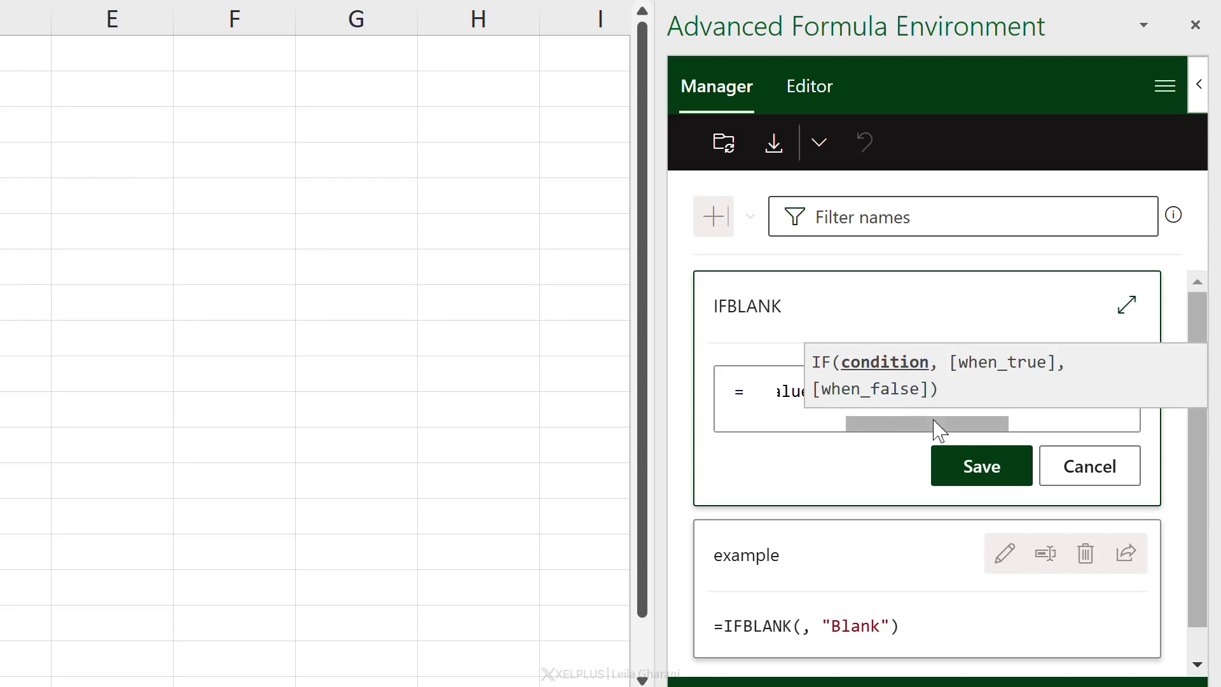
left_click(1089, 484)
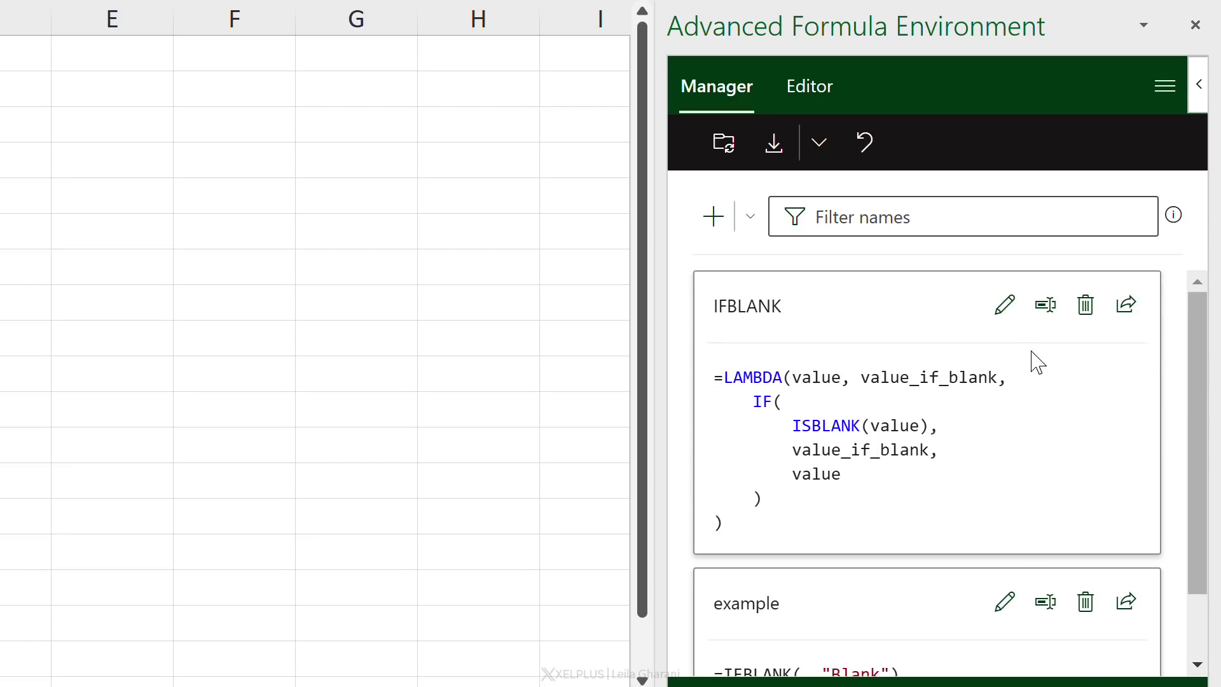
left_click(1043, 306)
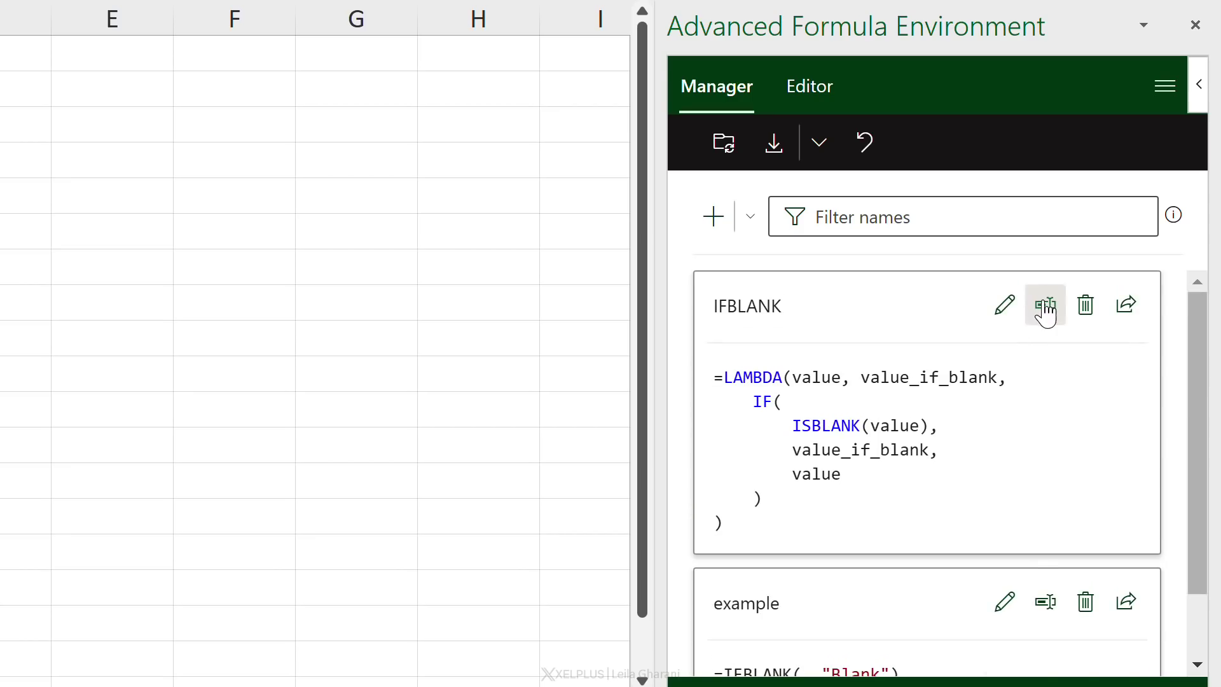
left_click(1106, 597)
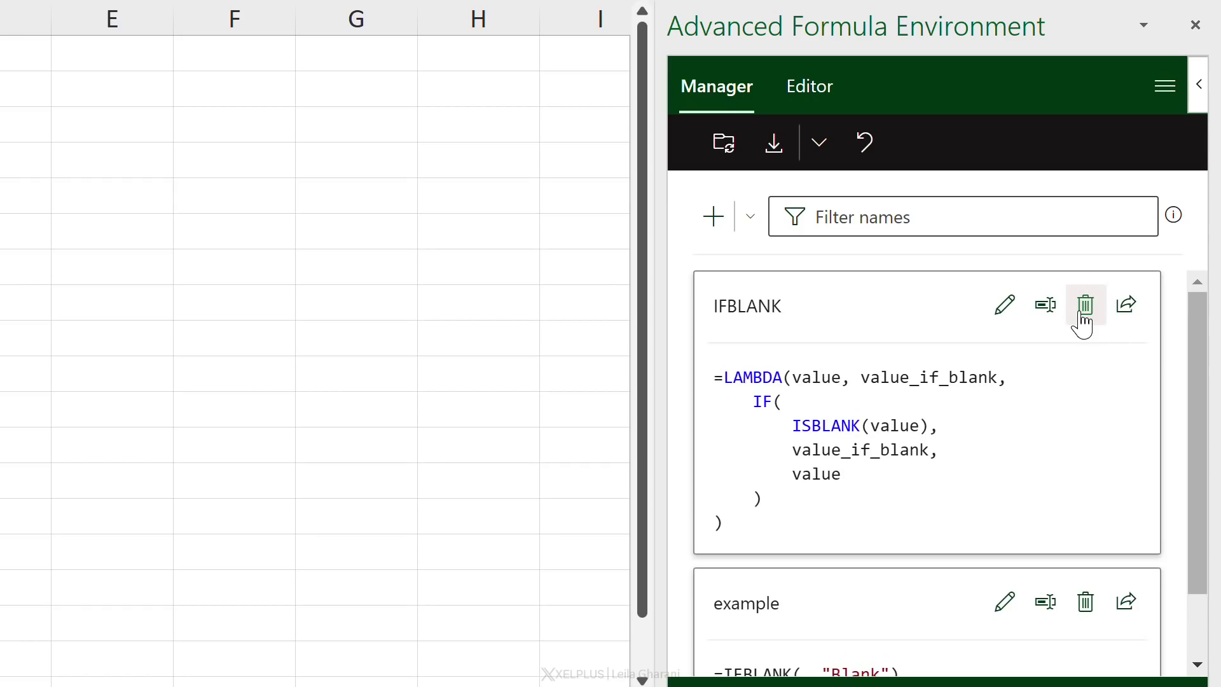
left_click(1126, 306)
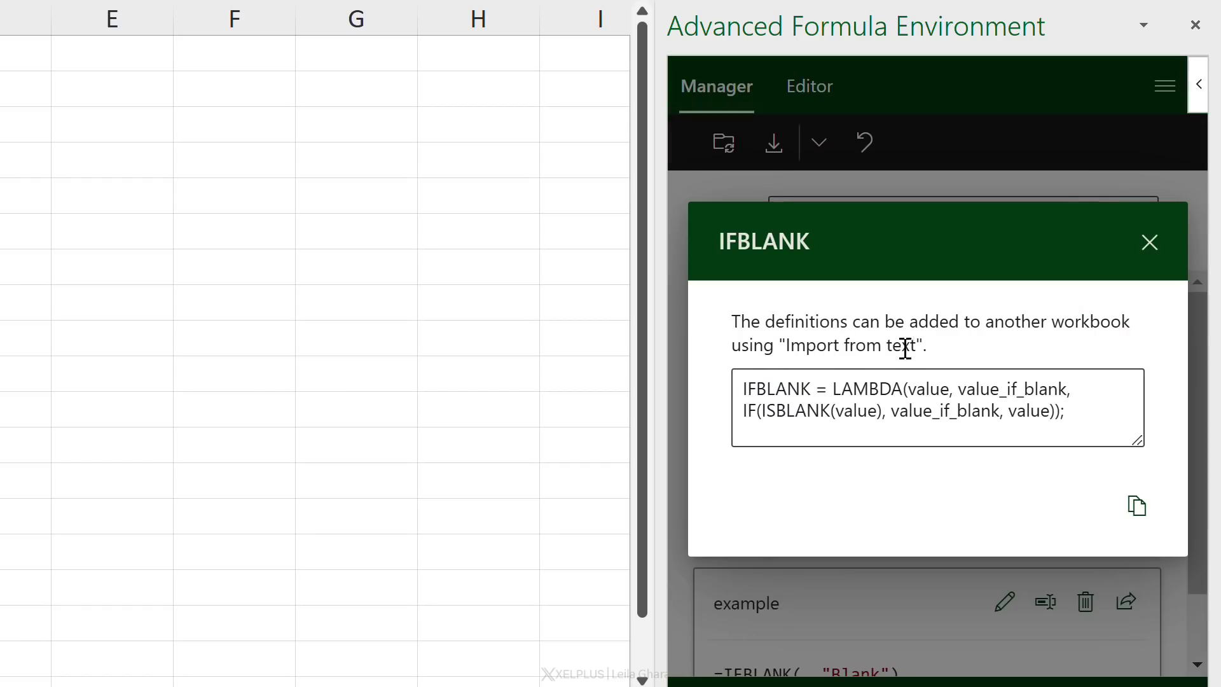
left_click(1135, 509)
left_click(1148, 242)
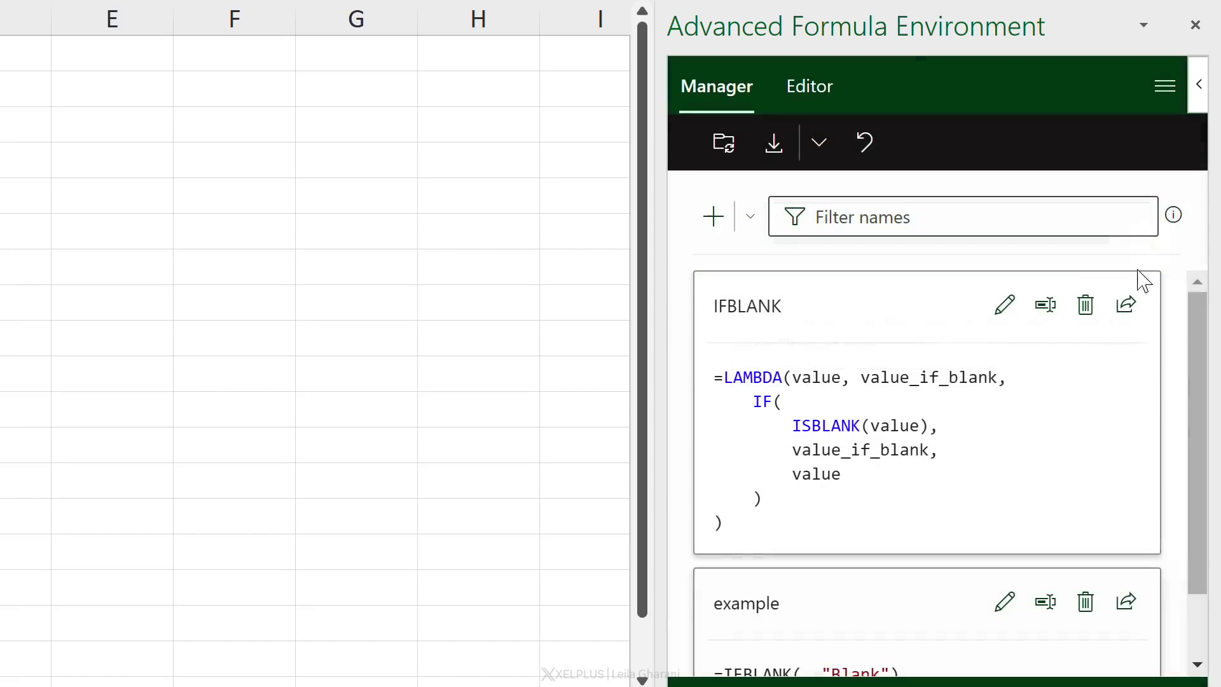
scroll(964, 400, "down", 1)
scroll(954, 402, "up", 1)
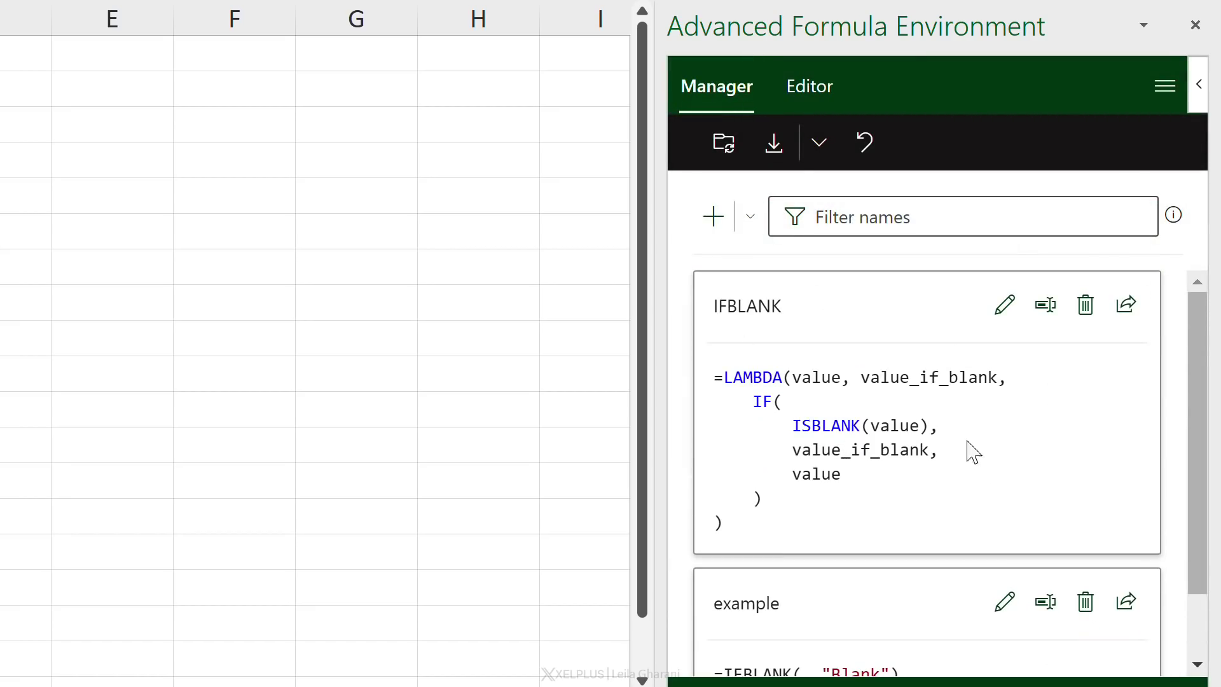
scroll(909, 528, "down", 1)
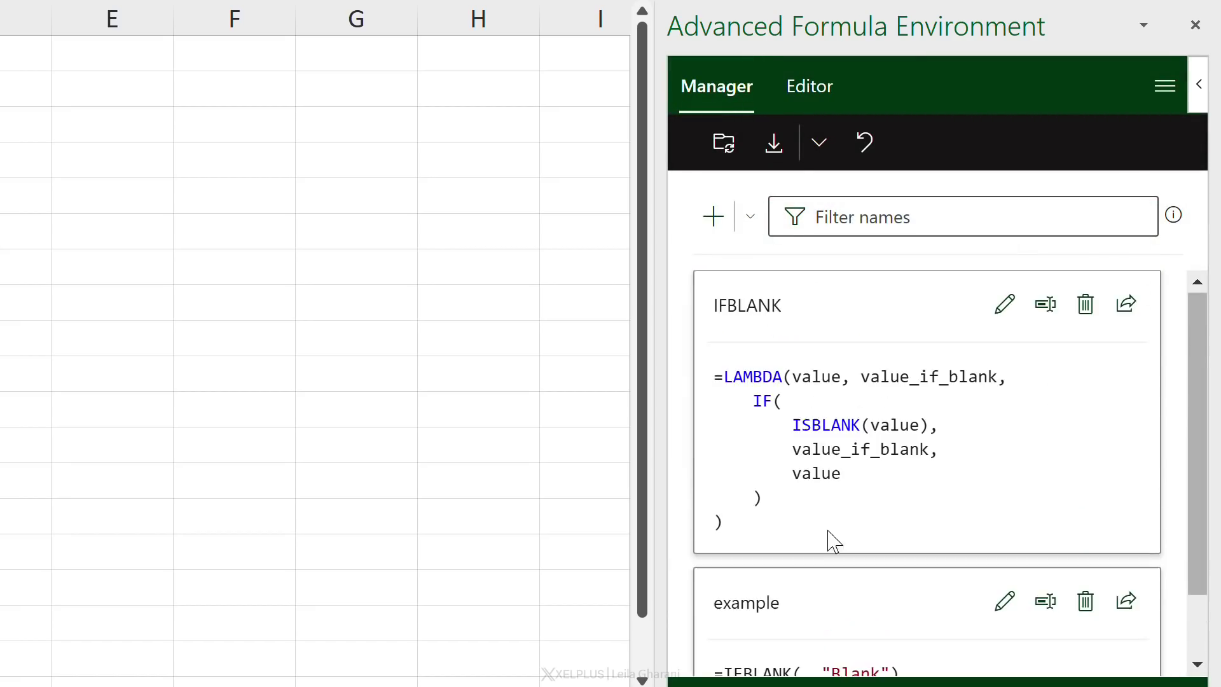
scroll(839, 553, "up", 1)
In the Editor view, wrap IFBLANK's code onto three lines before IF( and before value_if_blank.
left_click(816, 100)
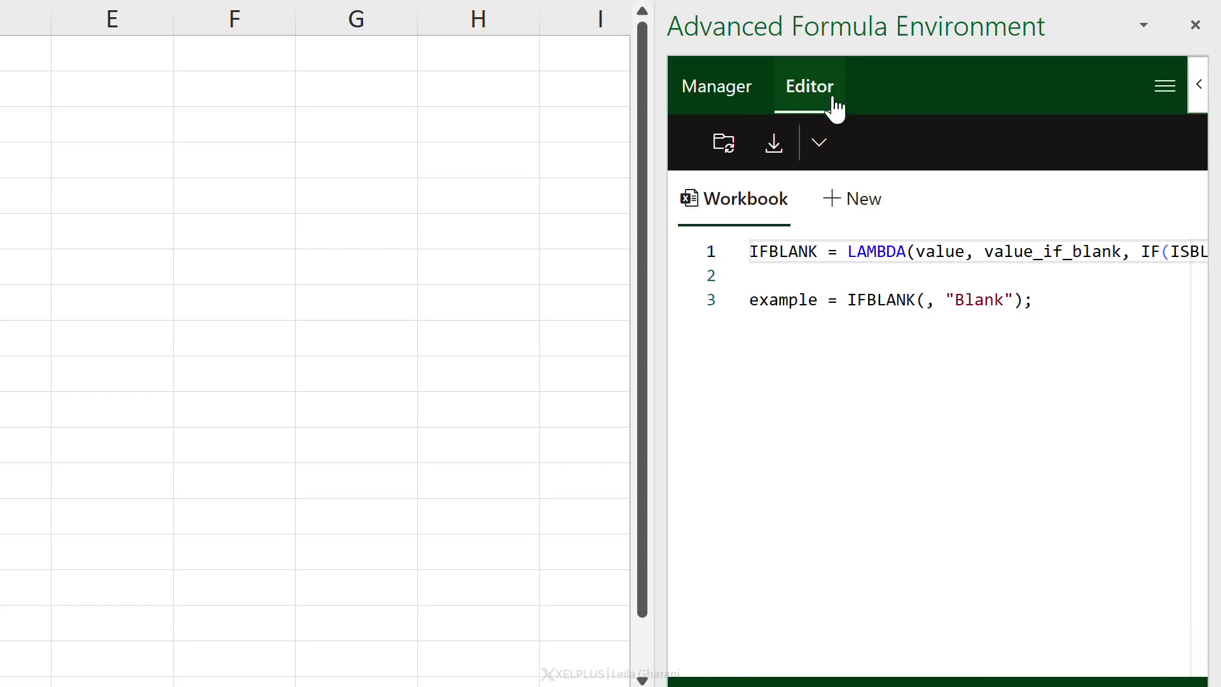
left_click_drag(958, 677, 931, 665)
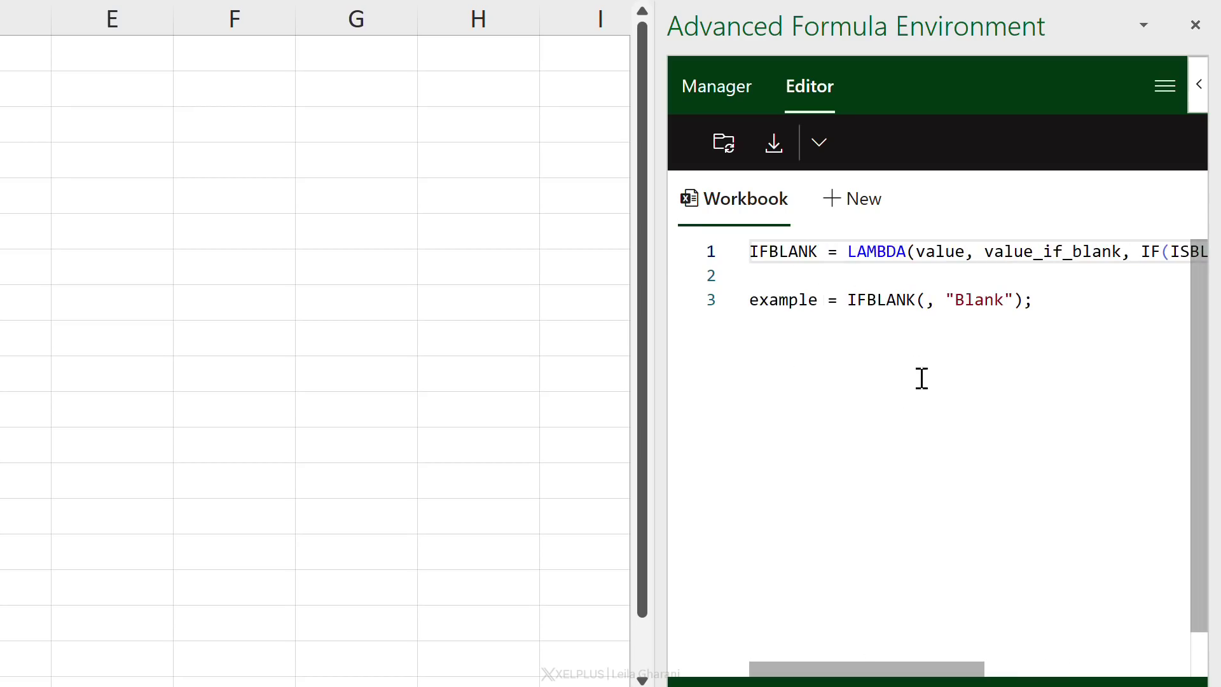
left_click_drag(927, 674, 968, 671)
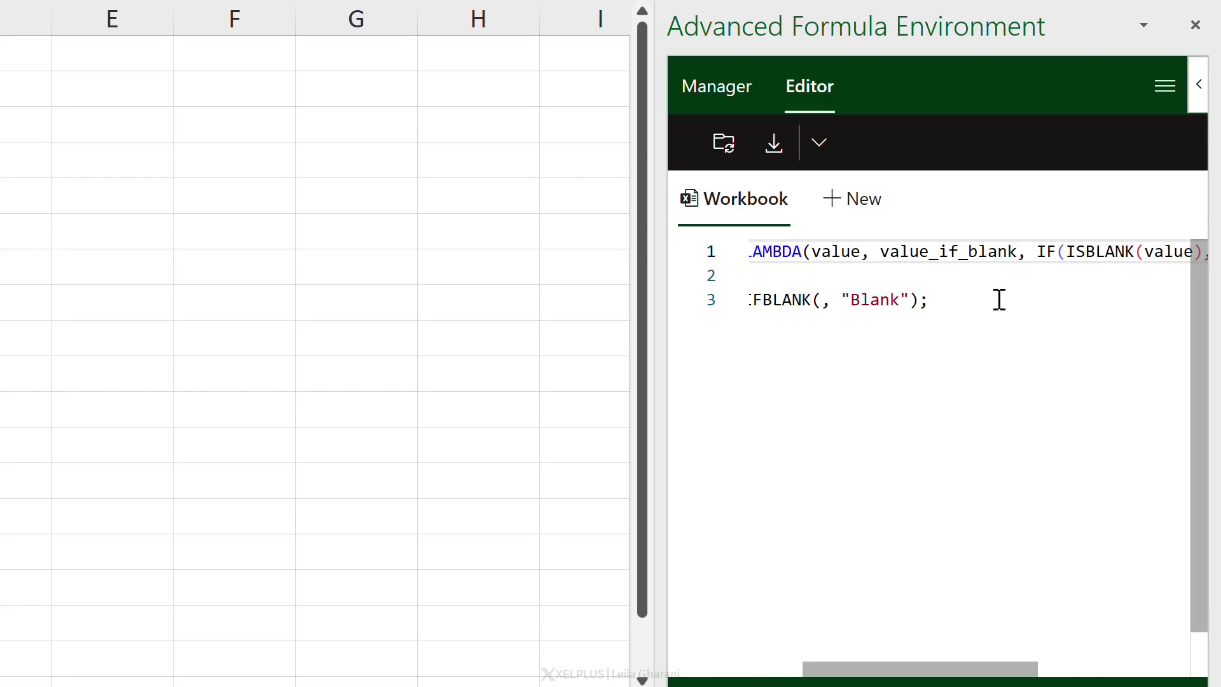
left_click(1036, 252)
key("Return")
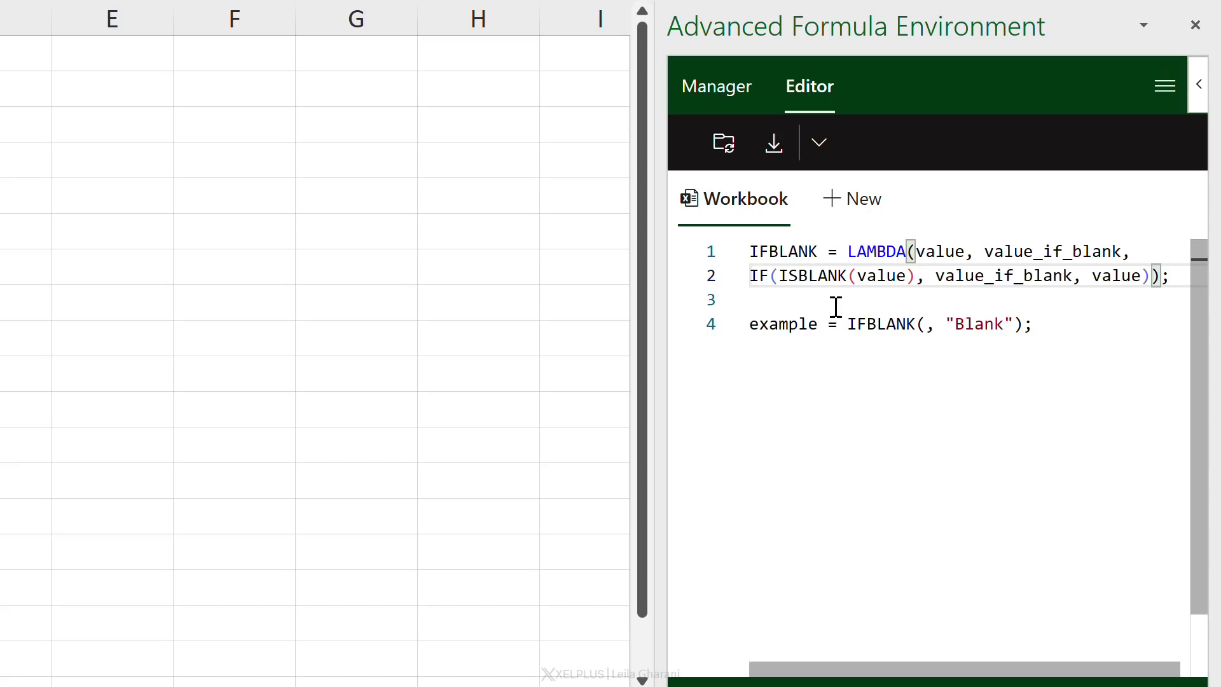
left_click(938, 279)
key("Return")
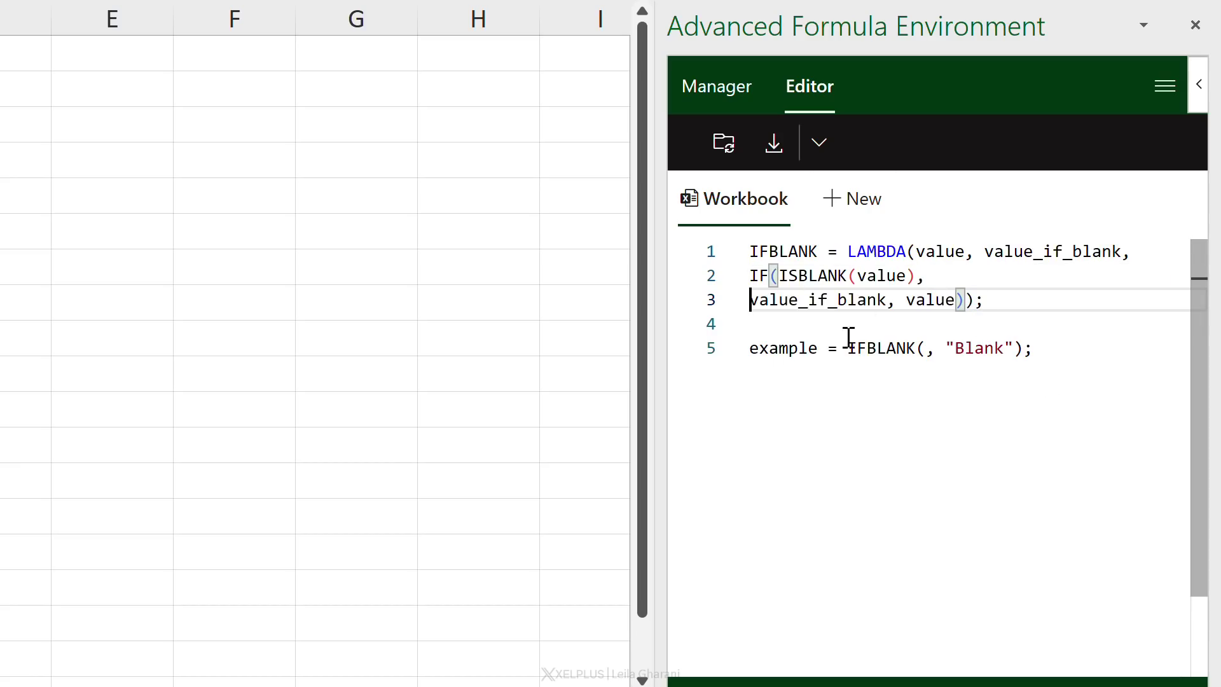
Inspect the IFBLANK definition's closing semicolon and the example name on line 5.
left_click(986, 300)
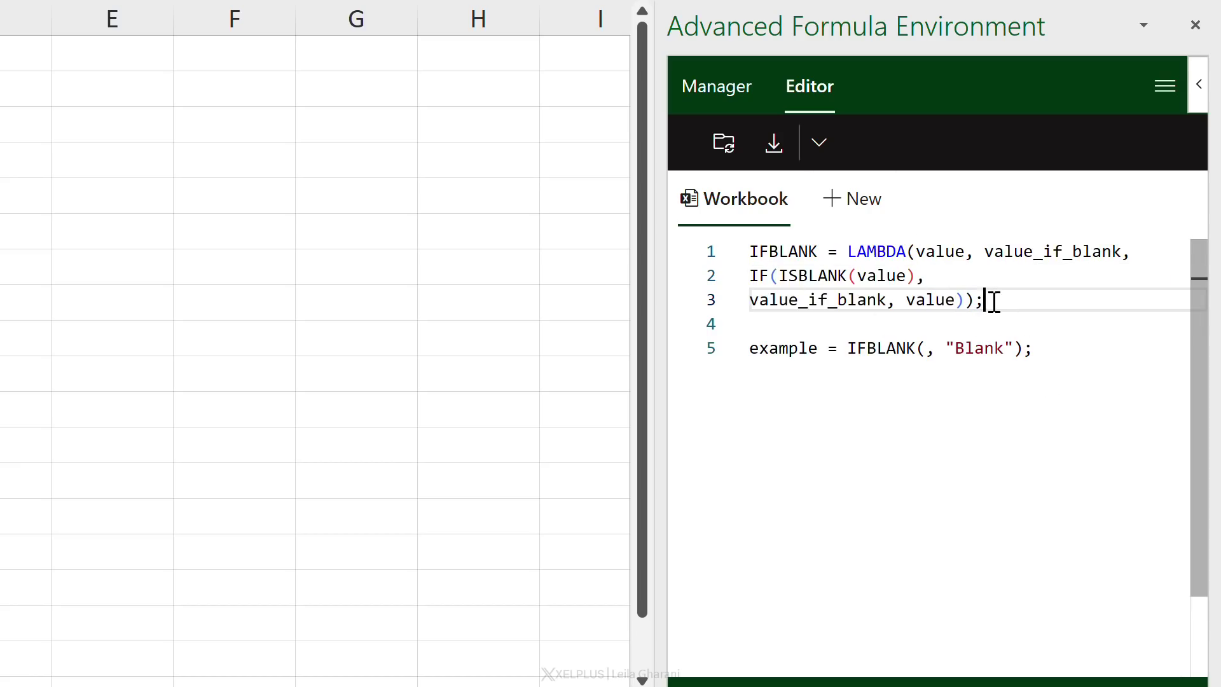
double_click(981, 301)
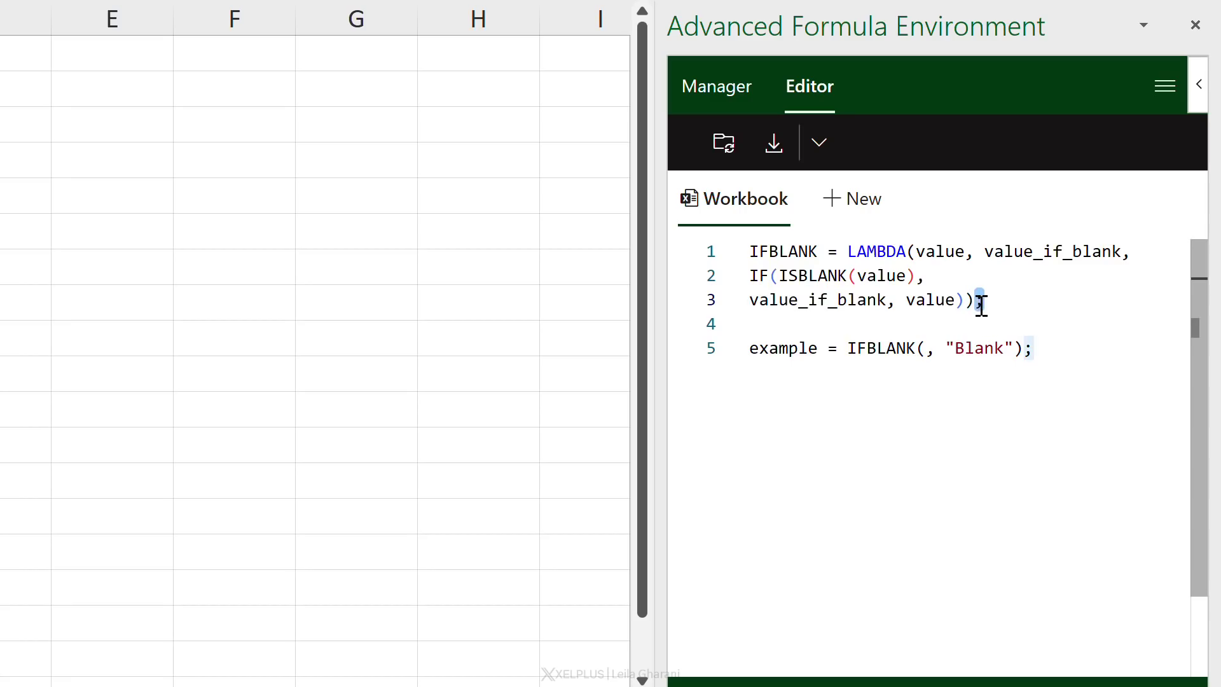
left_click(985, 305)
left_click(750, 348)
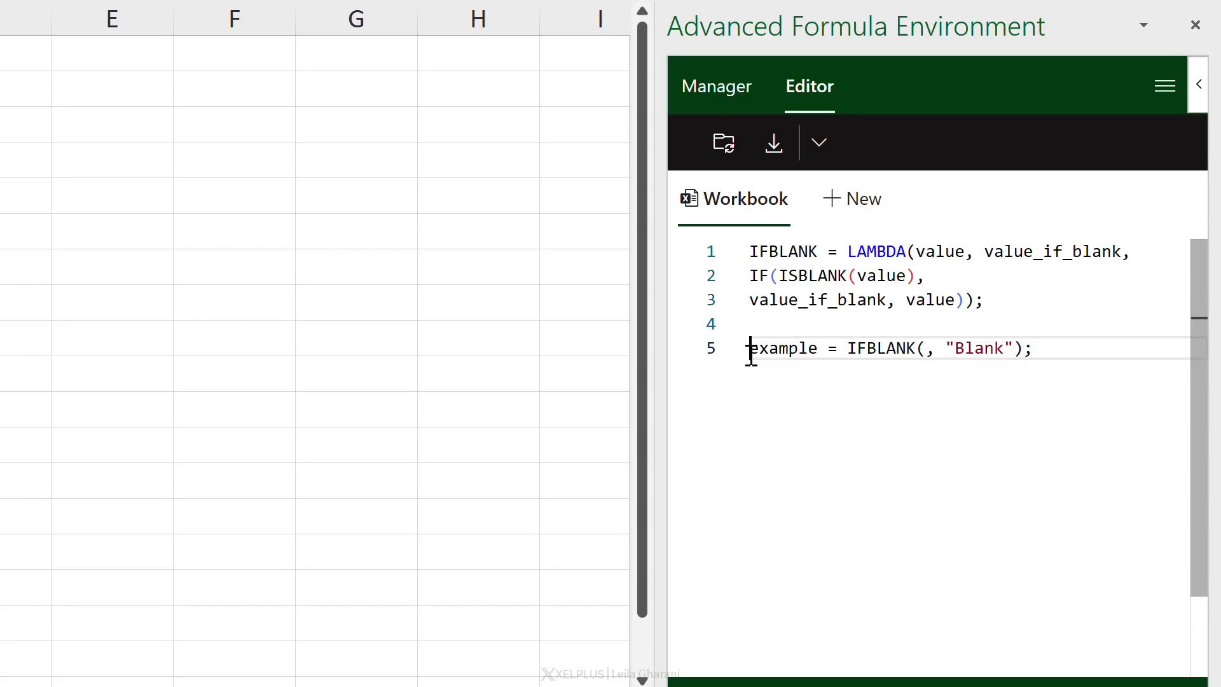
double_click(809, 347)
left_click(1041, 353)
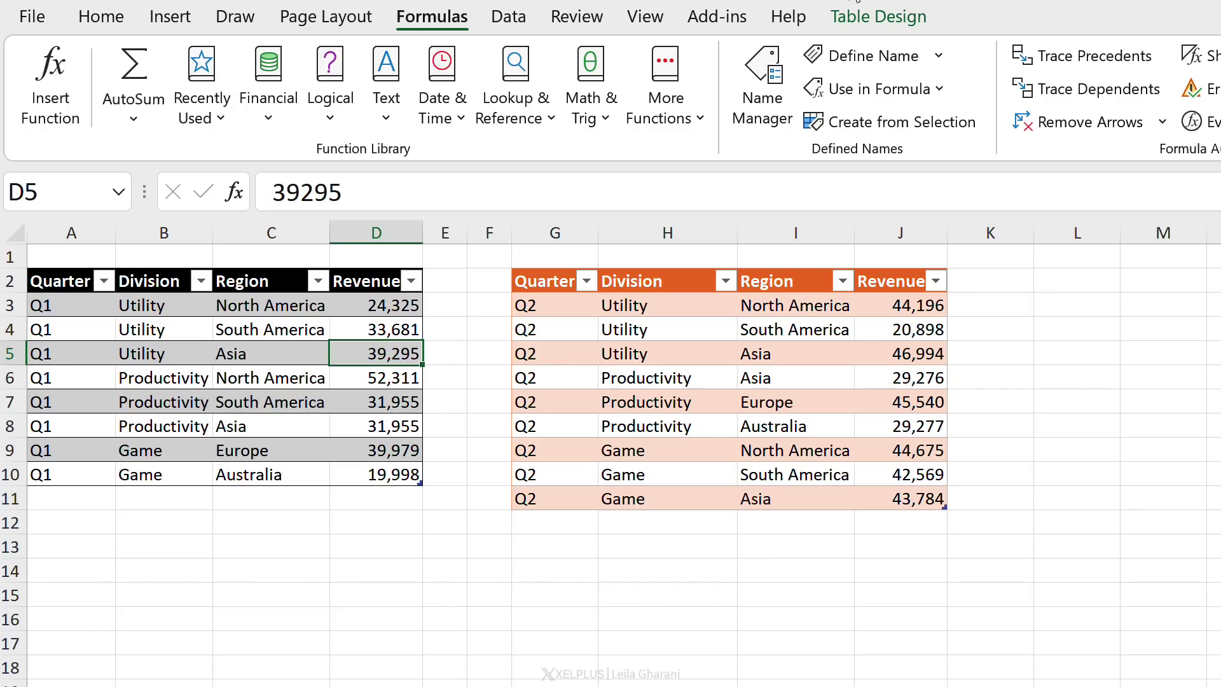
Confirm the second table's name is Q2Table, then open the Name Manager.
left_click(867, 17)
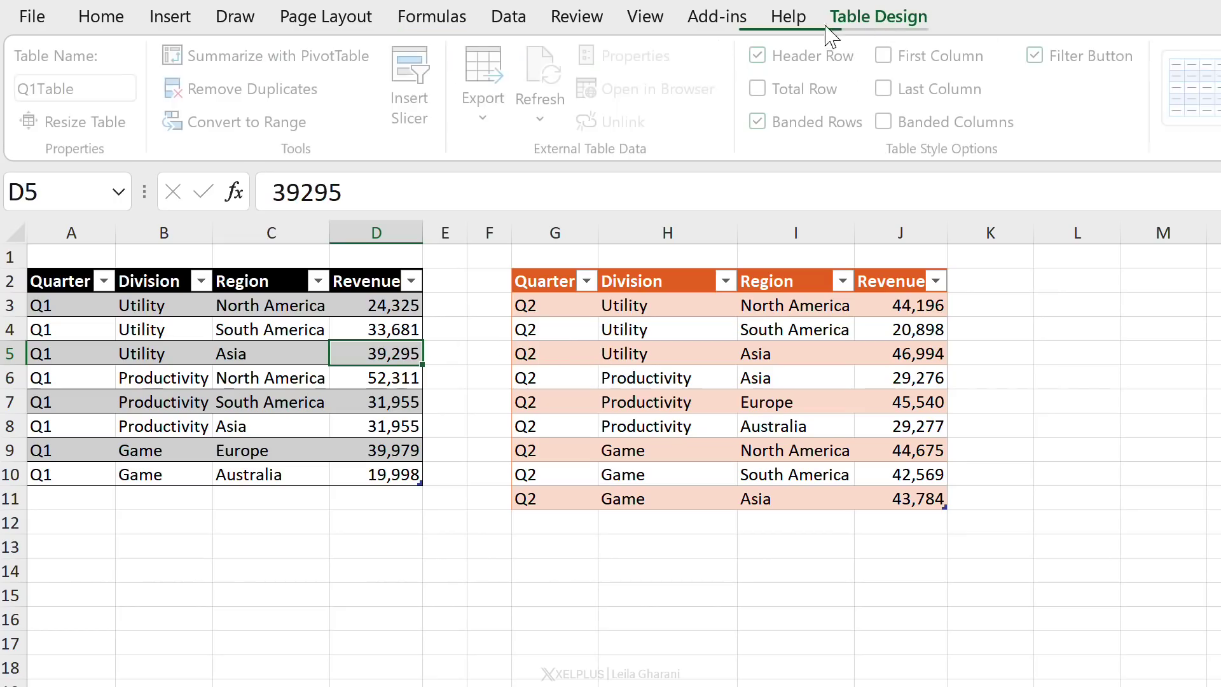
left_click(627, 370)
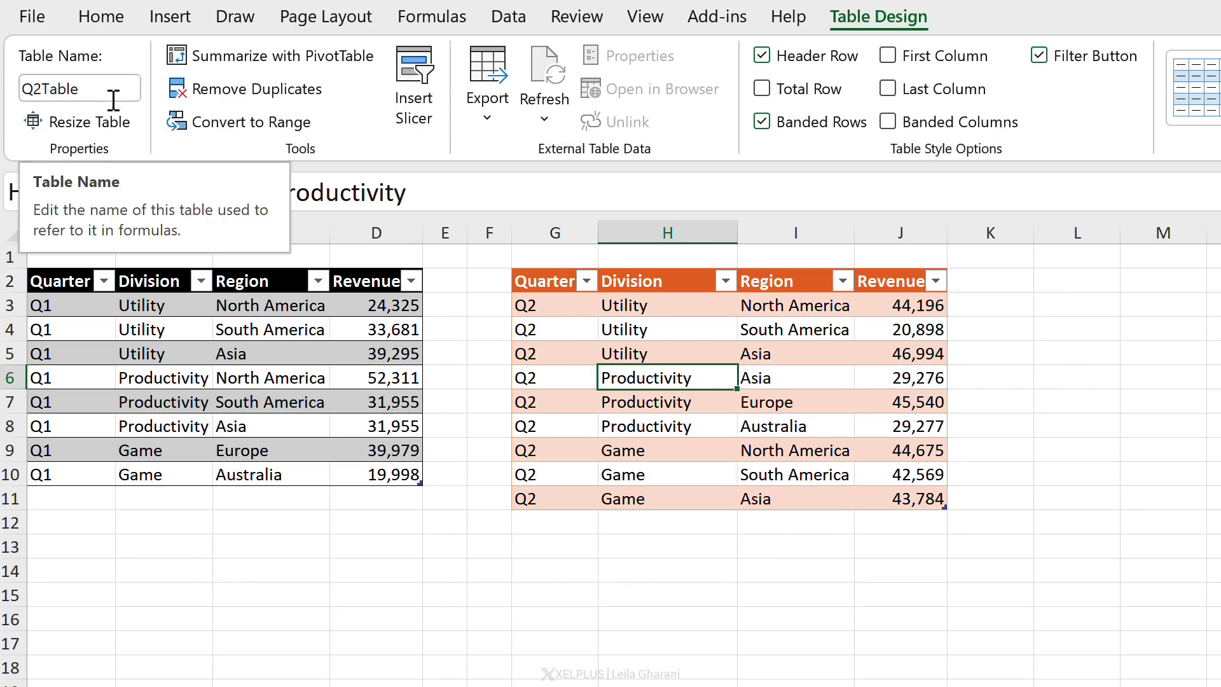
left_click(448, 20)
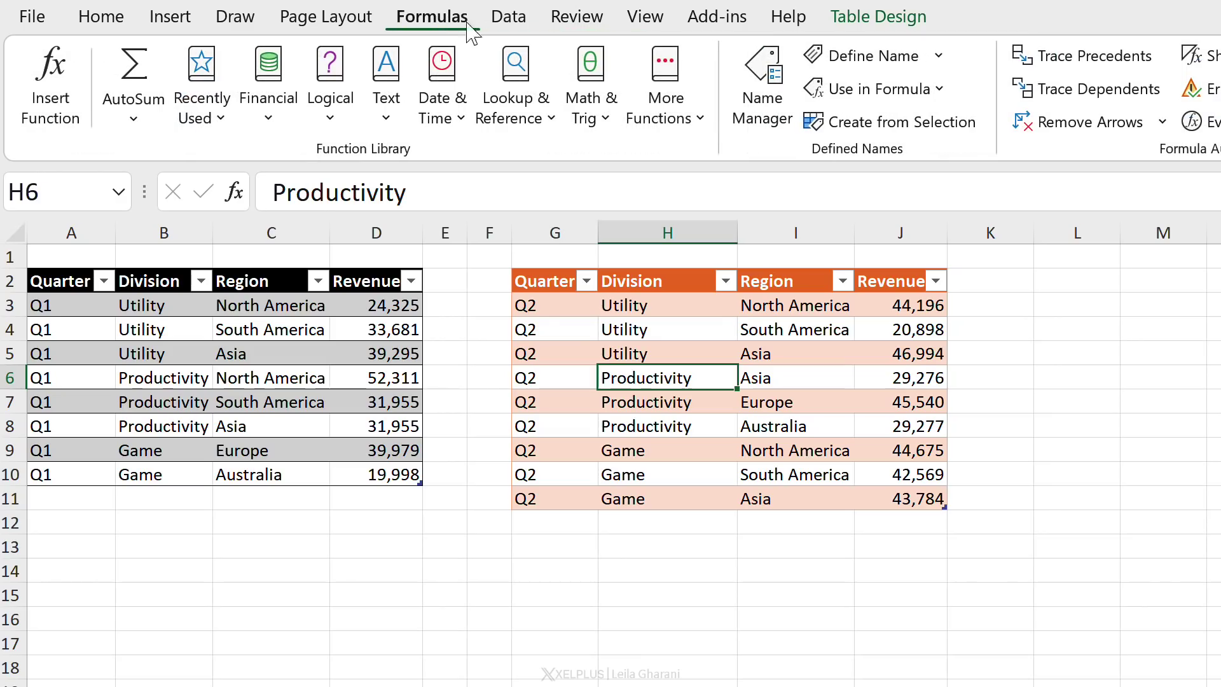
left_click(763, 121)
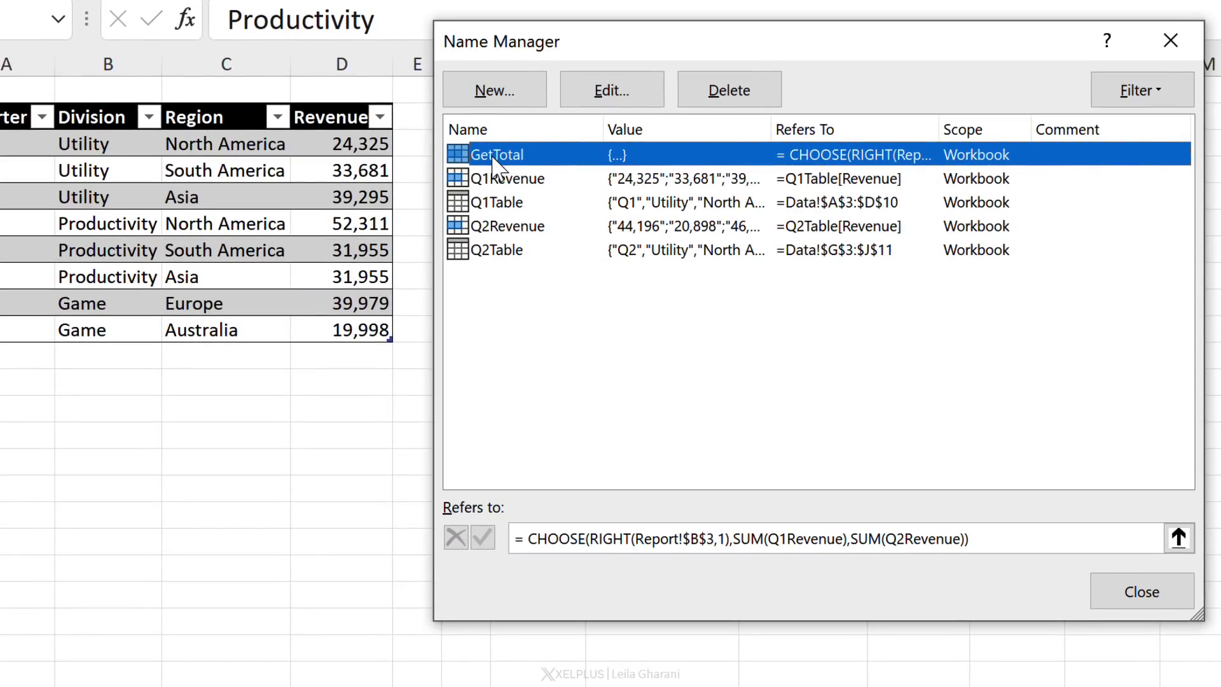
Review what Q1Revenue, Q2Revenue, Q1Table, Q2Table and GetTotal refer to.
left_click(459, 181)
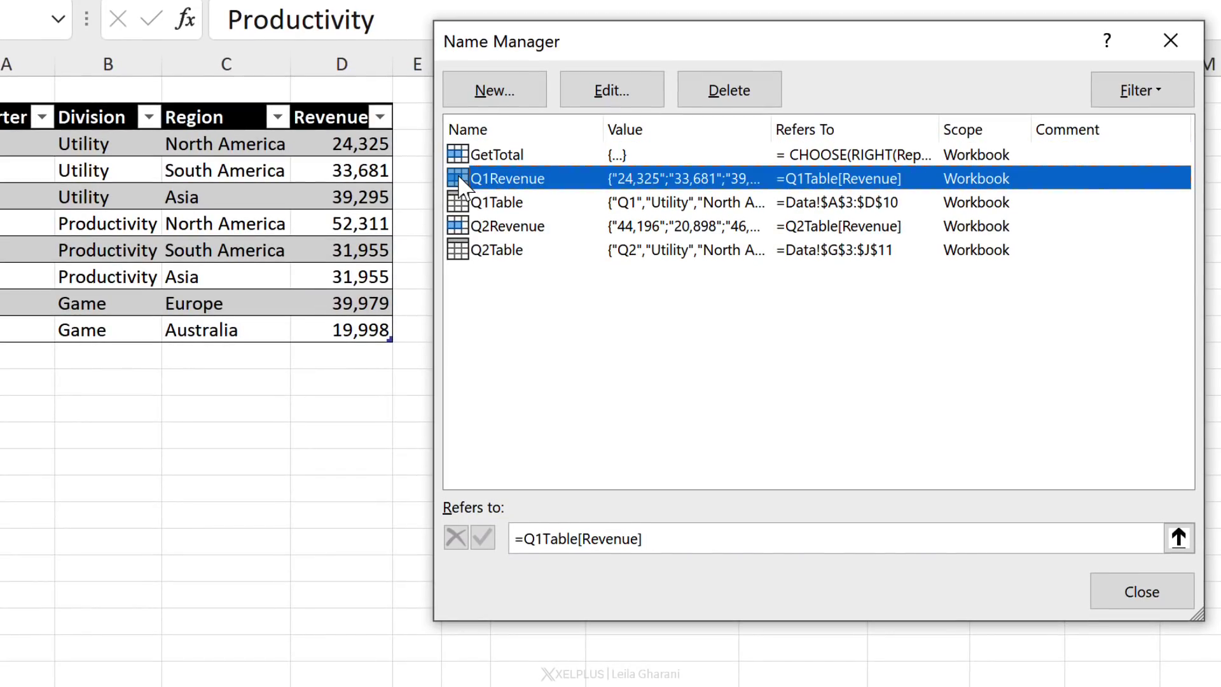
left_click(471, 227)
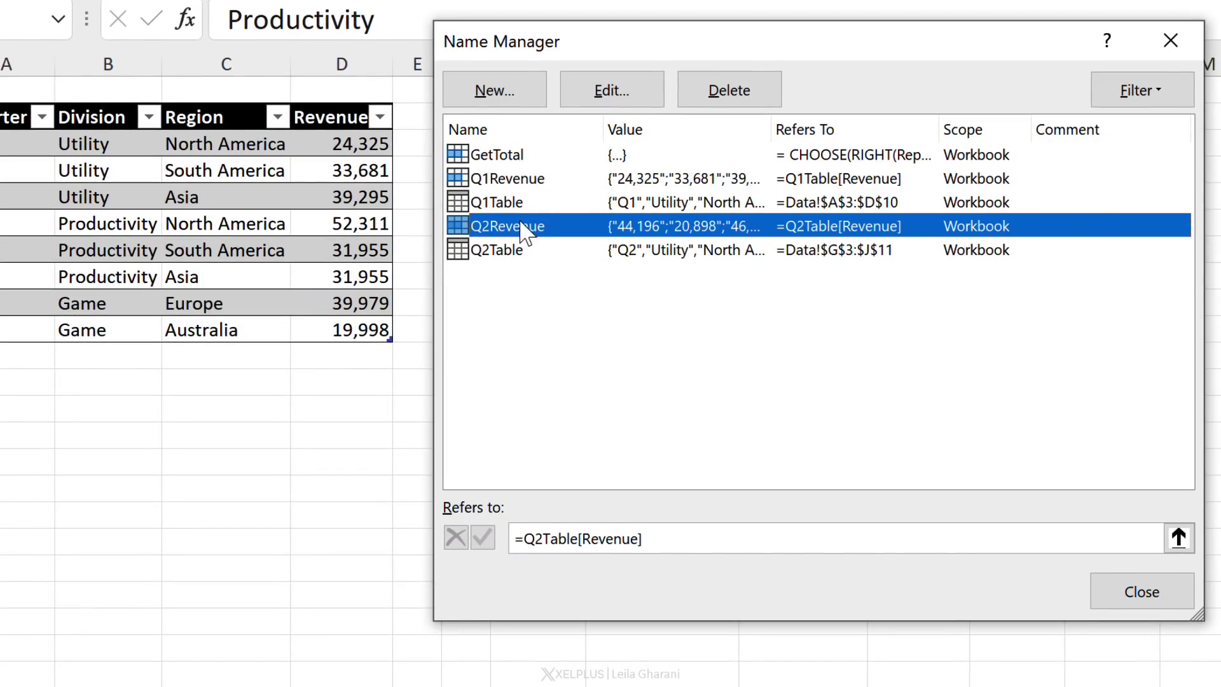
left_click(506, 202)
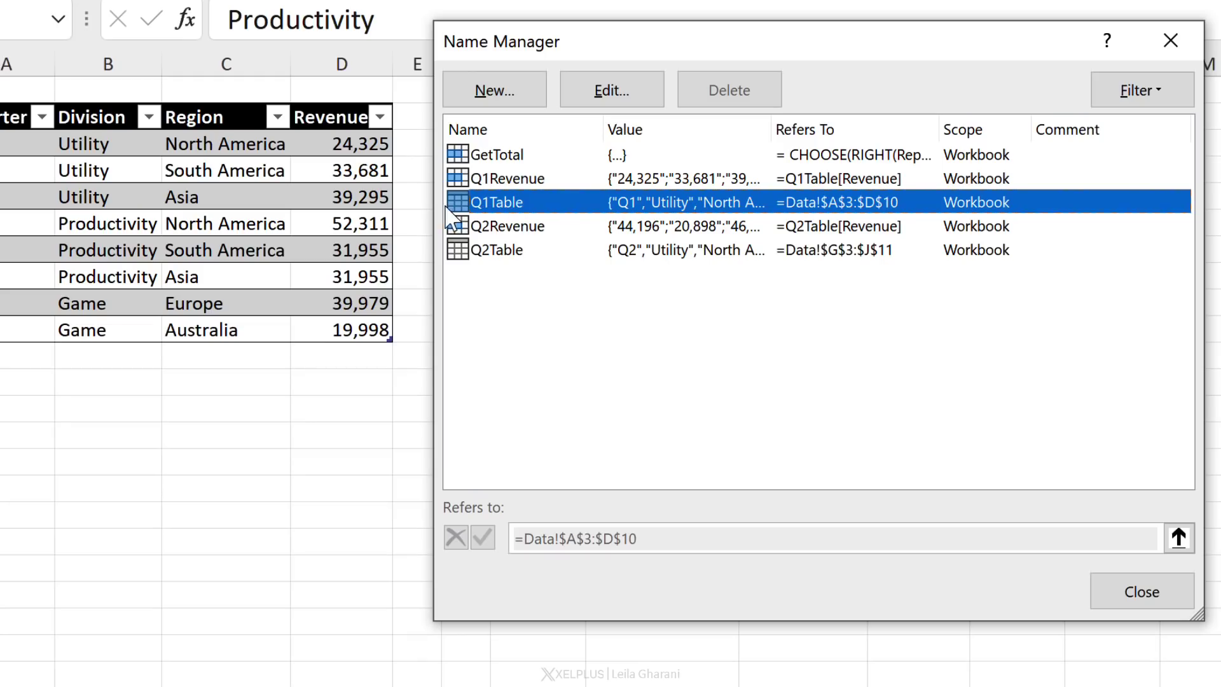
left_click(521, 252)
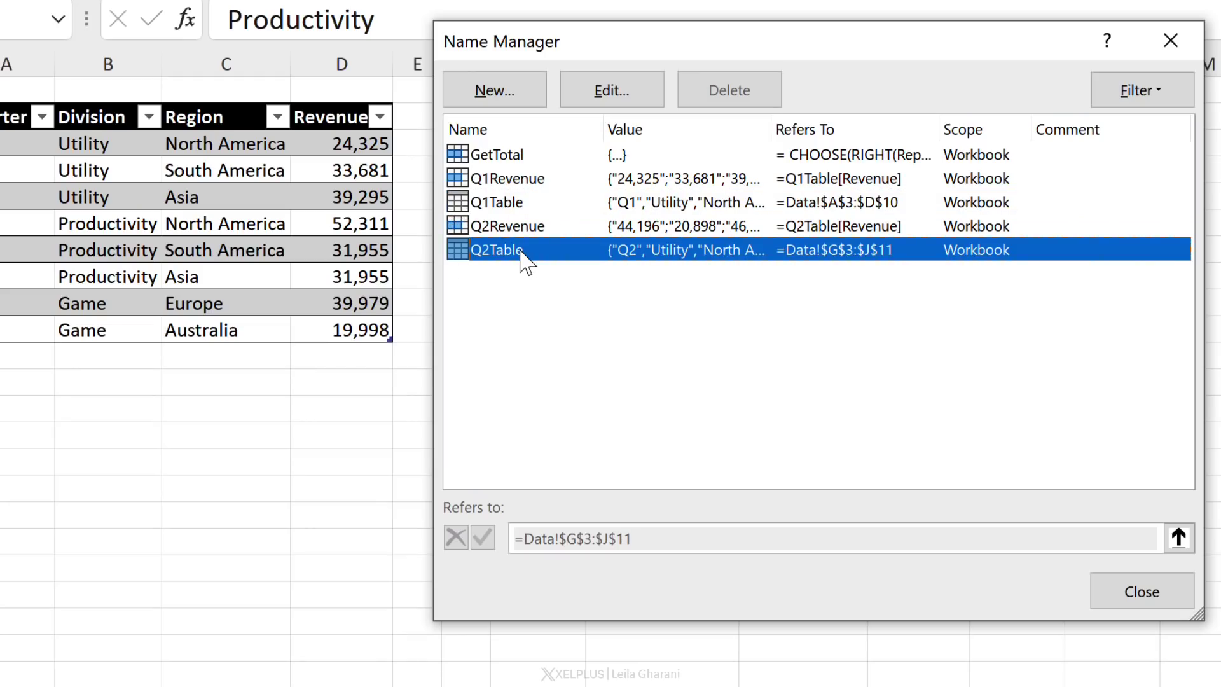
left_click(502, 159)
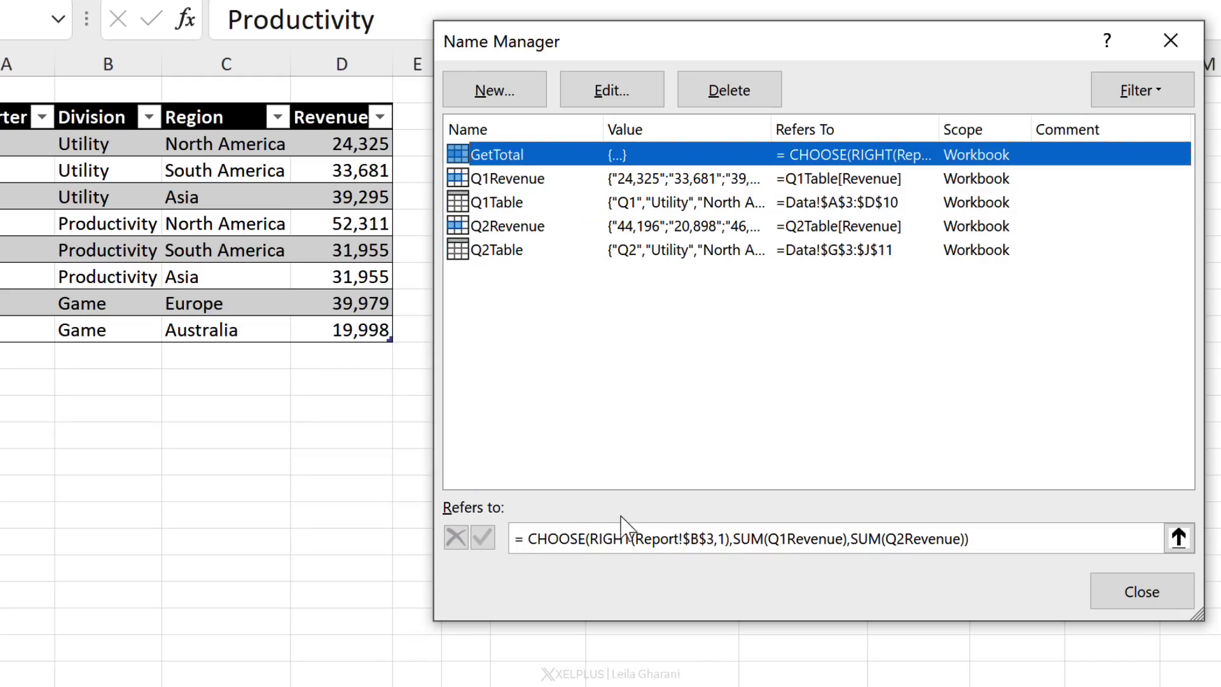
Try inserting a Report sheet reference into GetTotal's Refers to formula.
left_click(675, 540)
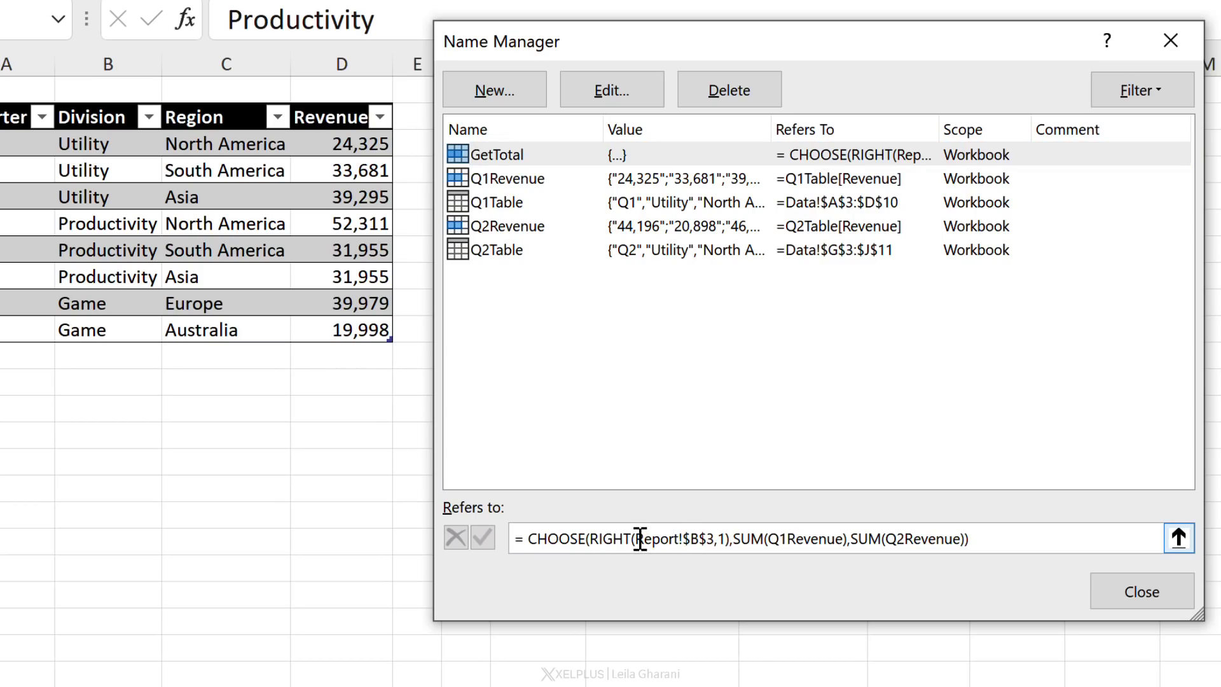
left_click_drag(639, 539, 681, 540)
left_click(708, 539)
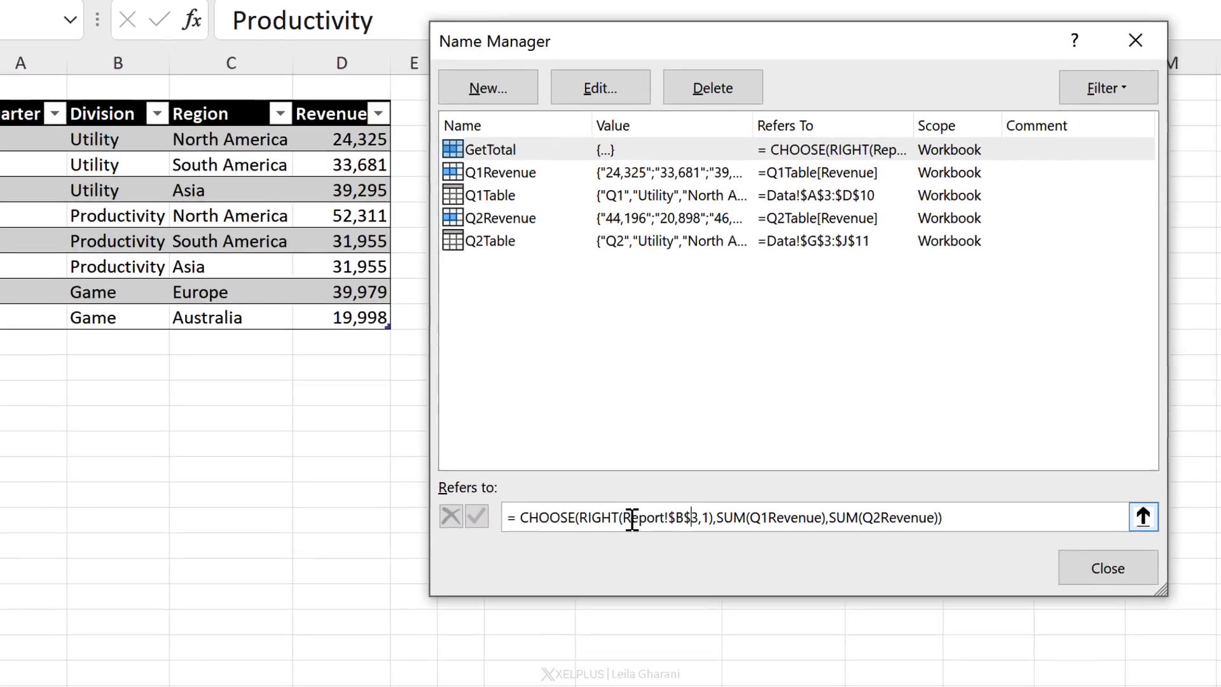
left_click(629, 517)
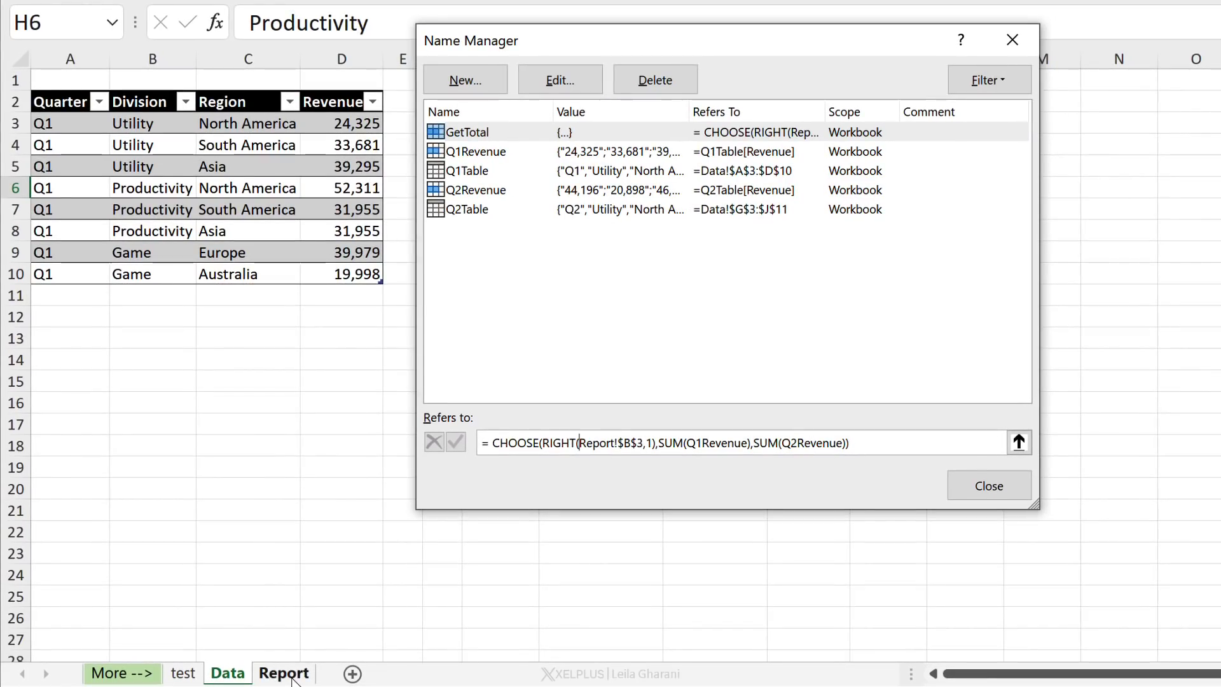
left_click(291, 676)
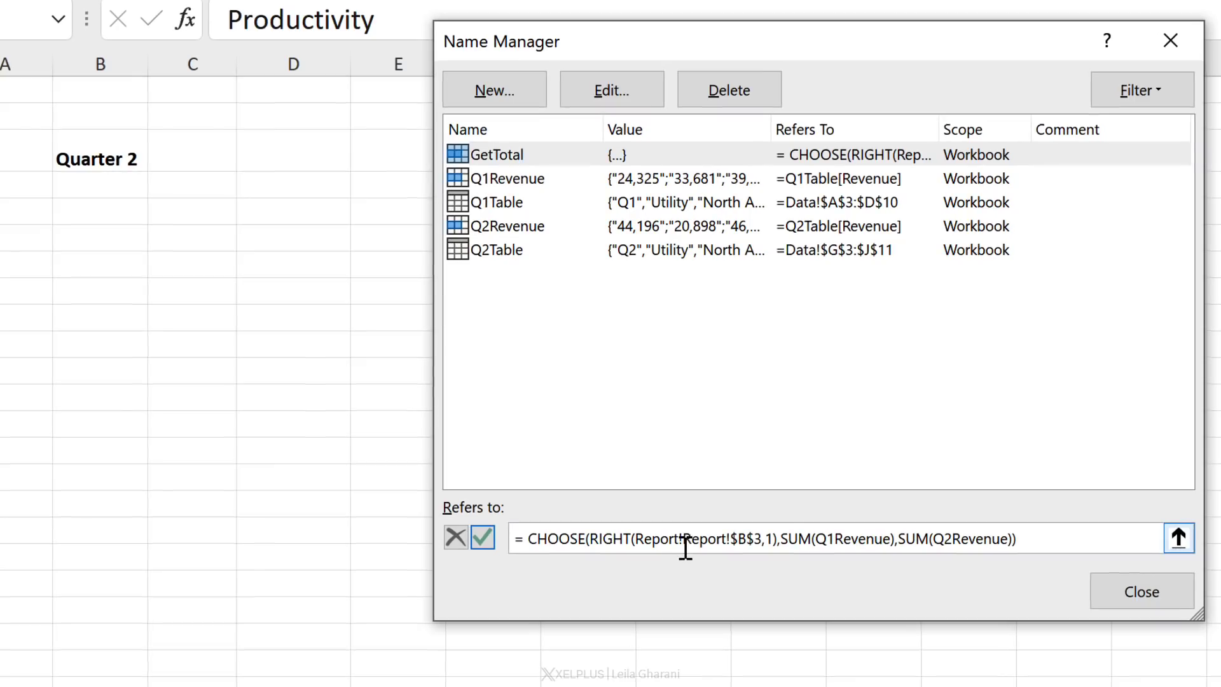
key("BackSpace")
key("BackSpace")
key("BackSpace")
key("BackSpace")
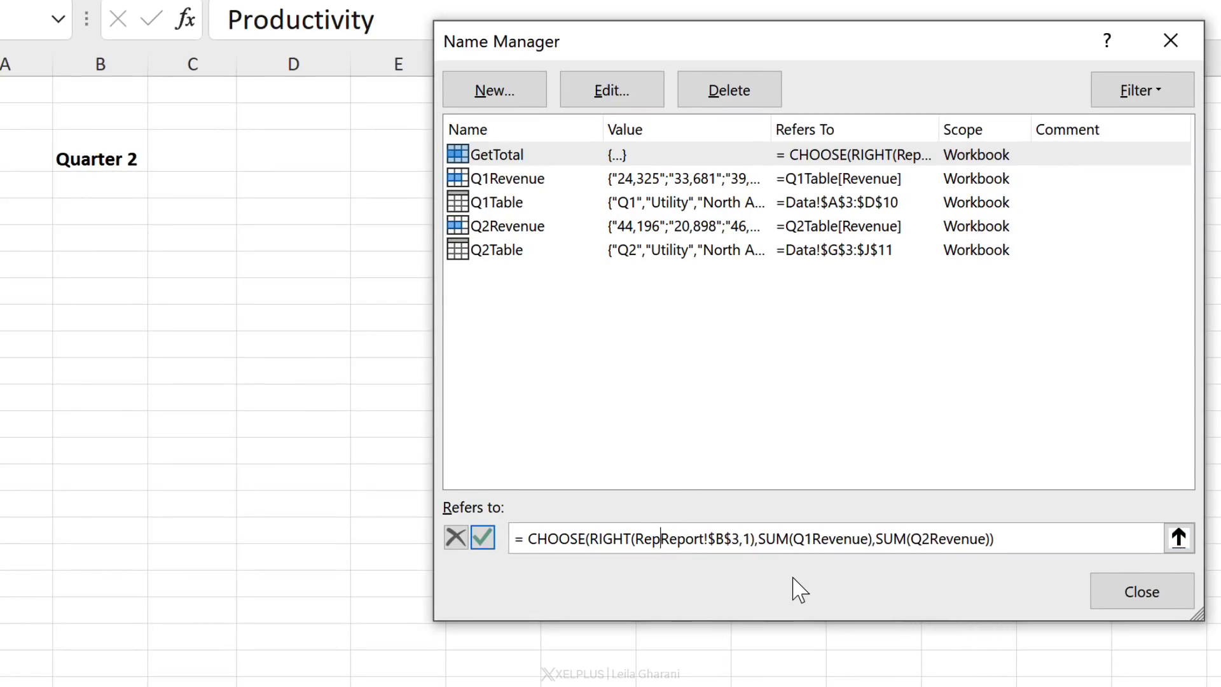
key("BackSpace")
key("BackSpace")
key("BackSpace")
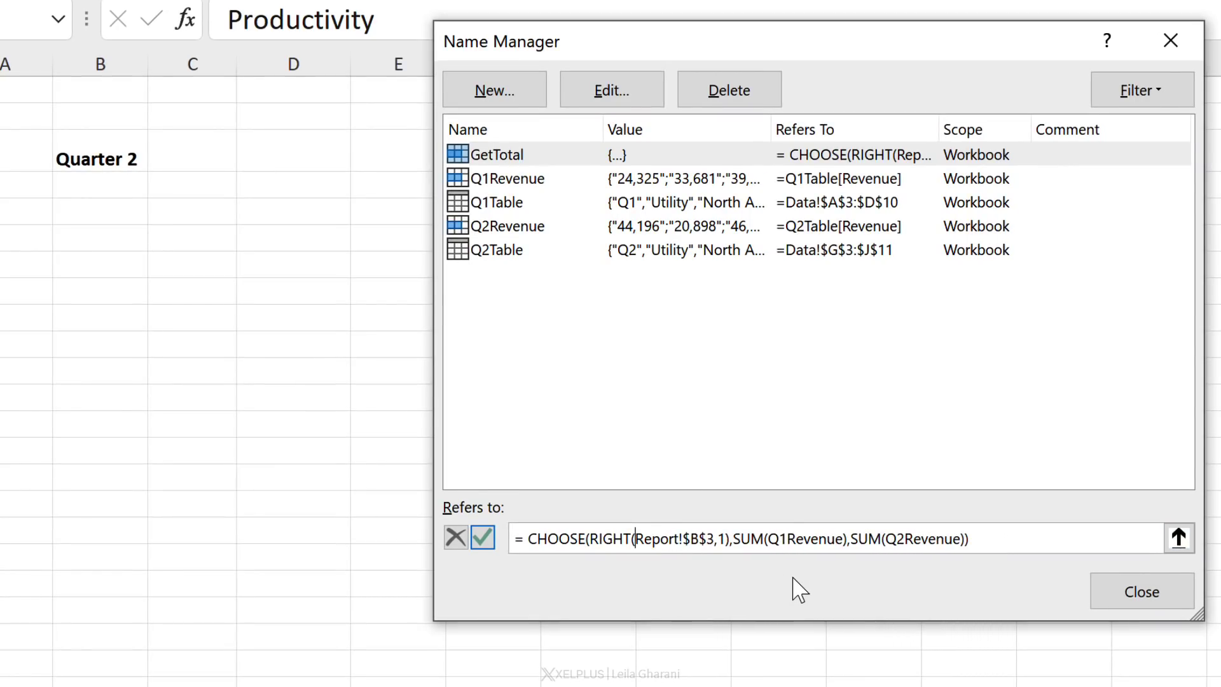
Try retyping CHOOSE's opening parenthesis, then discard all GetTotal edits and close Name Manager.
key("Up")
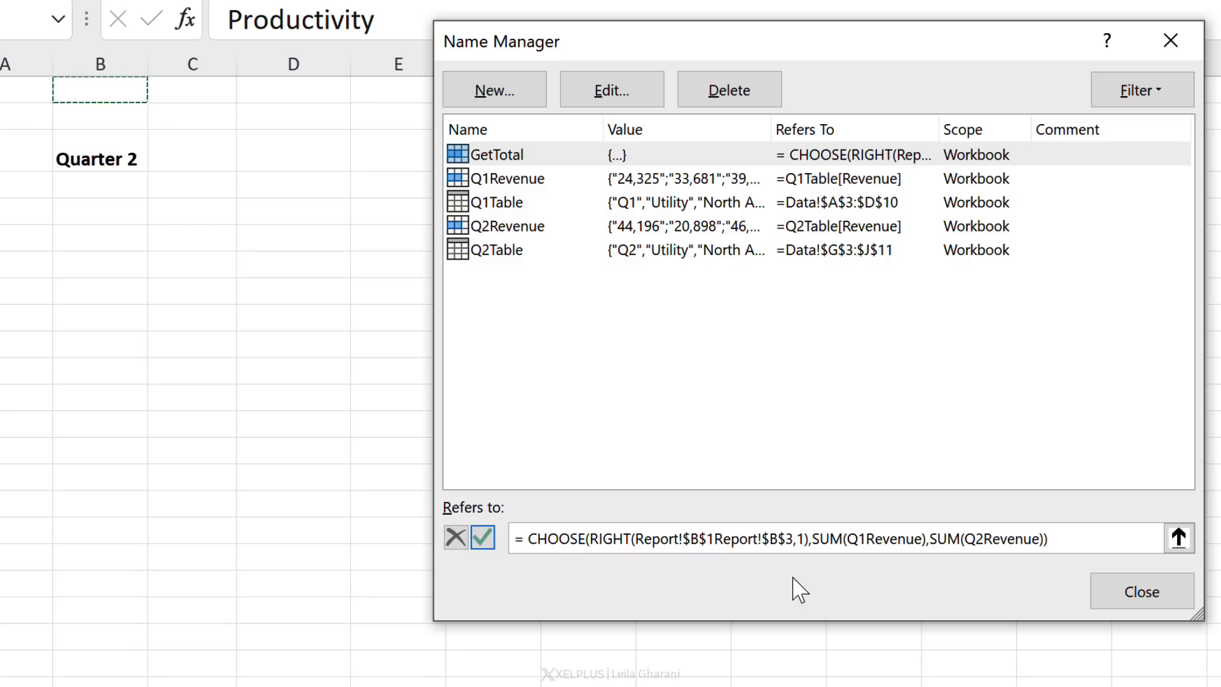
key("BackSpace")
key("BackSpace")
key("BackSpace")
key("BackSpace")
key("BackSpace")
key("BackSpace")
key("BackSpace")
key("BackSpace")
key("BackSpace")
key("BackSpace")
key("BackSpace")
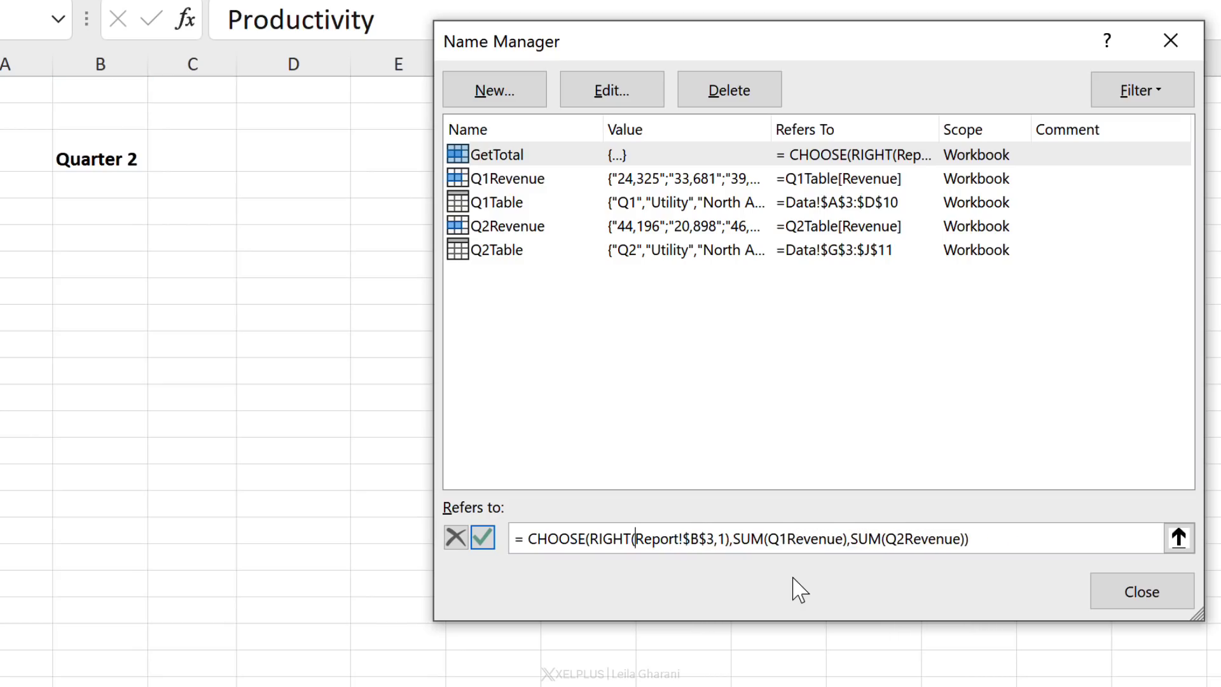
key("F2")
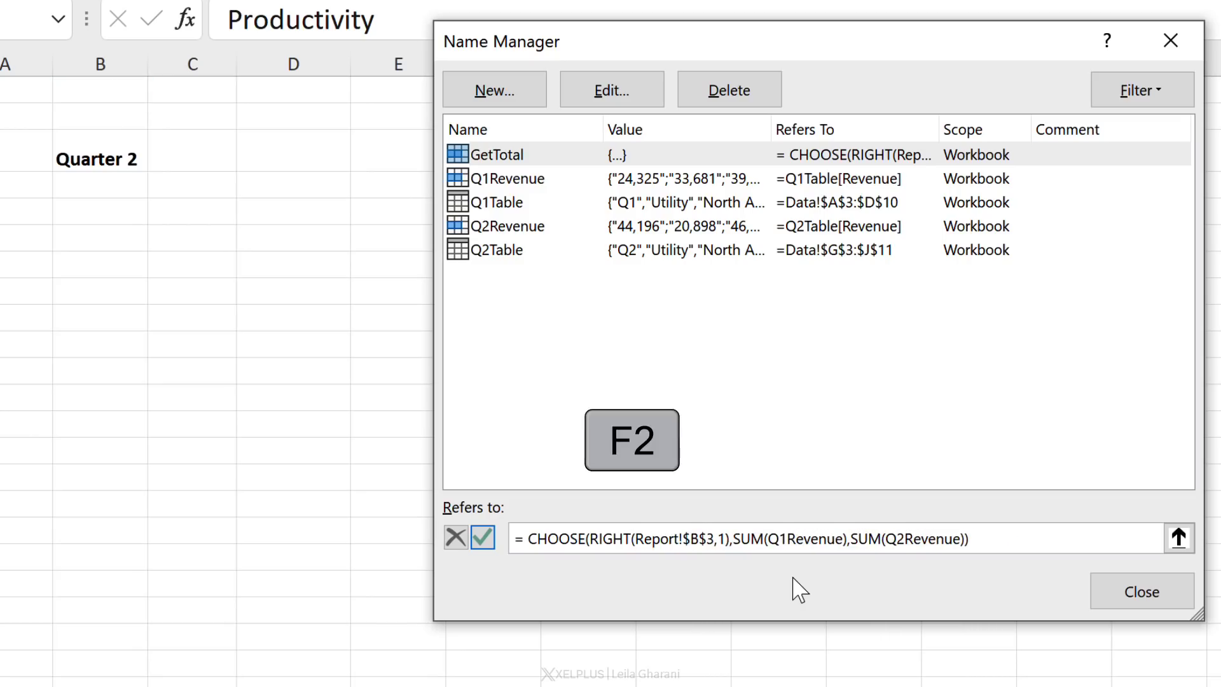
key("Right")
key("Right")
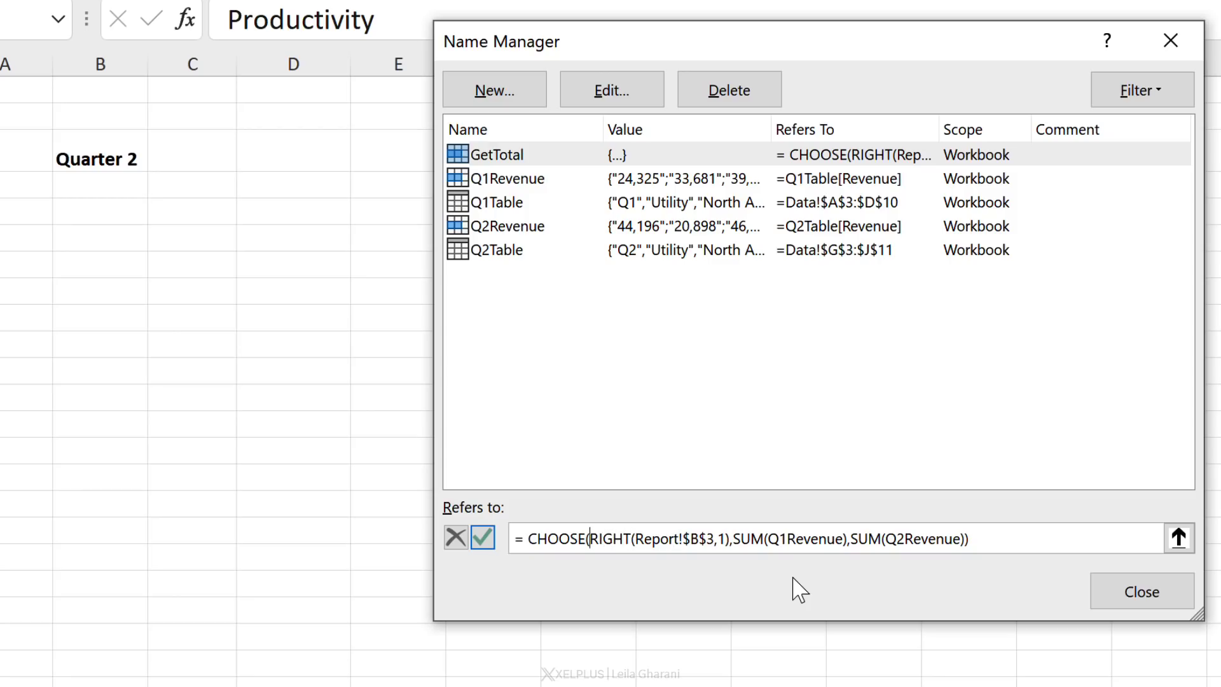
key("BackSpace")
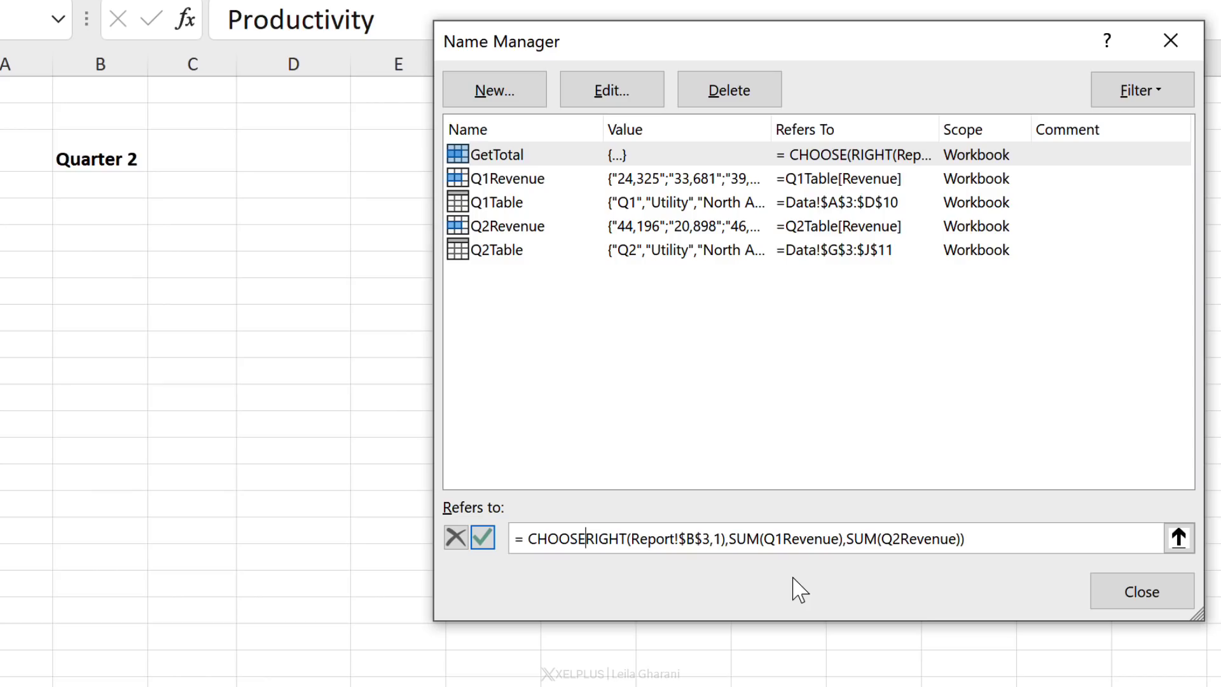
type("(")
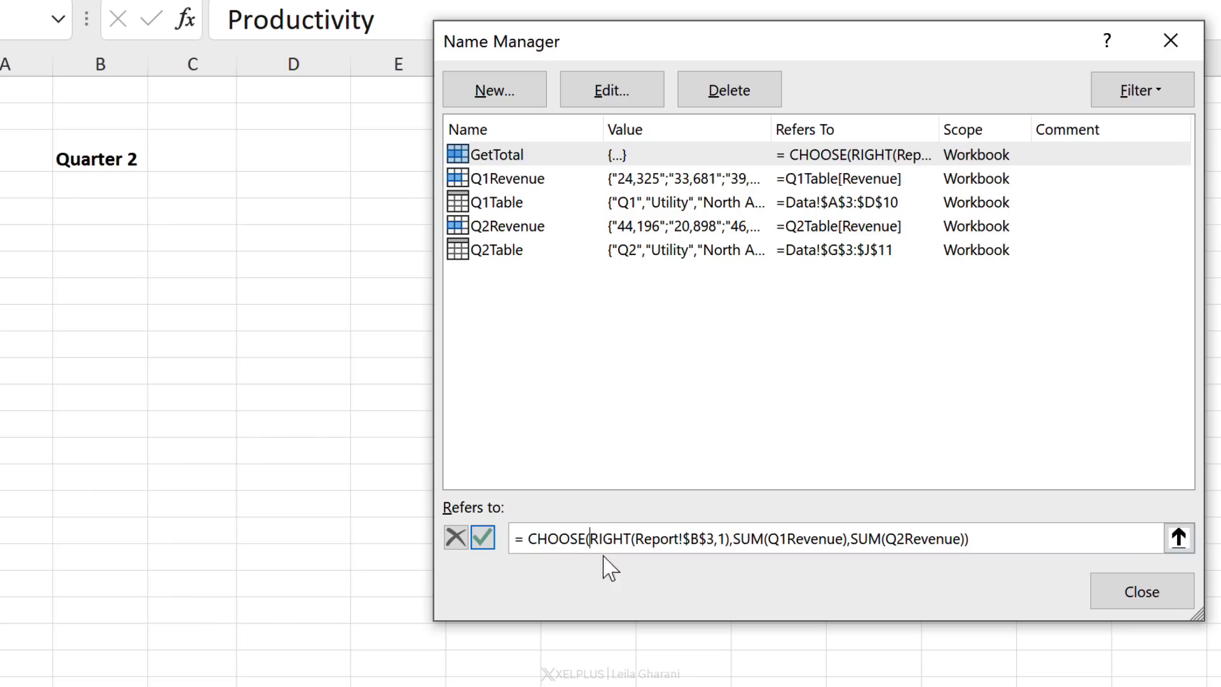
left_click(455, 540)
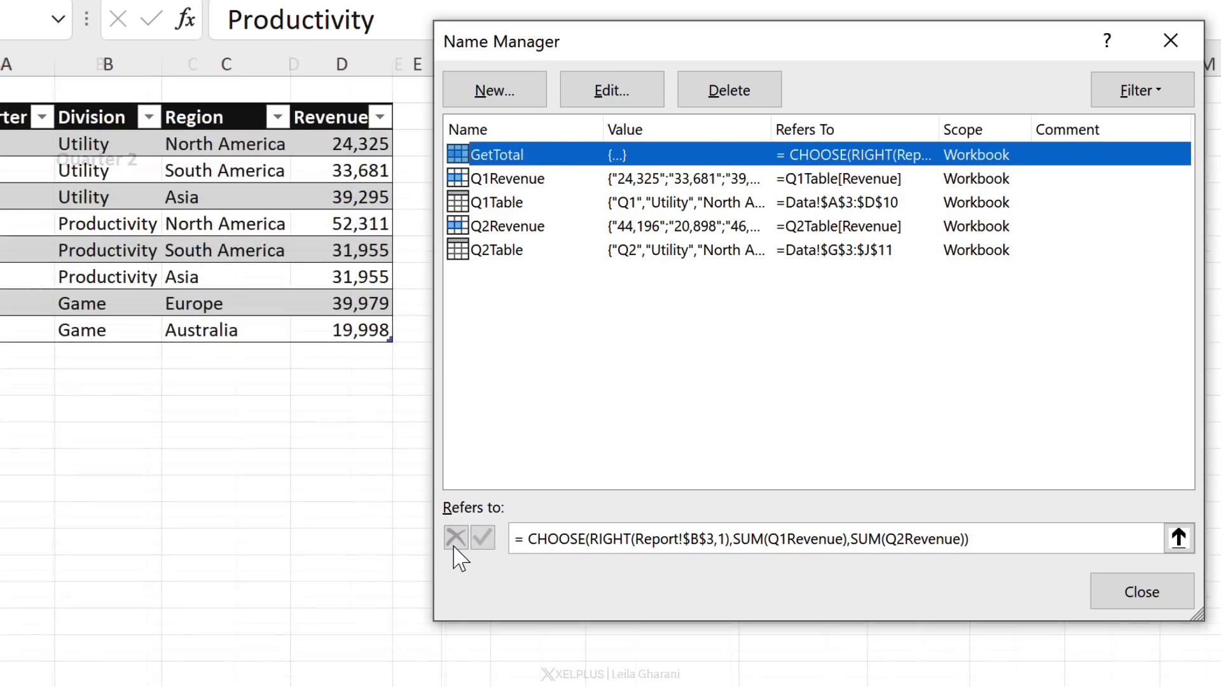
left_click(1169, 40)
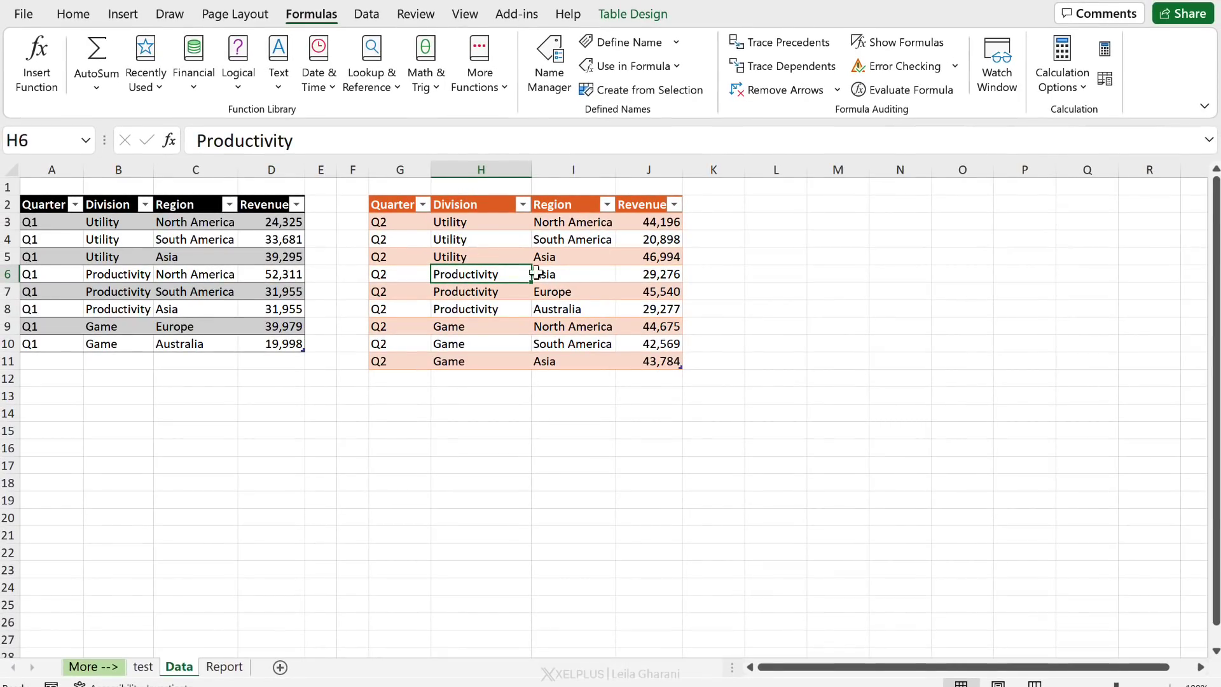
In the Advanced Formula Environment, inspect GetTotal's Report!$B$3 reference, then view the Report sheet.
left_click(76, 14)
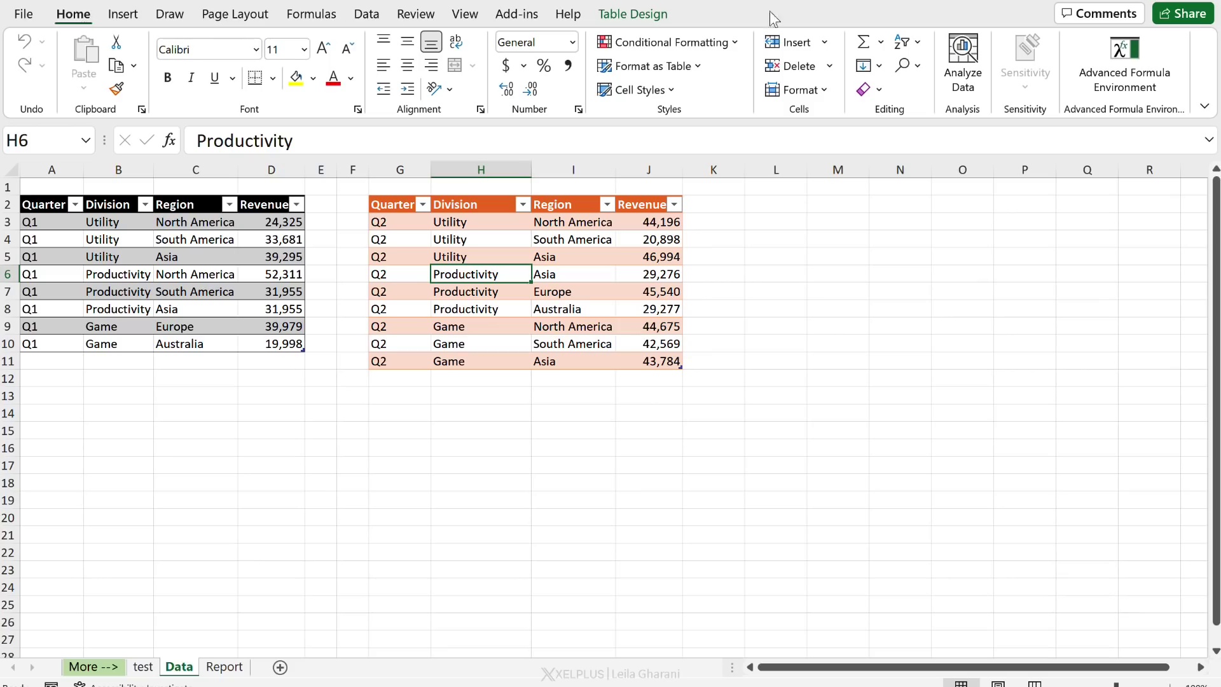
left_click(1113, 73)
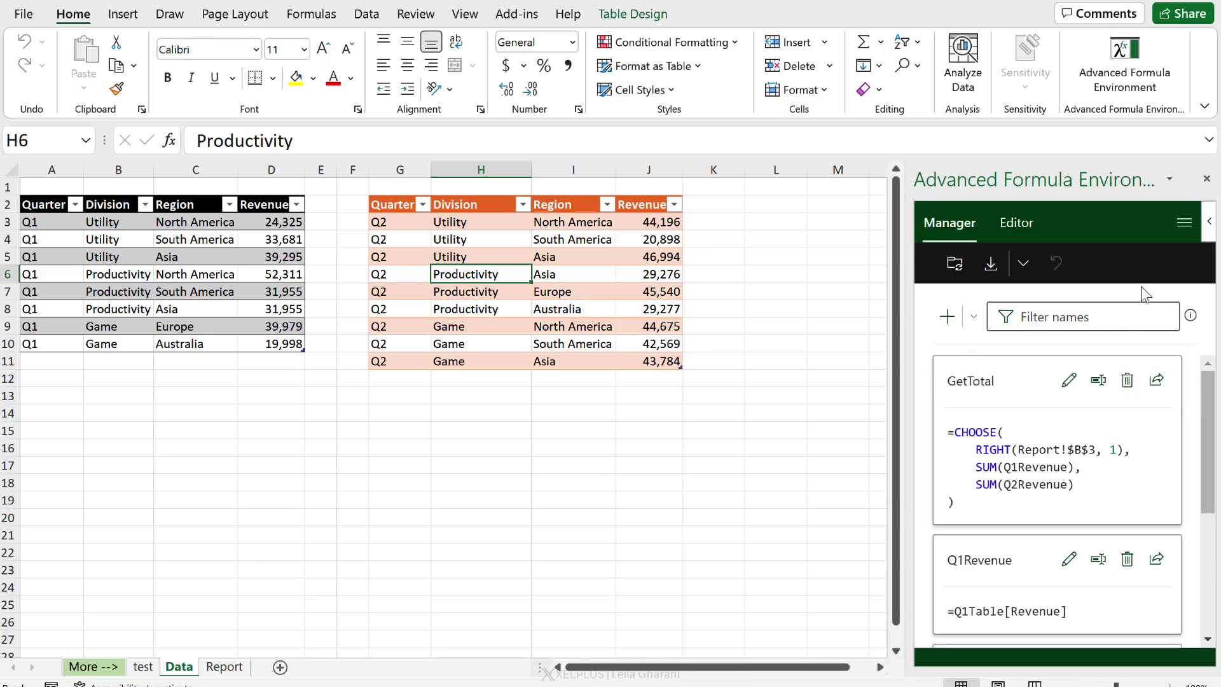
scroll(984, 386, "down", 3)
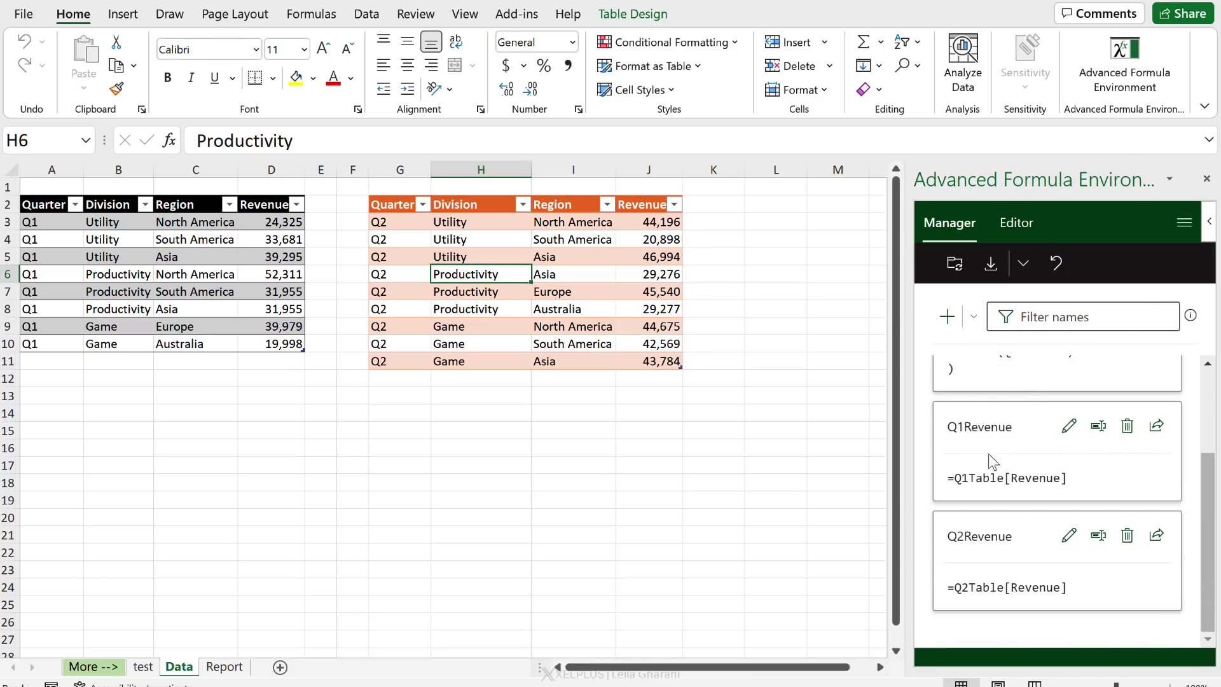
scroll(996, 588, "up", 3)
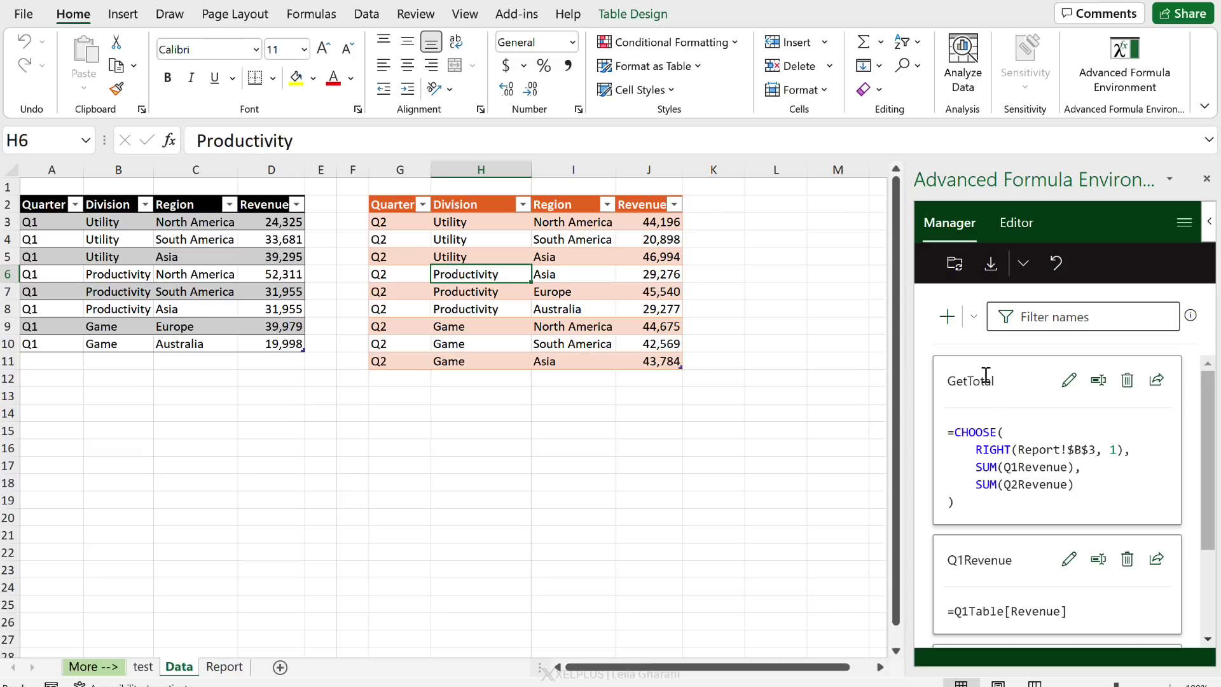
left_click_drag(1018, 450, 1091, 445)
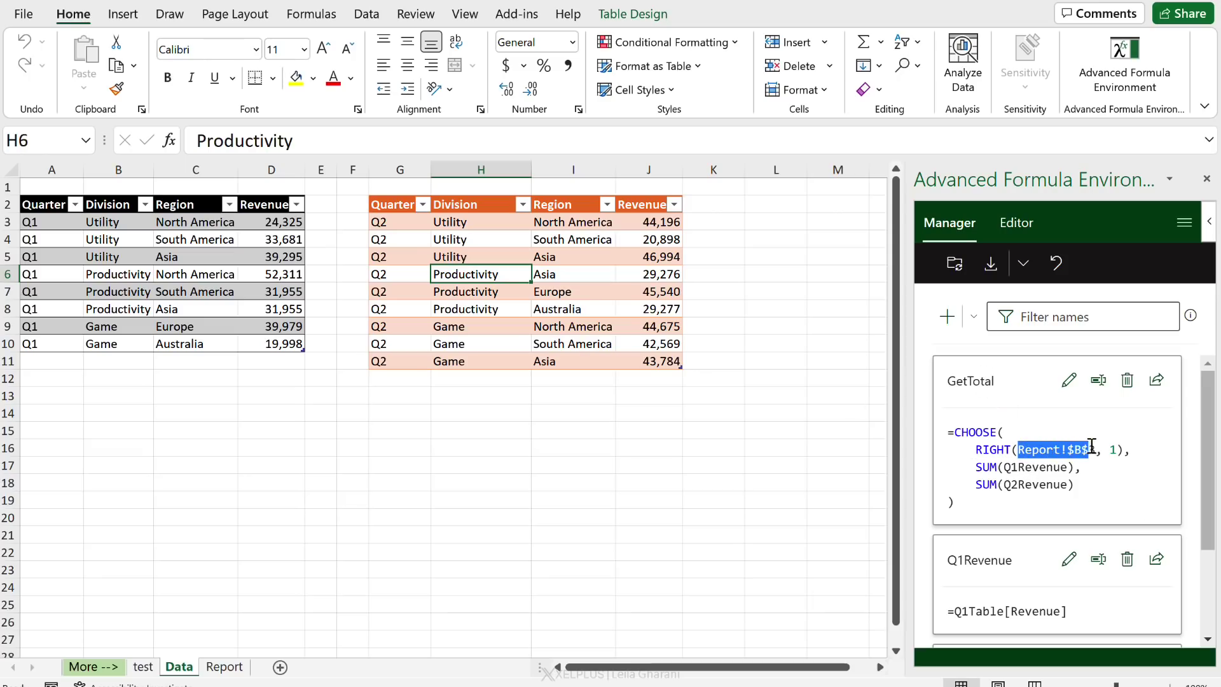
left_click(1046, 456)
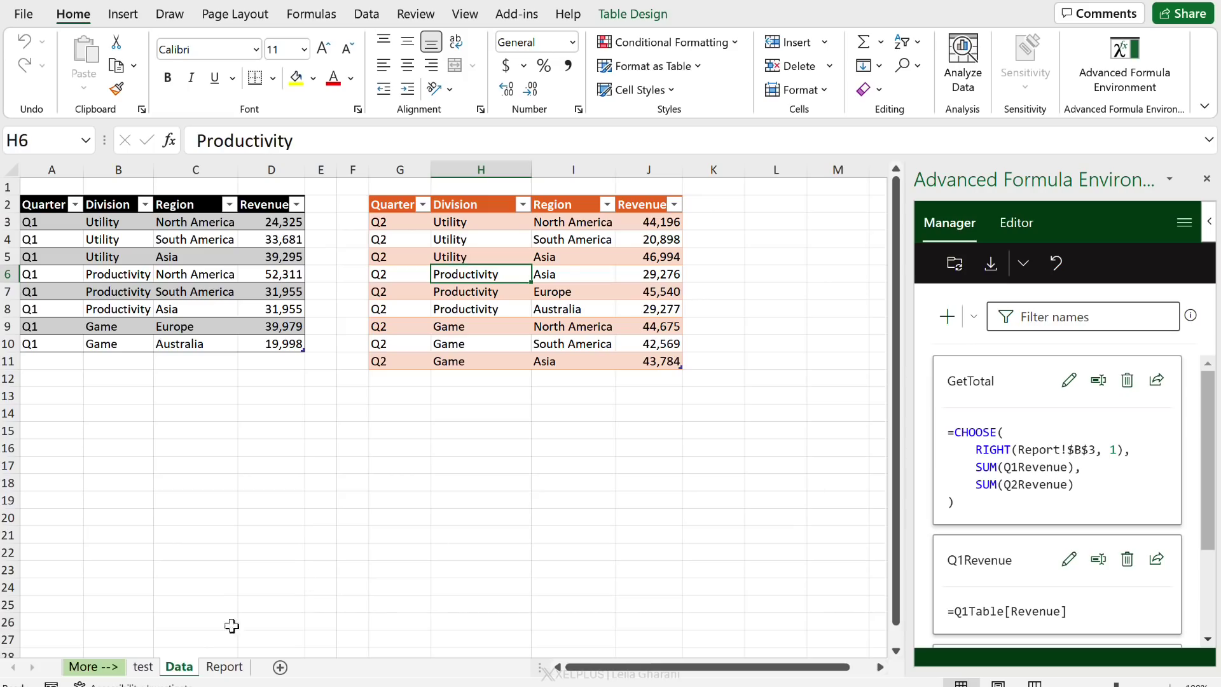
left_click(224, 666)
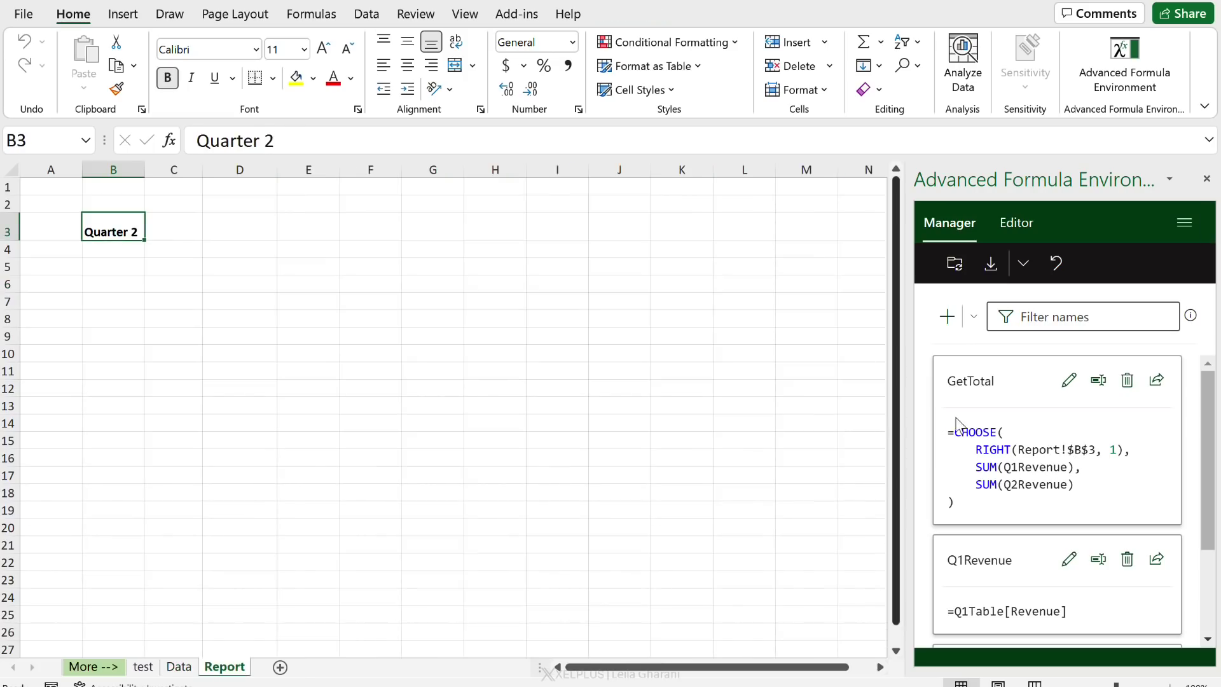
On the Data sheet, compare GetTotal's Q1Revenue =Q1Table[Revenue] with the Q1 value in D4.
left_click(178, 666)
scroll(995, 522, "down", 3)
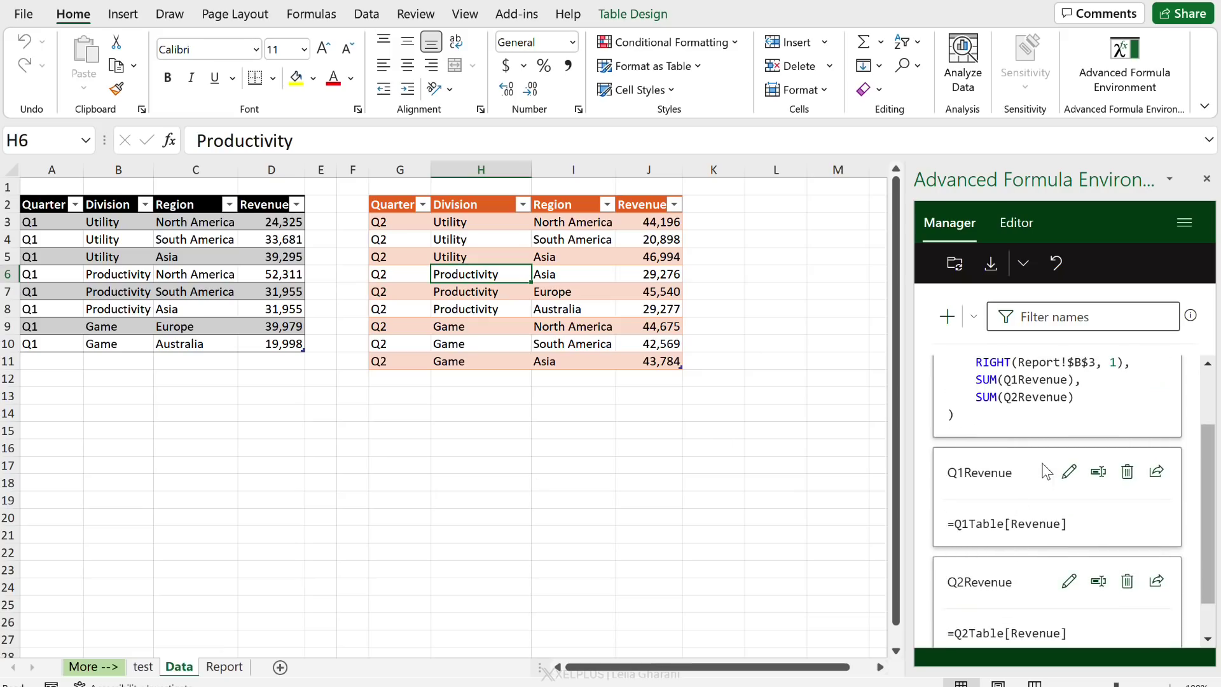
scroll(1017, 470, "up", 2)
left_click_drag(1004, 423, 1070, 423)
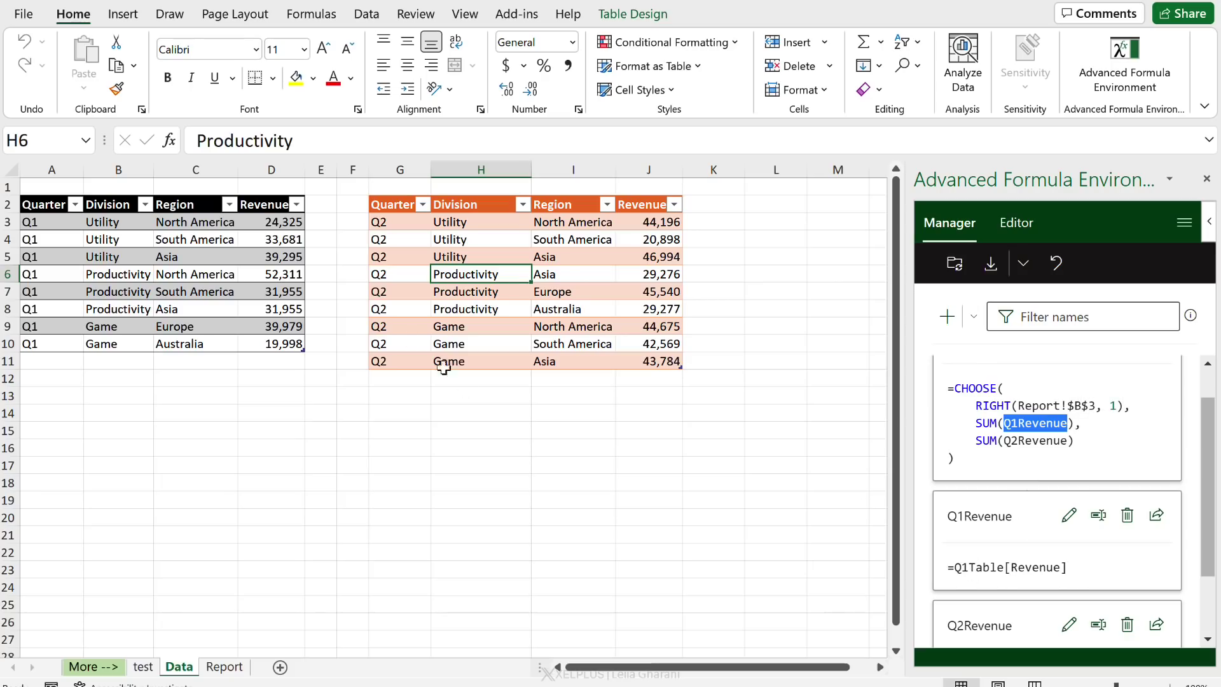
left_click(273, 238)
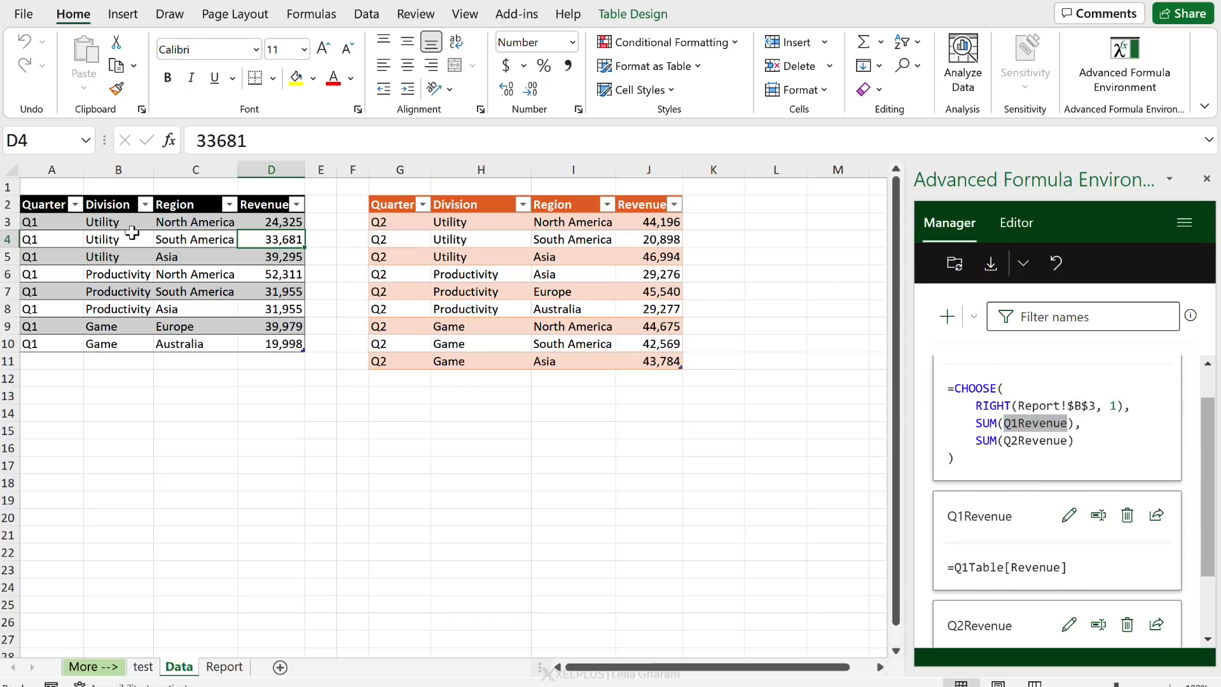
scroll(1020, 430, "down", 3)
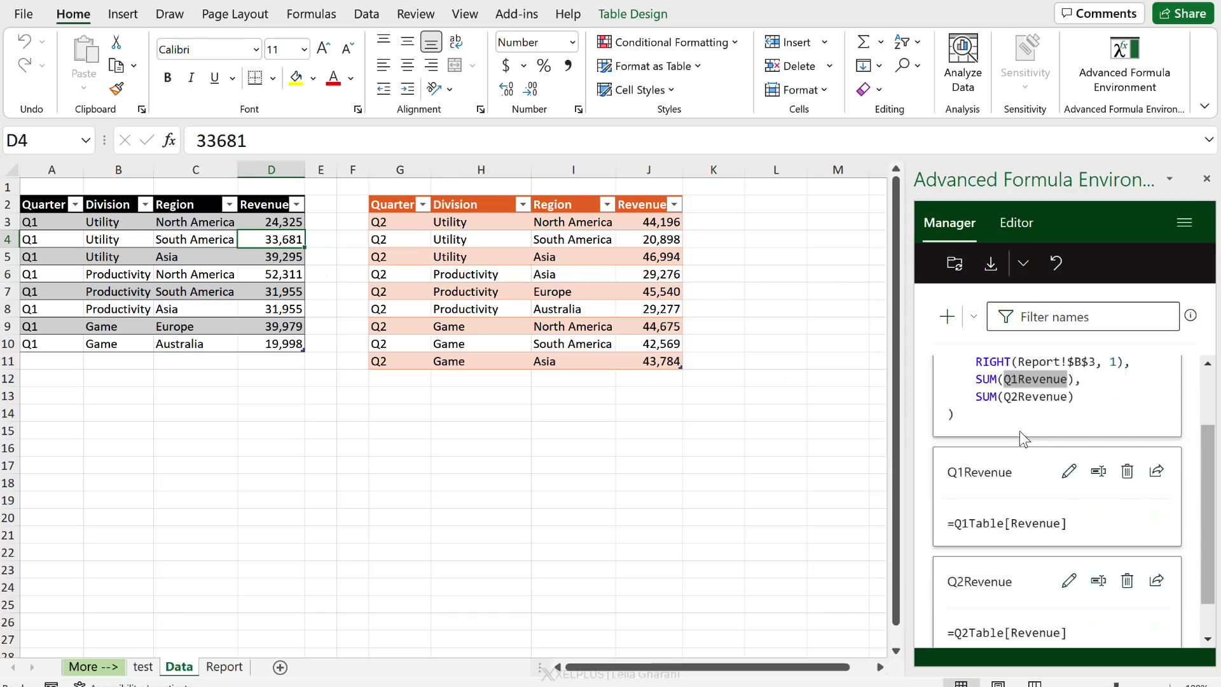
scroll(1020, 443, "up", 1)
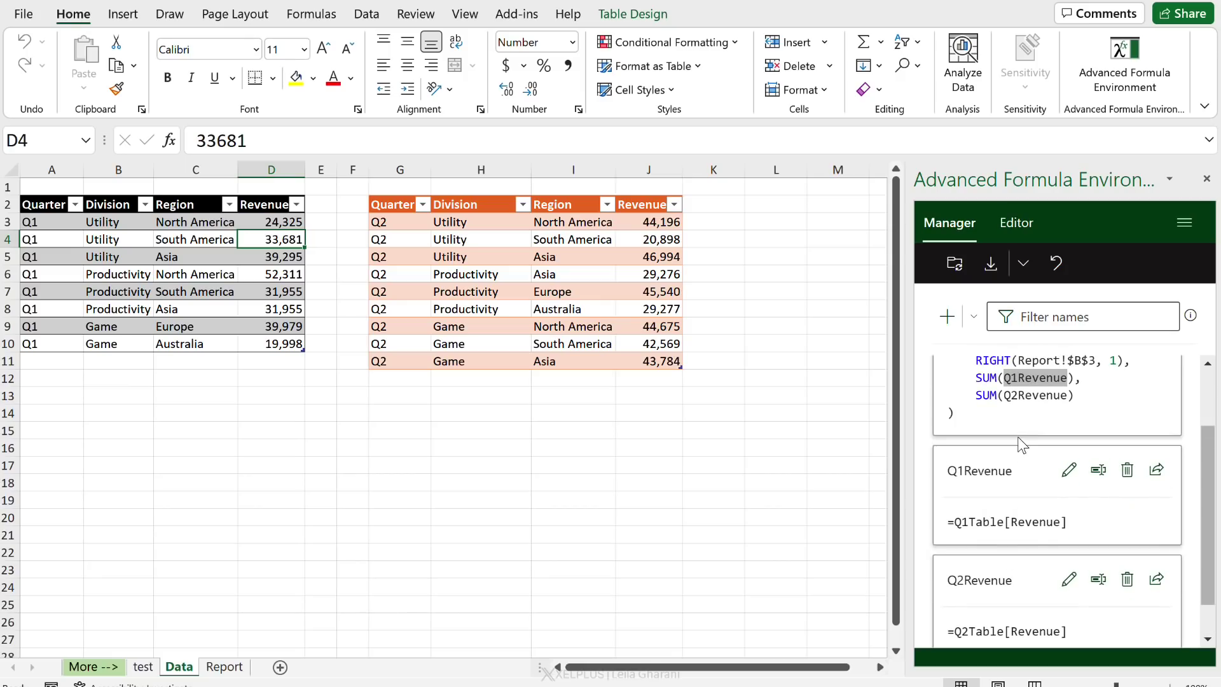
scroll(1020, 443, "up", 3)
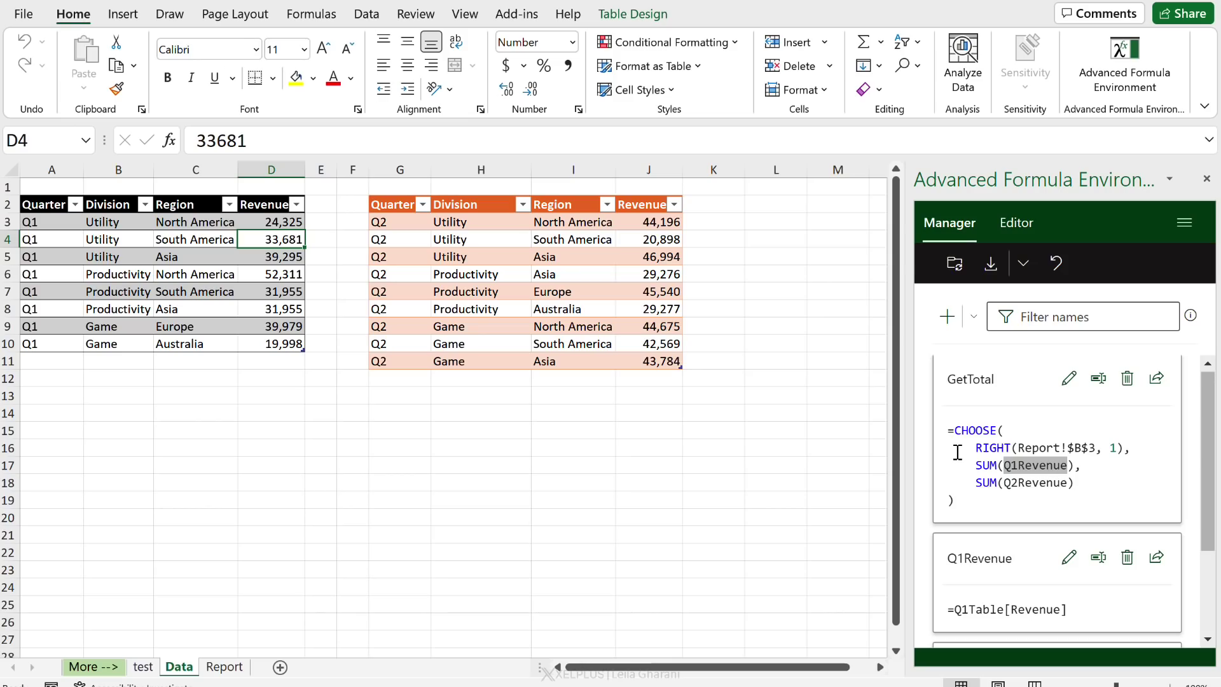
On the test sheet, widen column A and enter =FILTER(A3:A13,A3:A13<>"","") in B3.
left_click(143, 666)
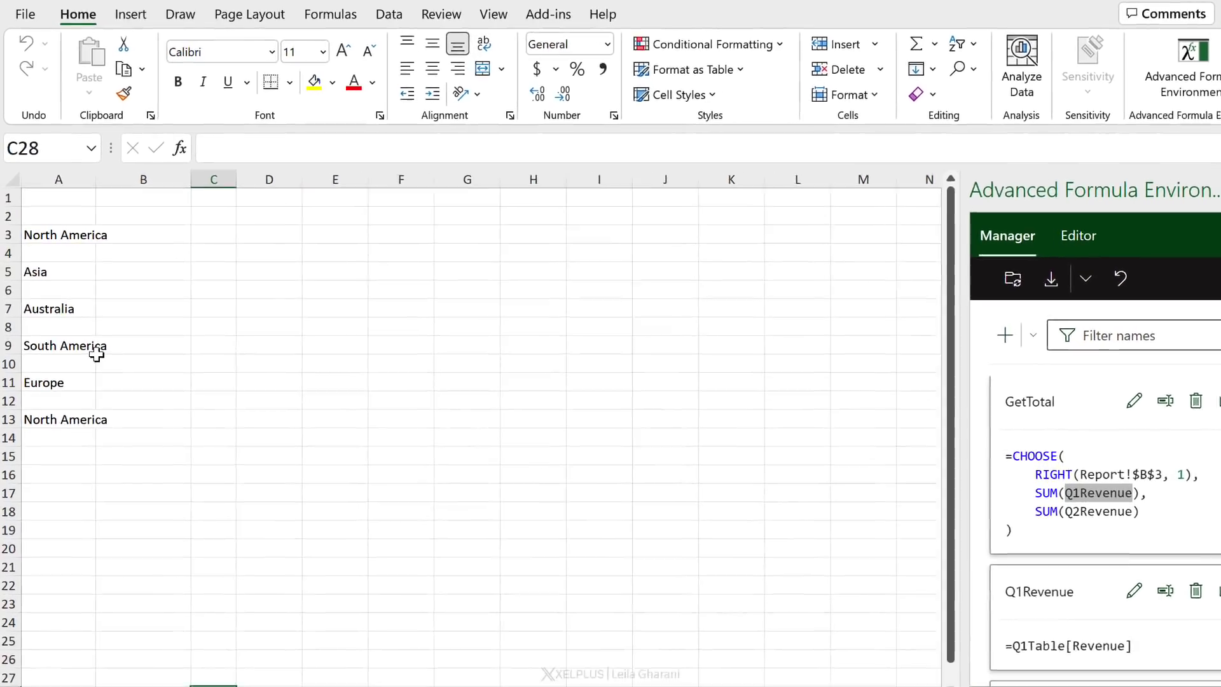
left_click_drag(96, 179, 136, 183)
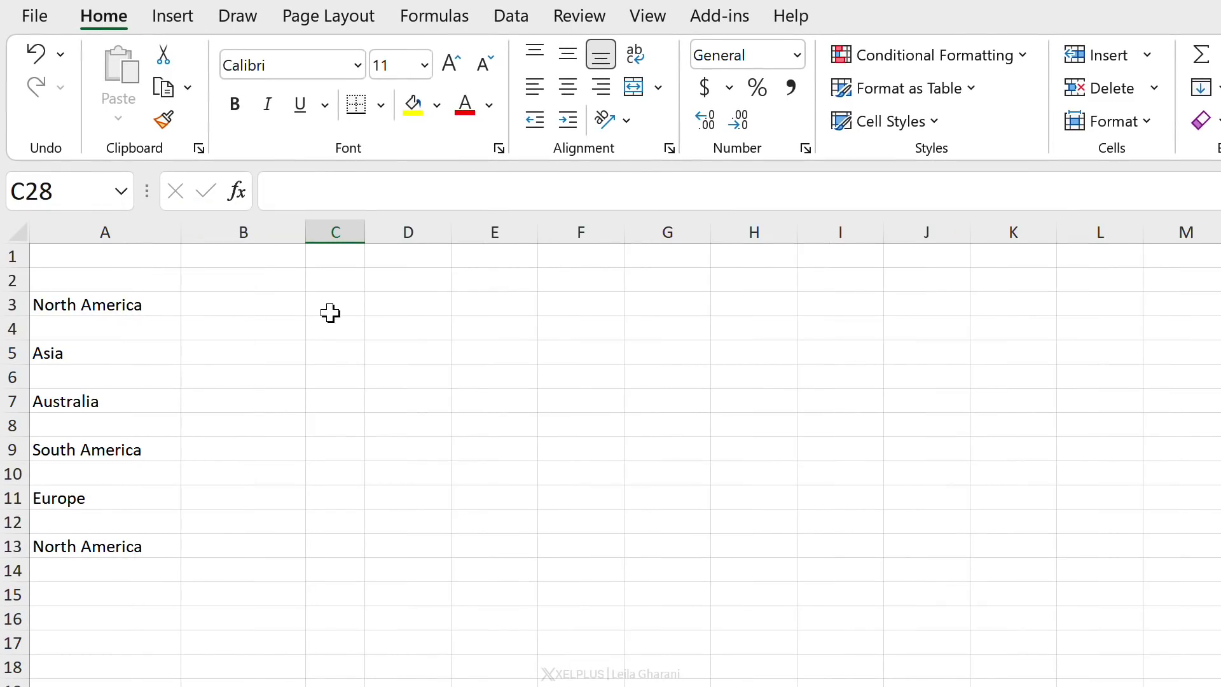
left_click(266, 308)
type("=filter")
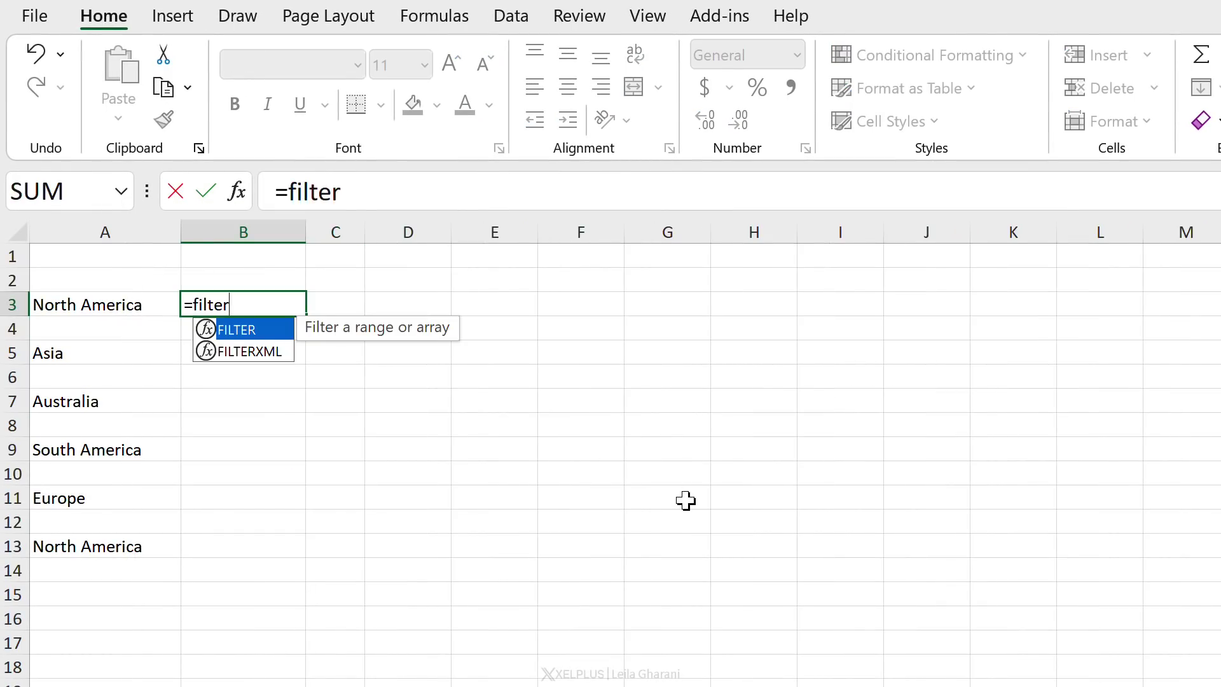
key("Tab")
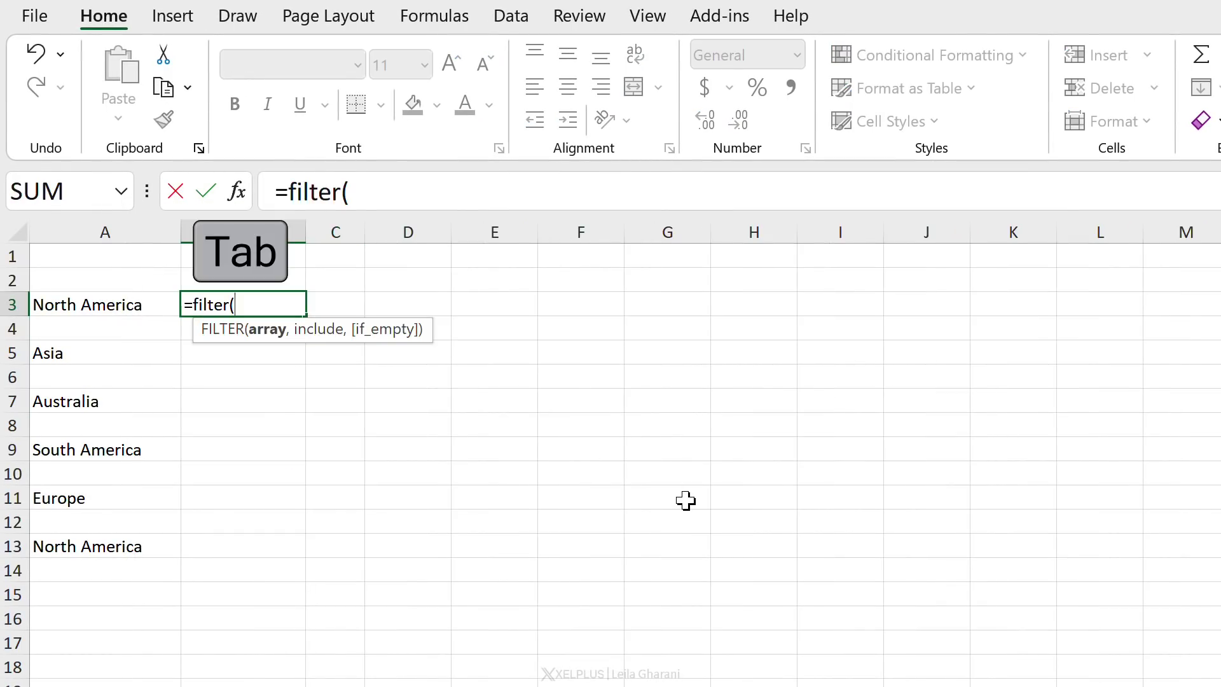
left_click_drag(159, 309, 148, 548)
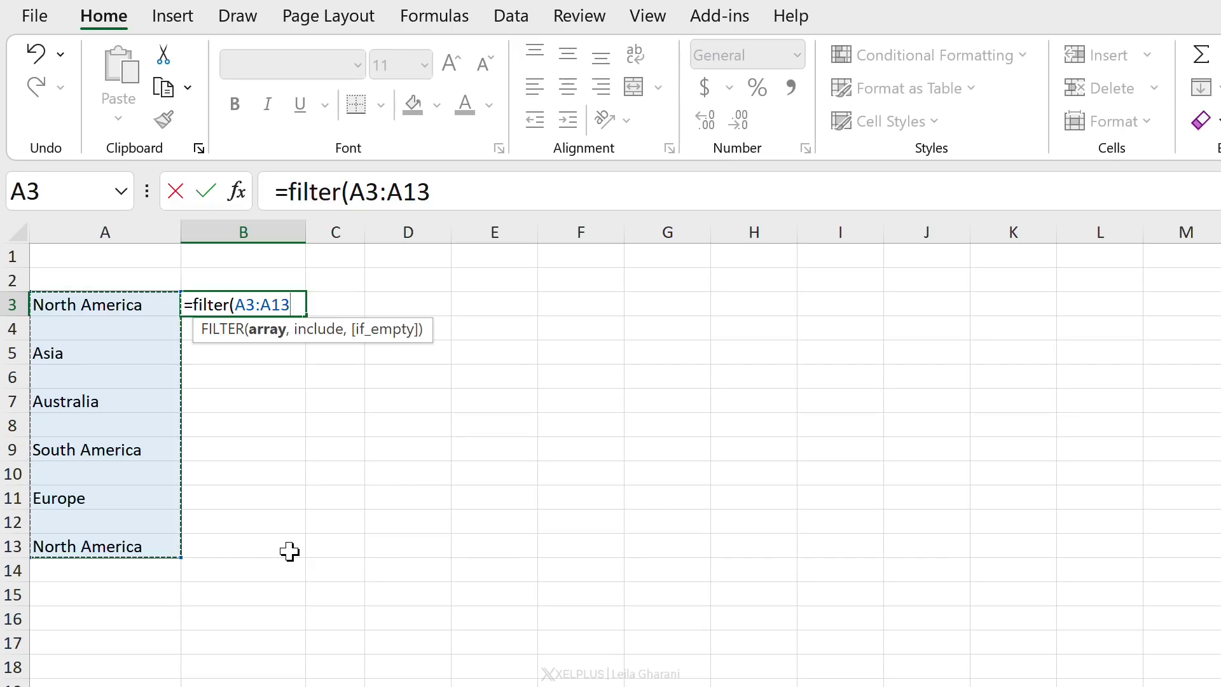
type(",")
left_click_drag(136, 304, 145, 538)
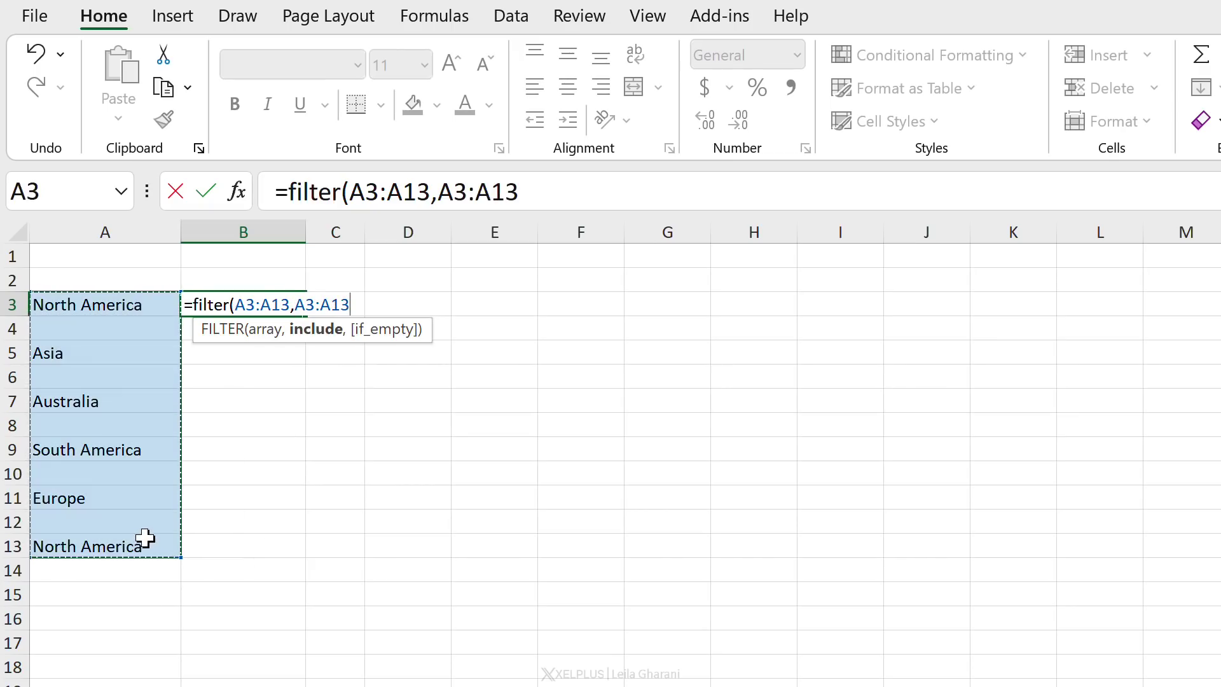
type("<>")
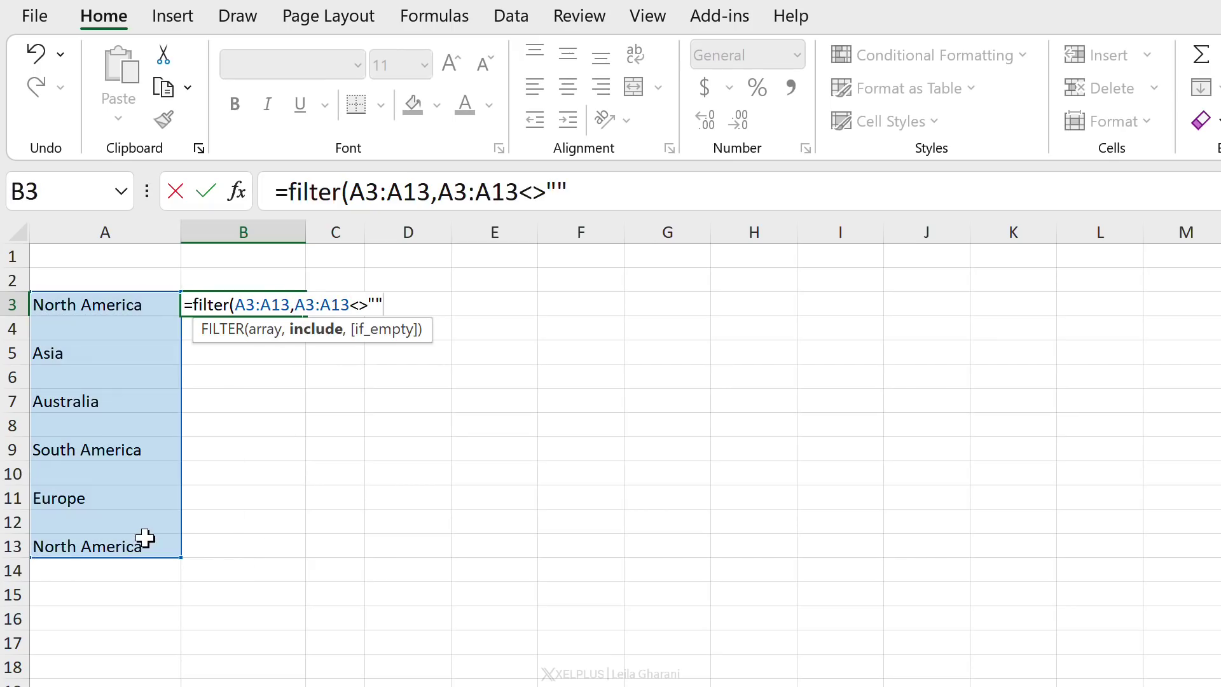
type(",")
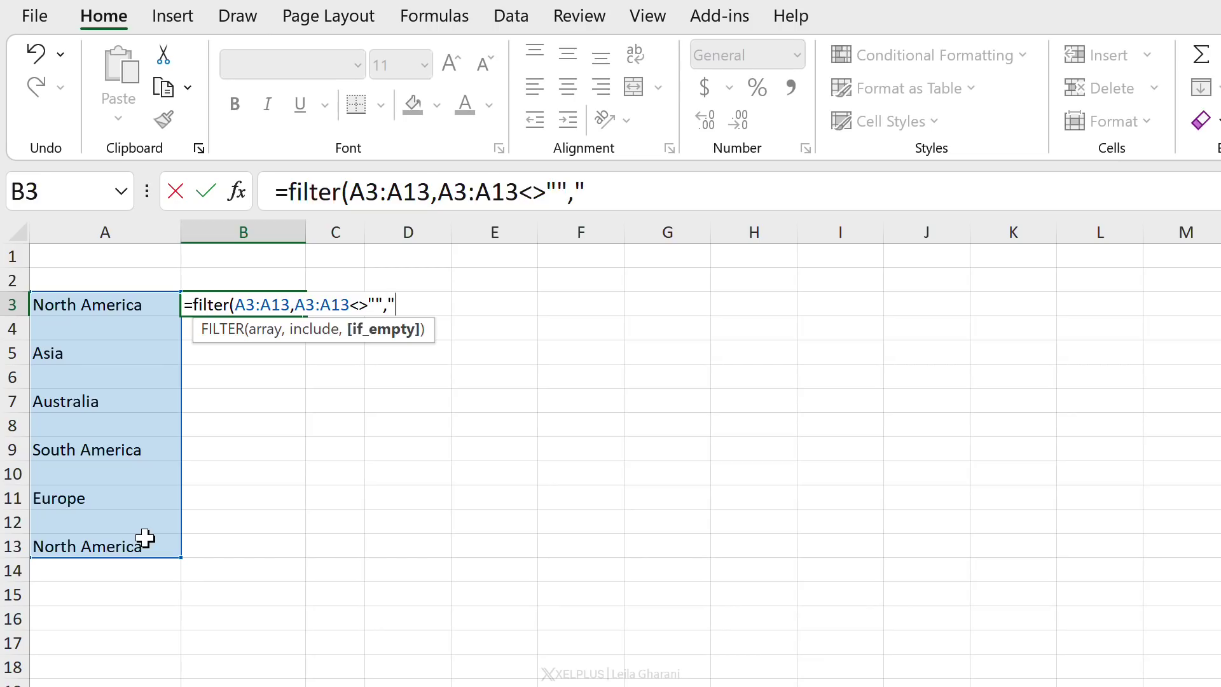
type("\"\")")
key("Return")
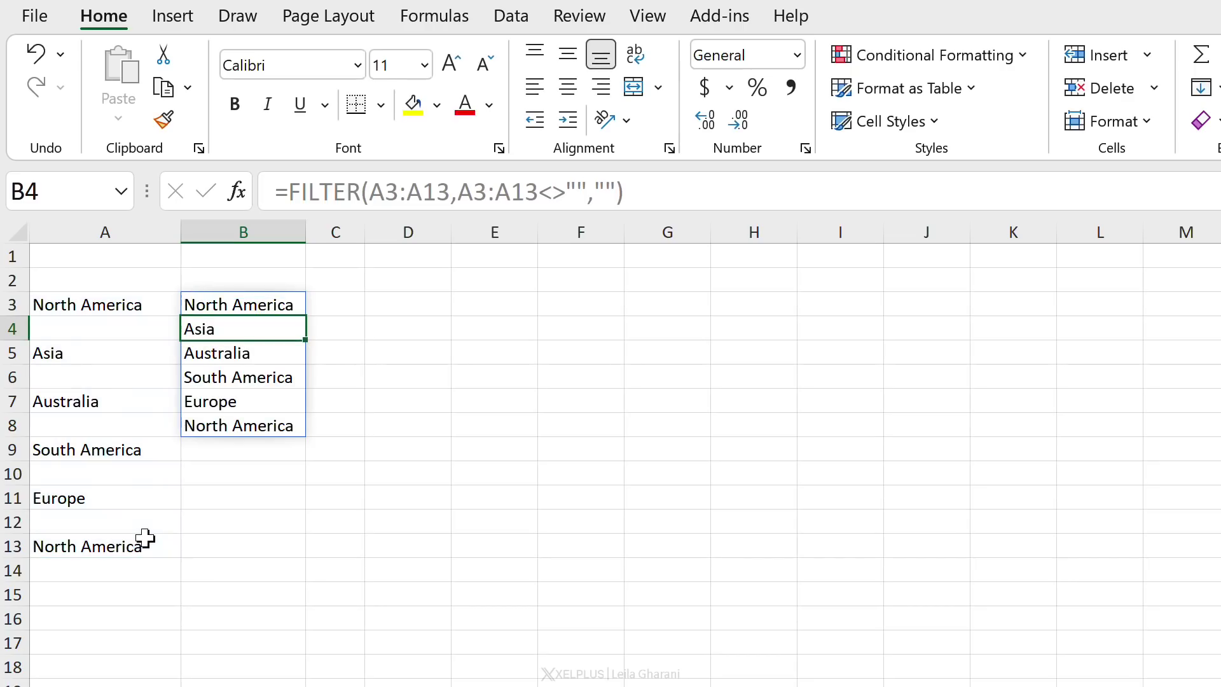
left_click(242, 303)
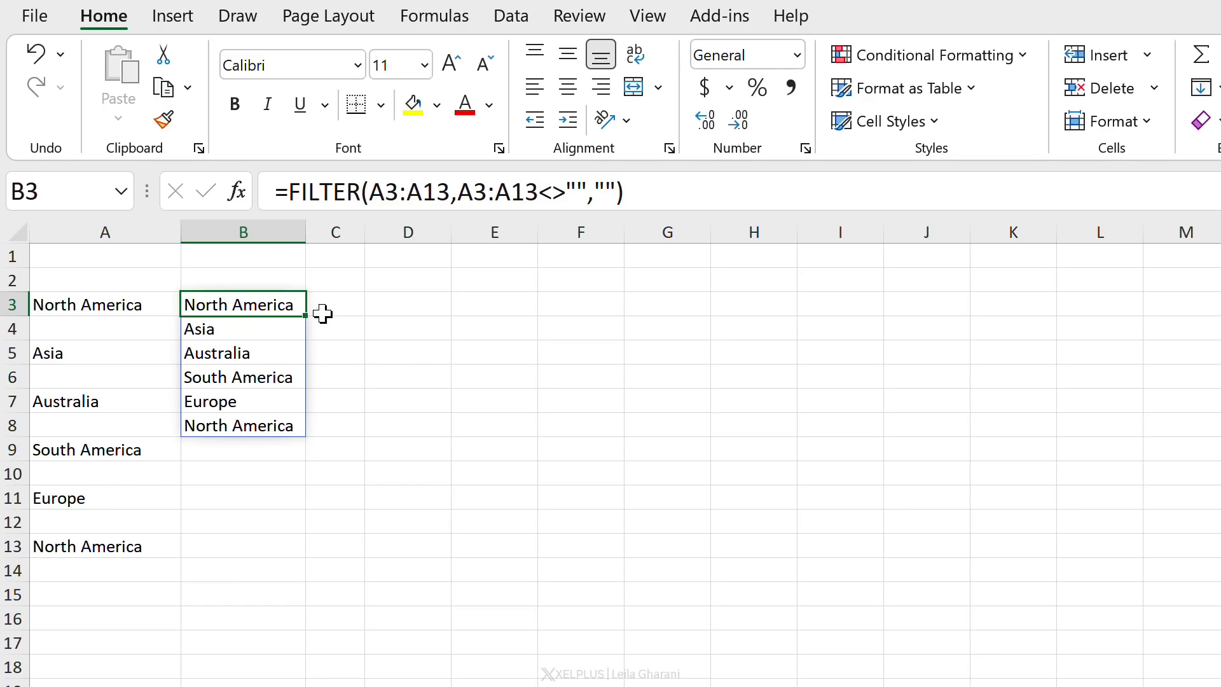
Widen the Advanced Formula Environment pane, glance at the Editor code, then return to Manager.
left_click(399, 302)
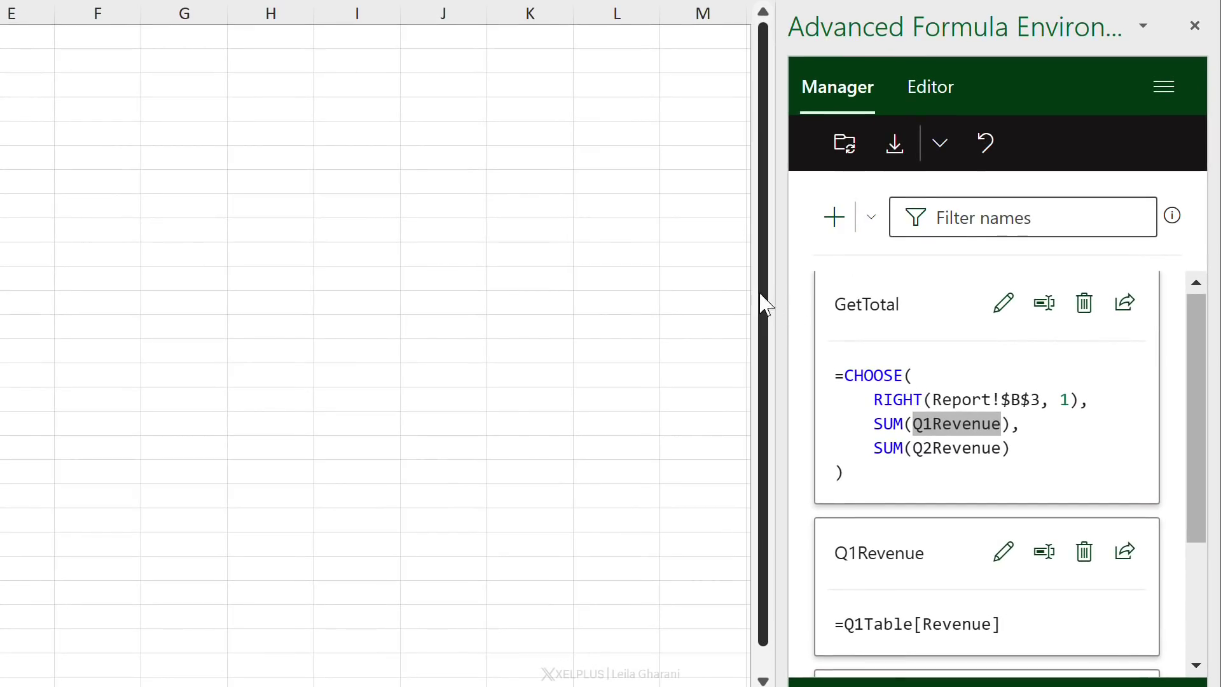
left_click_drag(768, 316, 538, 307)
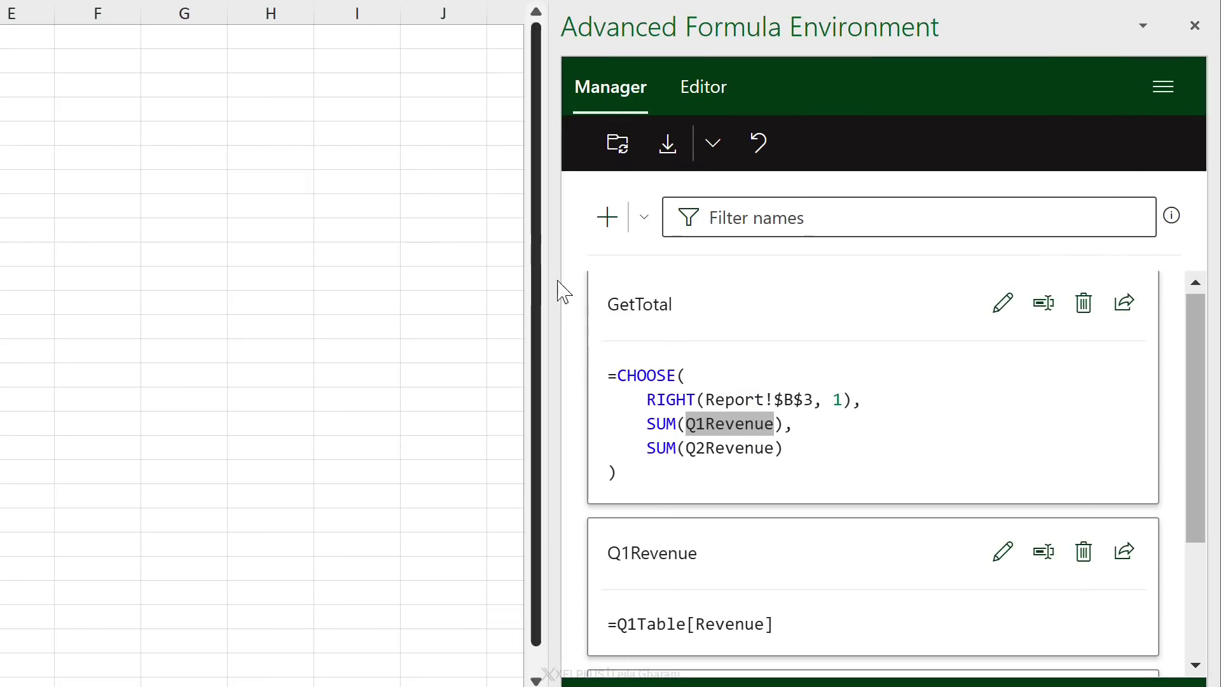
left_click(729, 89)
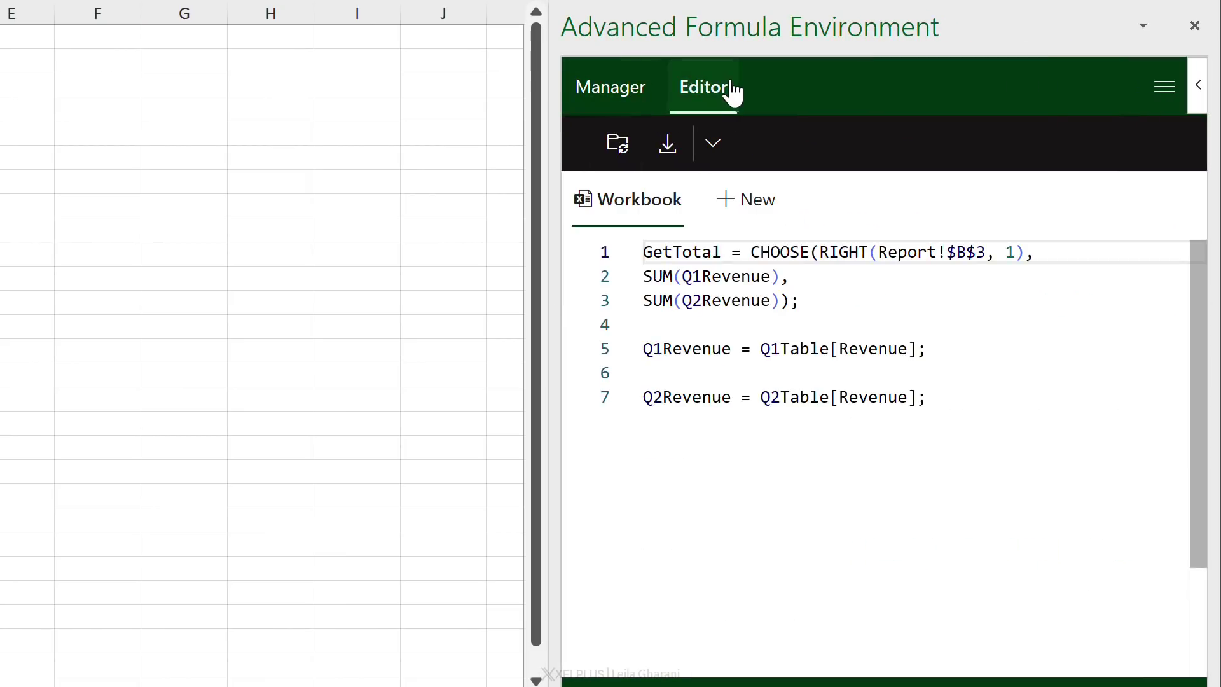
left_click(627, 99)
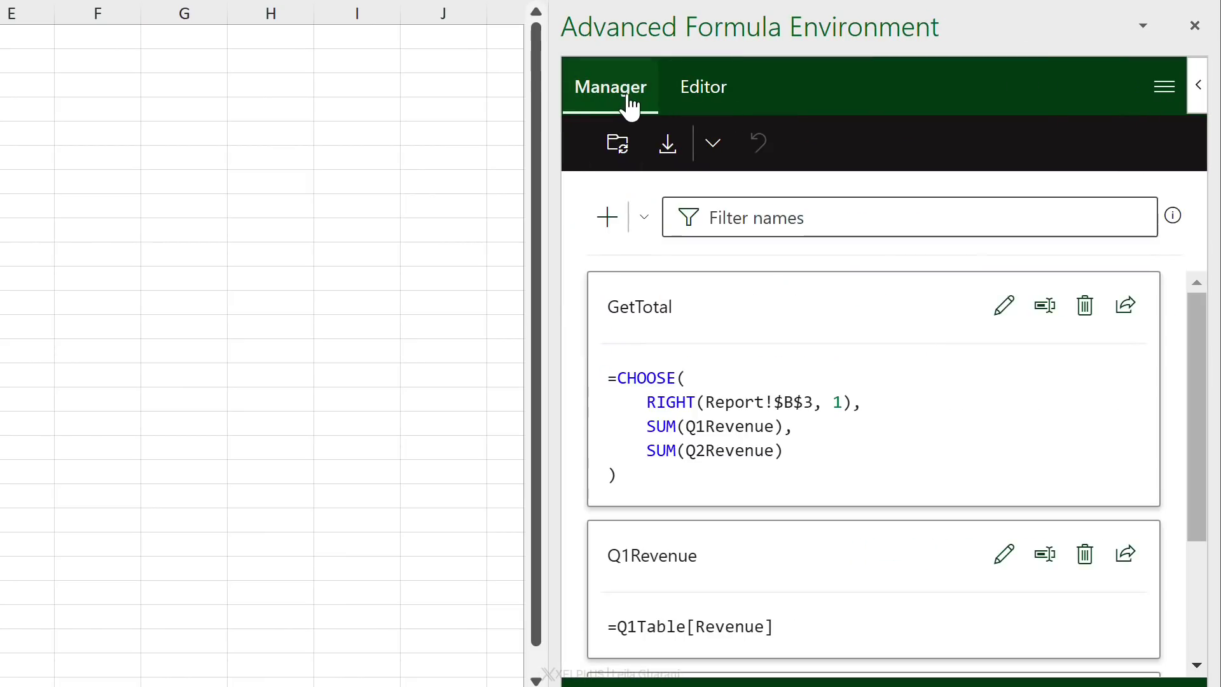
Start a new NoBlank name with =LAMBDA( and review B3's FILTER formula for reference.
left_click(607, 223)
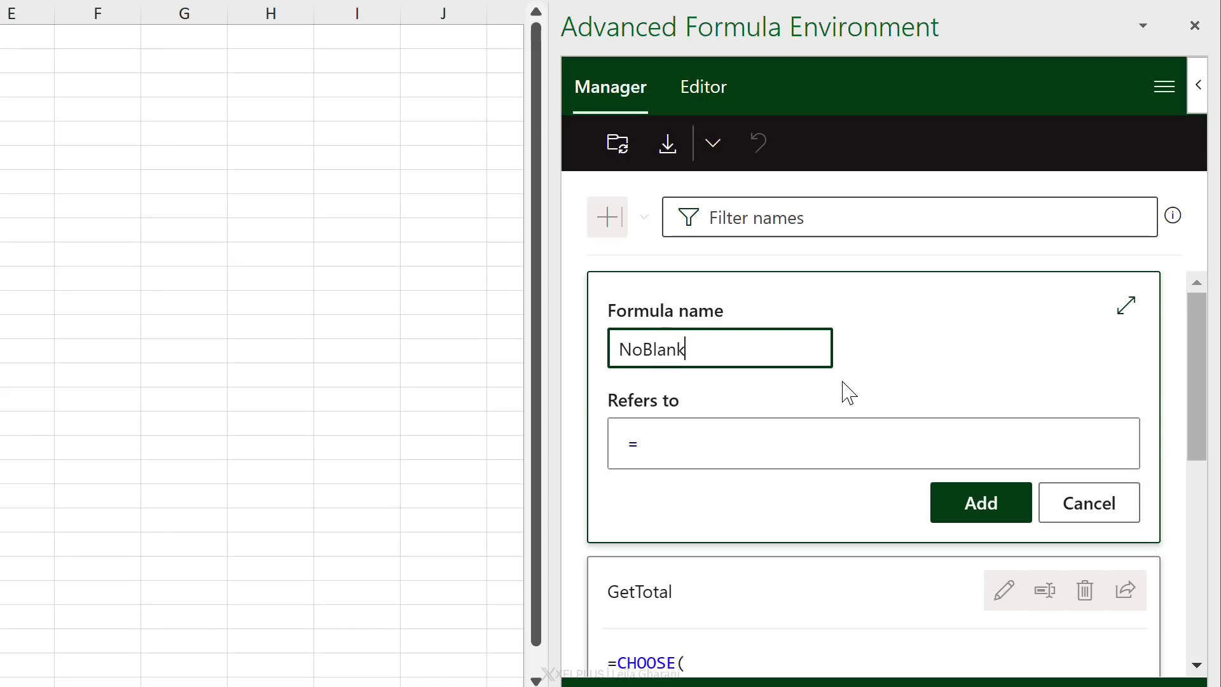
left_click(682, 456)
type("lamb")
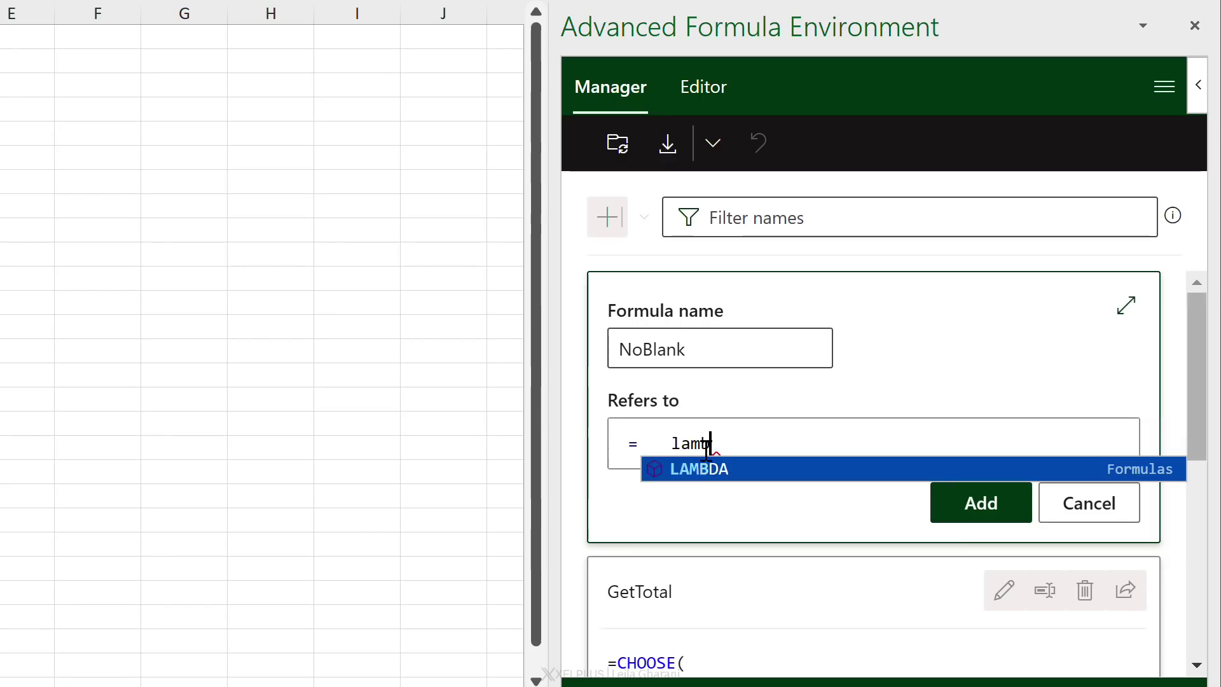
key("Tab")
type("(")
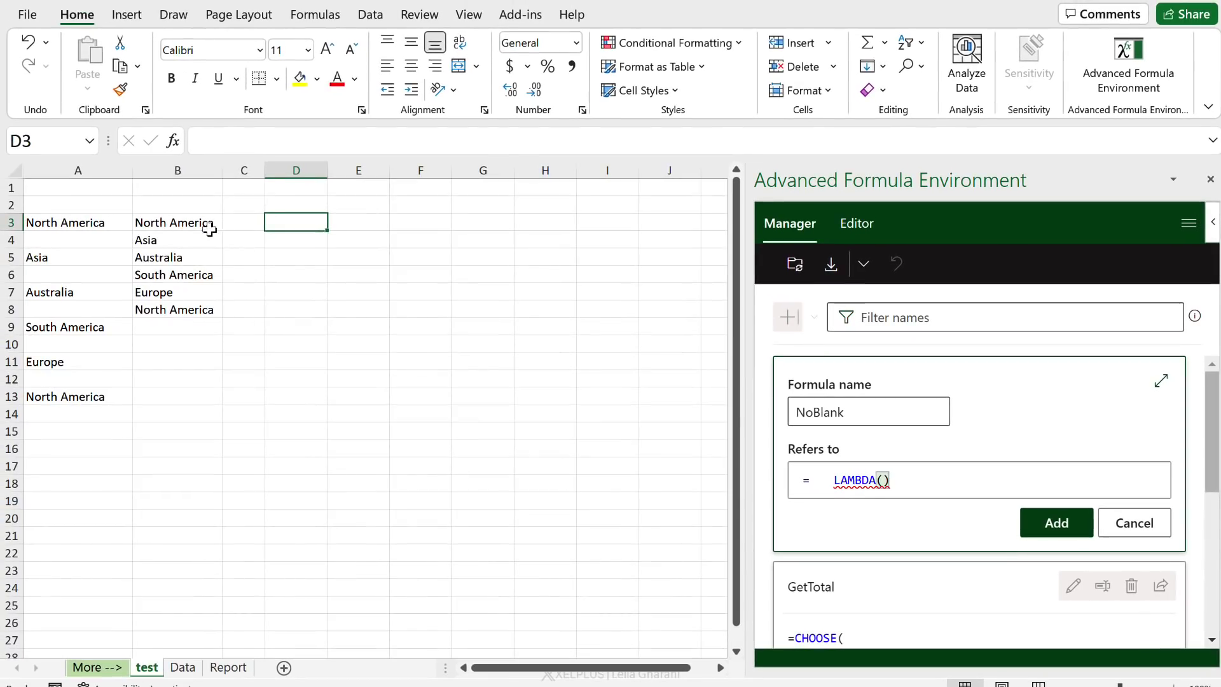
left_click(209, 230)
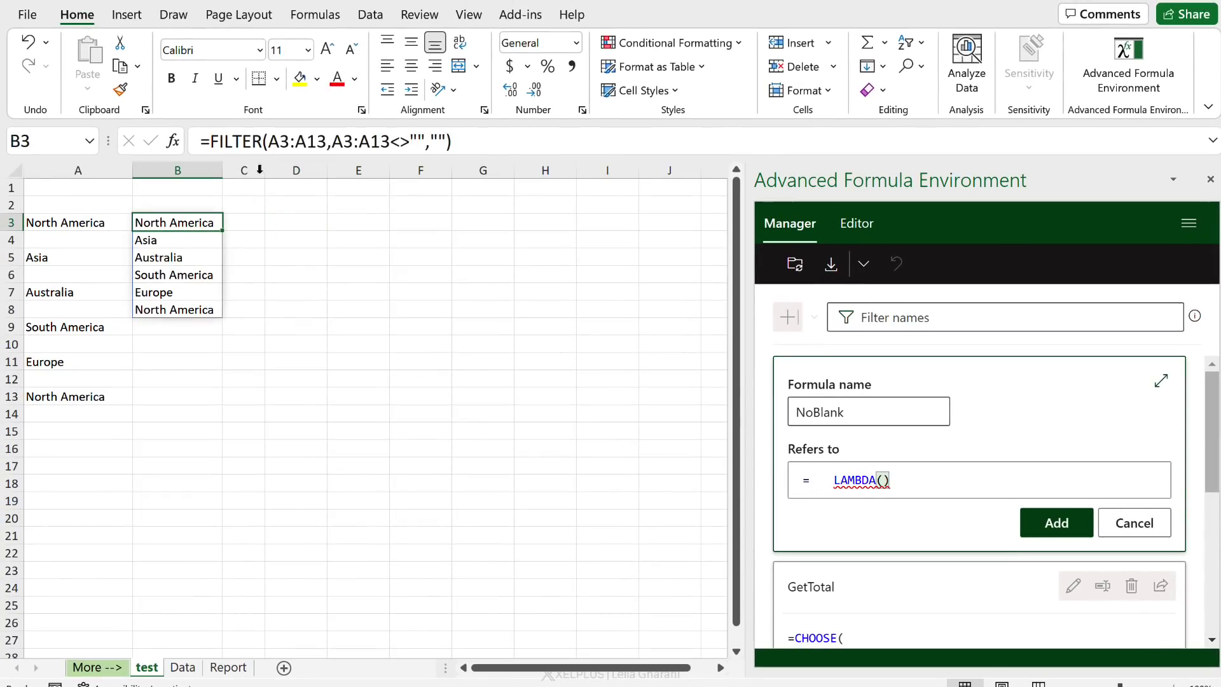
left_click(386, 140)
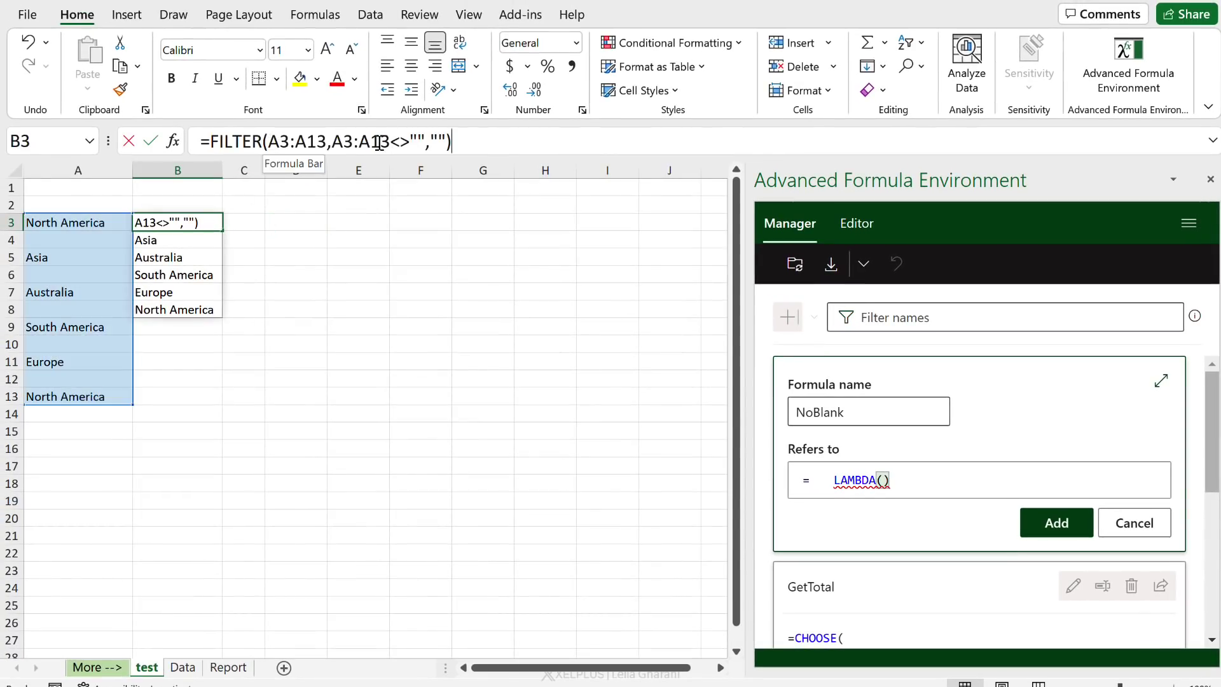
left_click_drag(391, 141, 269, 141)
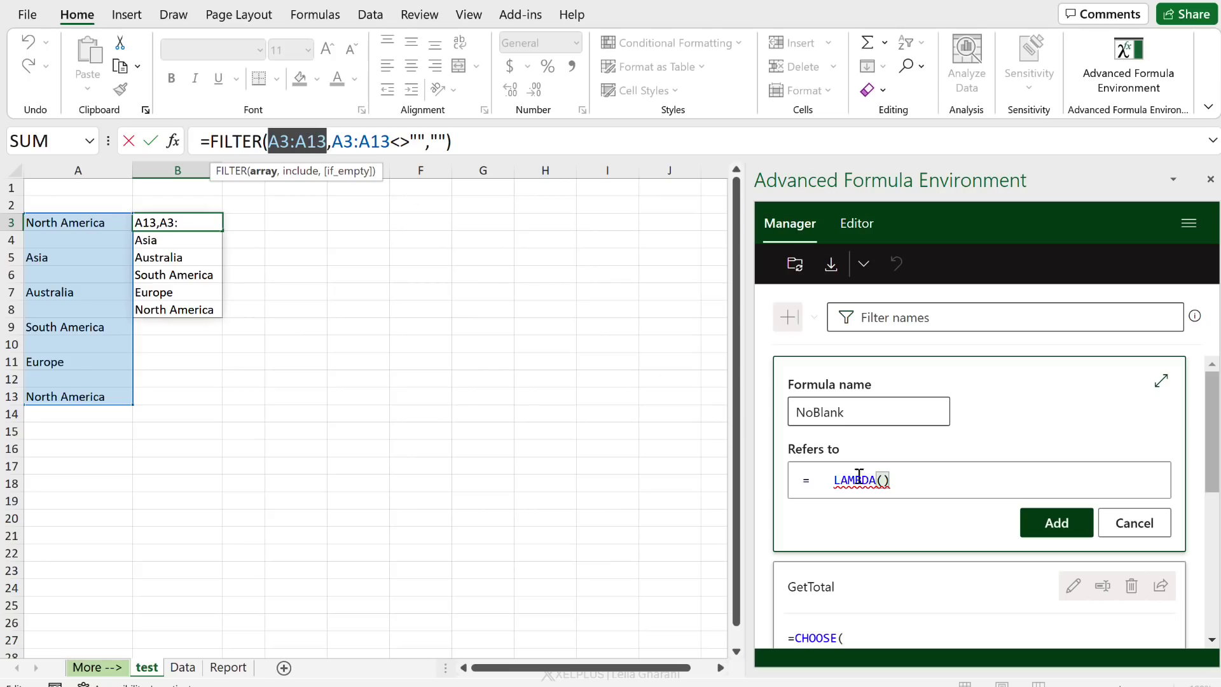
left_click(883, 480)
Complete NoBlank as LAMBDA(myrange, FILTER(myrange, myrange<>"", "")), save it, and view it as code.
type("myran")
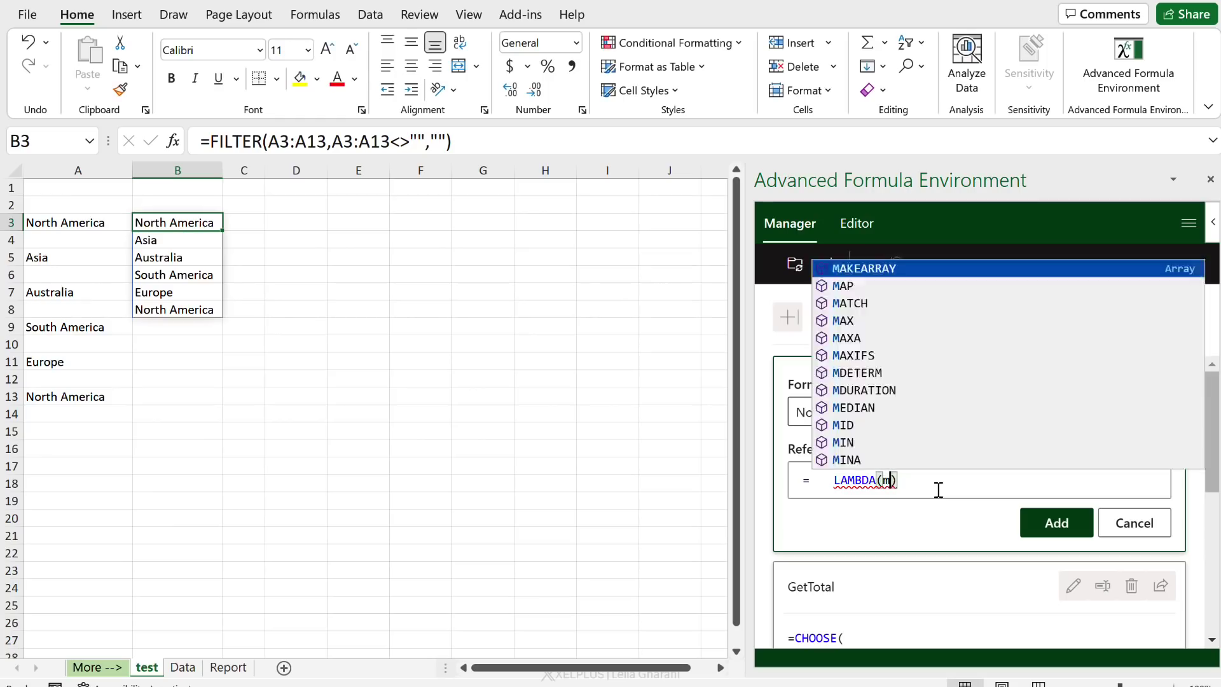
type("ge,")
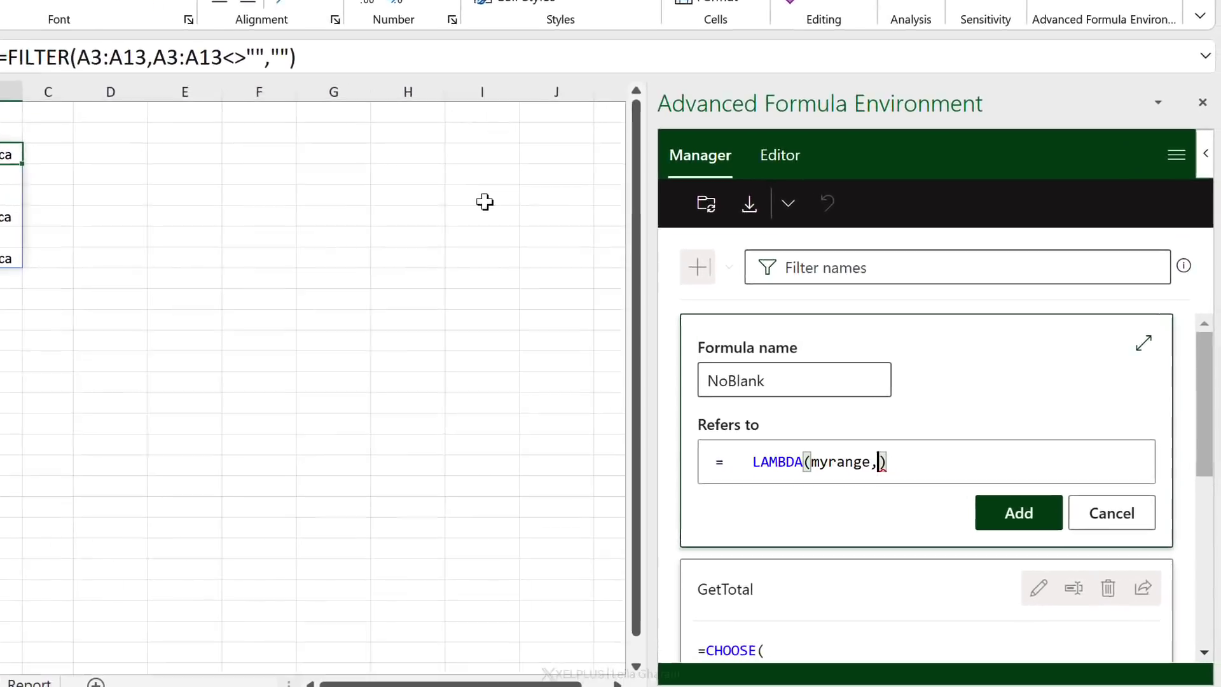
type("fi")
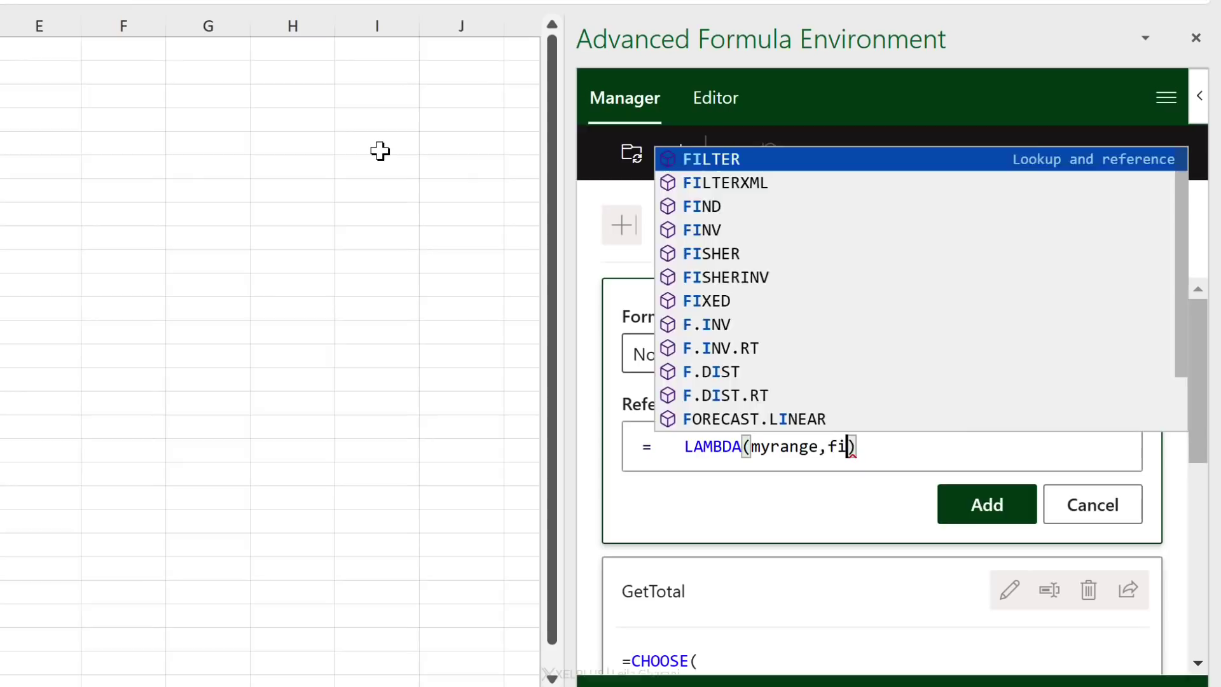
type("lter")
key("Tab")
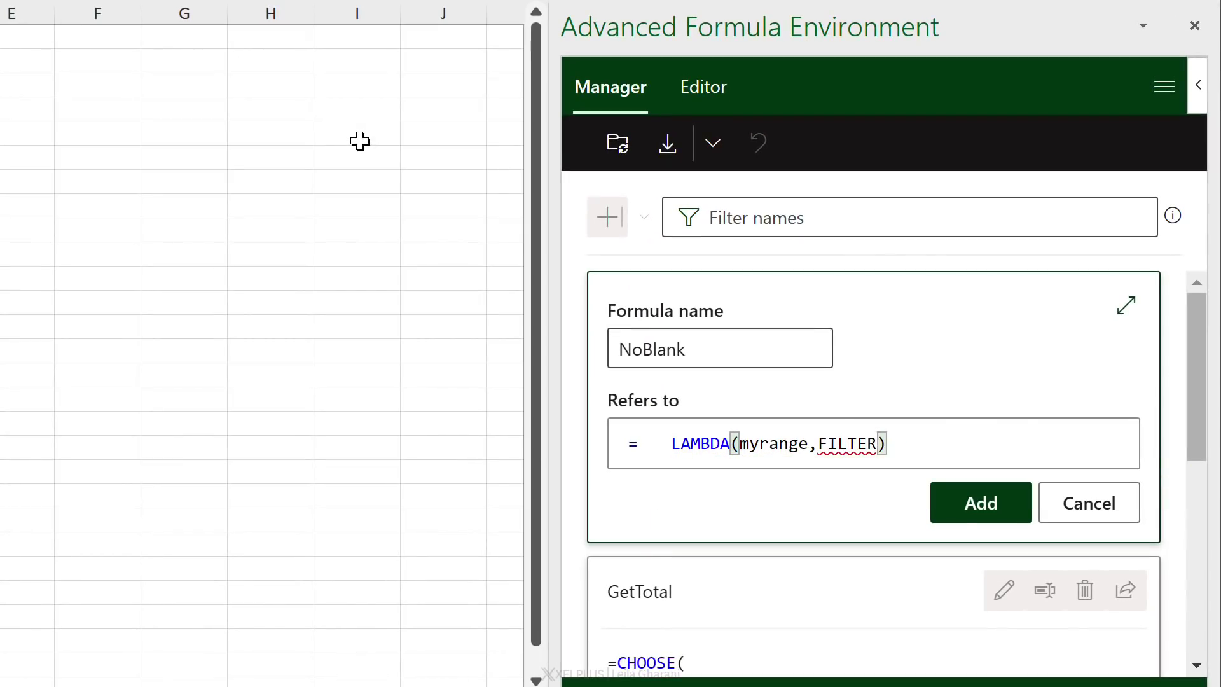
type("(")
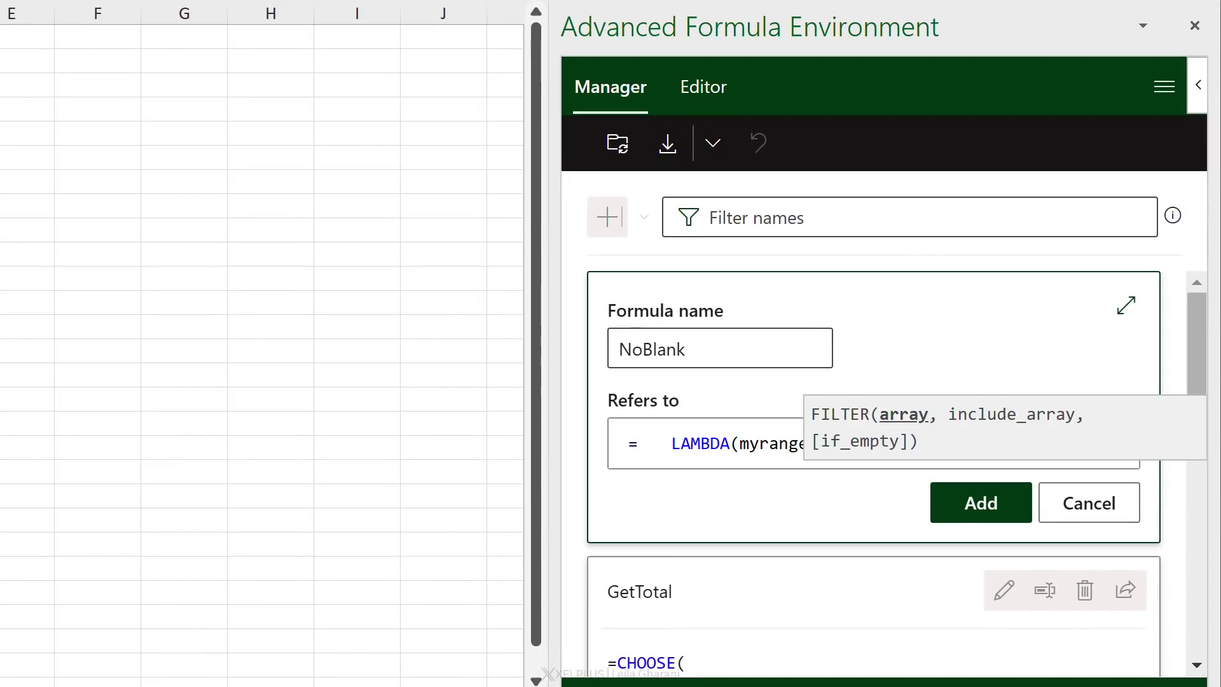
type("myr")
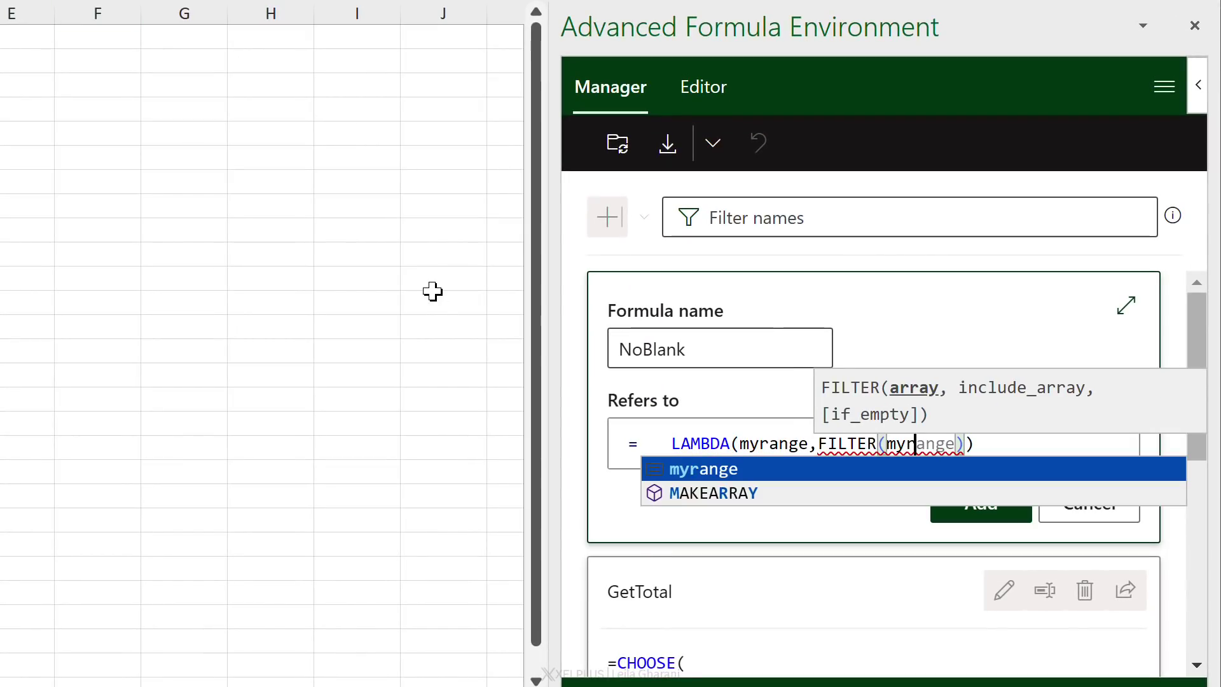
key("Tab")
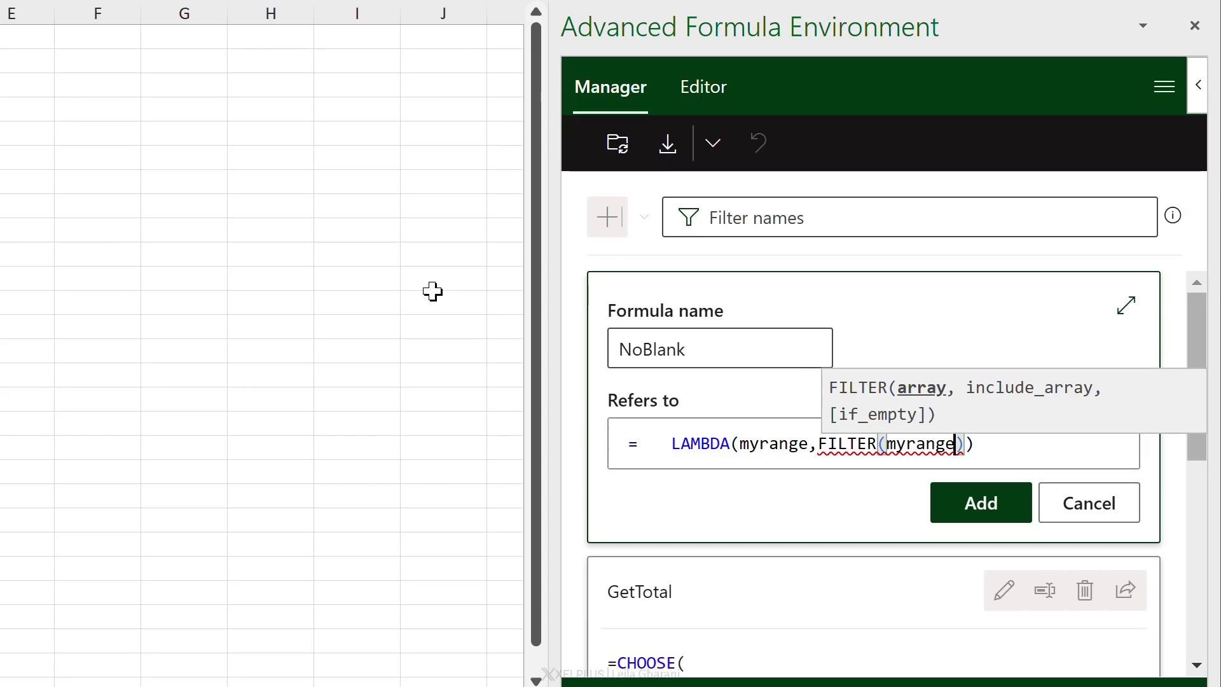
key("BackSpace")
key("BackSpace")
key("BackSpace")
key("BackSpace")
type("a")
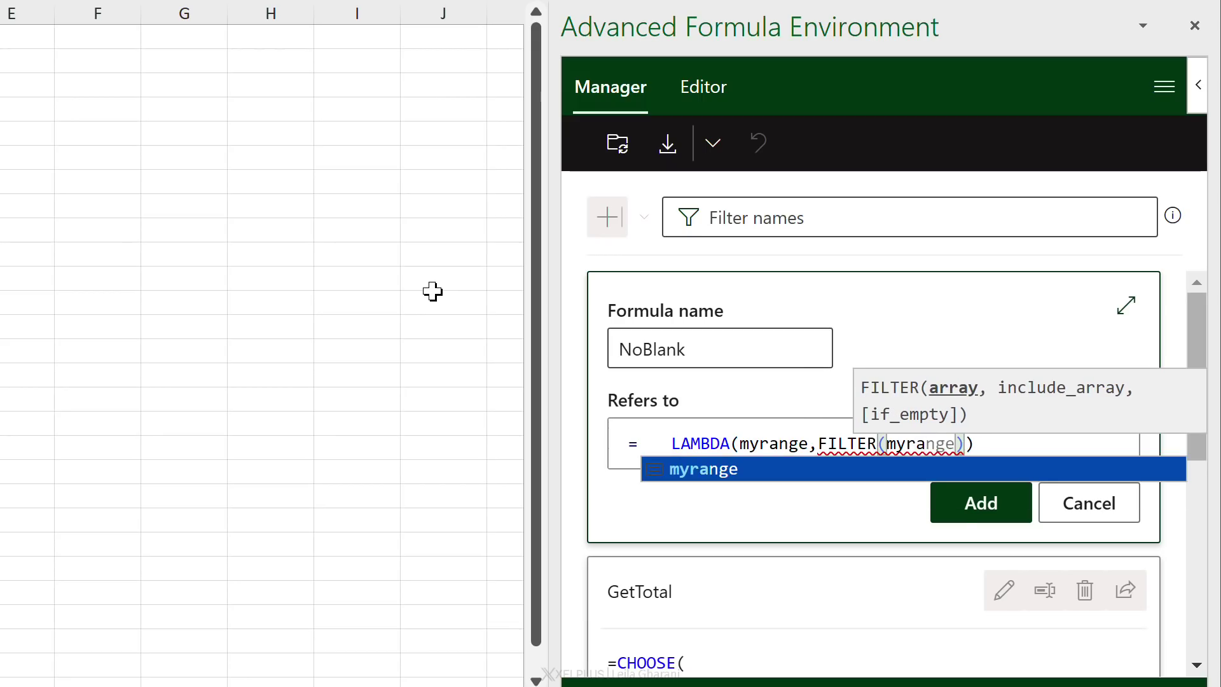
key("Tab")
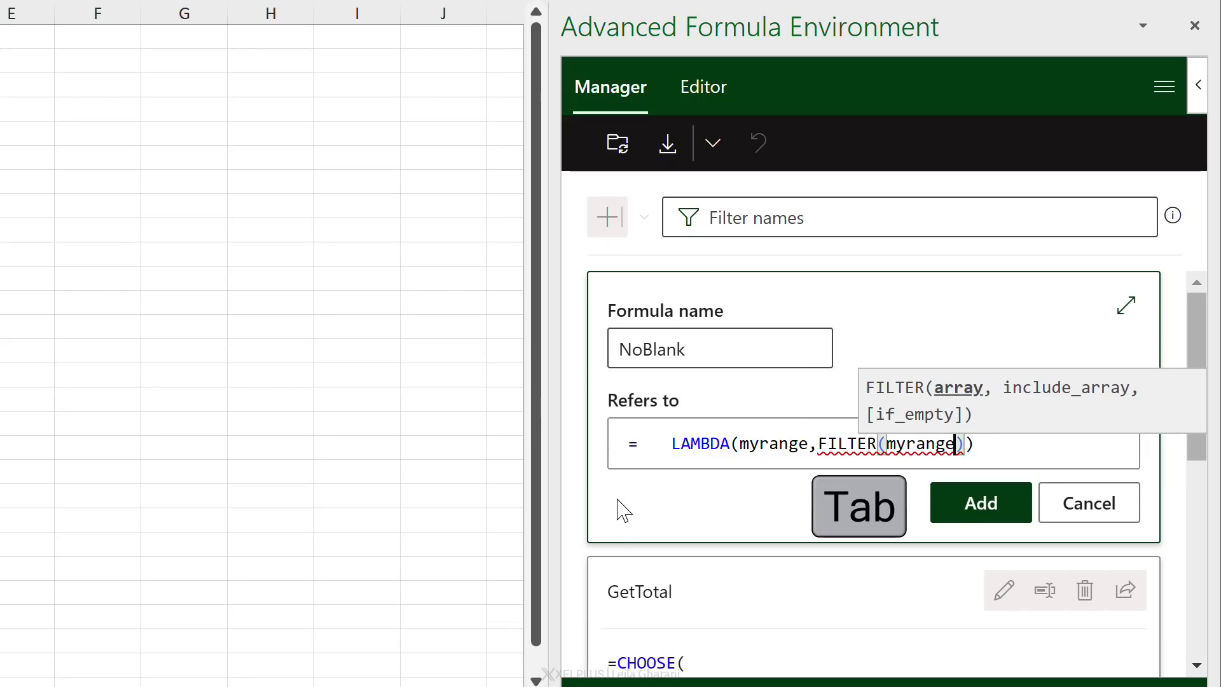
type(",")
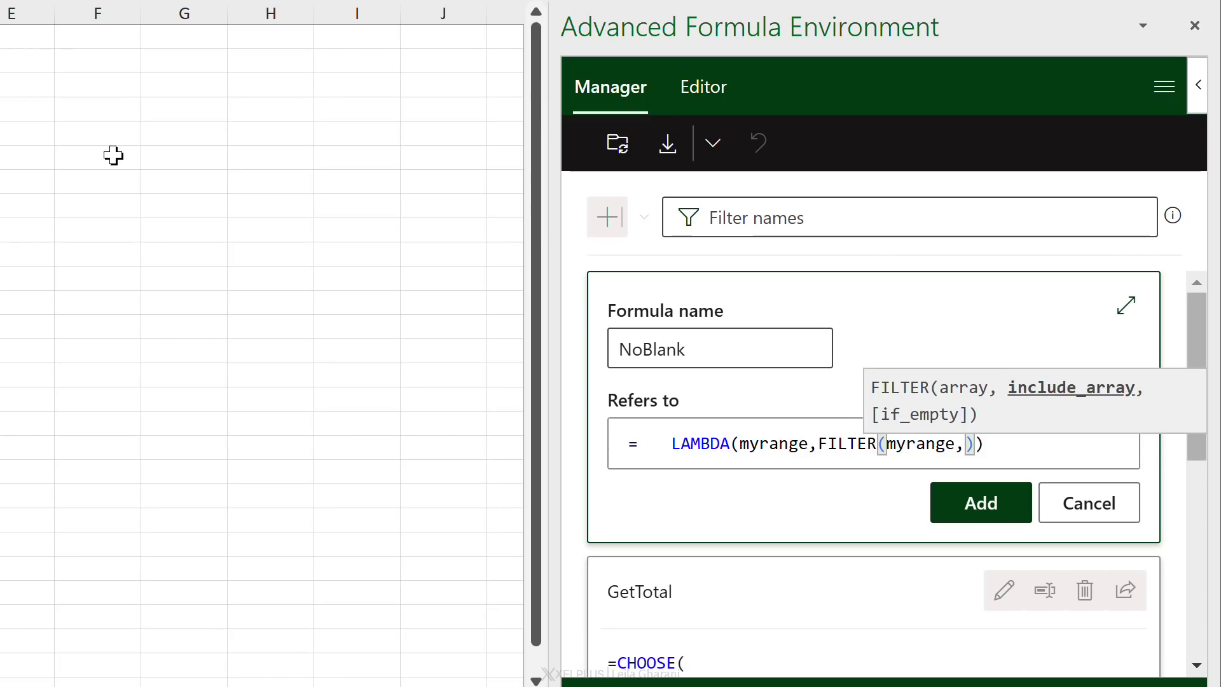
type("myrange")
key("Tab")
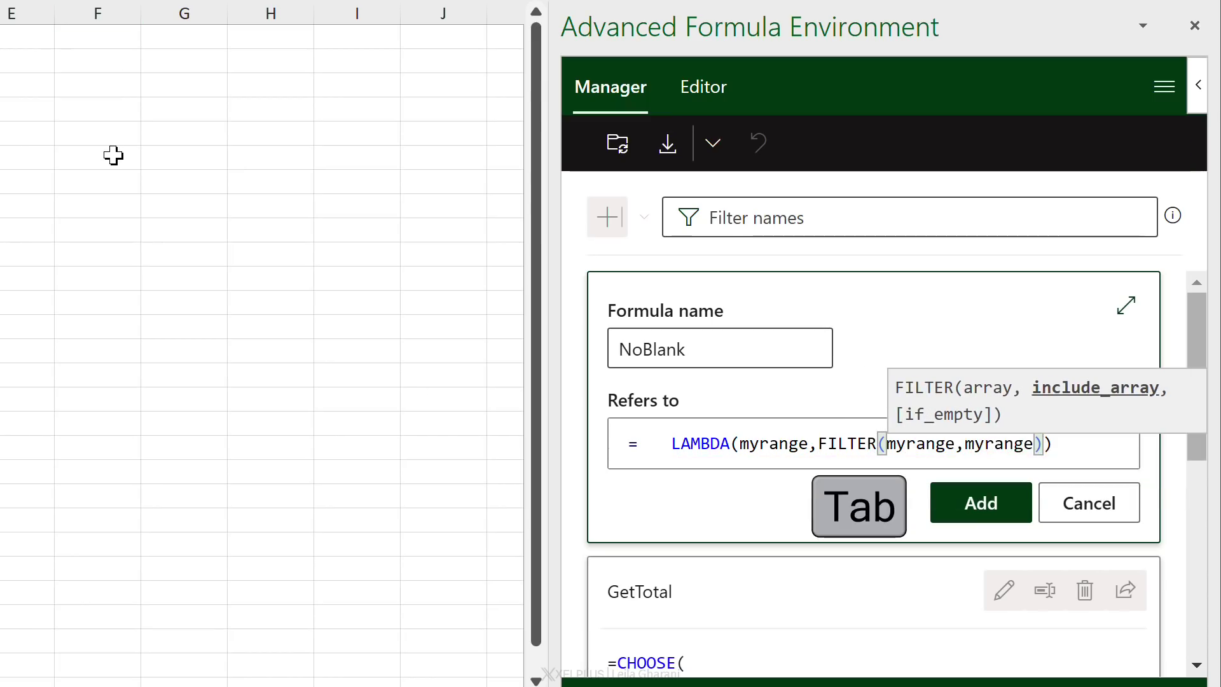
type("<>\"\",")
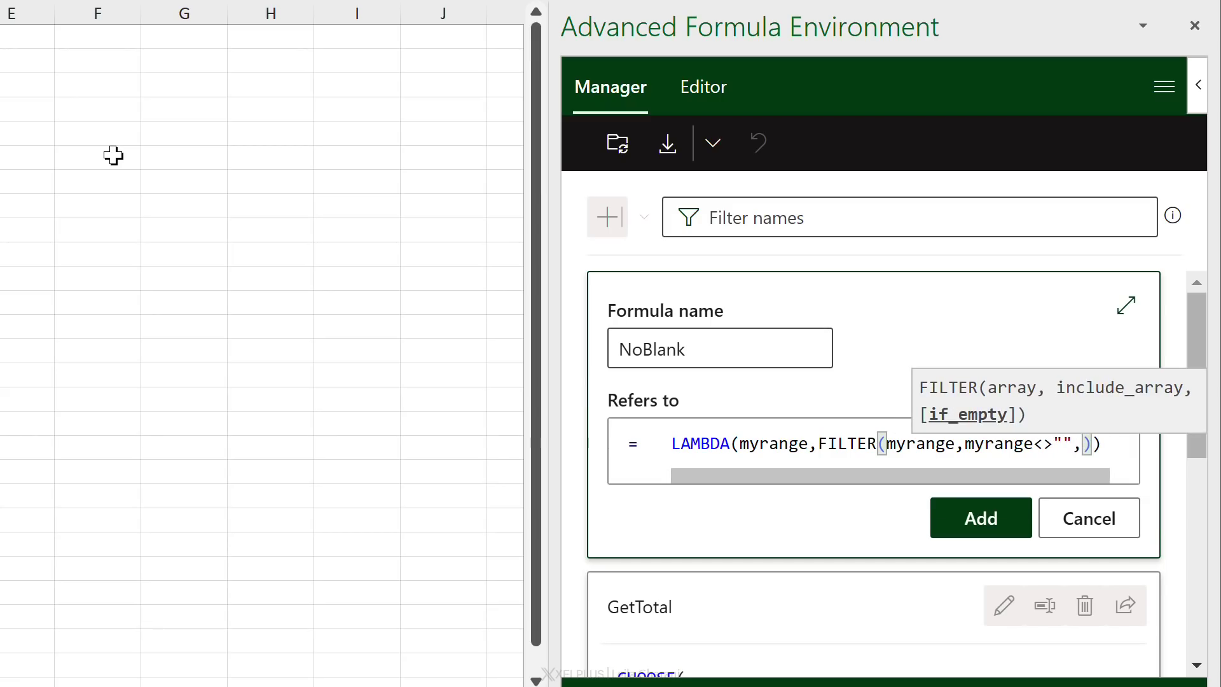
type("\"\"")
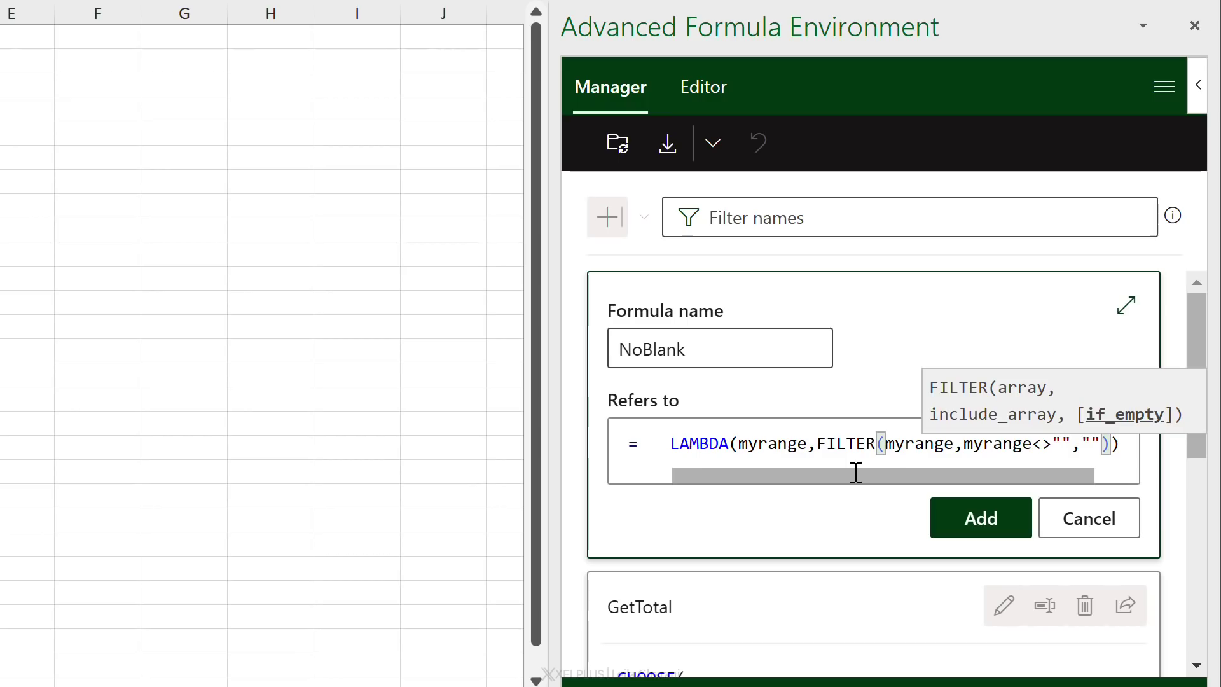
left_click(979, 518)
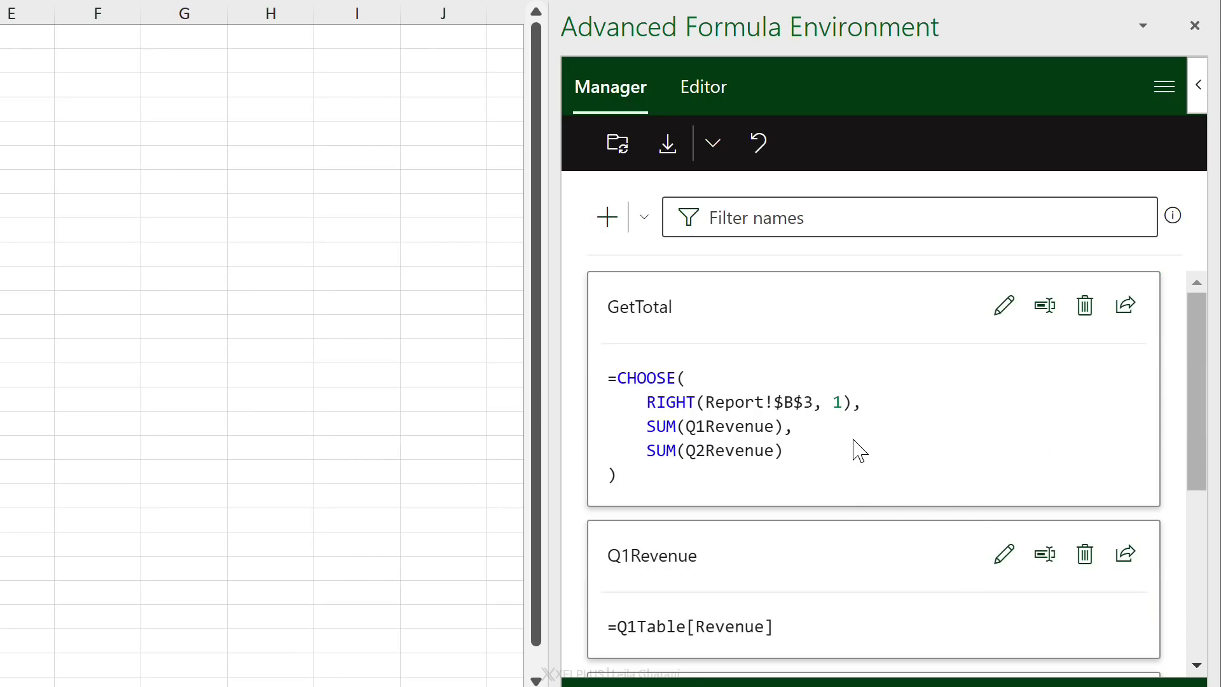
scroll(852, 451, "down", 5)
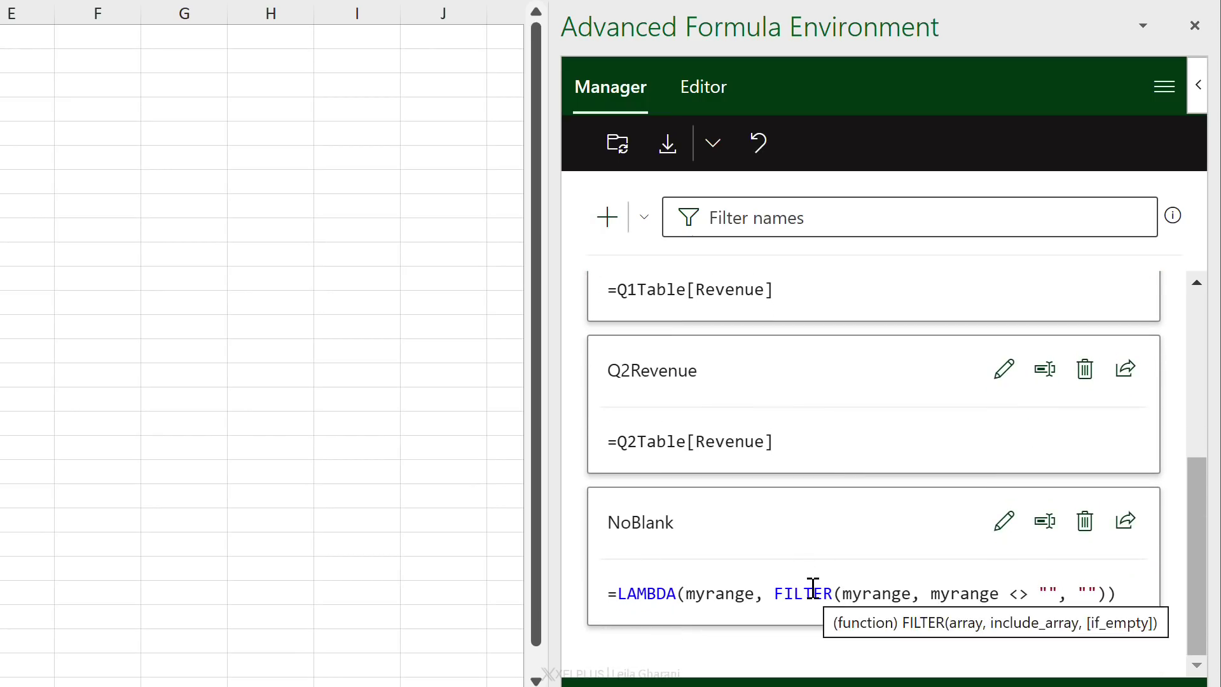
left_click(702, 90)
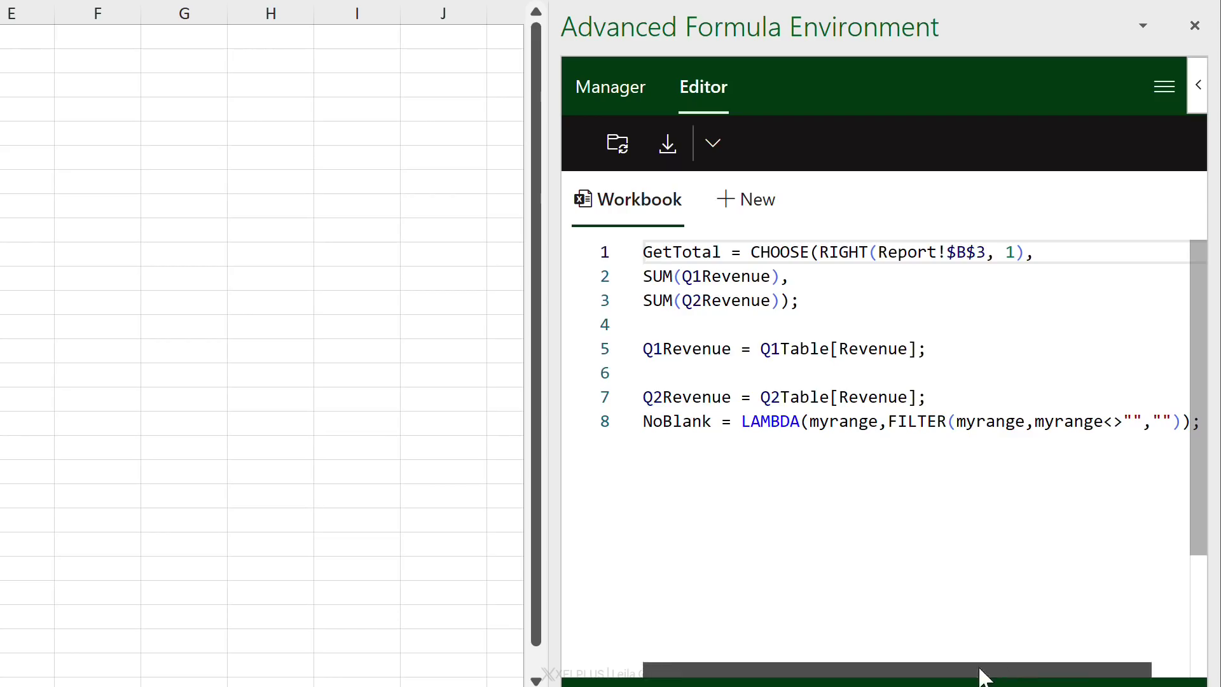
Break the NoBlank definition so FILTER and each of its arguments sit on separate lines.
scroll(981, 671, "right", 1)
scroll(982, 666, "left", 1)
left_click(891, 425)
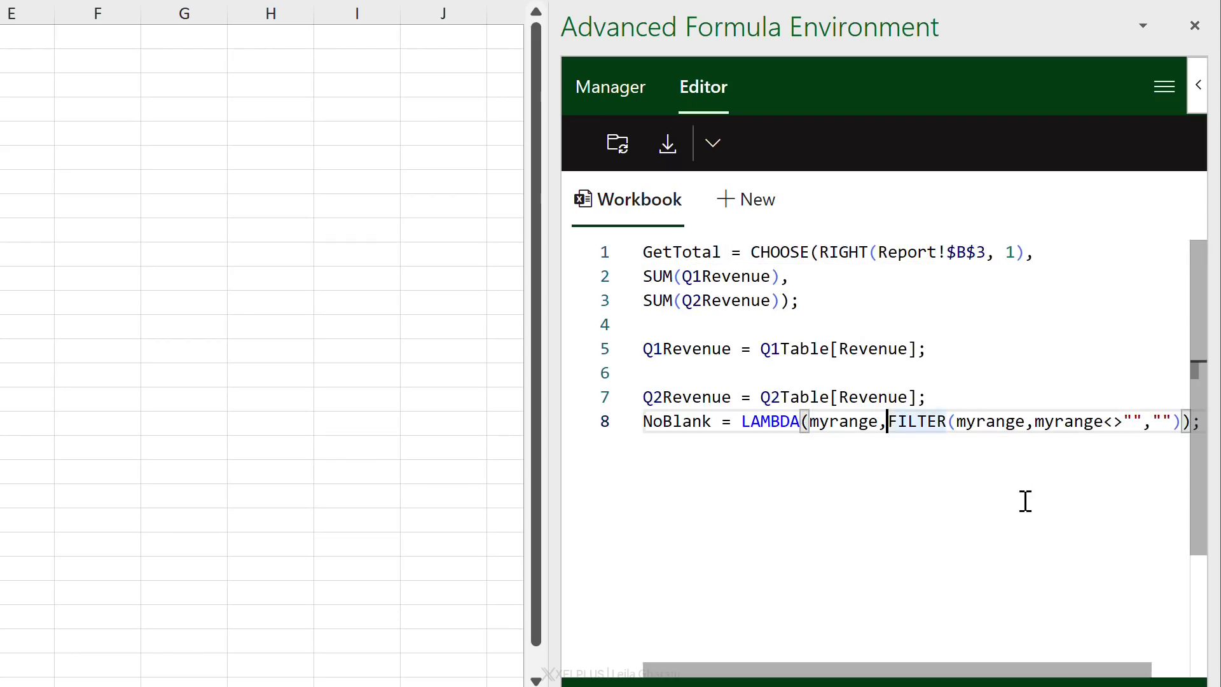
key("Return")
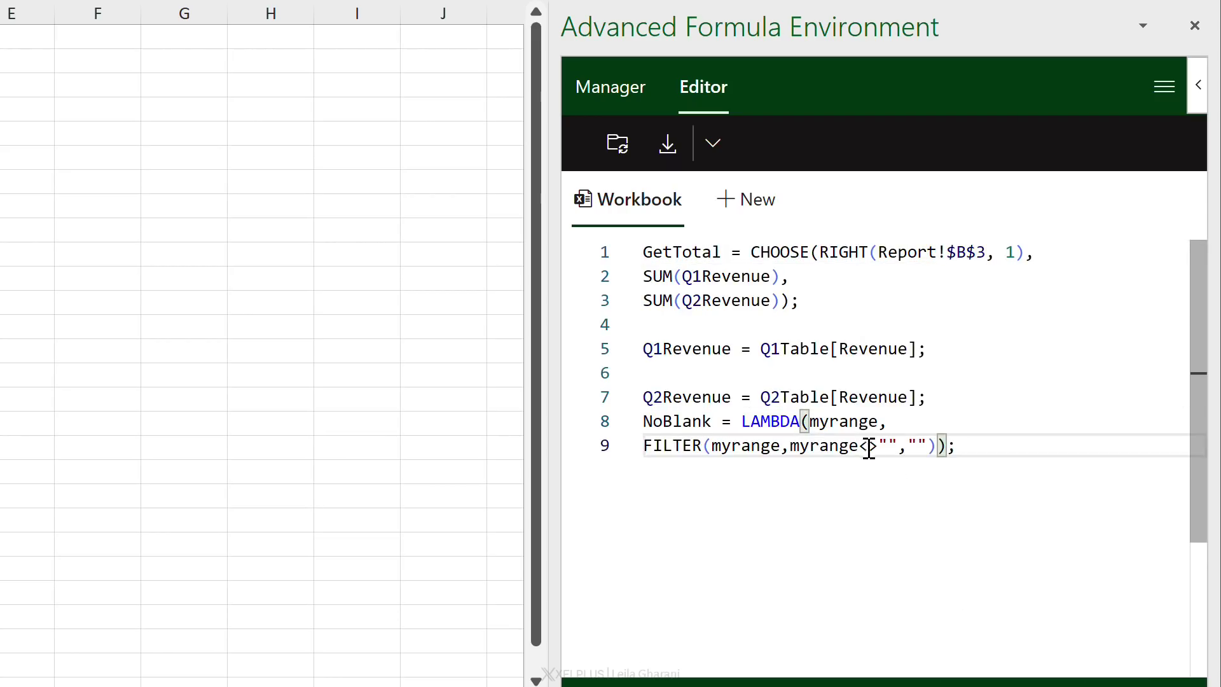
left_click(791, 447)
key("Return")
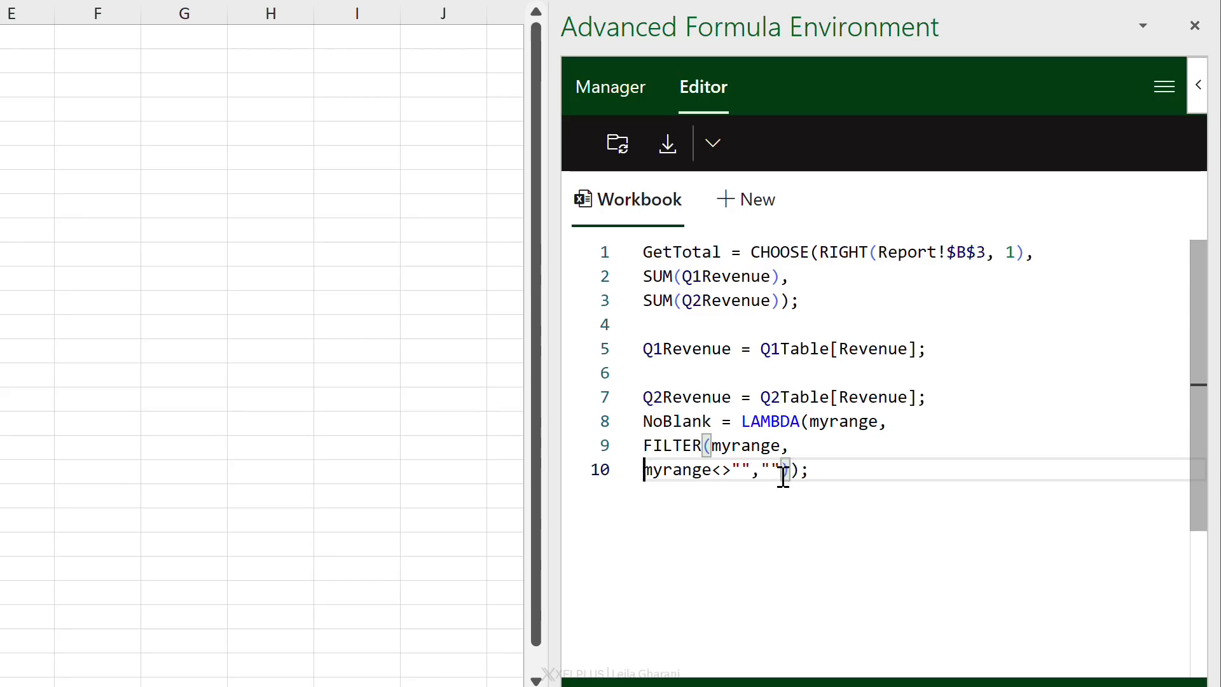
left_click(795, 470)
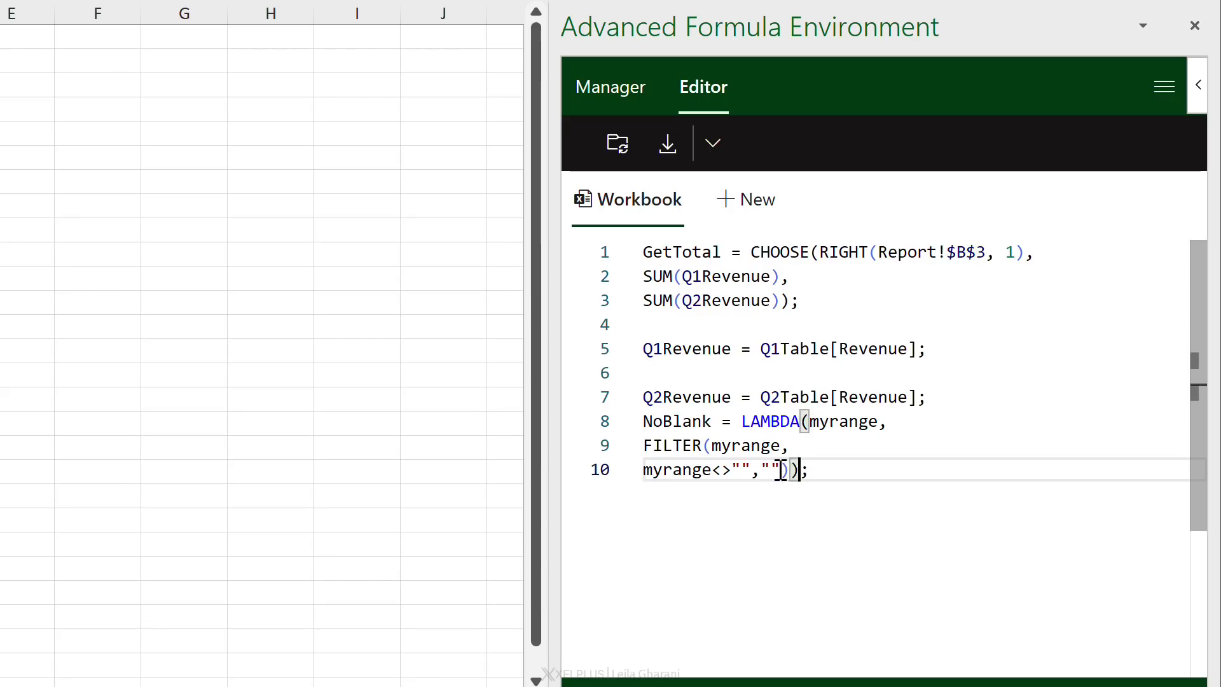
left_click(760, 471)
key("Return")
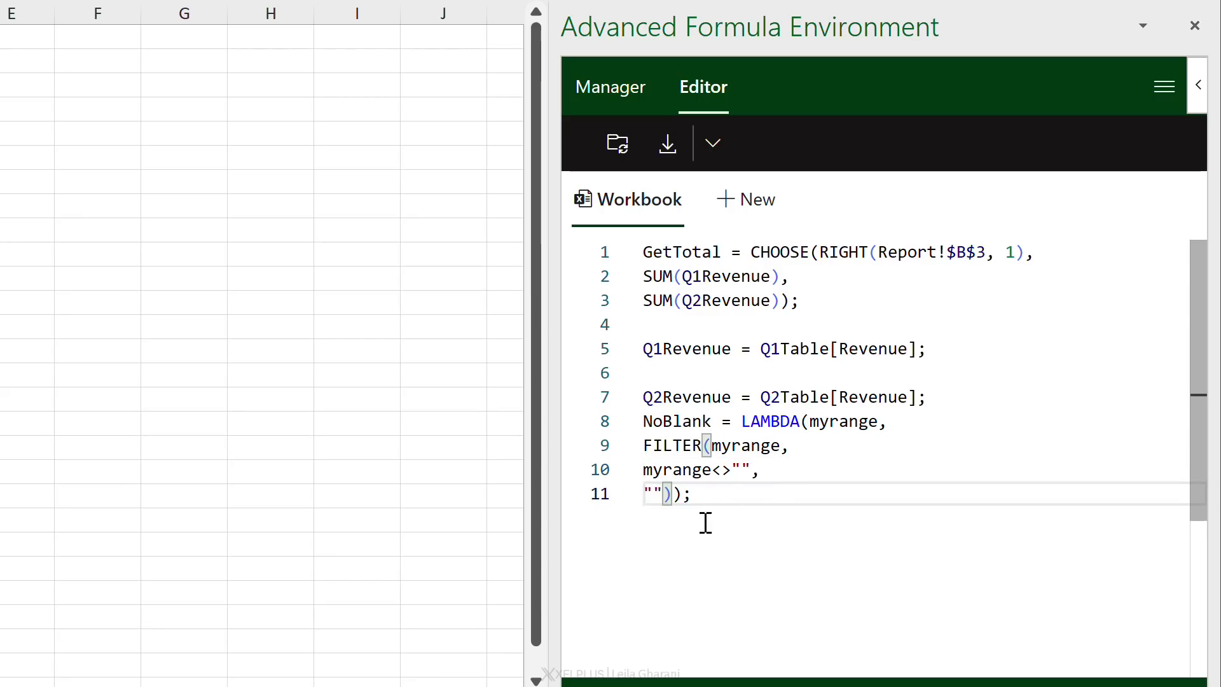
Add blank lines after Q2Revenue and a /* exclude blank cells */ comment above NoBlank.
left_click(948, 397)
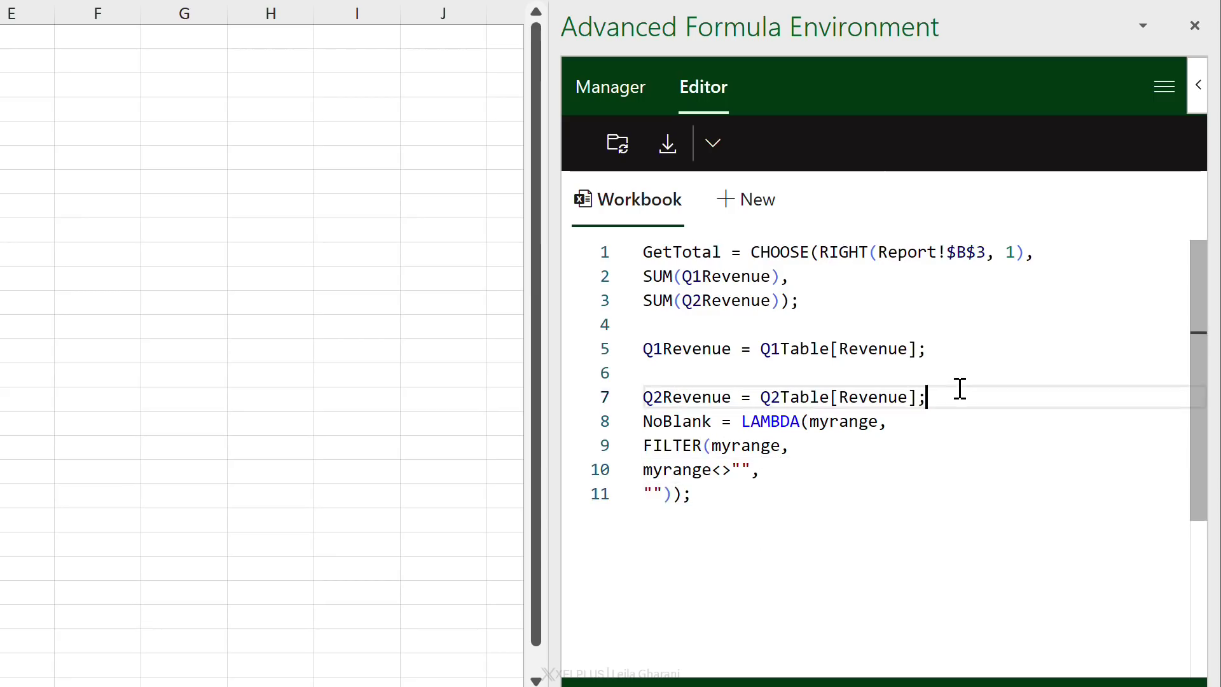
key("Return")
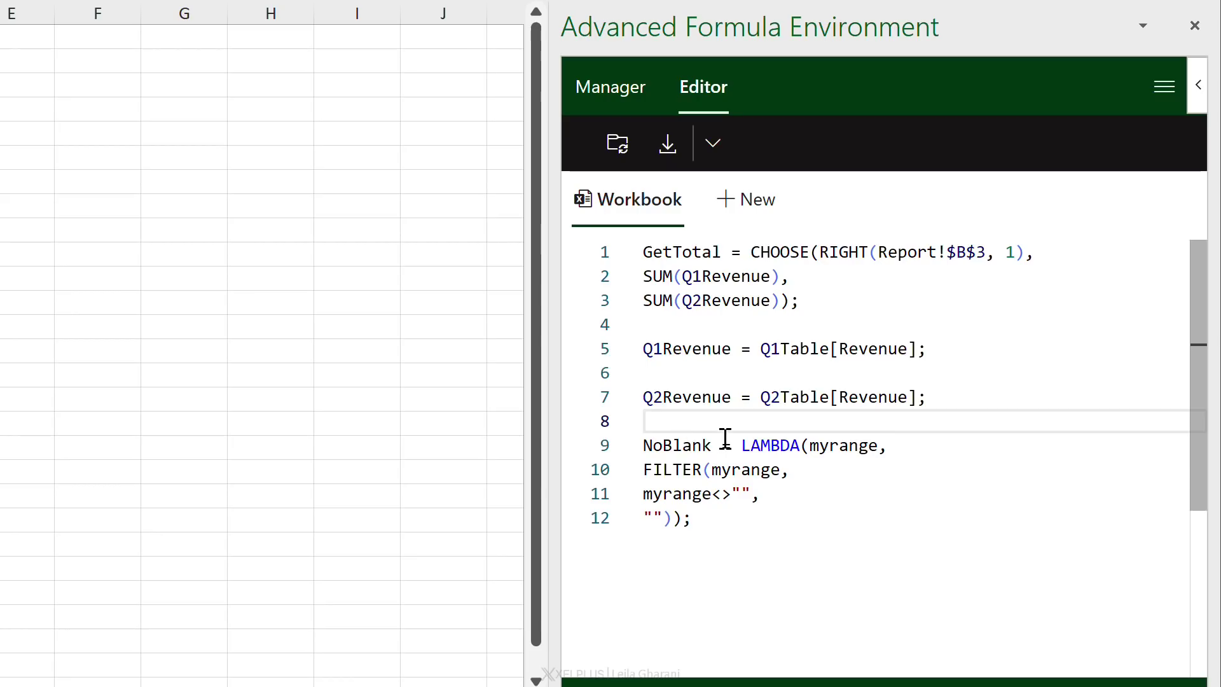
key("Return")
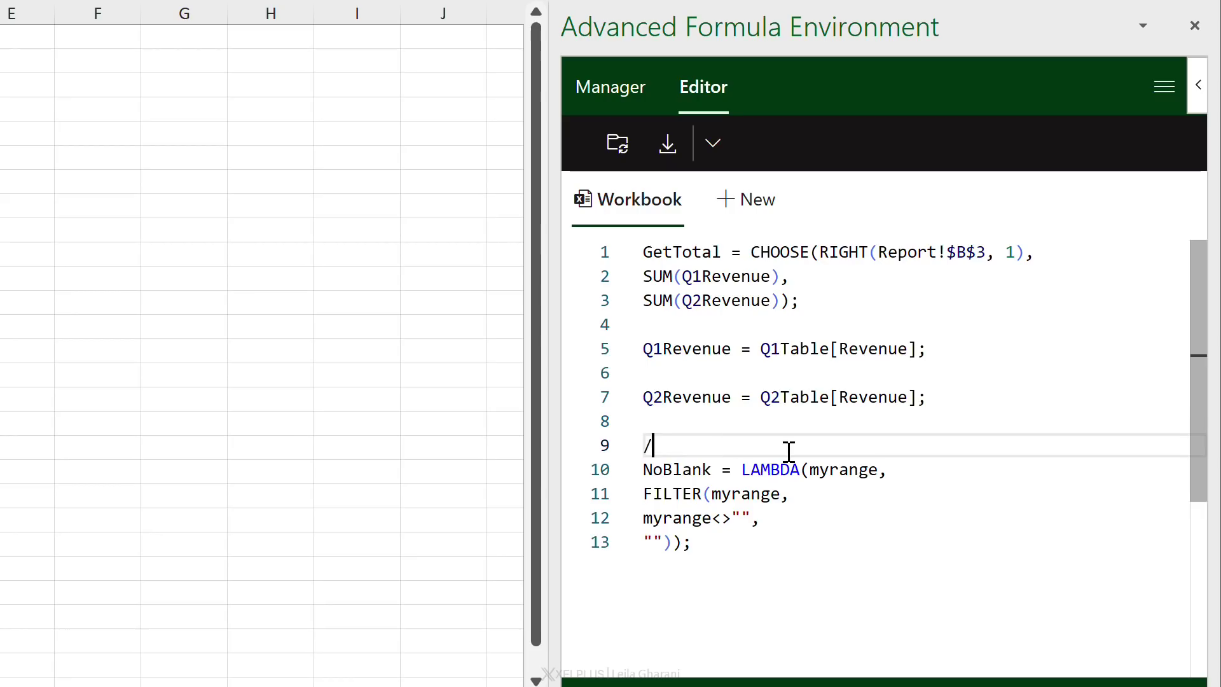
type("/*")
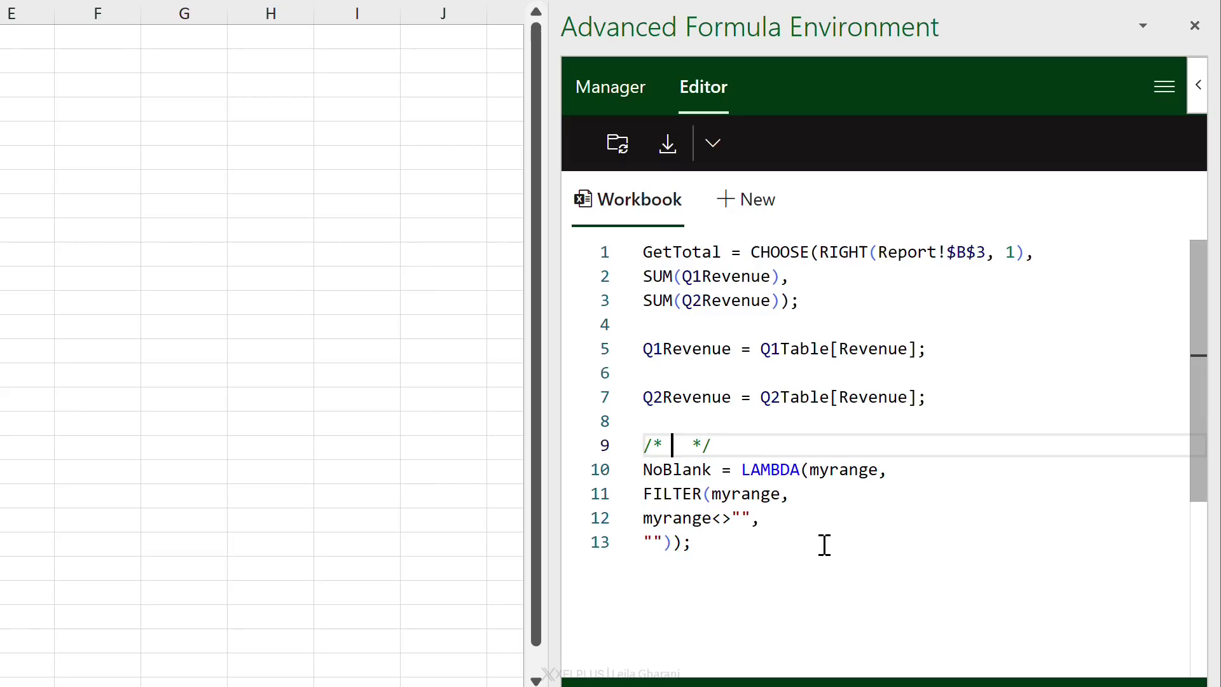
type("exclude blank cel")
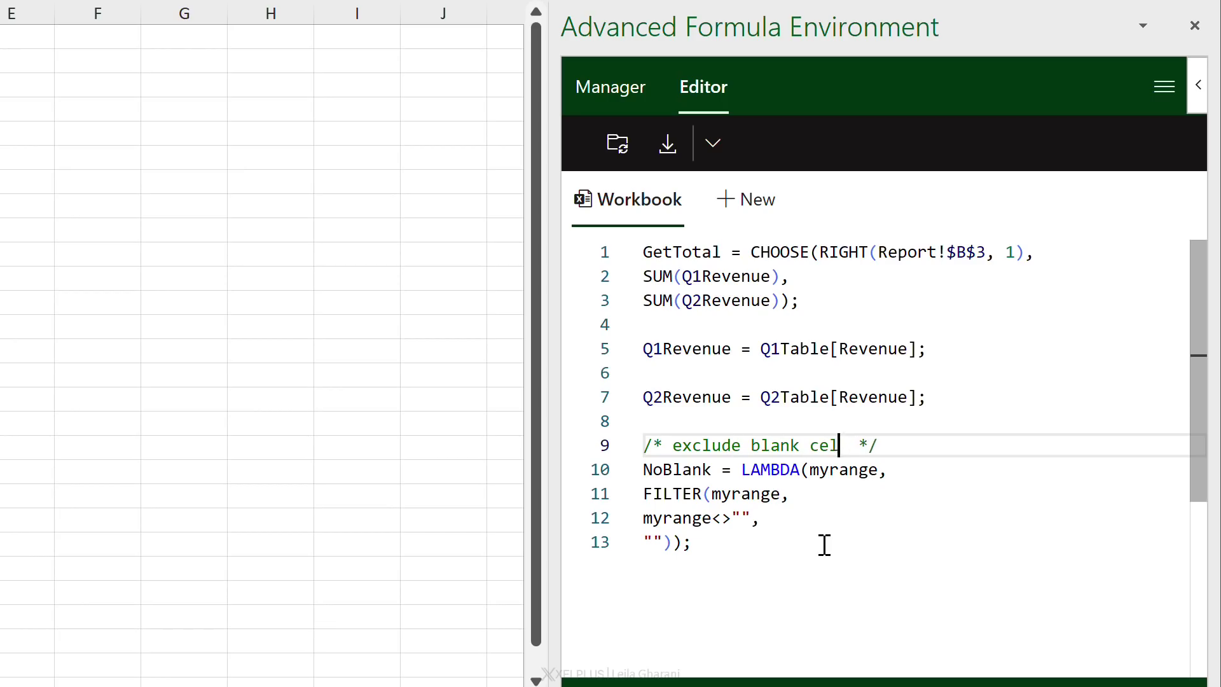
type("ls")
left_click(723, 556)
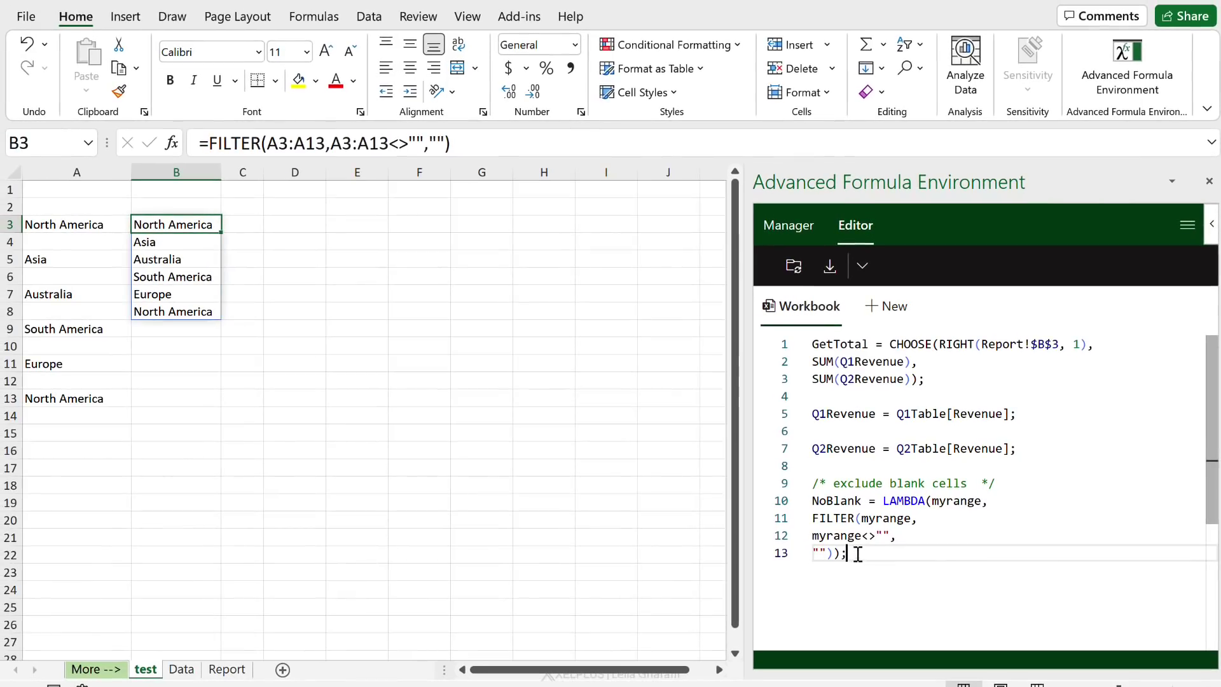
Start typing =no in D3, then cancel the unfinished formula.
left_click(294, 227)
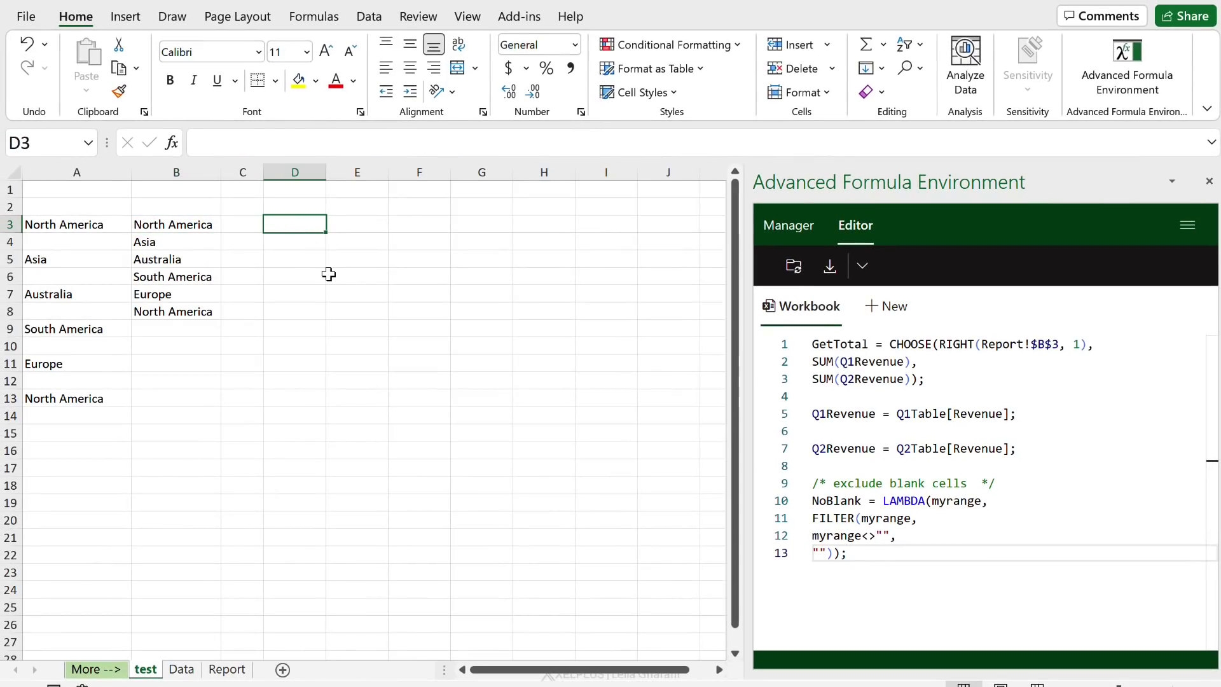
type("=no")
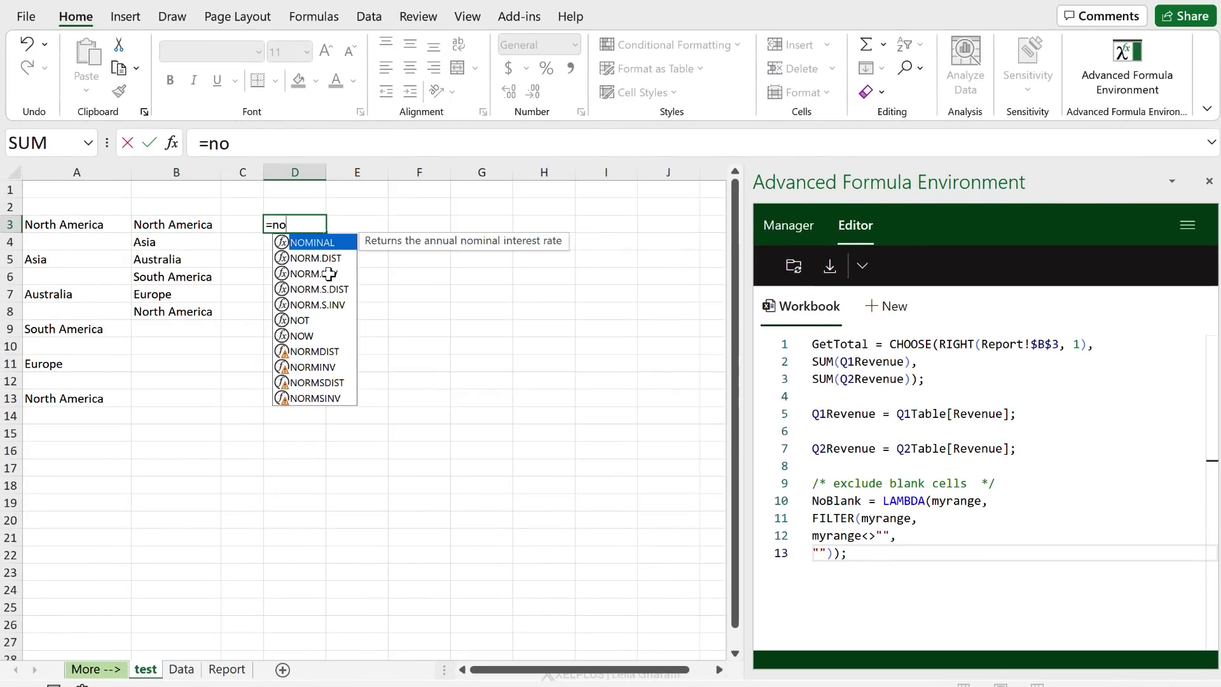
key("Escape")
key("BackSpace")
key("BackSpace")
key("Escape")
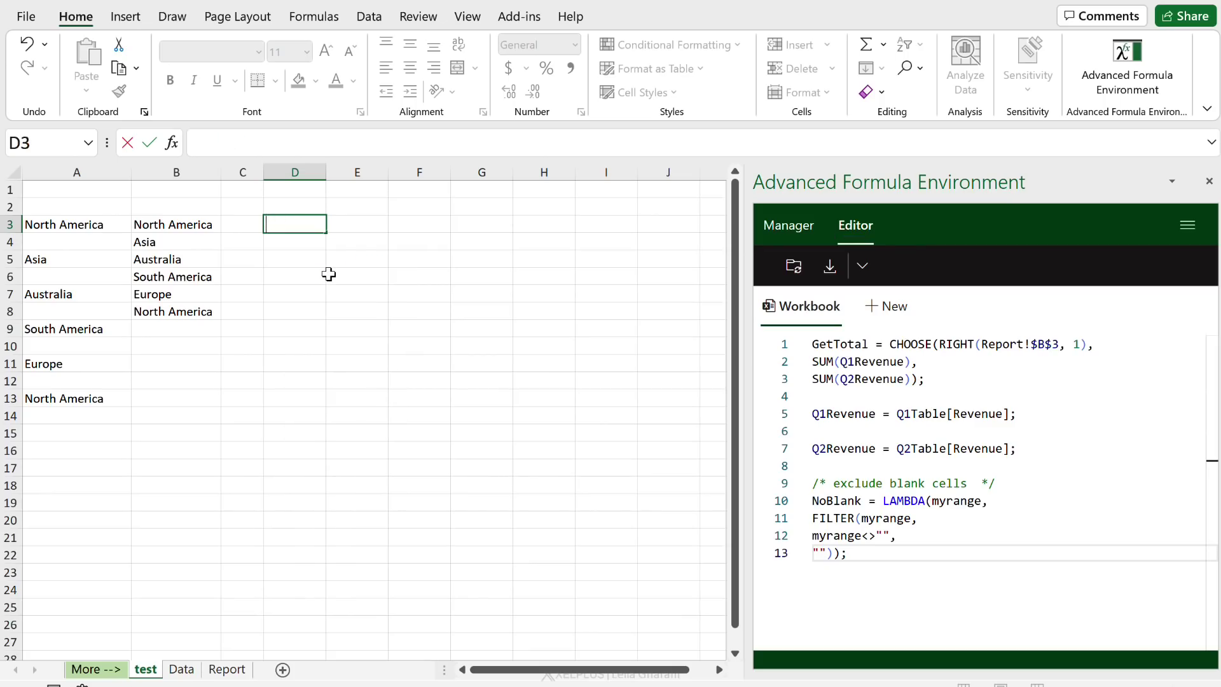
key("Down")
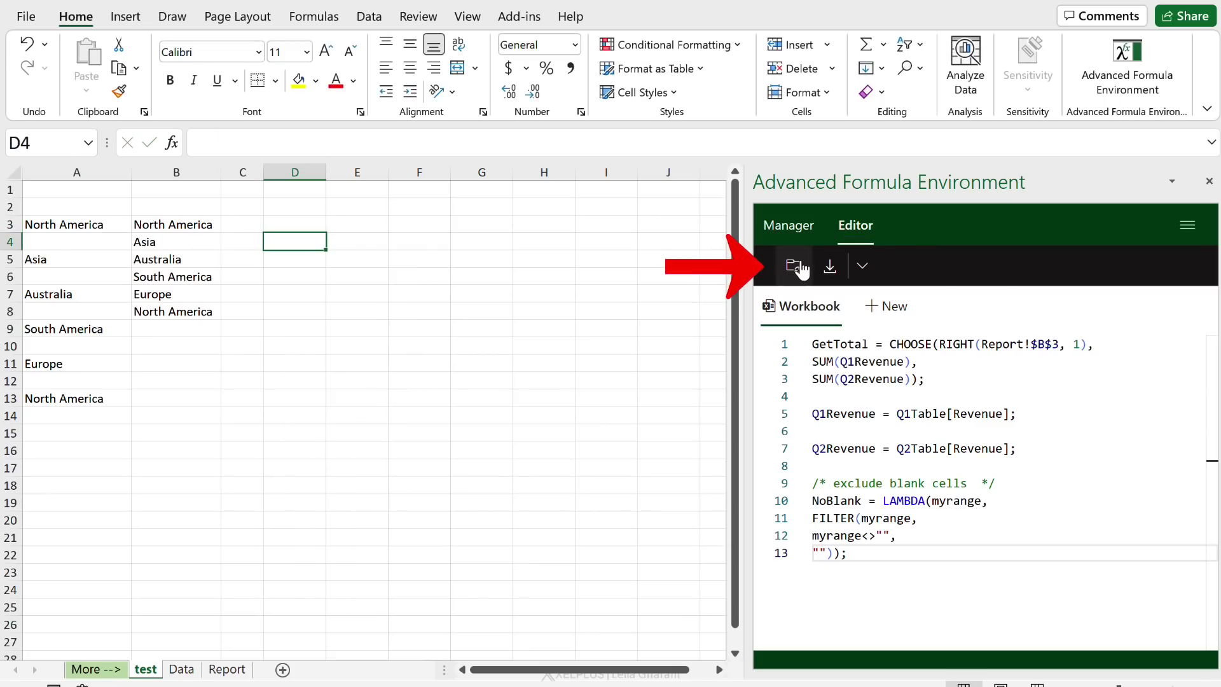
Sync the AFE definitions and check NoBlank in Formulas > Name Manager.
left_click(802, 272)
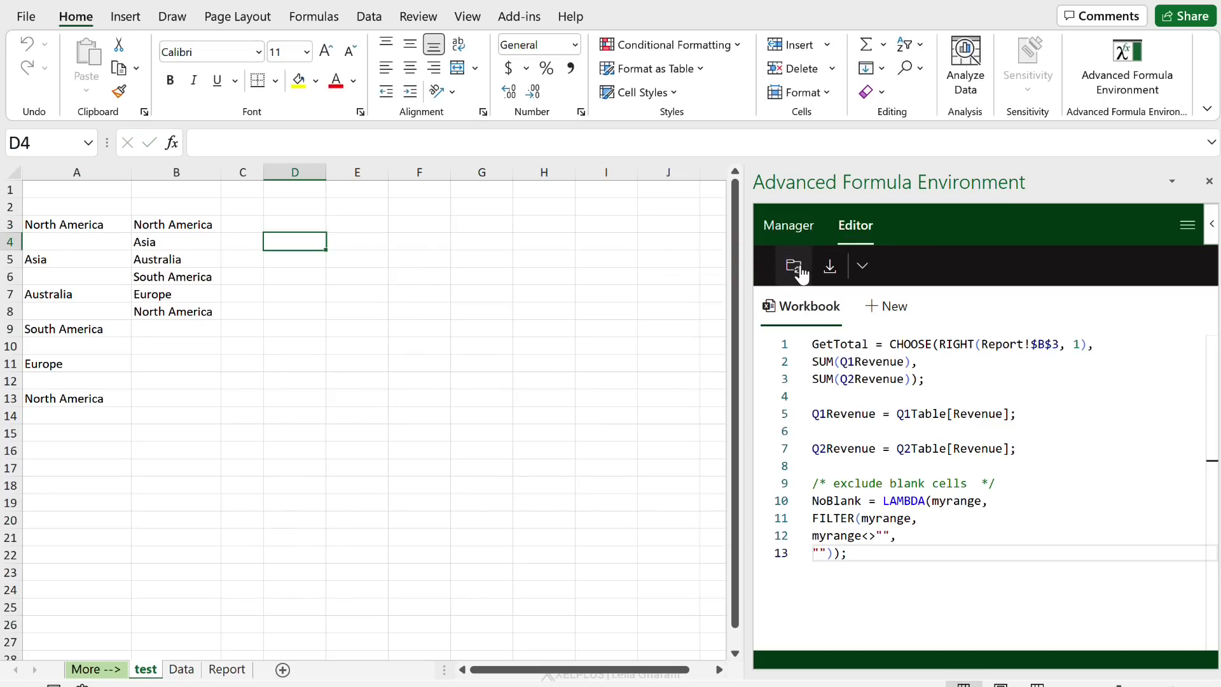
left_click(312, 18)
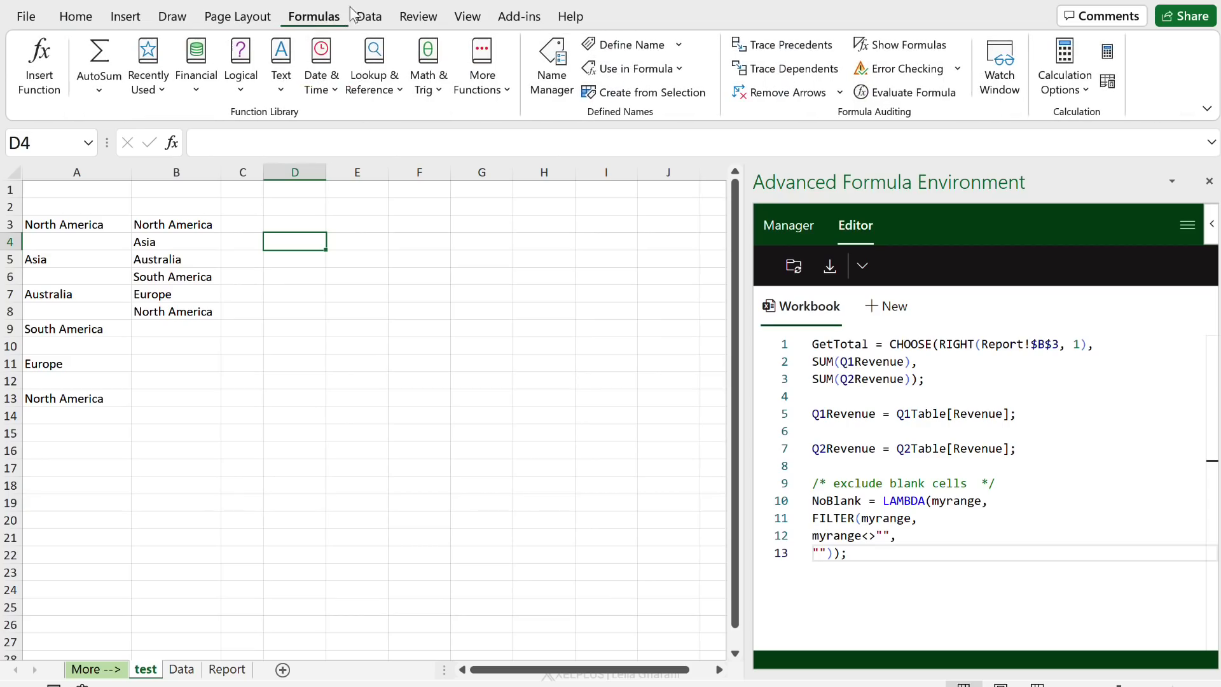
left_click(550, 76)
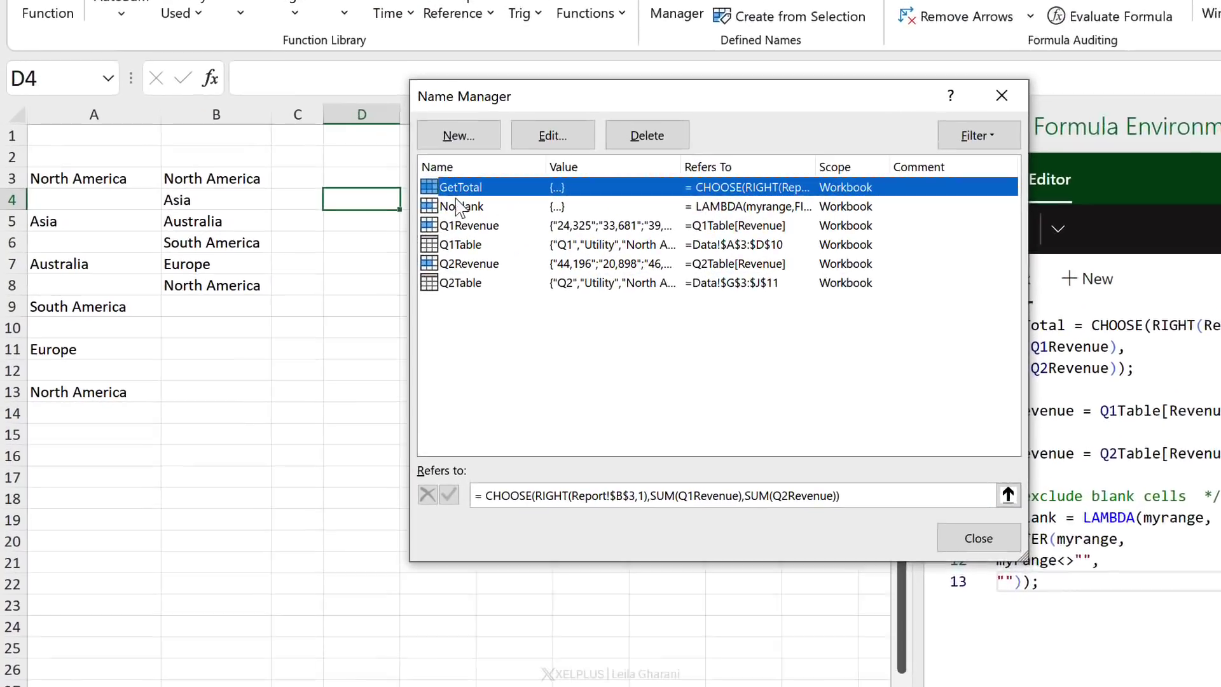
left_click(398, 248)
left_click(1134, 51)
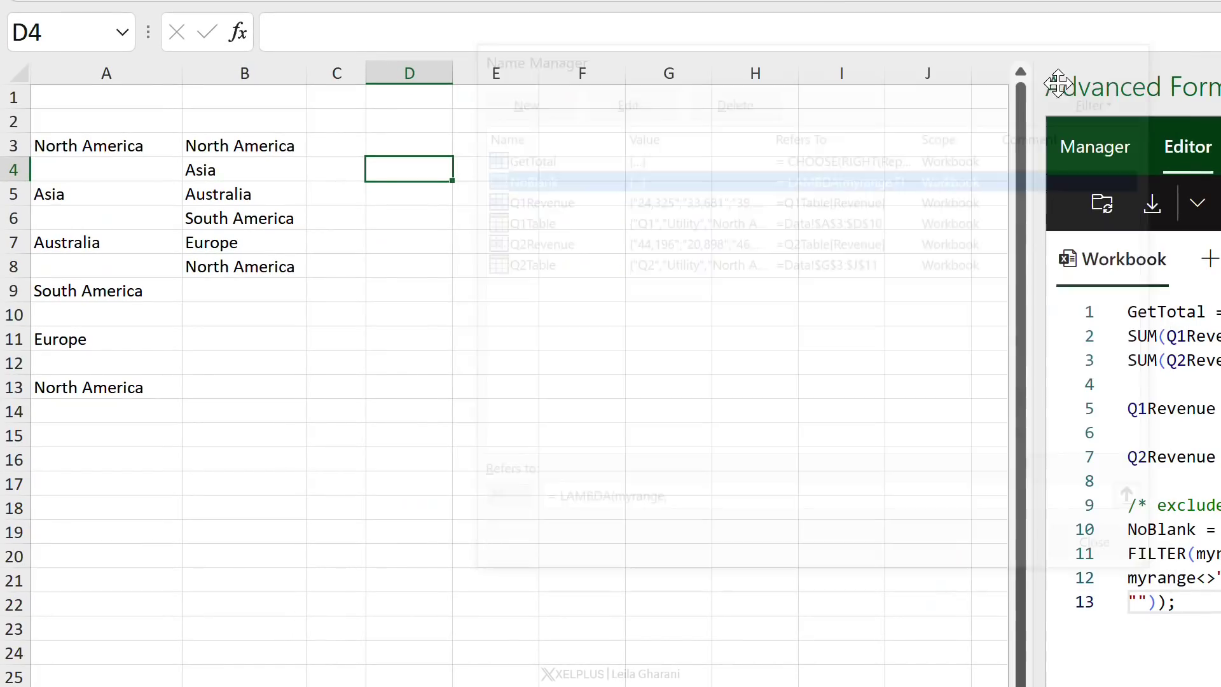
Enter =NoBlank(A3:A13) in D3.
key("Up")
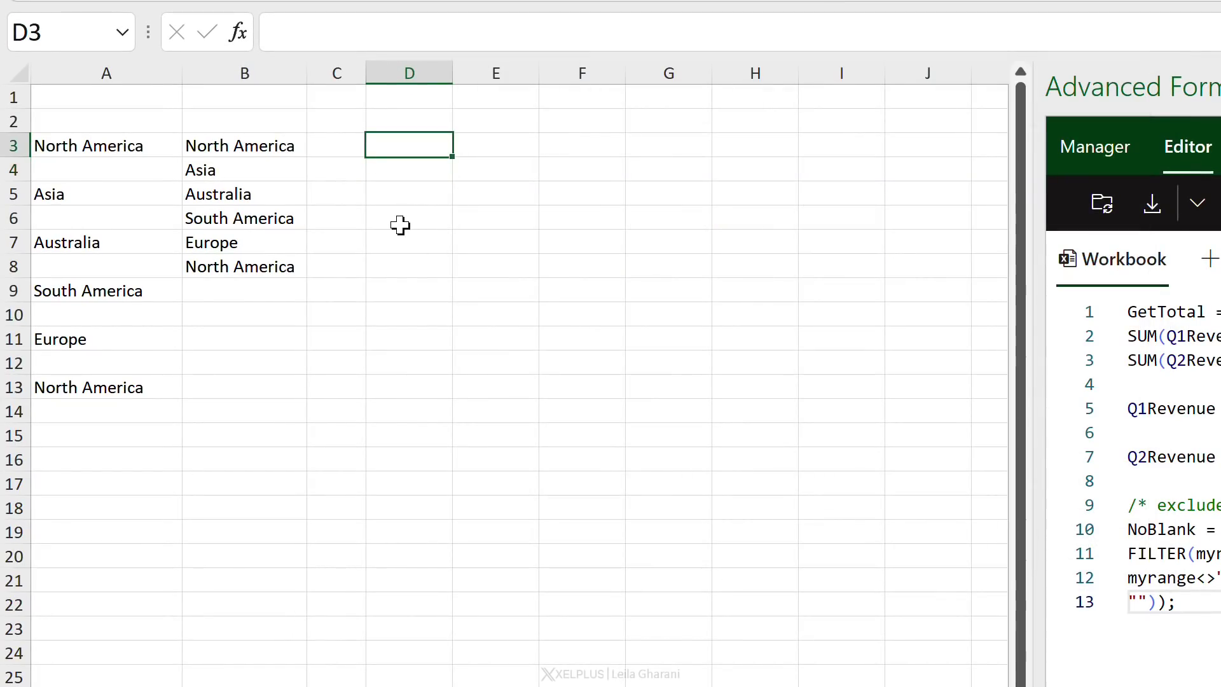
type("=nob")
key("Tab")
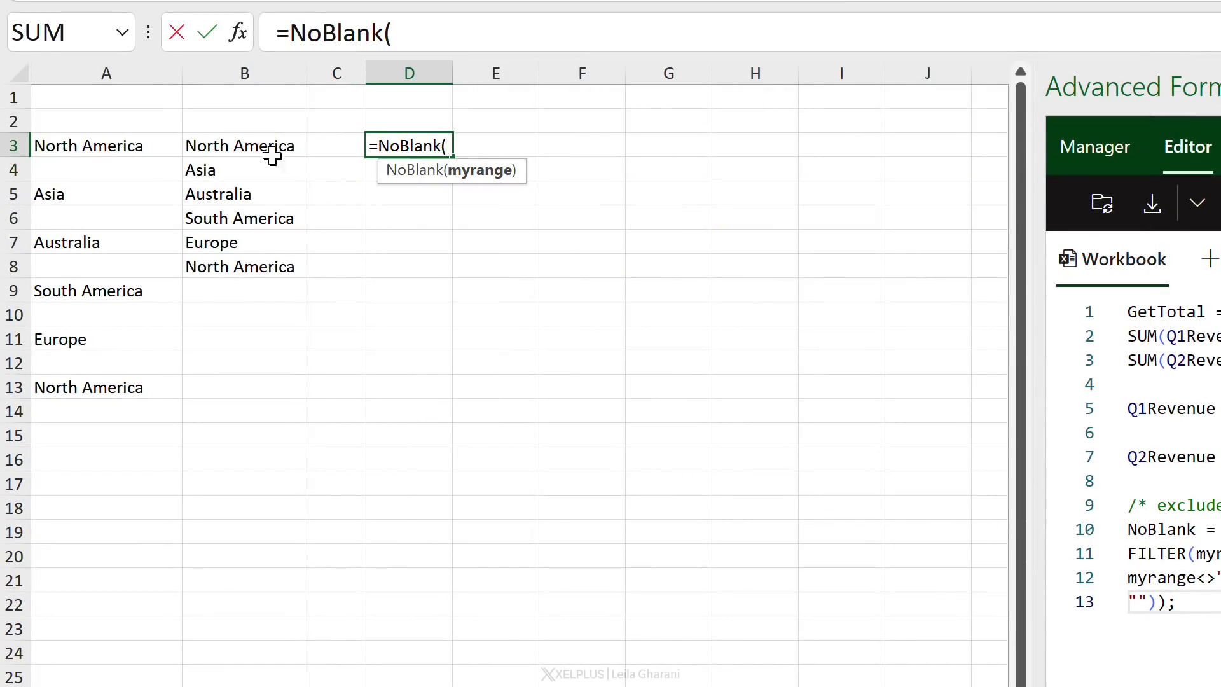
left_click_drag(152, 148, 127, 386)
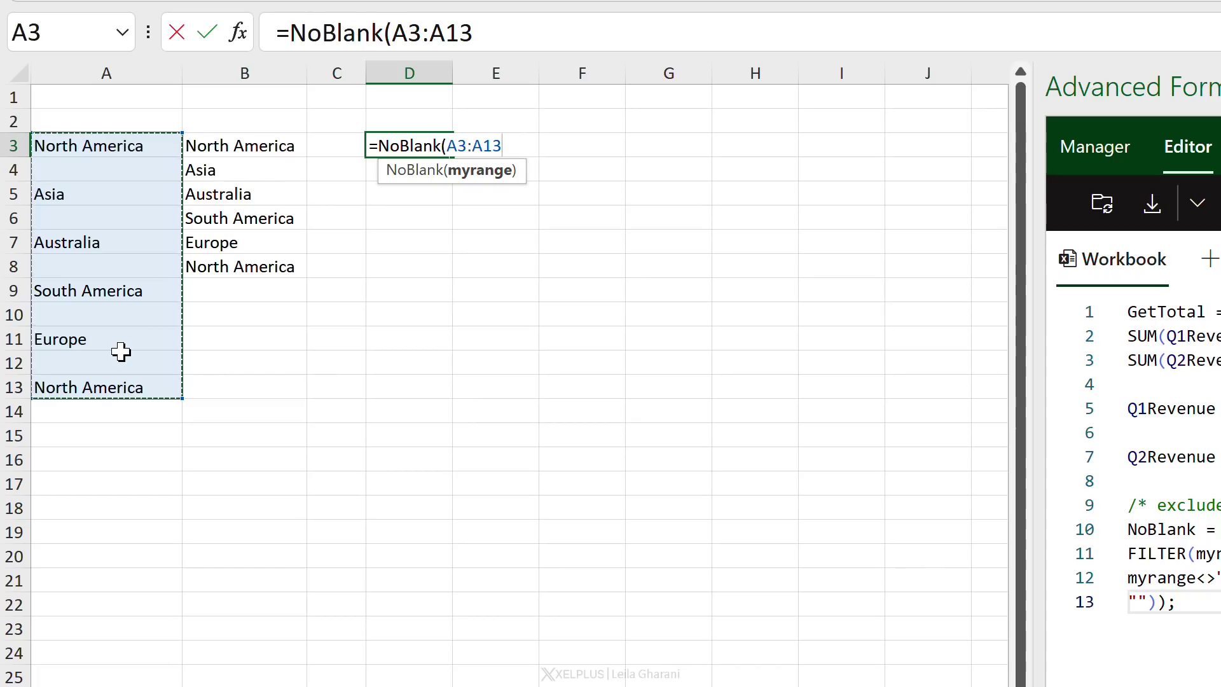
type(")")
key("Return")
Wrap the D3 formula in UNIQUE, making it =UNIQUE(NoBlank(A3:A13)).
key("Up")
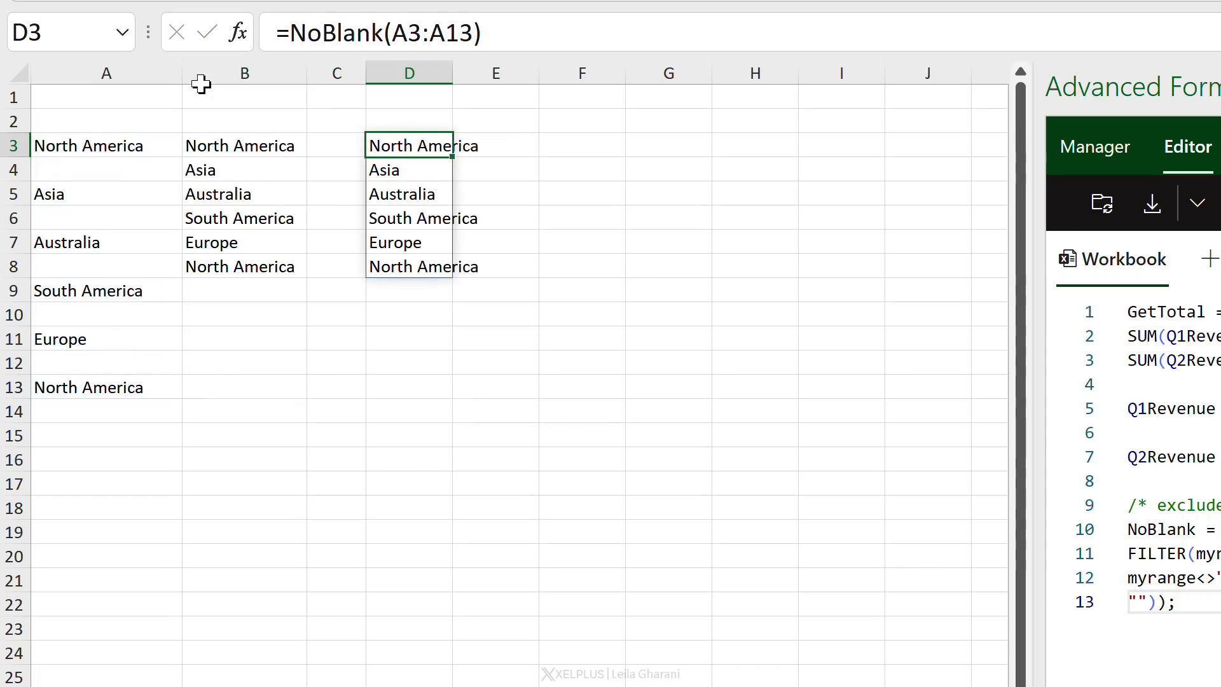
left_click(282, 35)
type("unique")
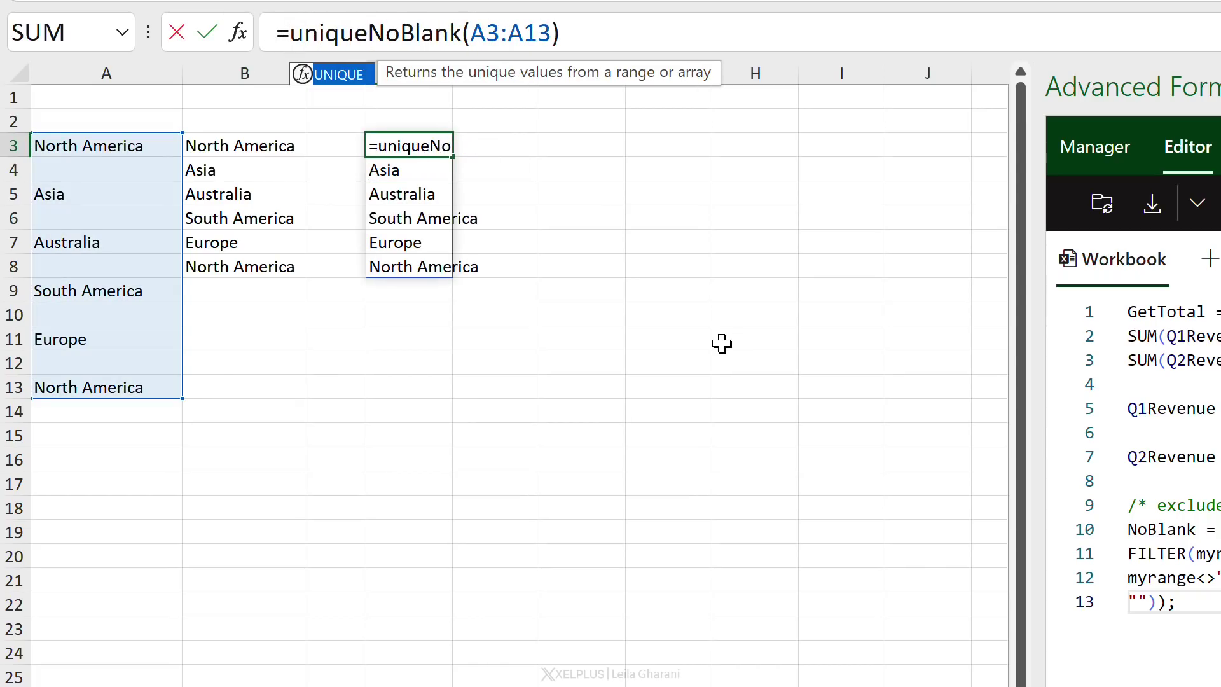
key("Tab")
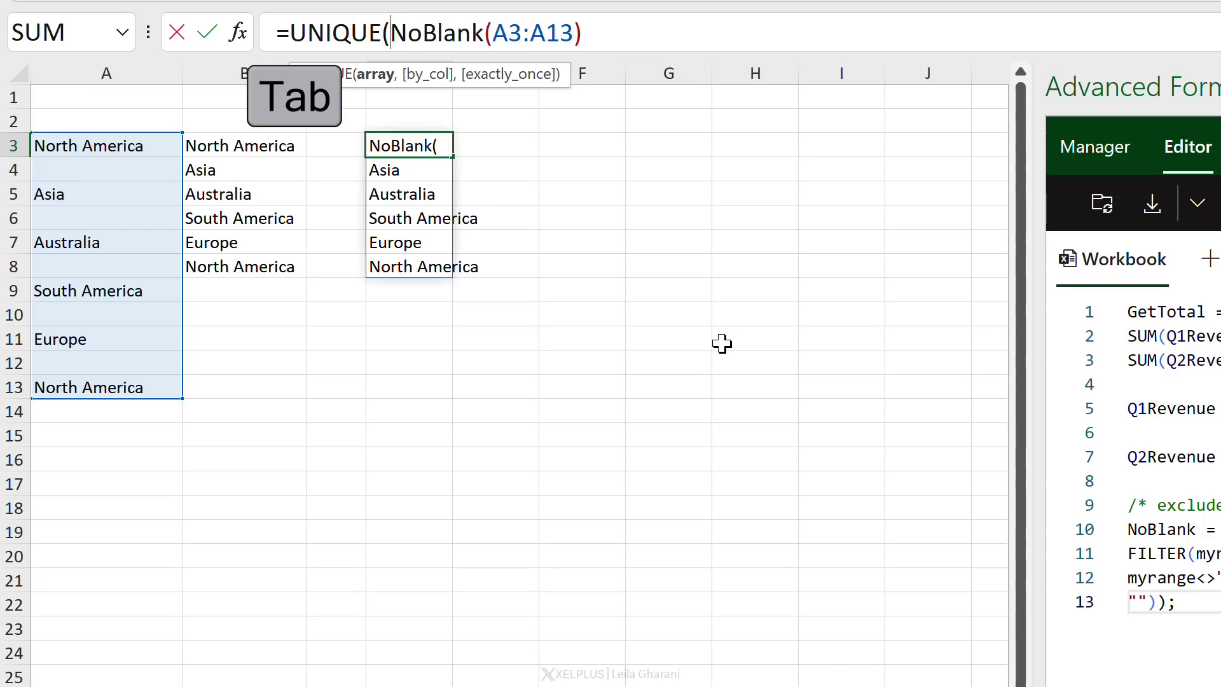
left_click(707, 23)
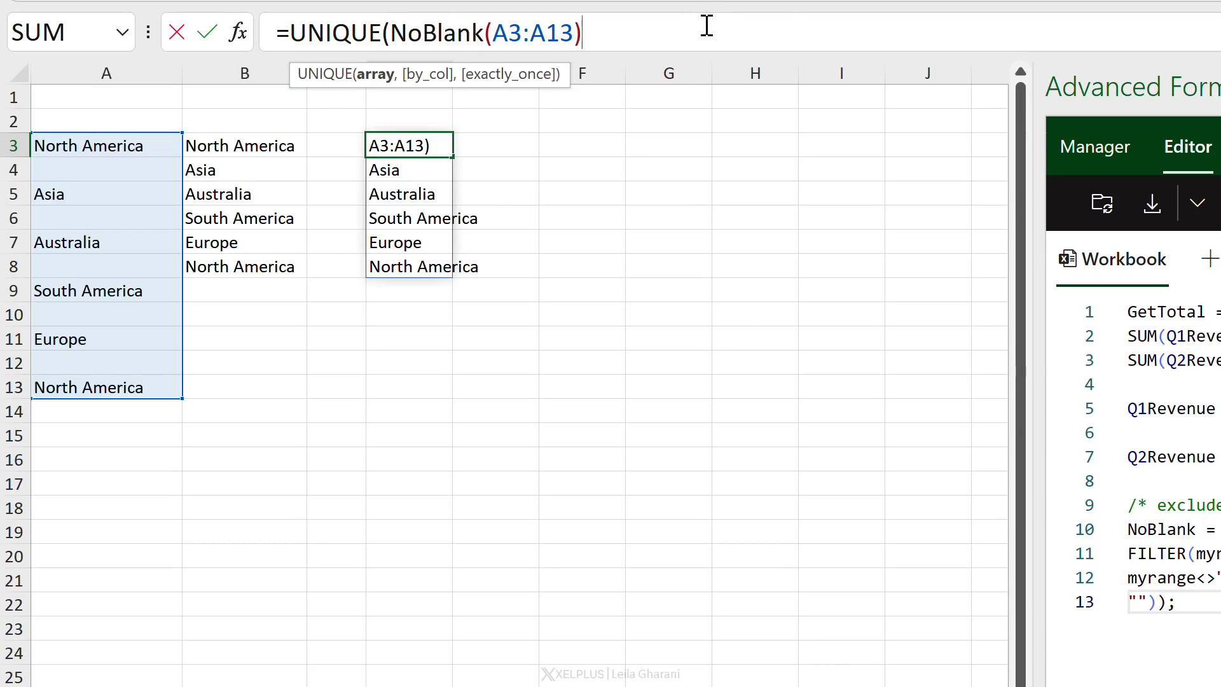
type(")")
key("Return")
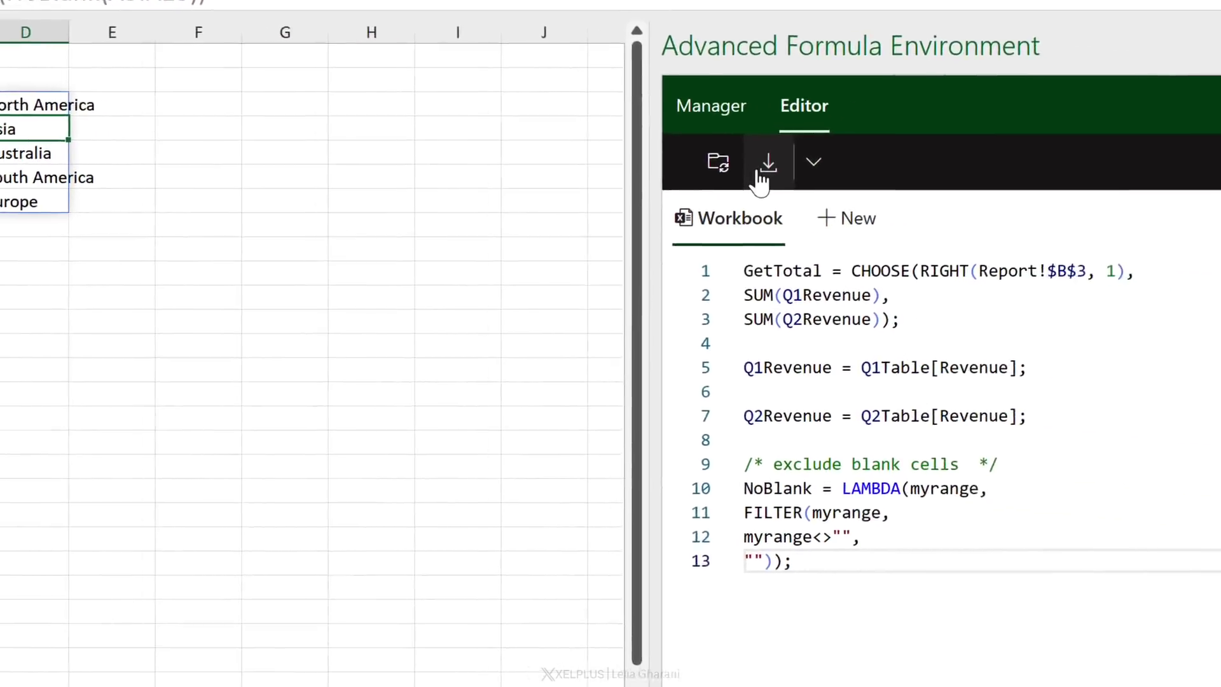
left_click(672, 164)
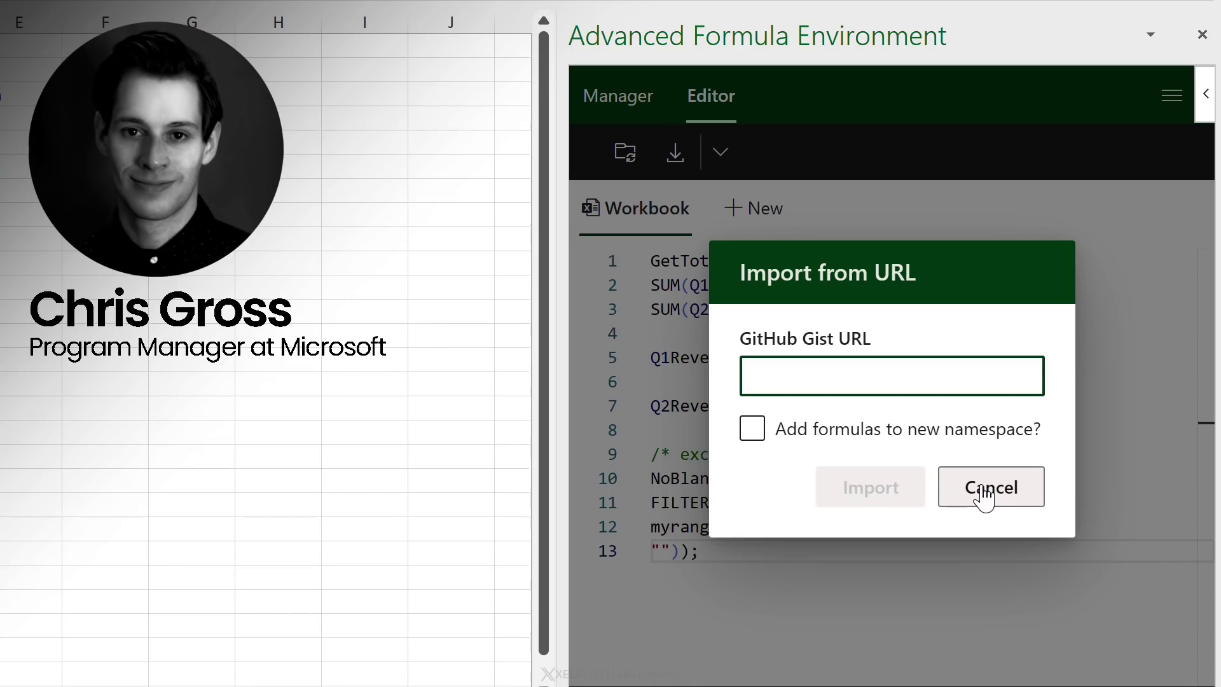
left_click(984, 496)
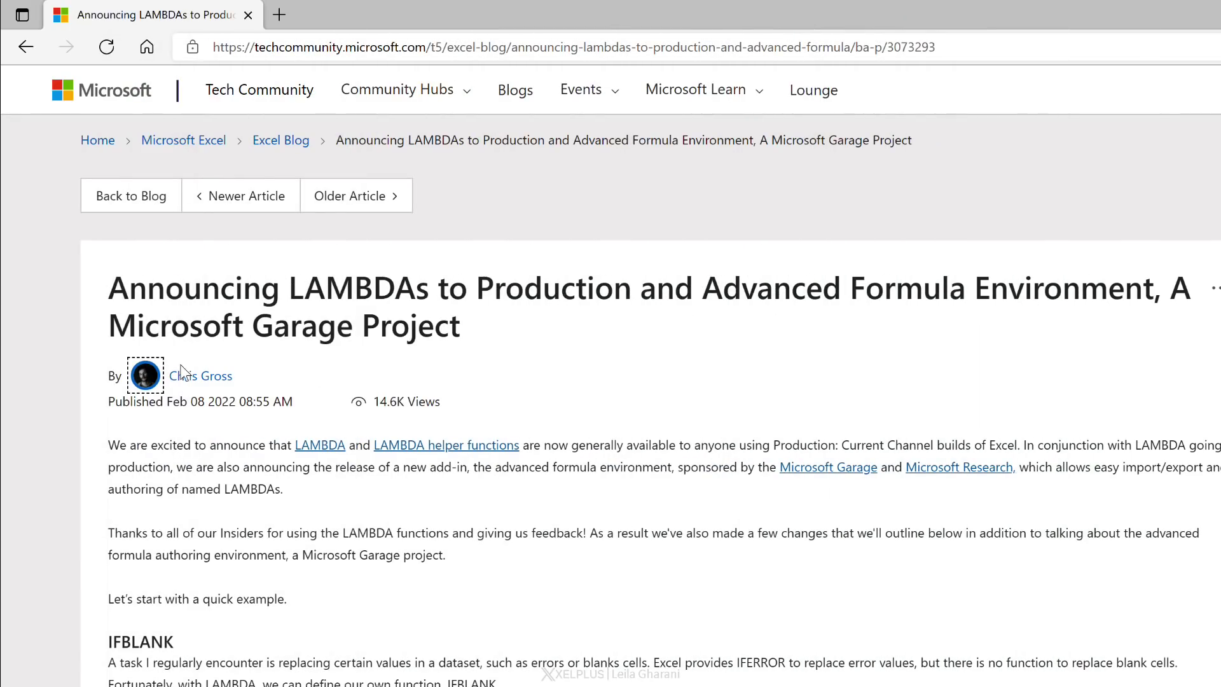
Open the aka.ms/LAMBDAGist link under Importing and copy the gist page's URL.
scroll(276, 475, "down", 20)
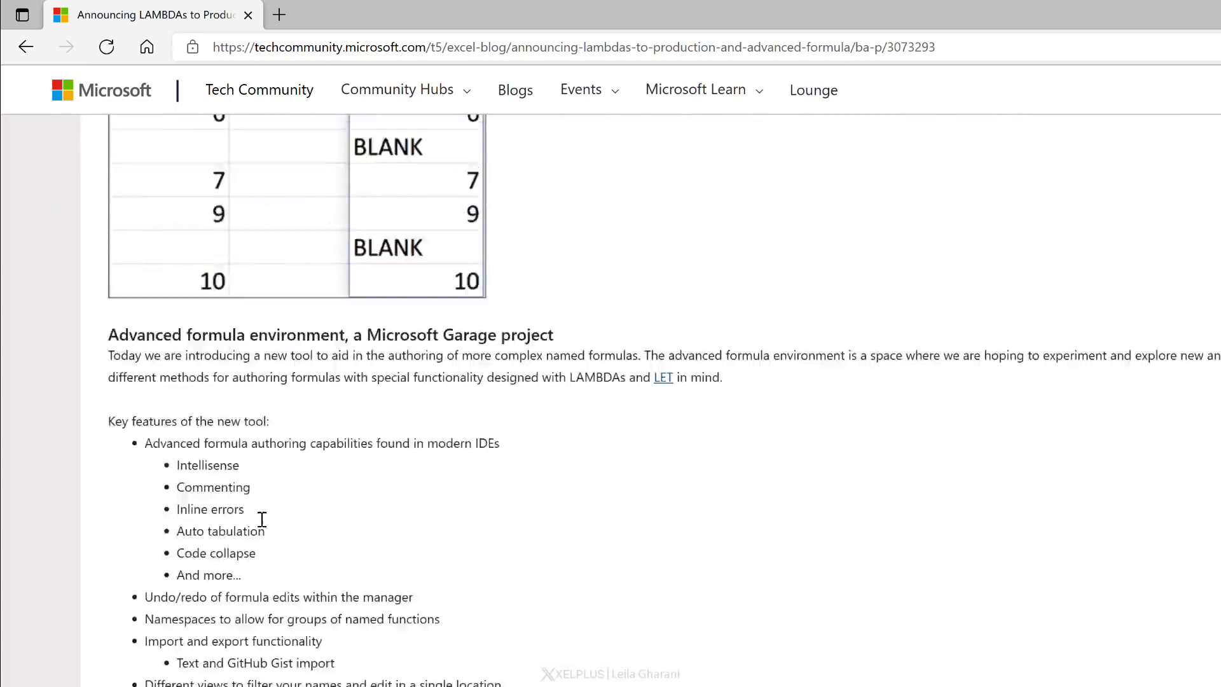
scroll(261, 519, "down", 20)
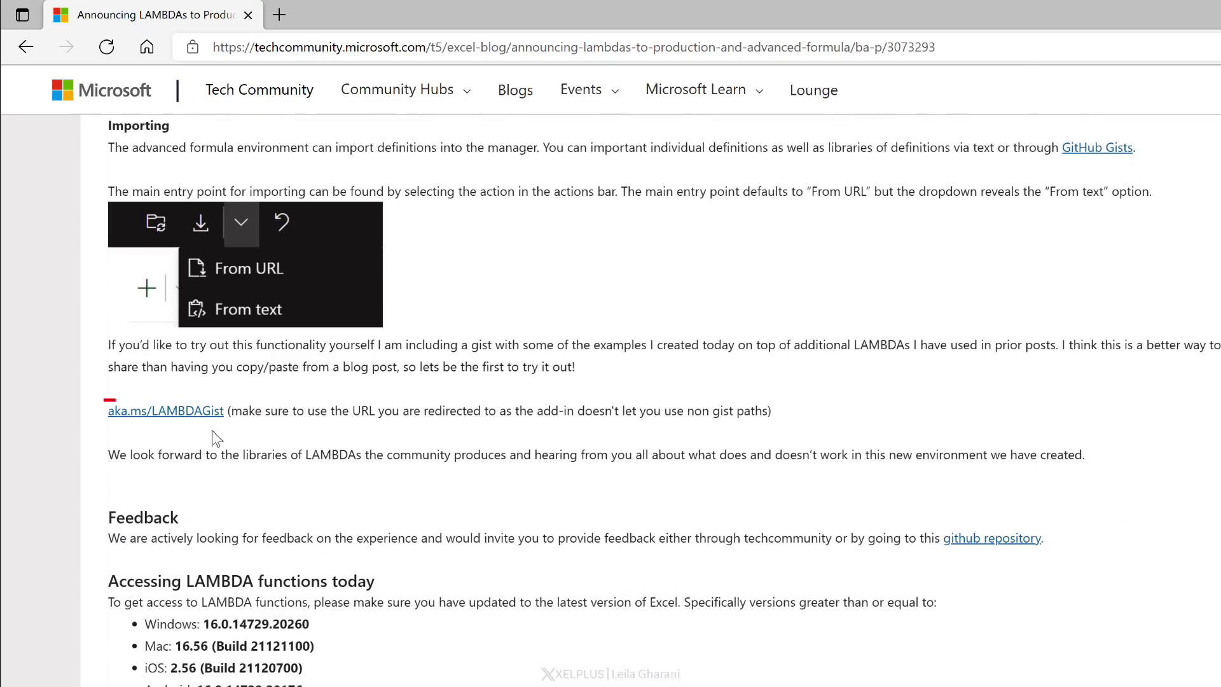
left_click(184, 412)
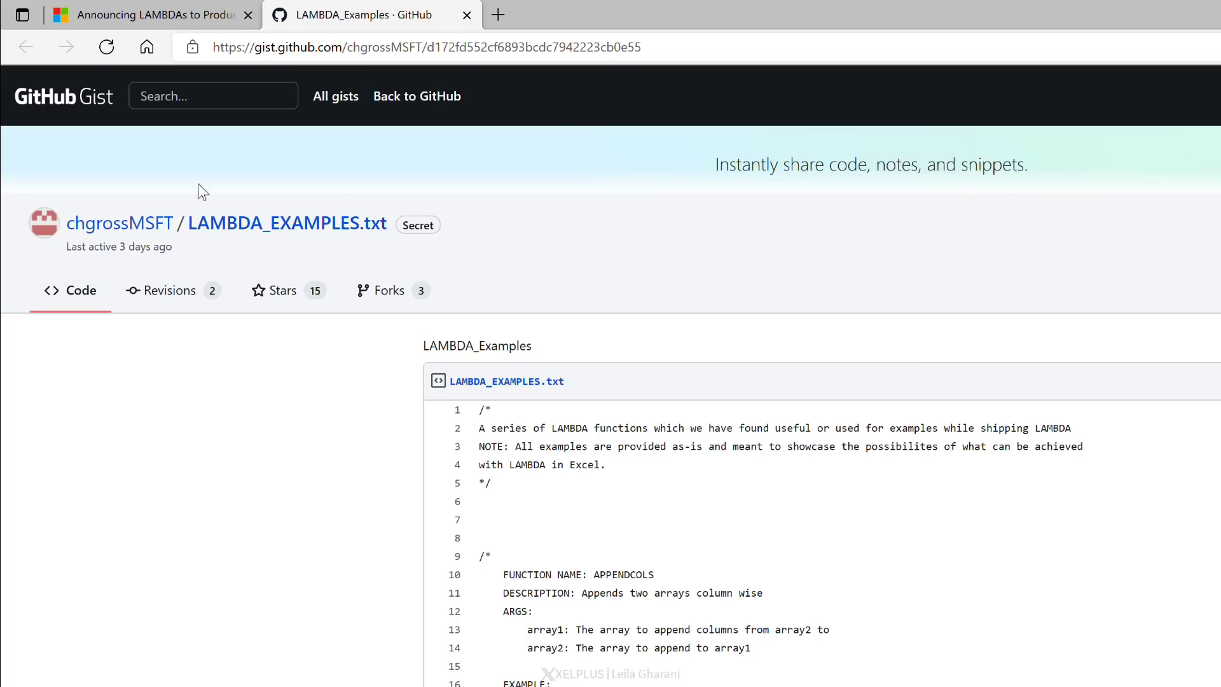
left_click(253, 49)
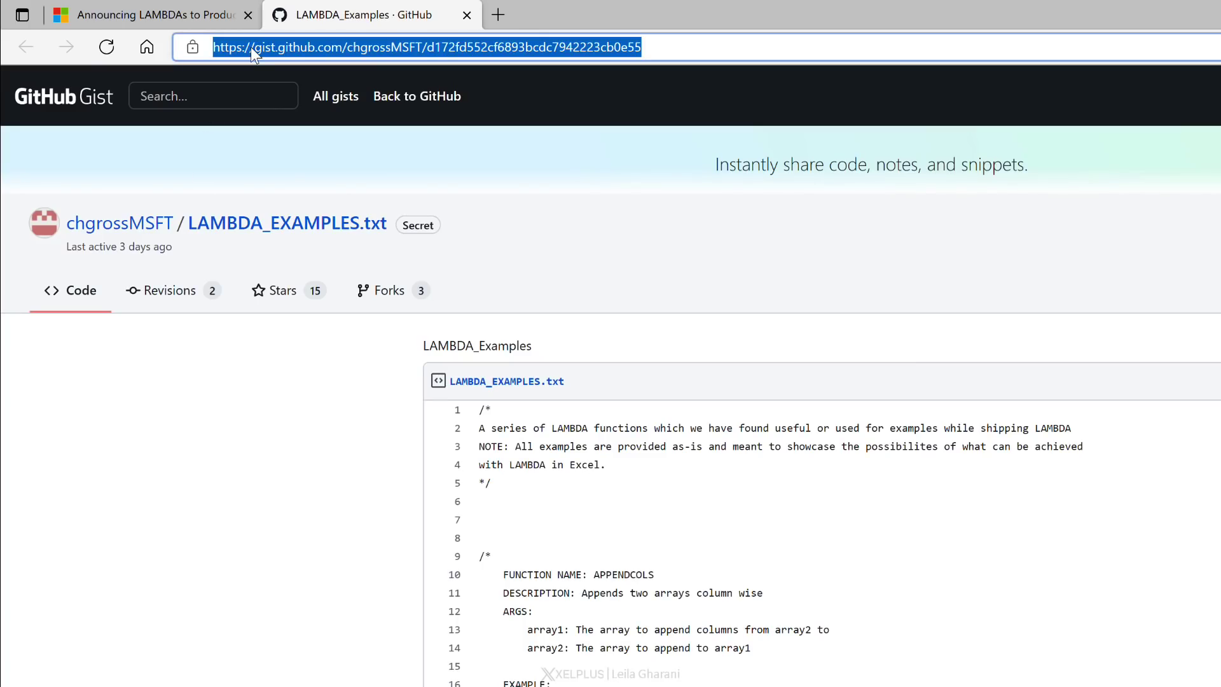
key("ctrl+c")
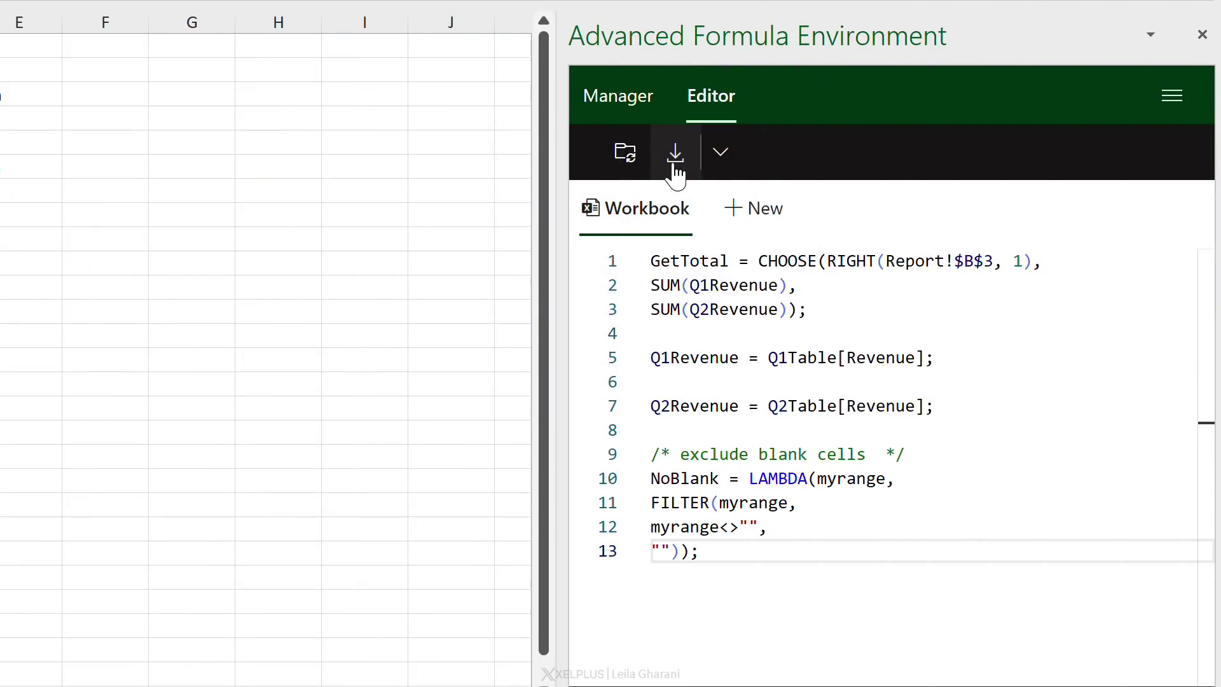
Import the LAMBDA_Examples gist from its pasted URL and scroll through the imported code.
left_click(675, 152)
key("ctrl+v")
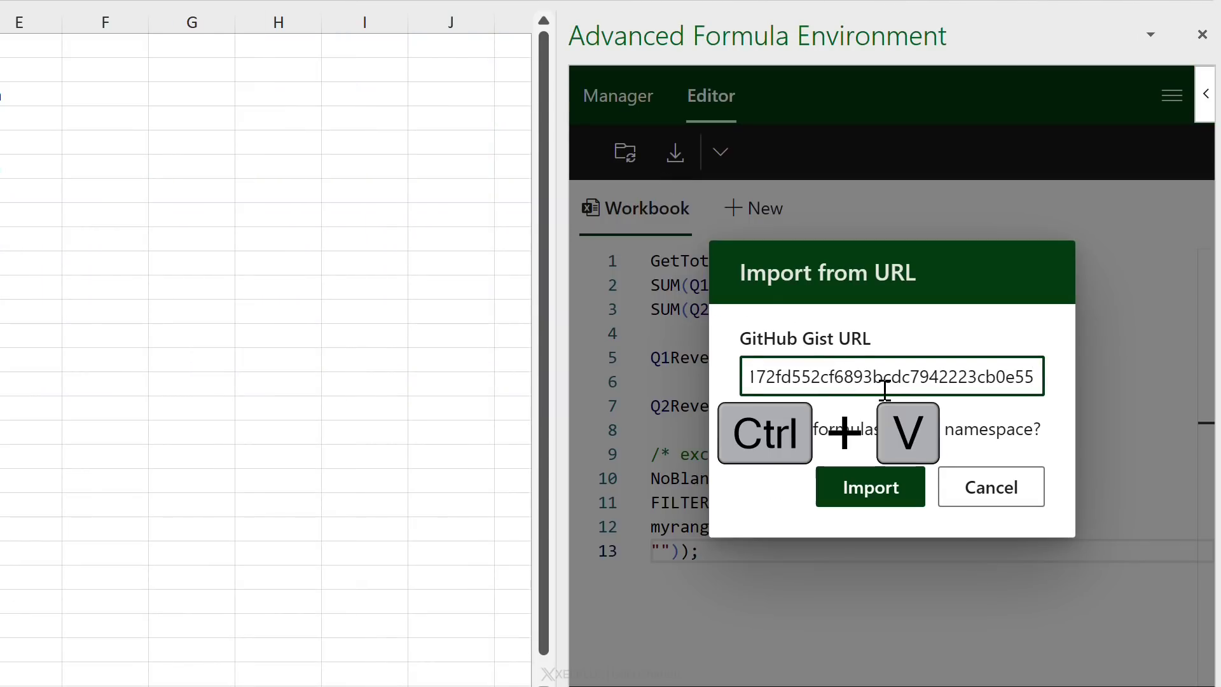
left_click(864, 491)
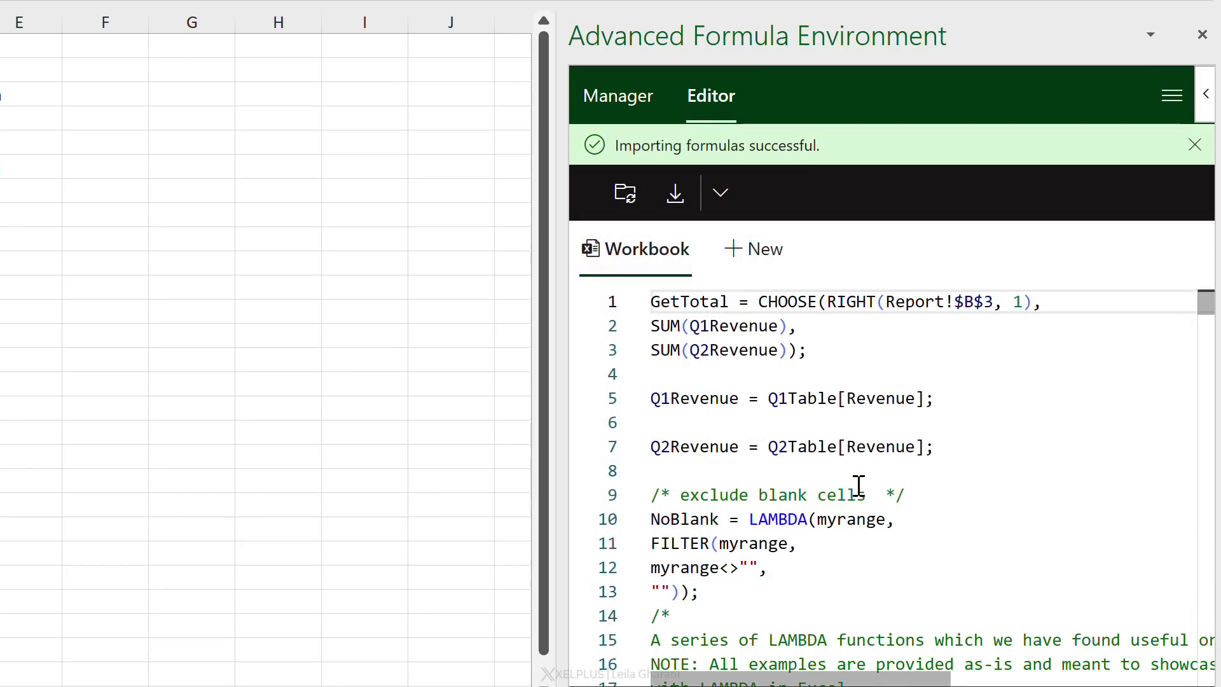
scroll(832, 462, "down", 15)
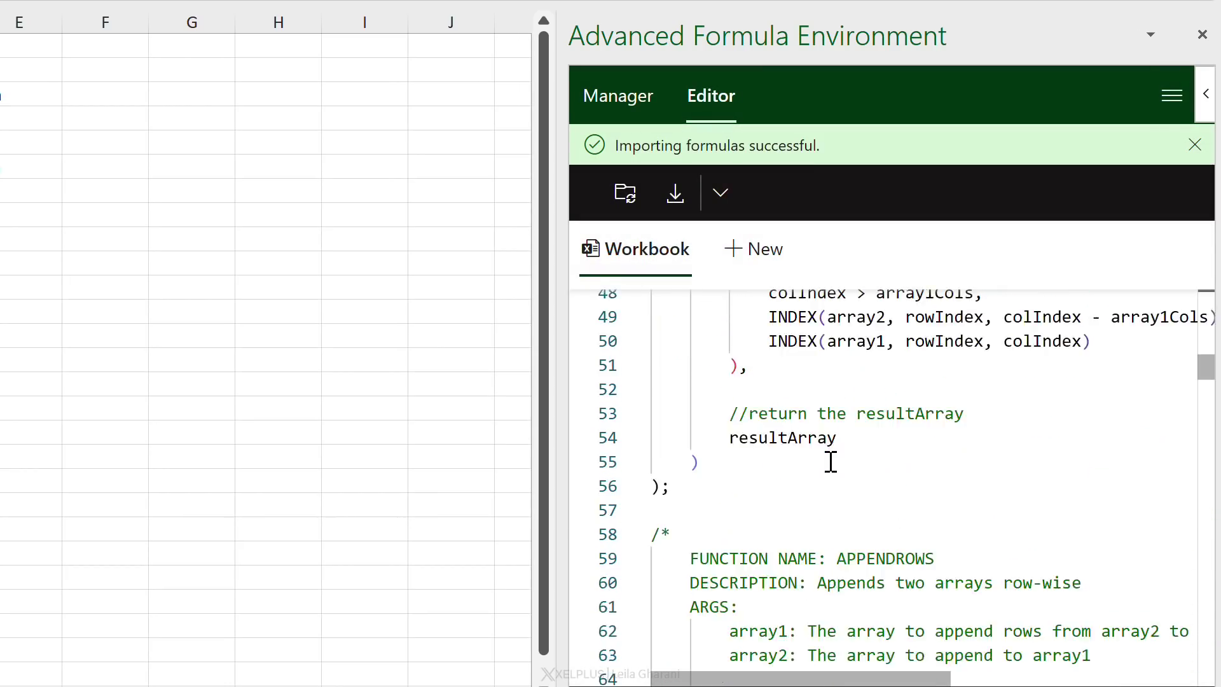
scroll(830, 462, "down", 5)
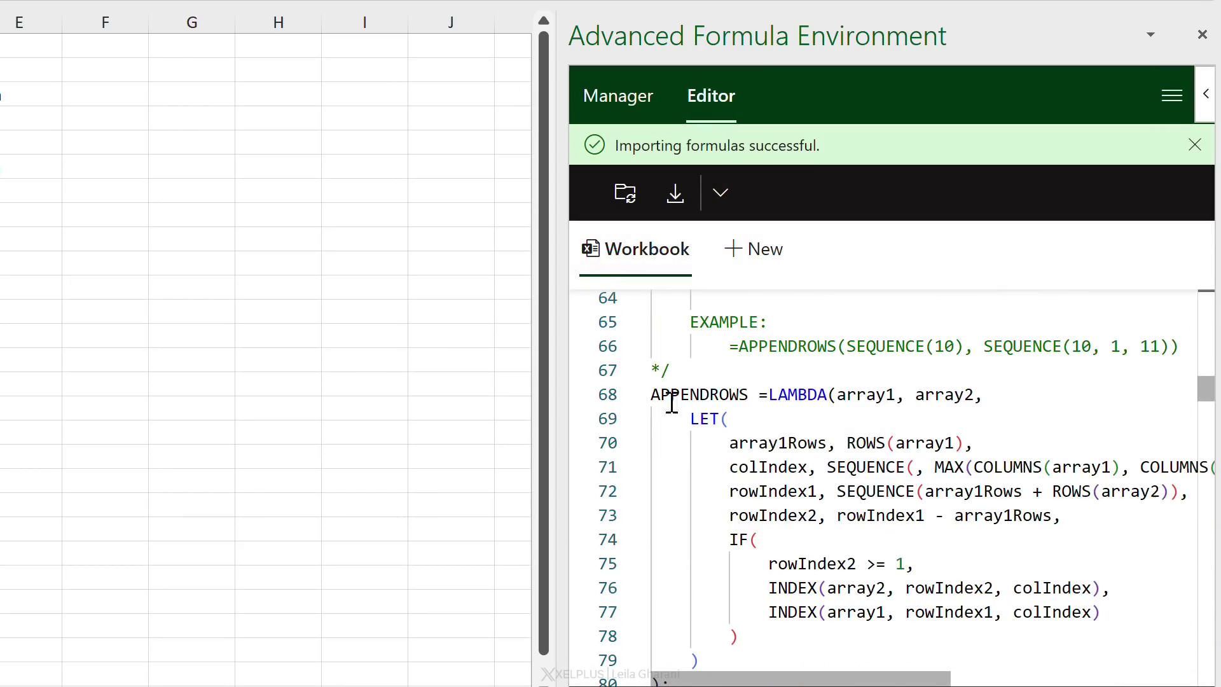
scroll(741, 406, "down", 8)
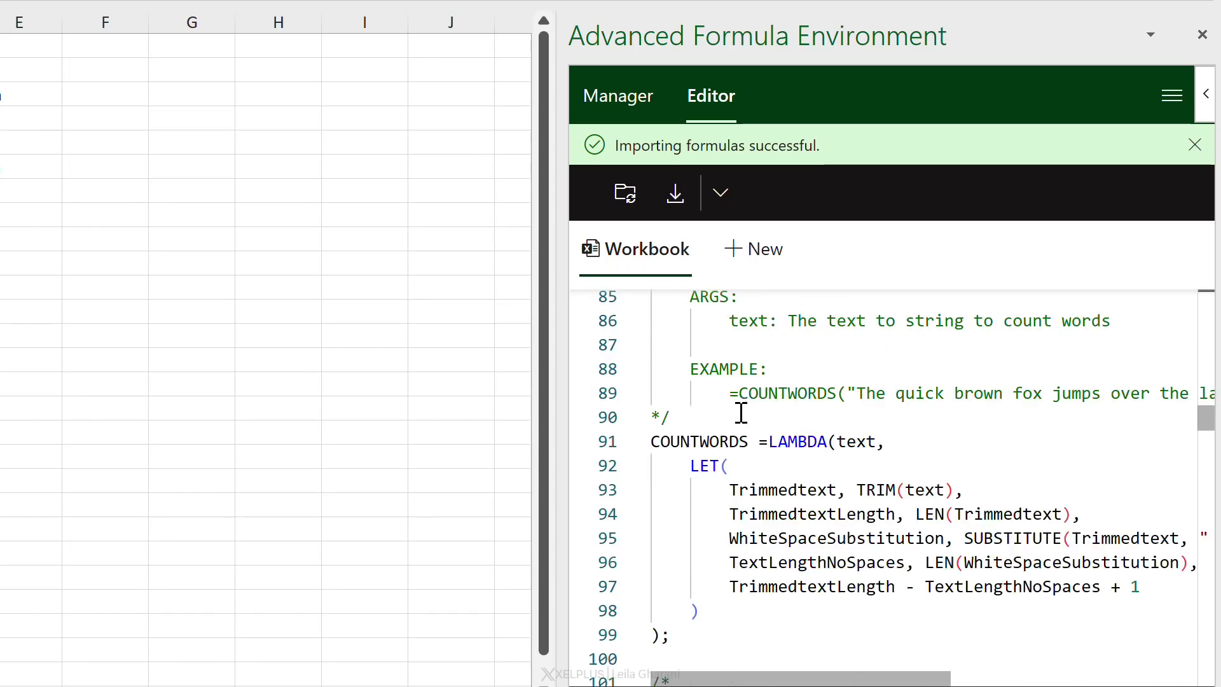
scroll(761, 344, "down", 10)
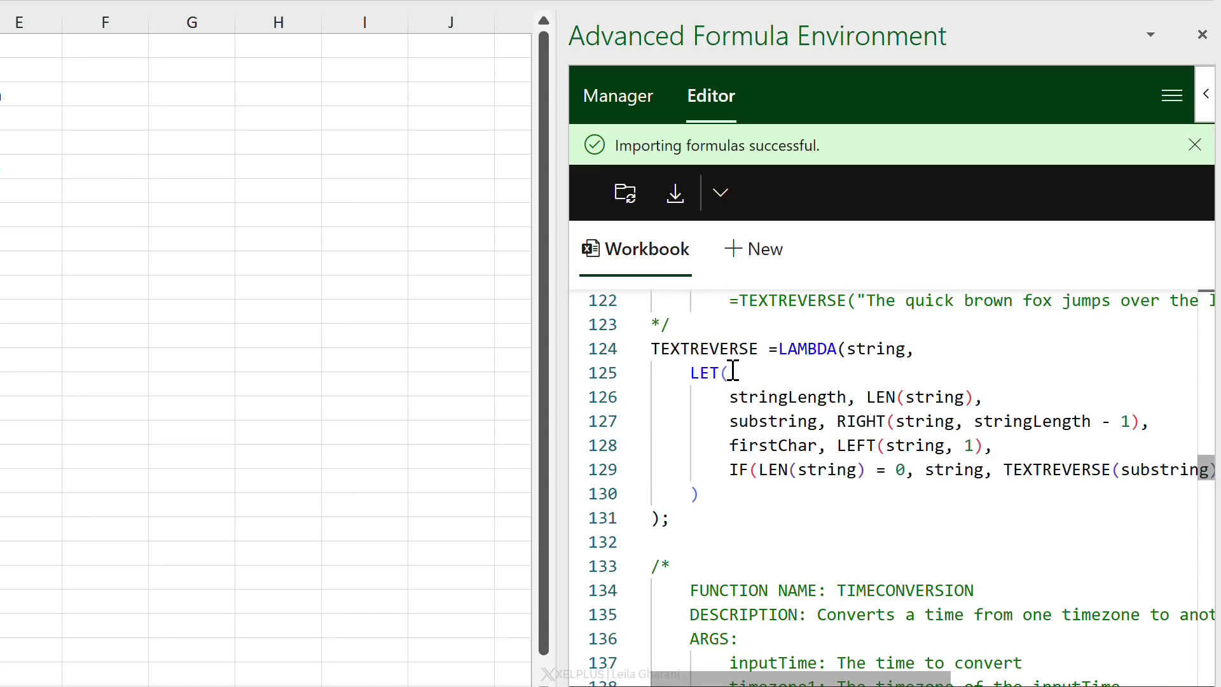
In Manager, filter the names by "row" then "col", then clear the filter and browse all.
left_click(616, 109)
scroll(742, 394, "down", 10)
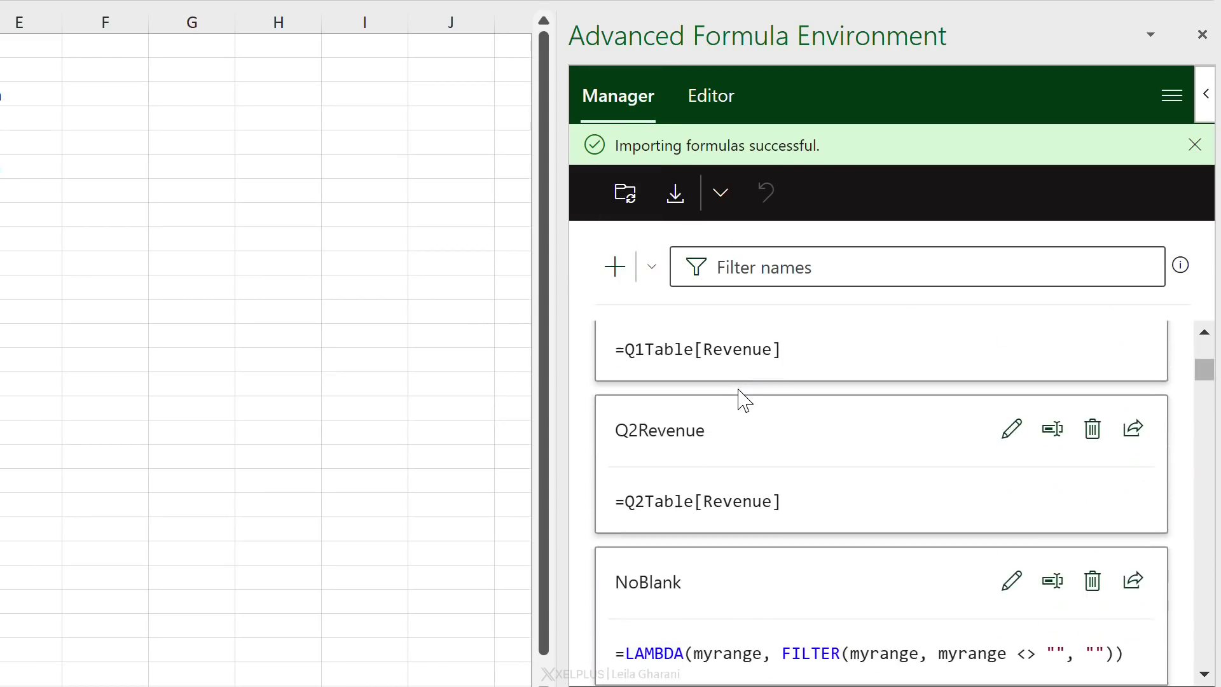
scroll(750, 410, "down", 10)
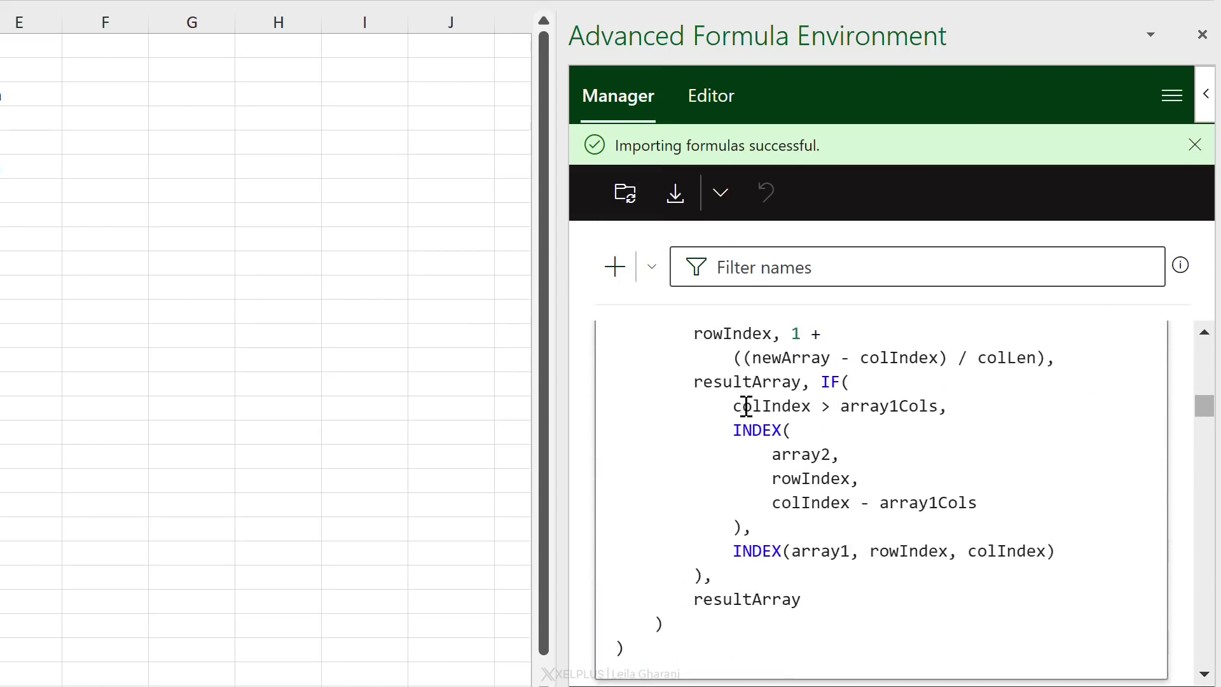
scroll(750, 427, "down", 5)
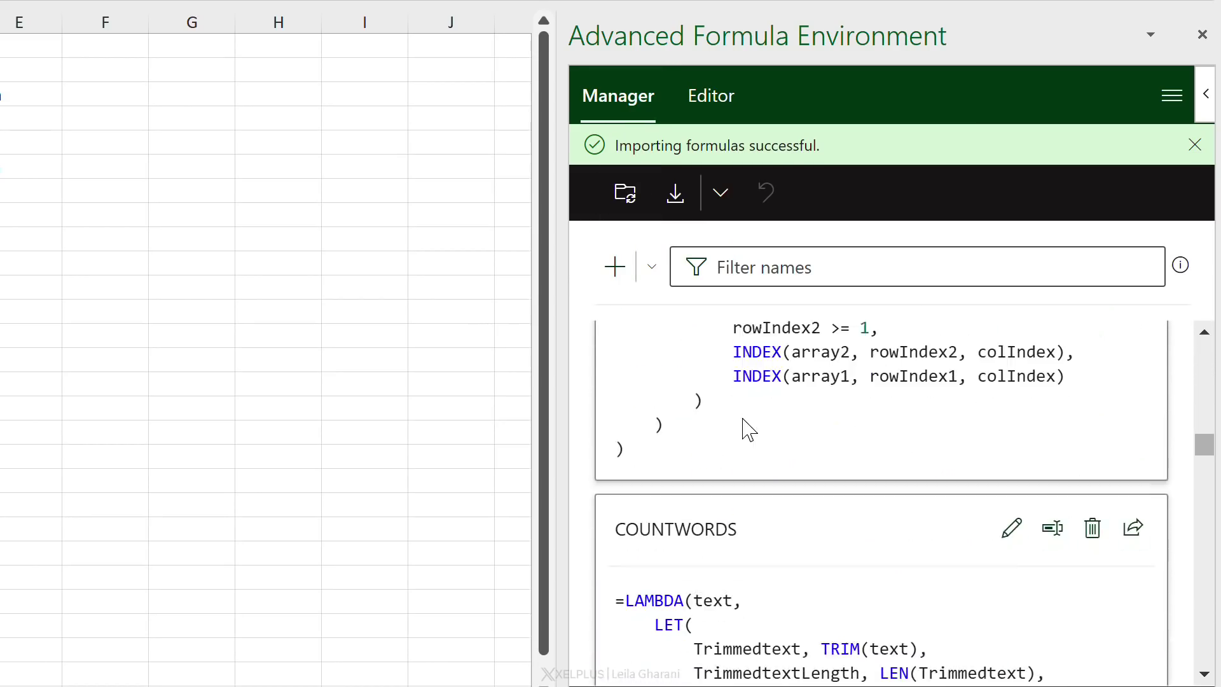
left_click(766, 267)
type("rows")
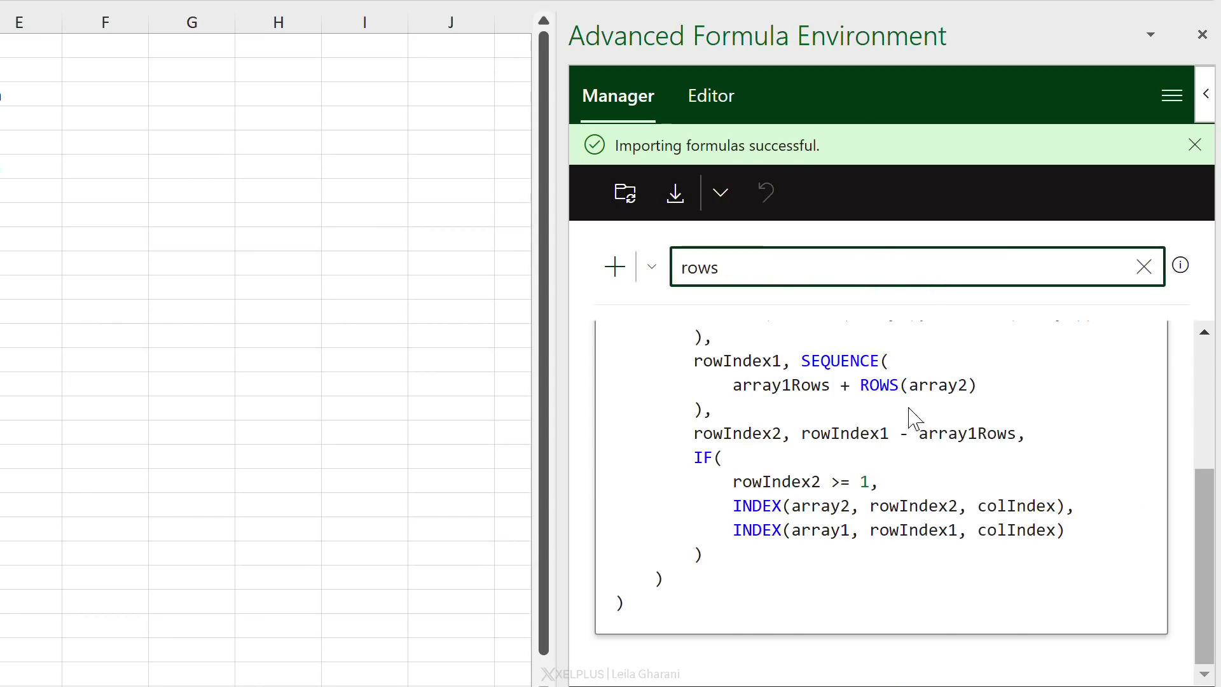
scroll(914, 418, "up", 4)
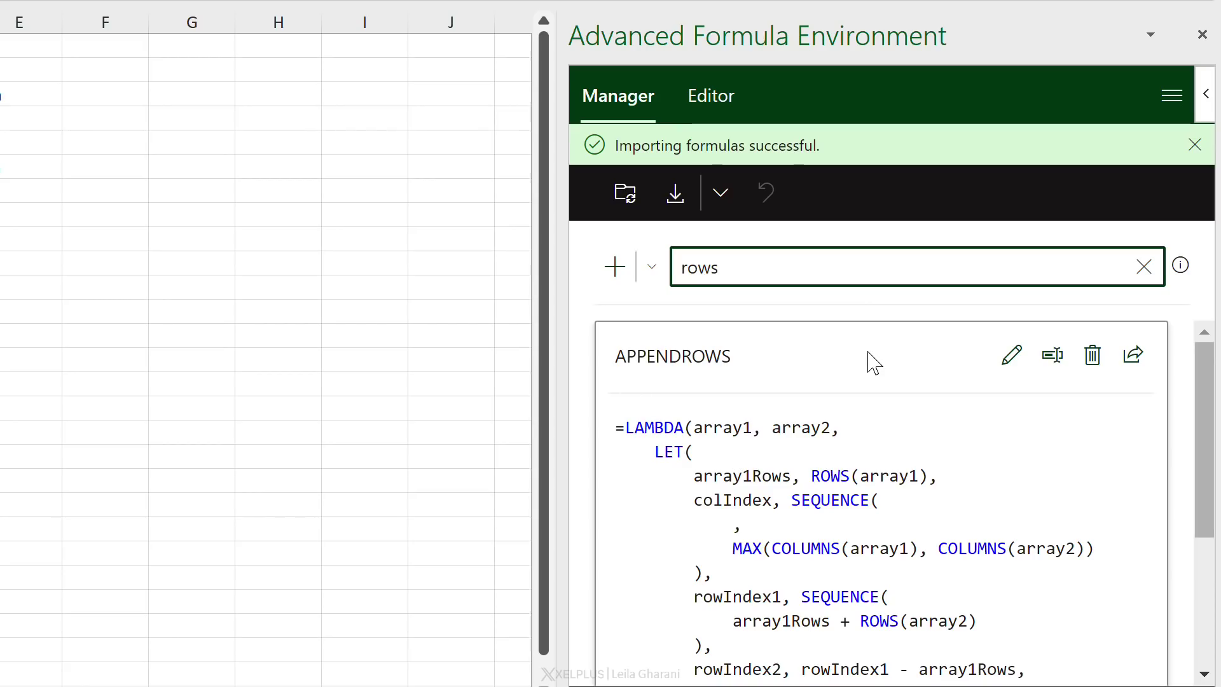
key("BackSpace")
type("col")
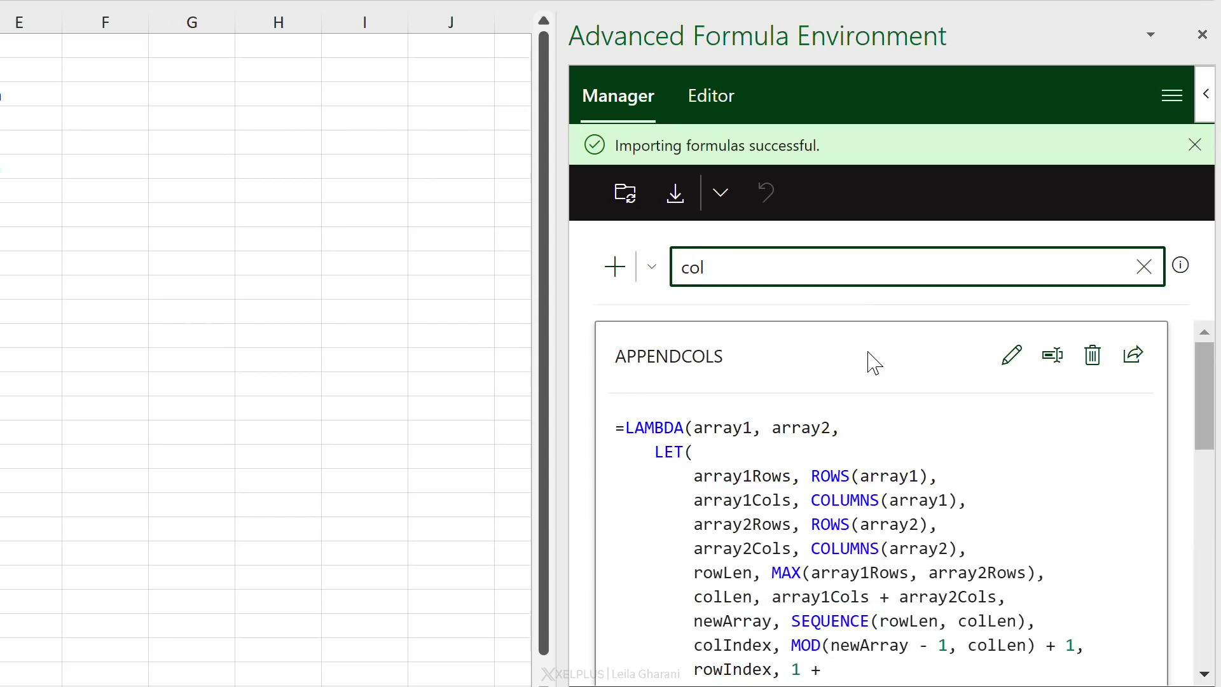
scroll(820, 365, "down", 1)
scroll(788, 347, "up", 2)
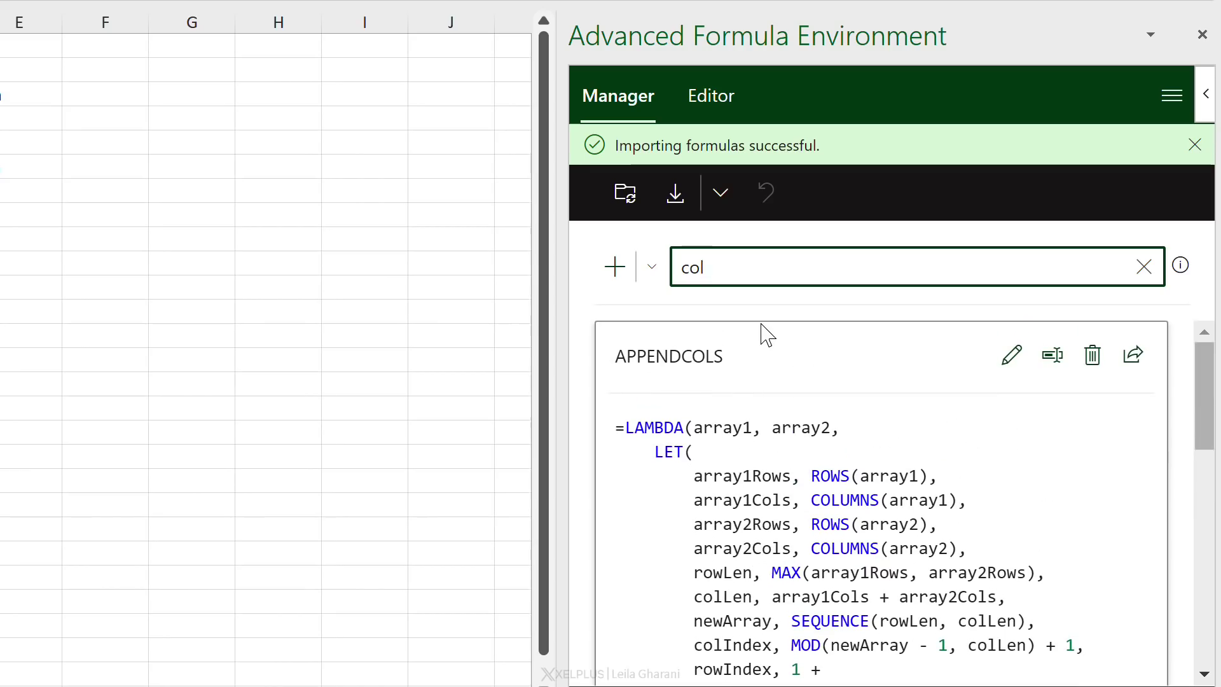
key("BackSpace")
key("BackSpace")
key("BackSpace")
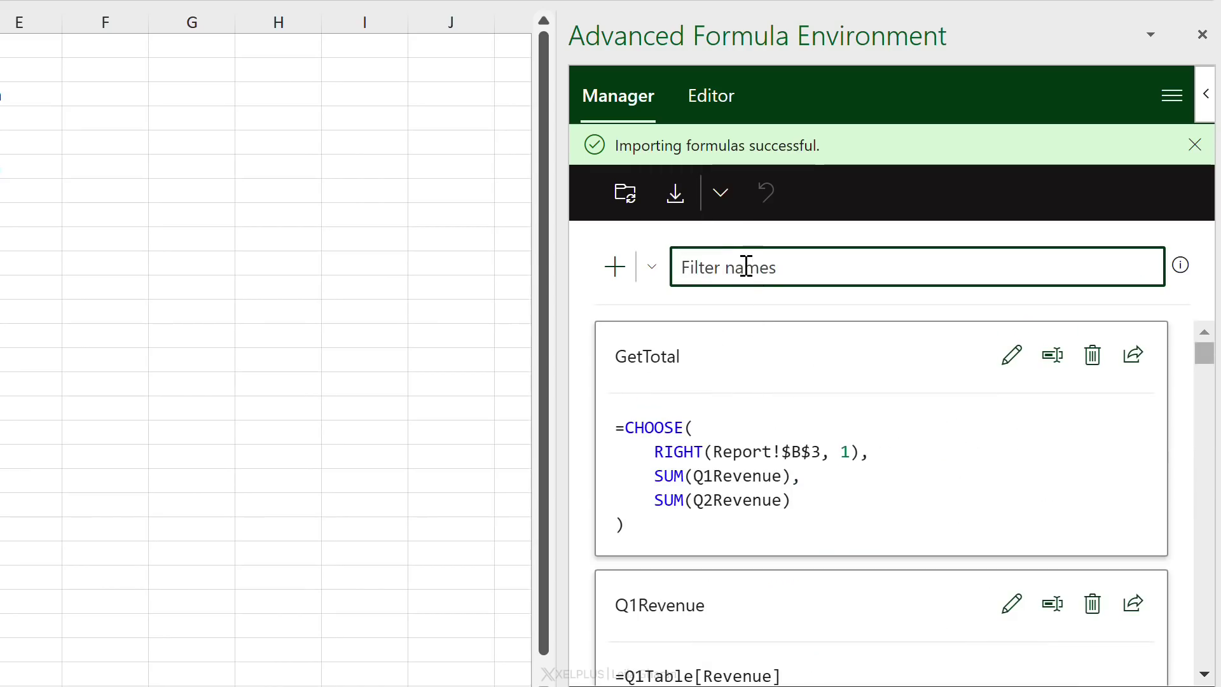
scroll(695, 436, "down", 15)
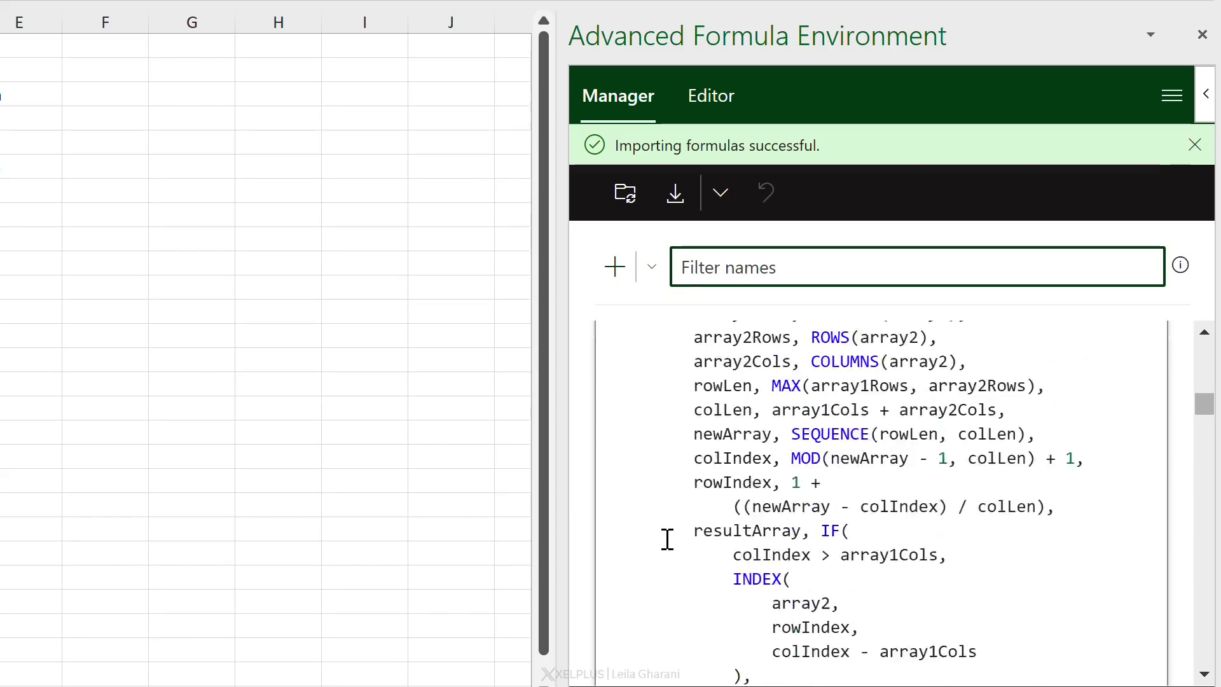
scroll(659, 507, "down", 3)
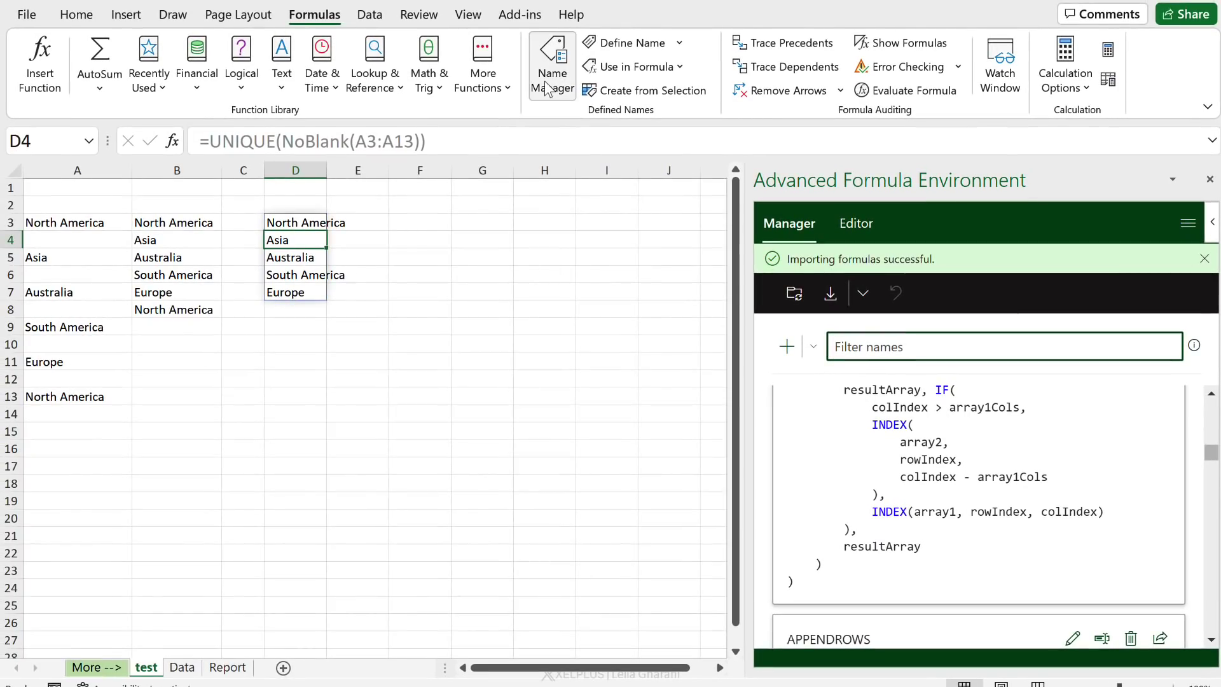
Sync the imported LAMBDAs, check APPENDROWS in Name Manager, and go to the Data sheet.
left_click(793, 292)
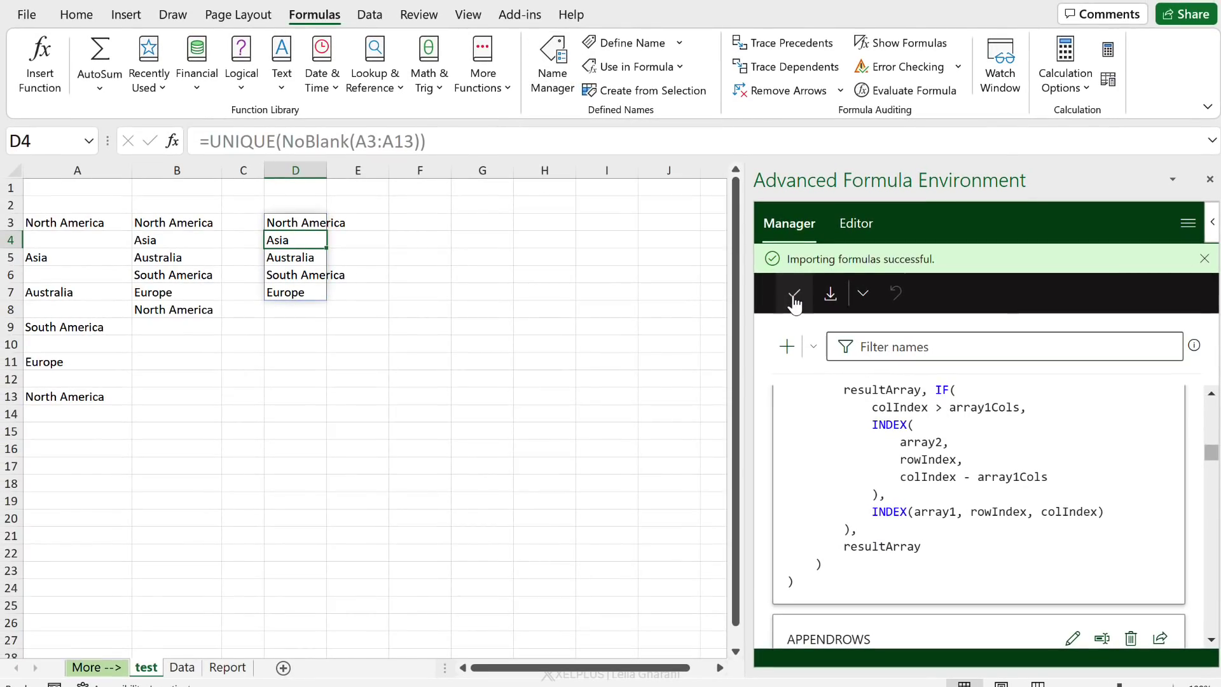
left_click(548, 89)
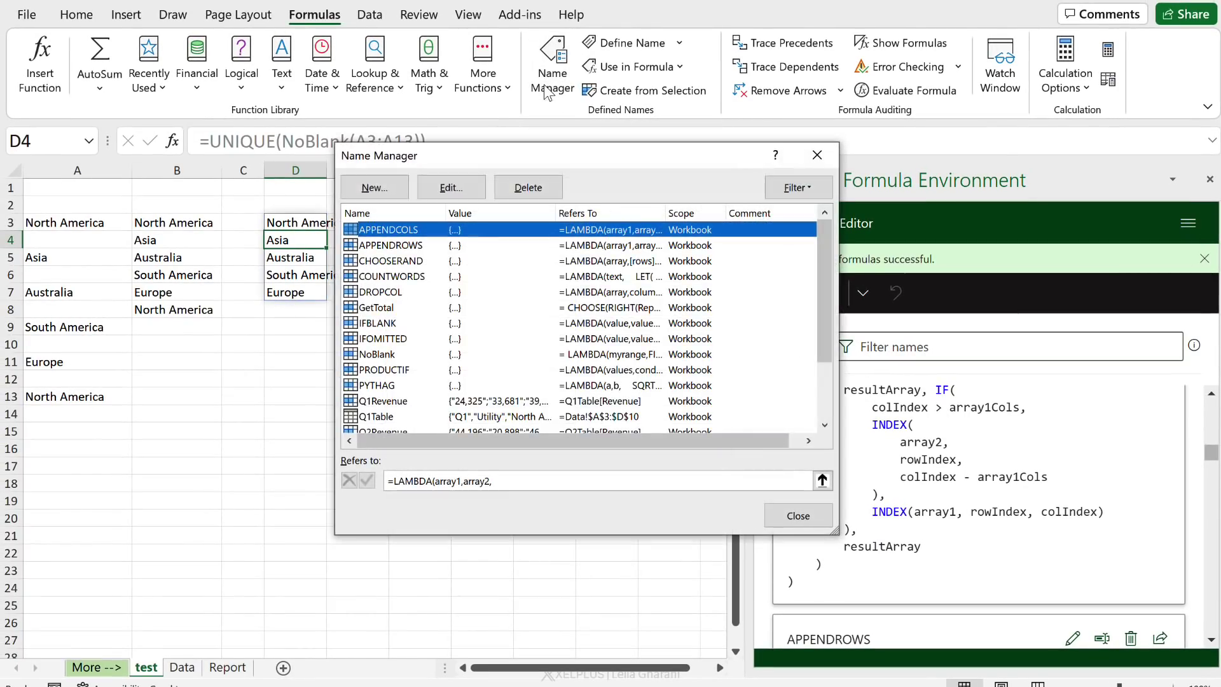
scroll(399, 305, "down", 2)
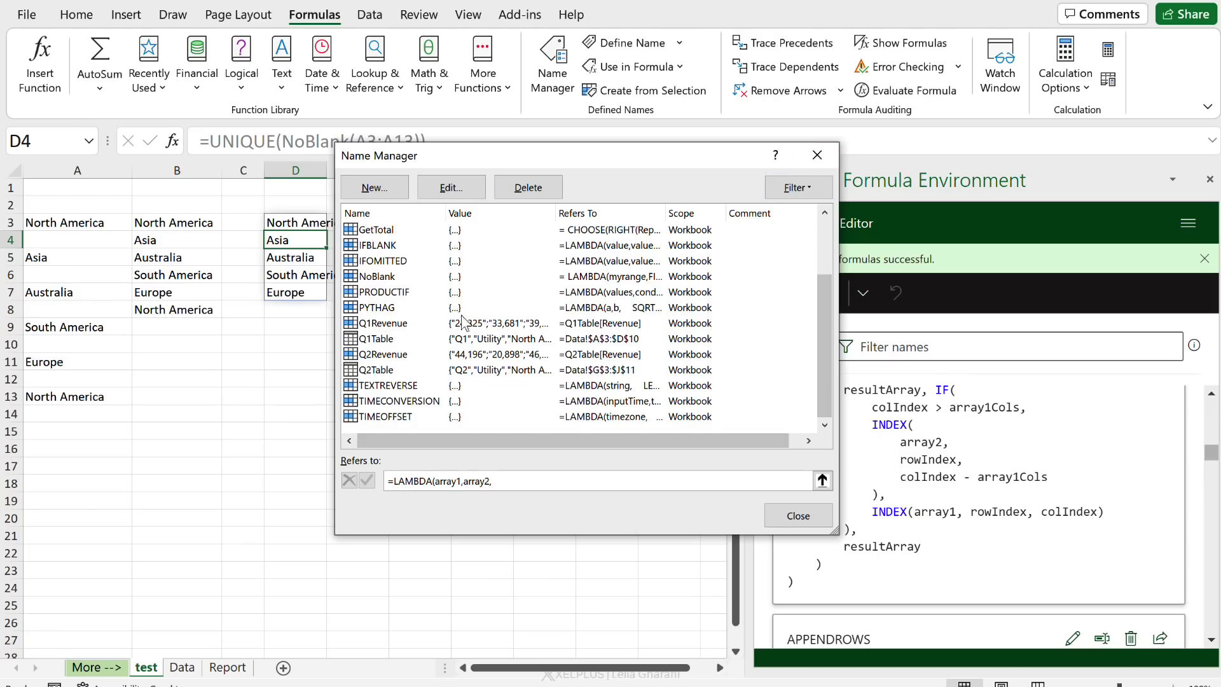
scroll(455, 330, "up", 2)
left_click(385, 249)
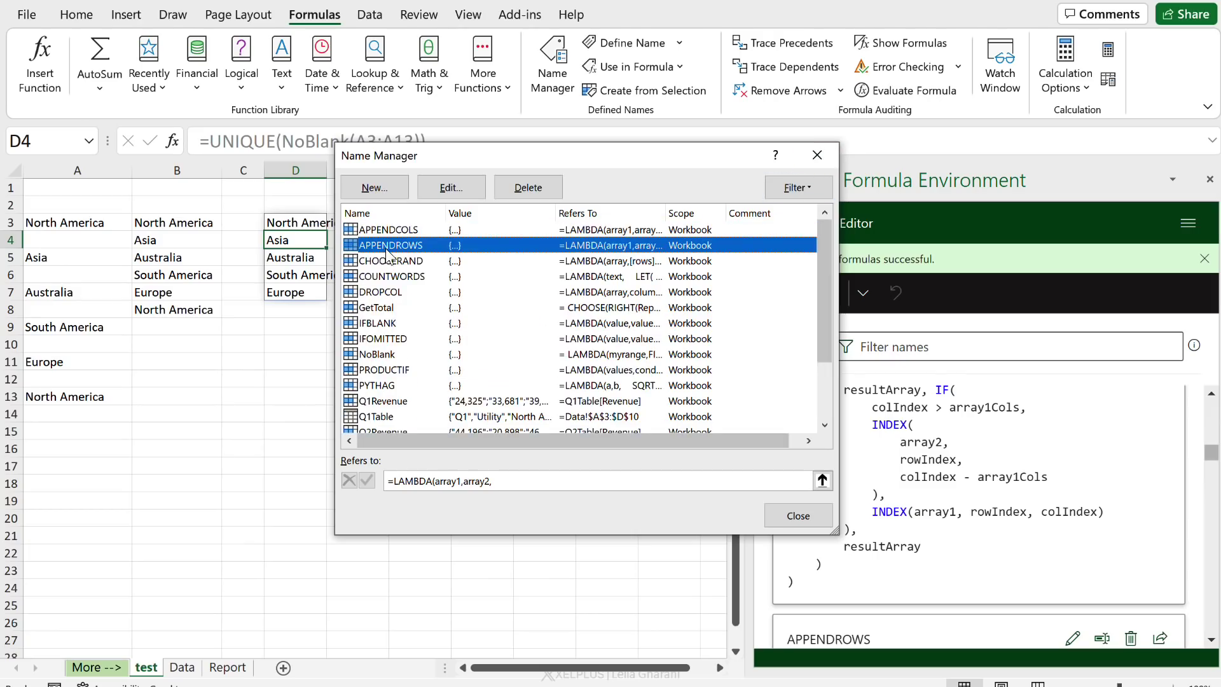
left_click(831, 154)
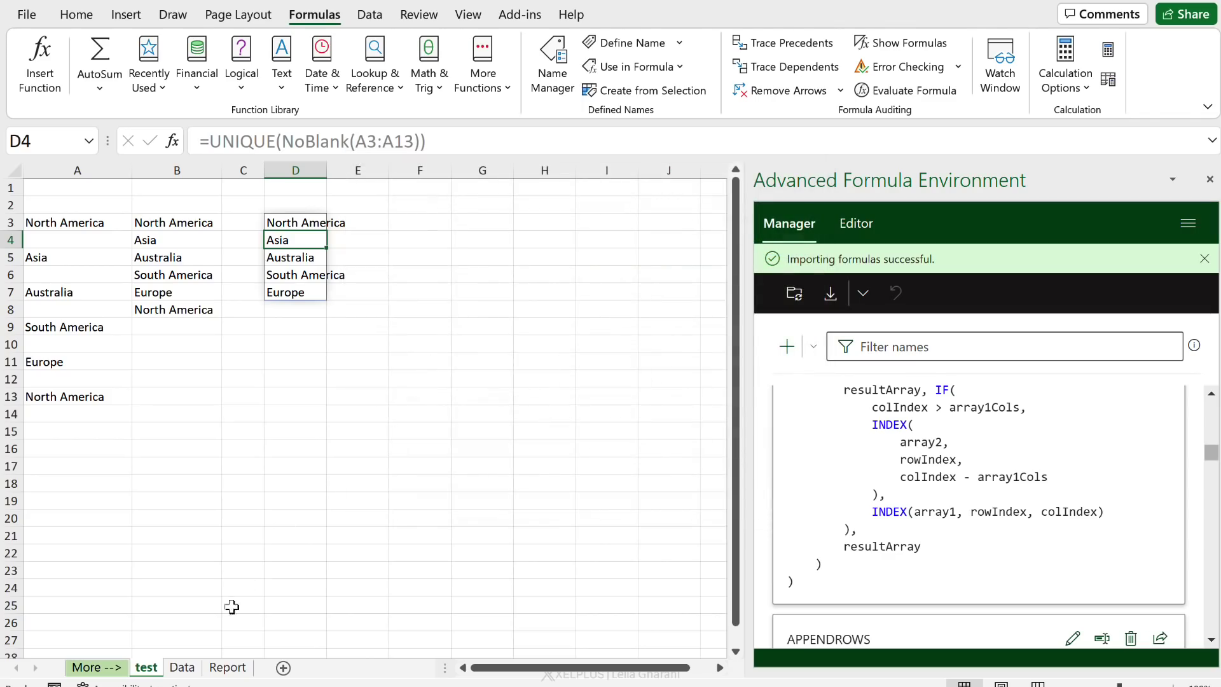
left_click(183, 668)
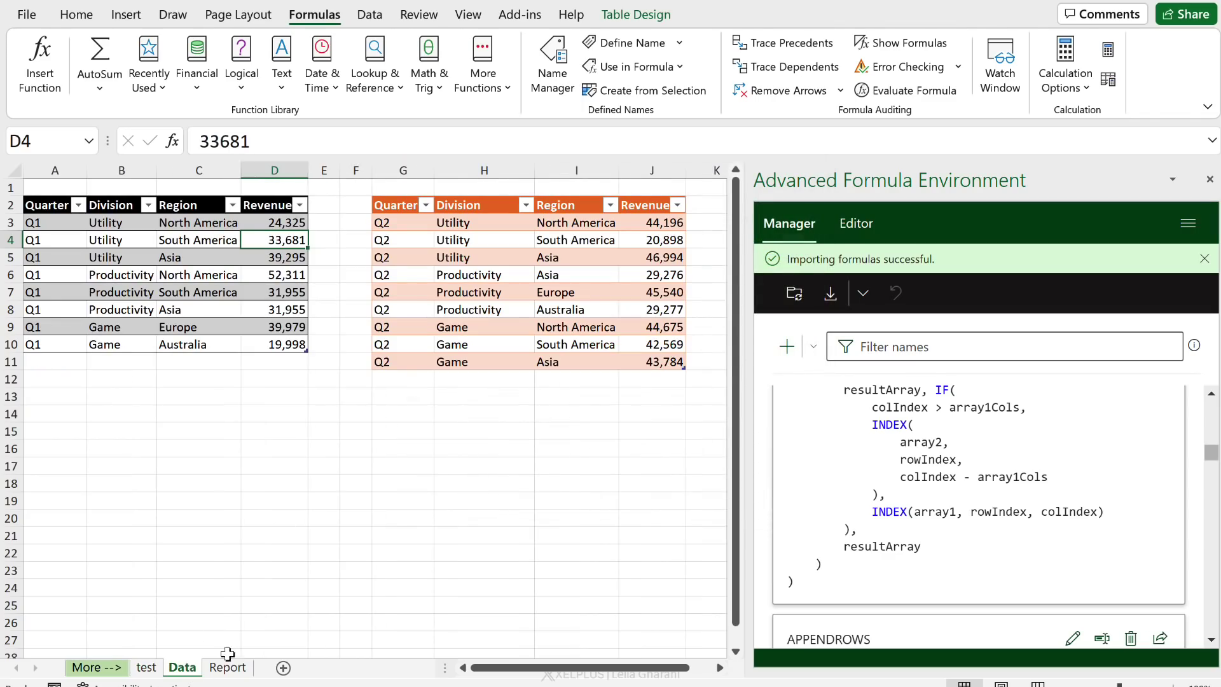
Close the formula pane and enter =APPENDROWS(Q1Table,Q2Table) in L3, spilling into L3:O19.
left_click_drag(497, 668, 643, 668)
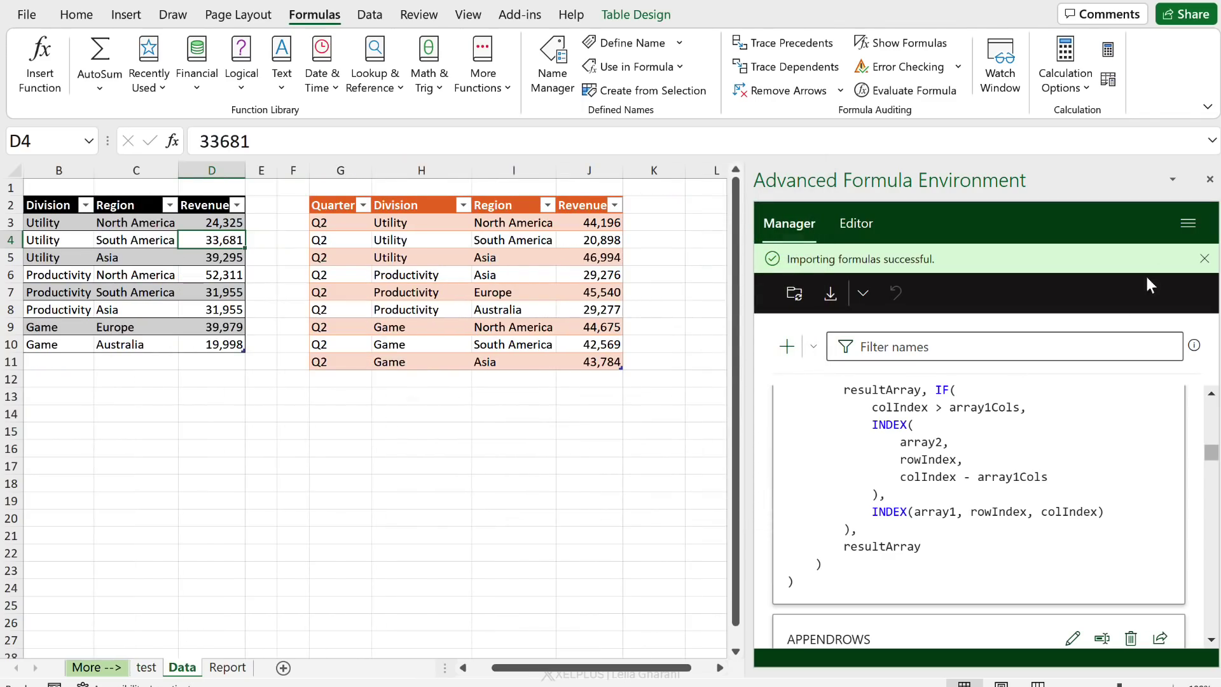
left_click(1210, 180)
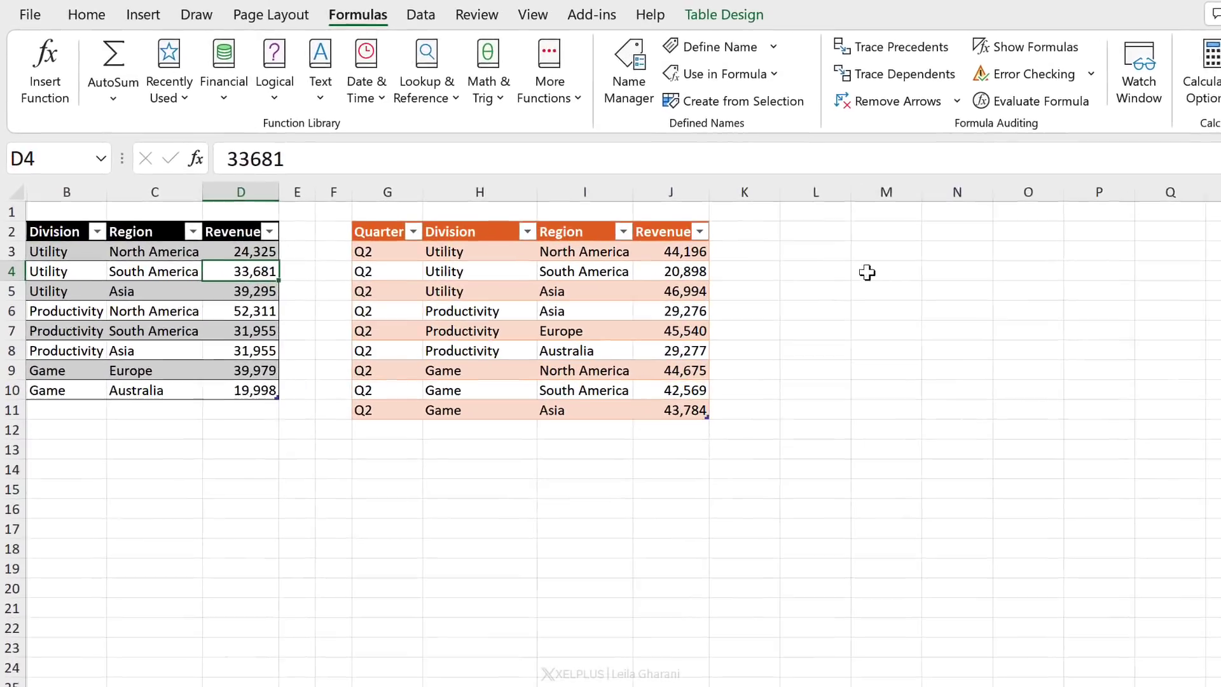
left_click(820, 251)
type("=")
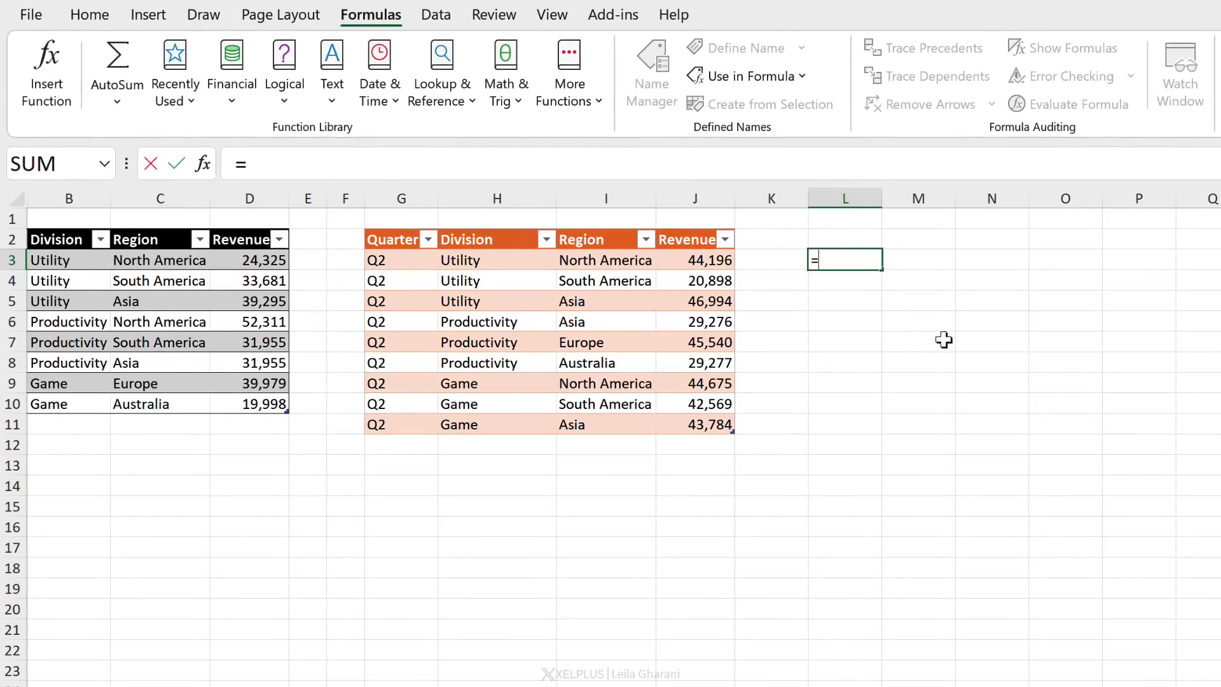
type("appe")
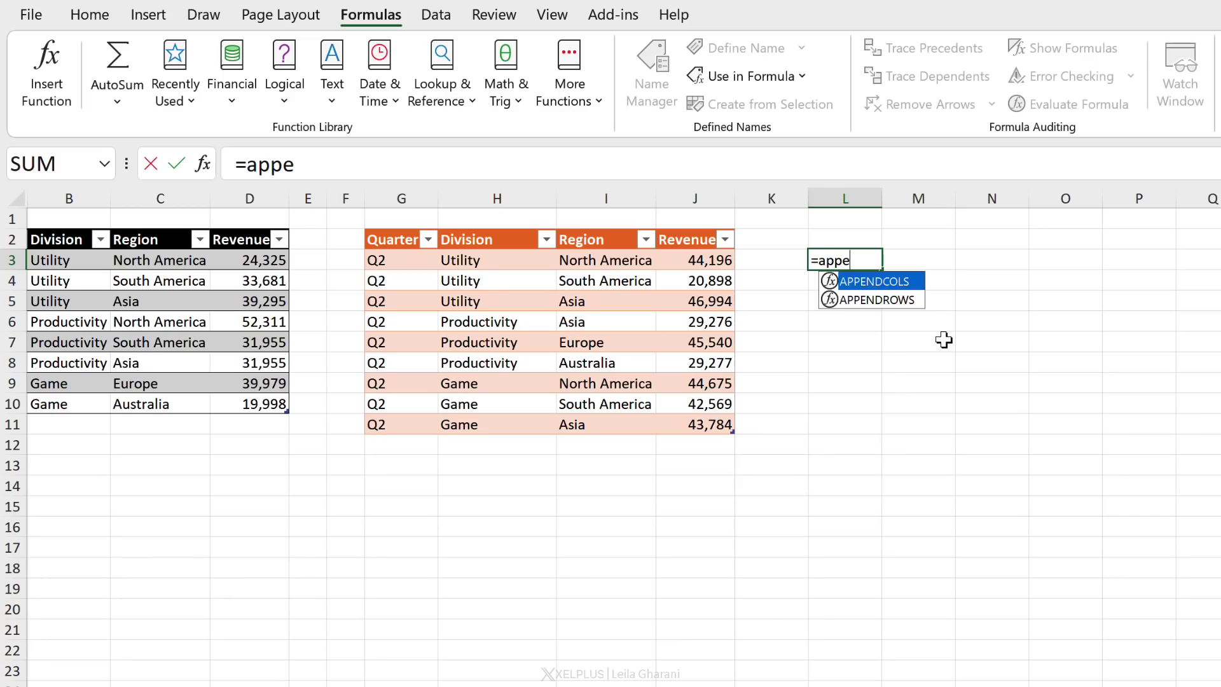
key("Down")
key("Tab")
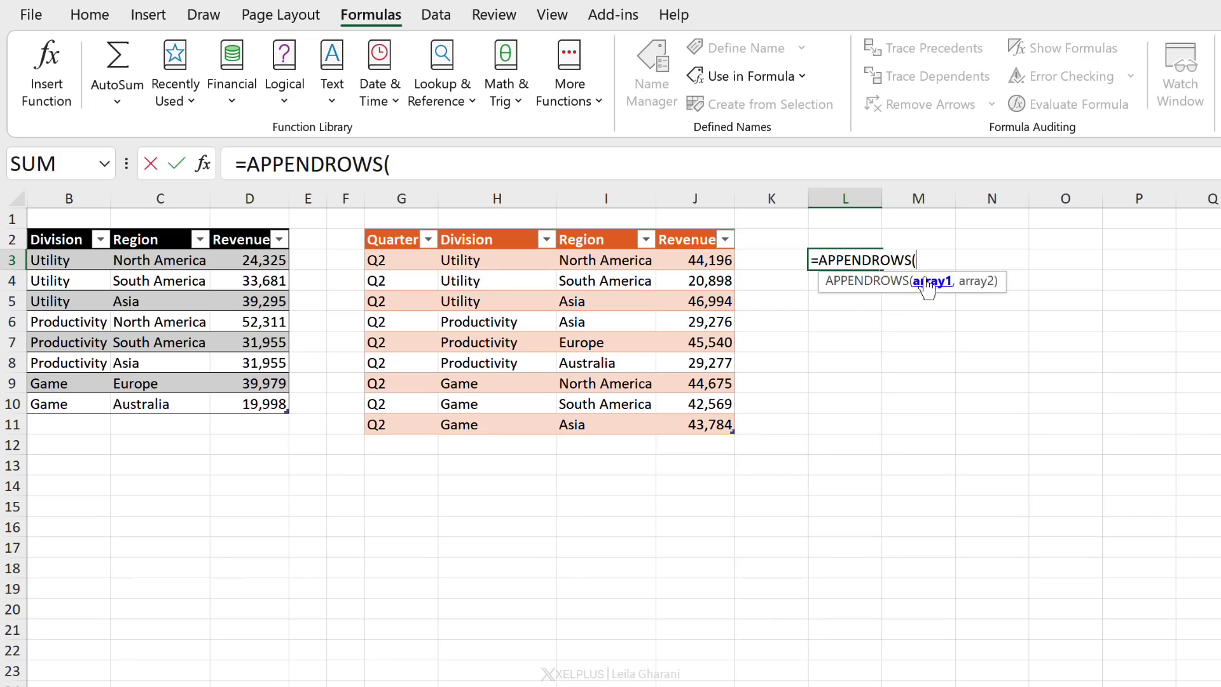
scroll(266, 432, "left", 1)
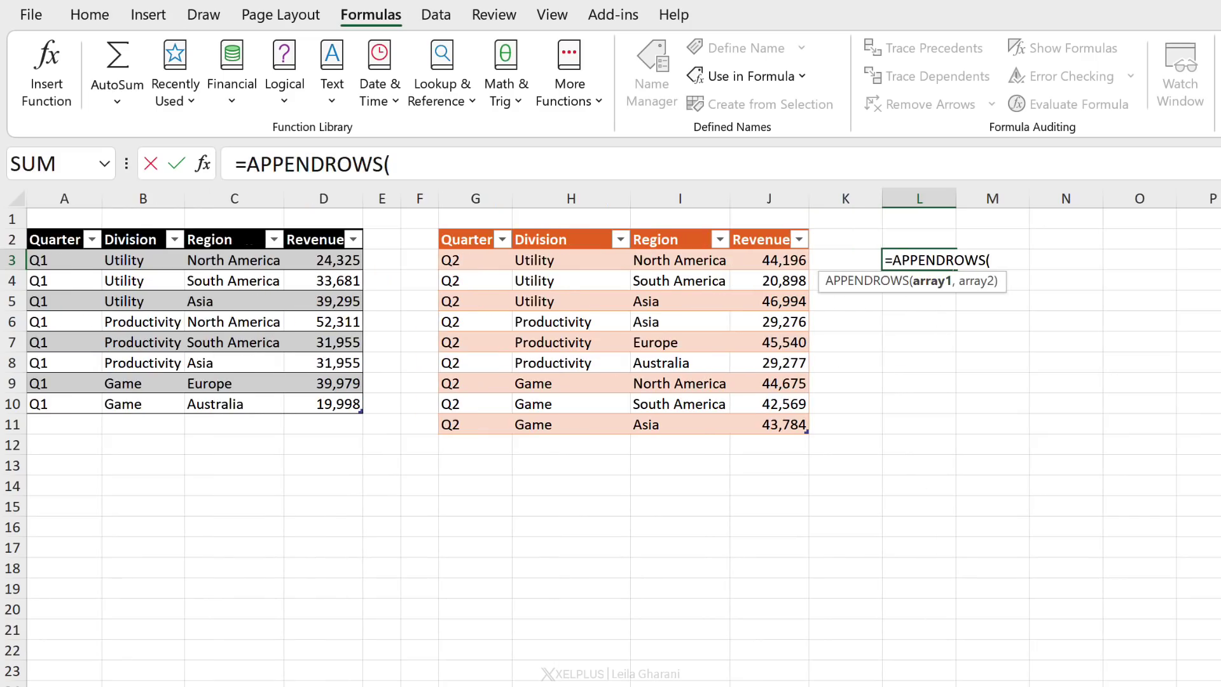
left_click_drag(47, 260, 348, 408)
left_click(483, 164)
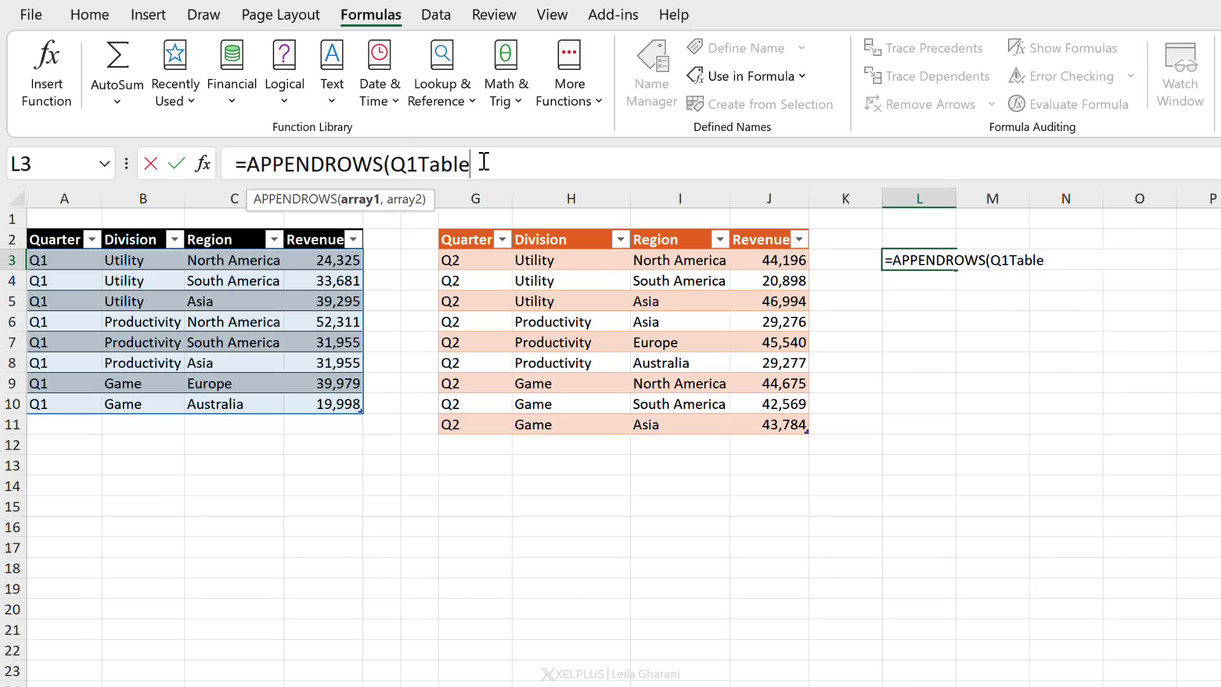
type(",")
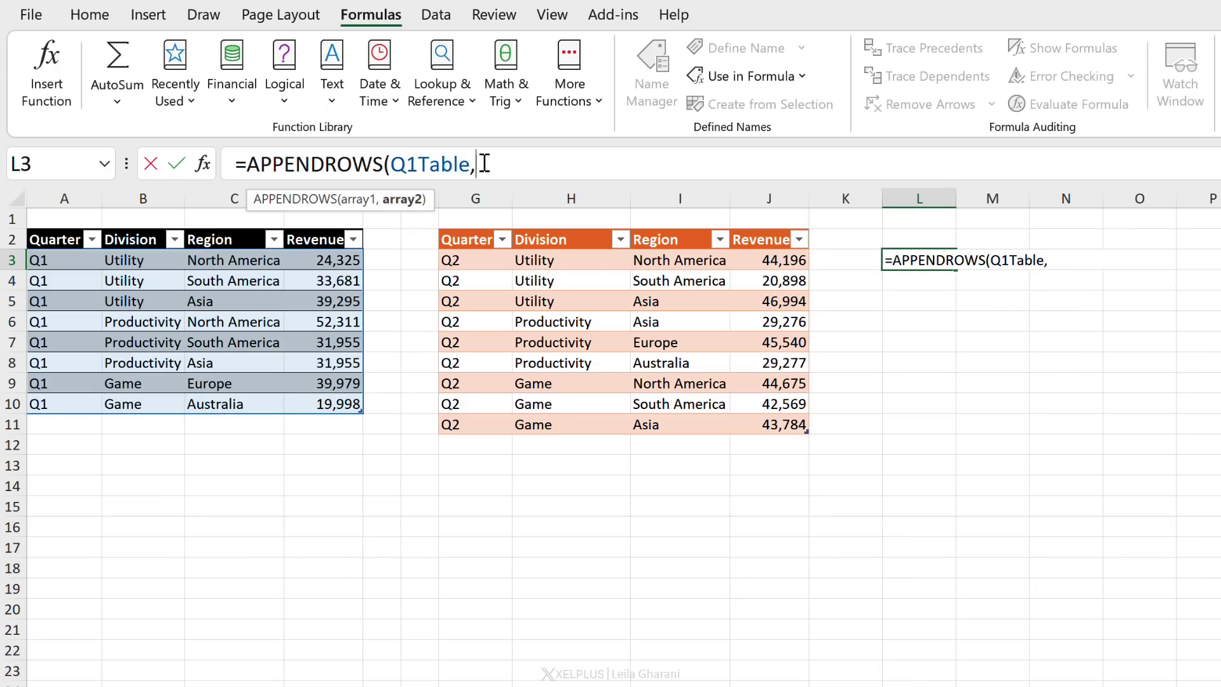
left_click(437, 225)
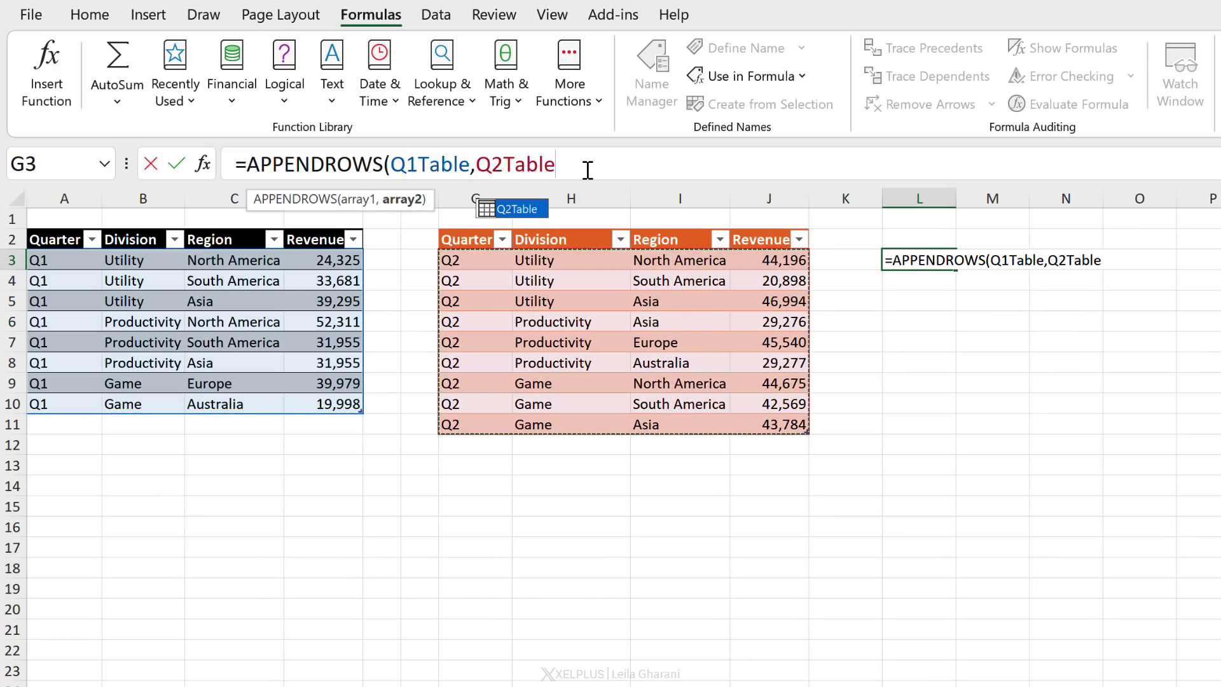
type(")")
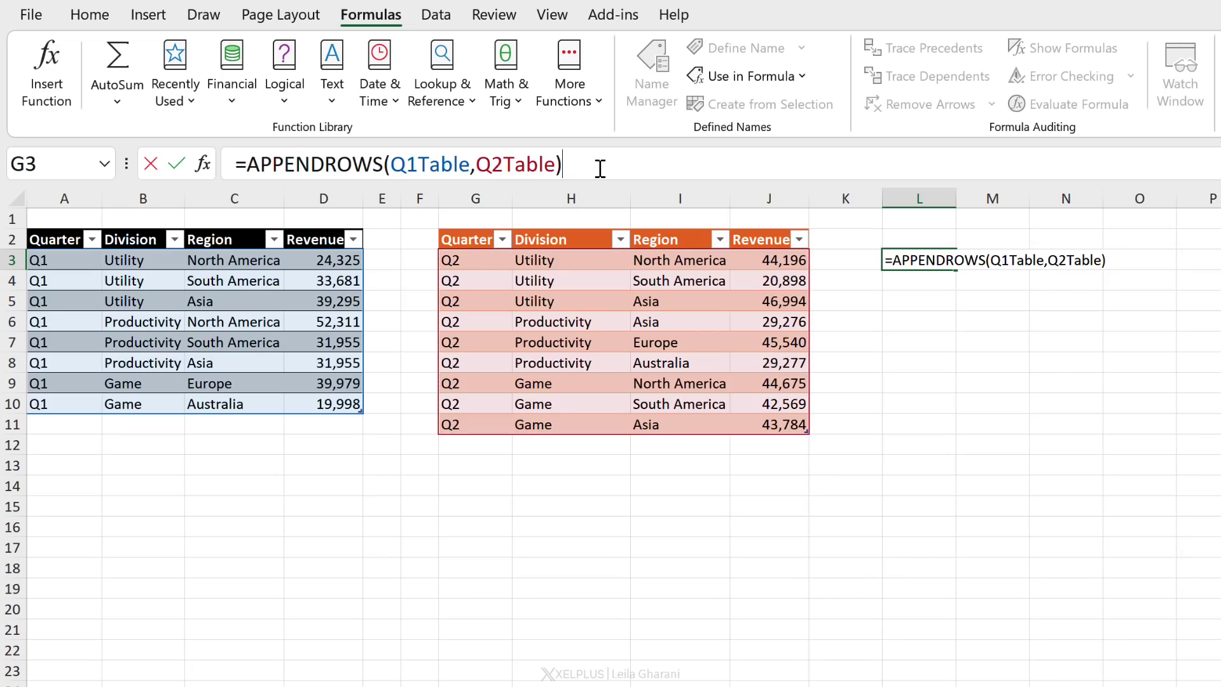
key("Return")
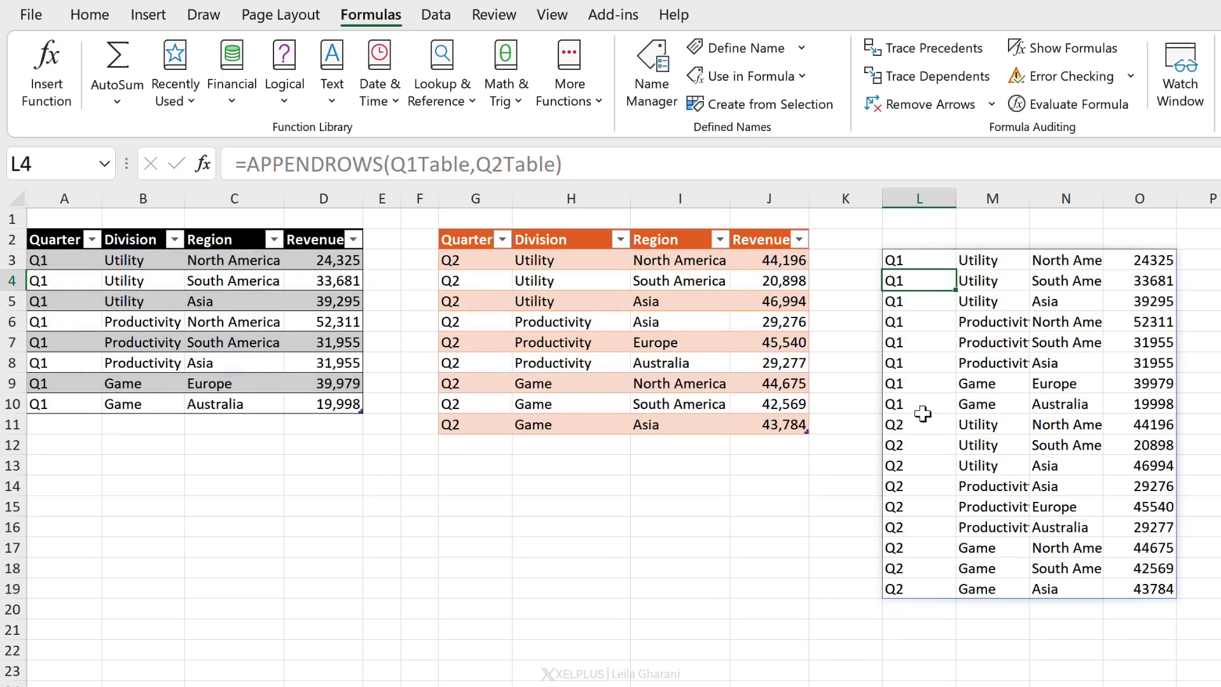
left_click_drag(922, 410, 925, 258)
key("Down")
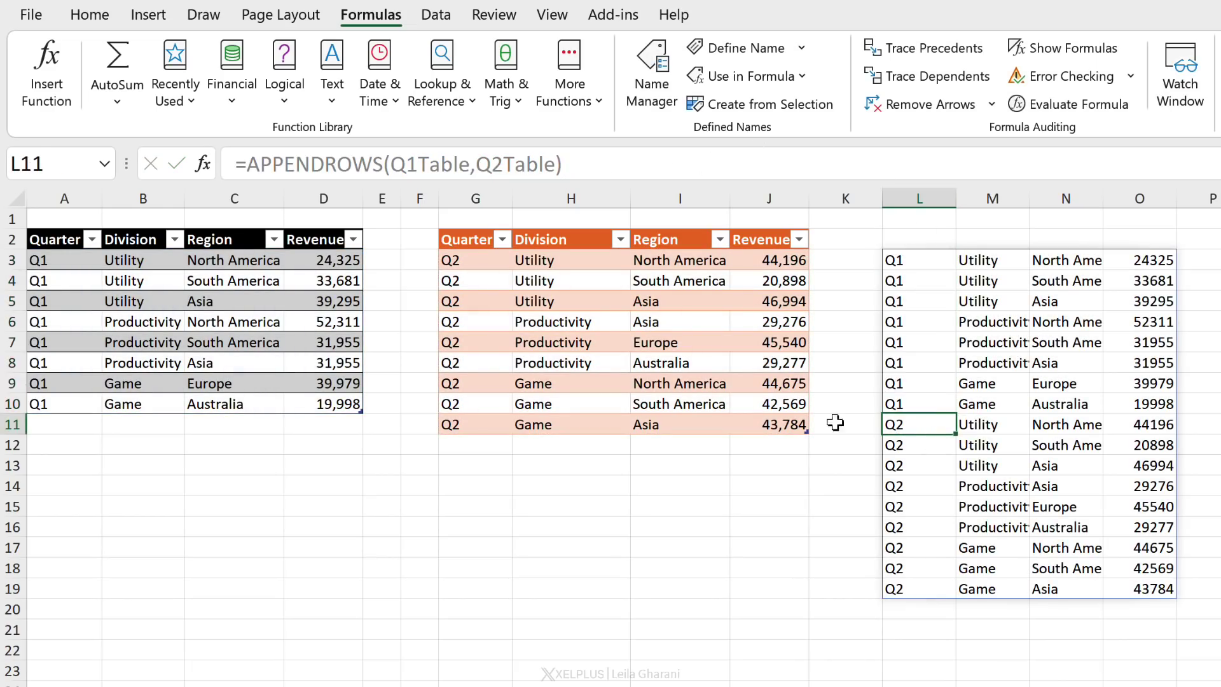
left_click(934, 401)
left_click_drag(925, 401, 1150, 405)
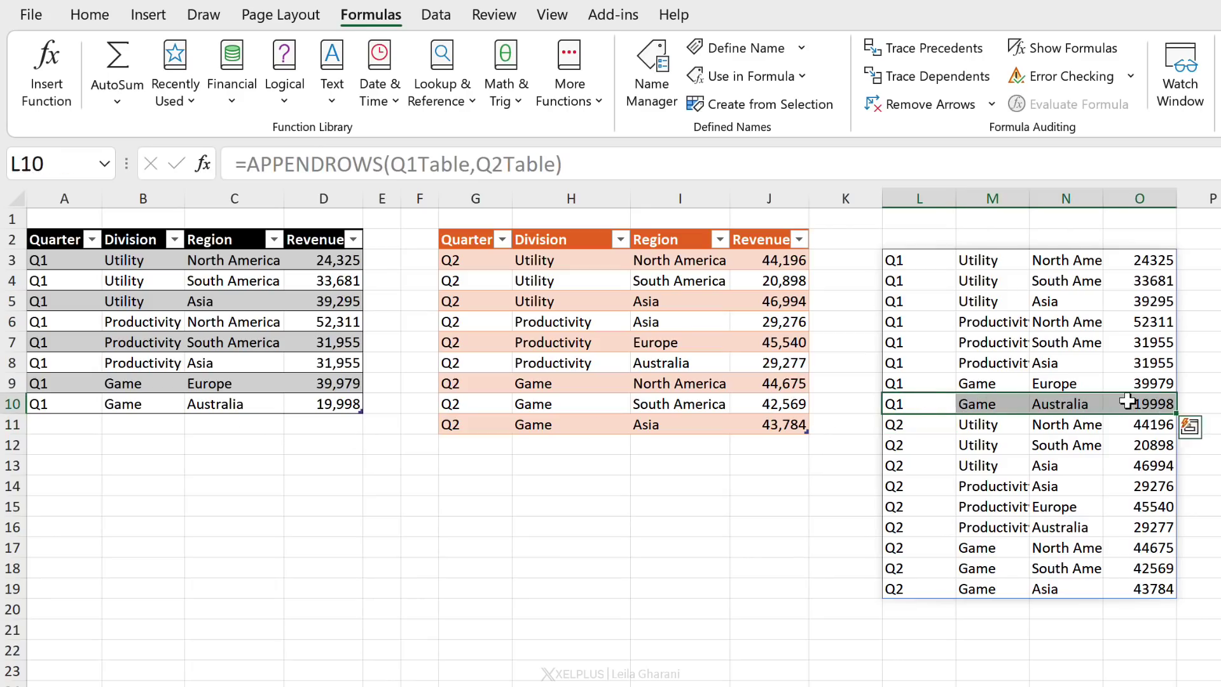
left_click(80, 422)
type("Q1")
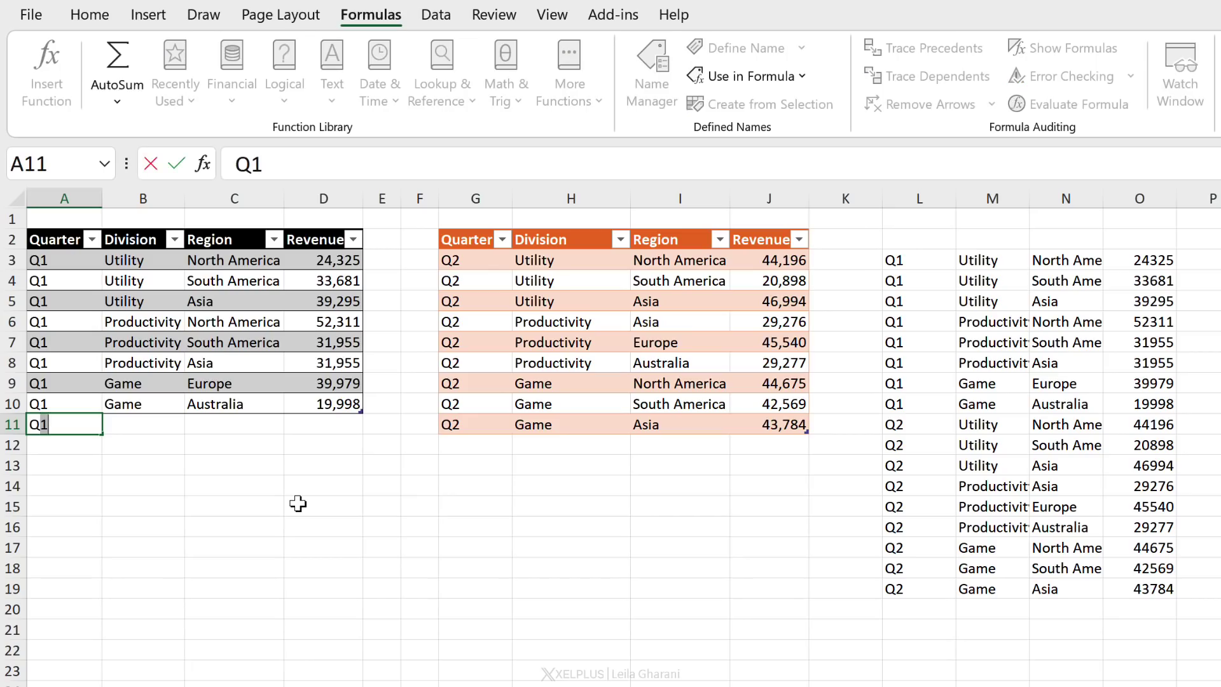
key("Tab")
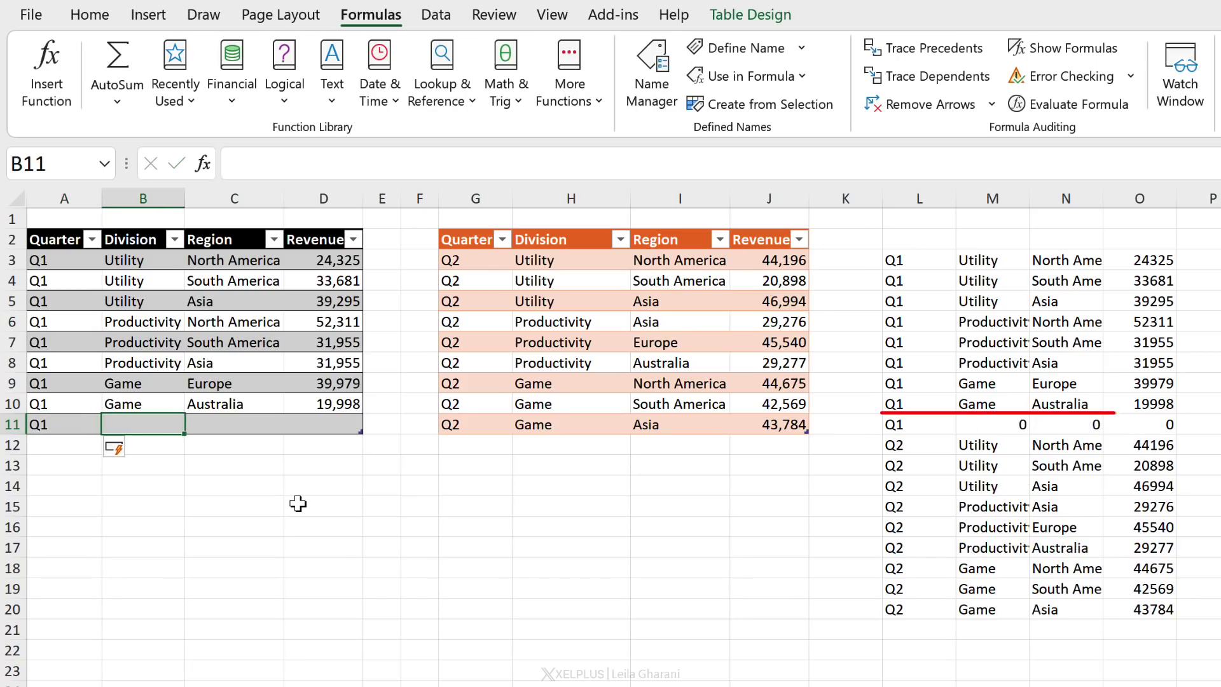
type("Health")
key("Tab")
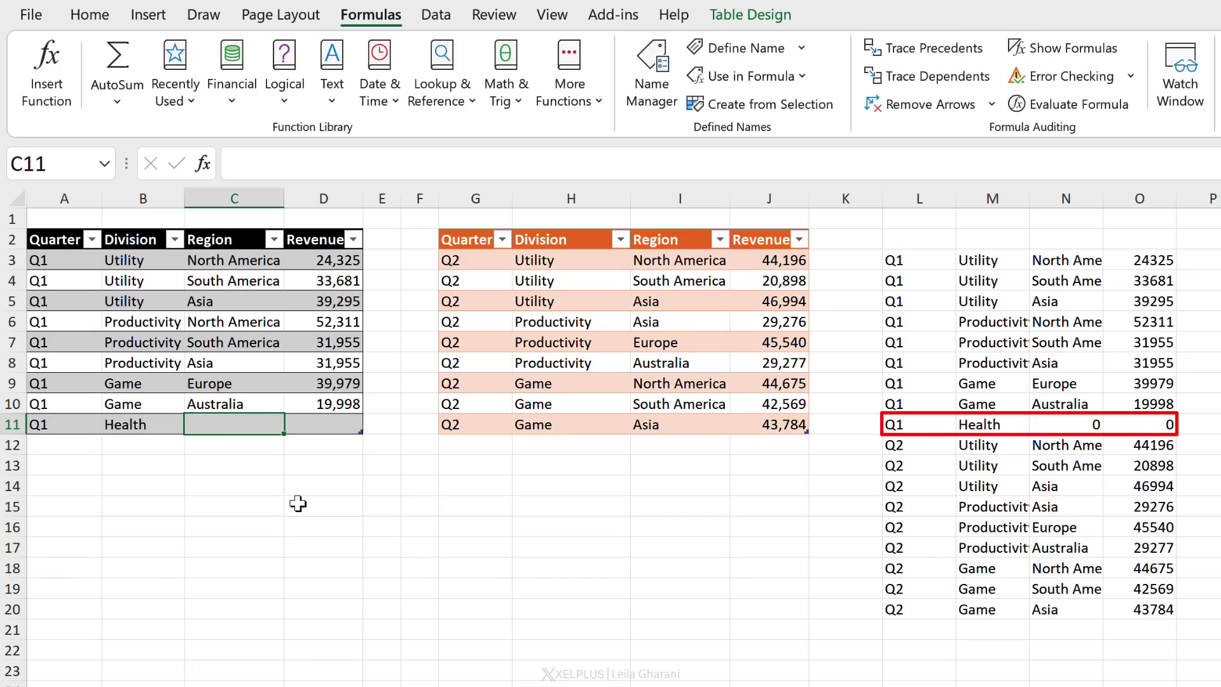
type("Australia")
key("Tab")
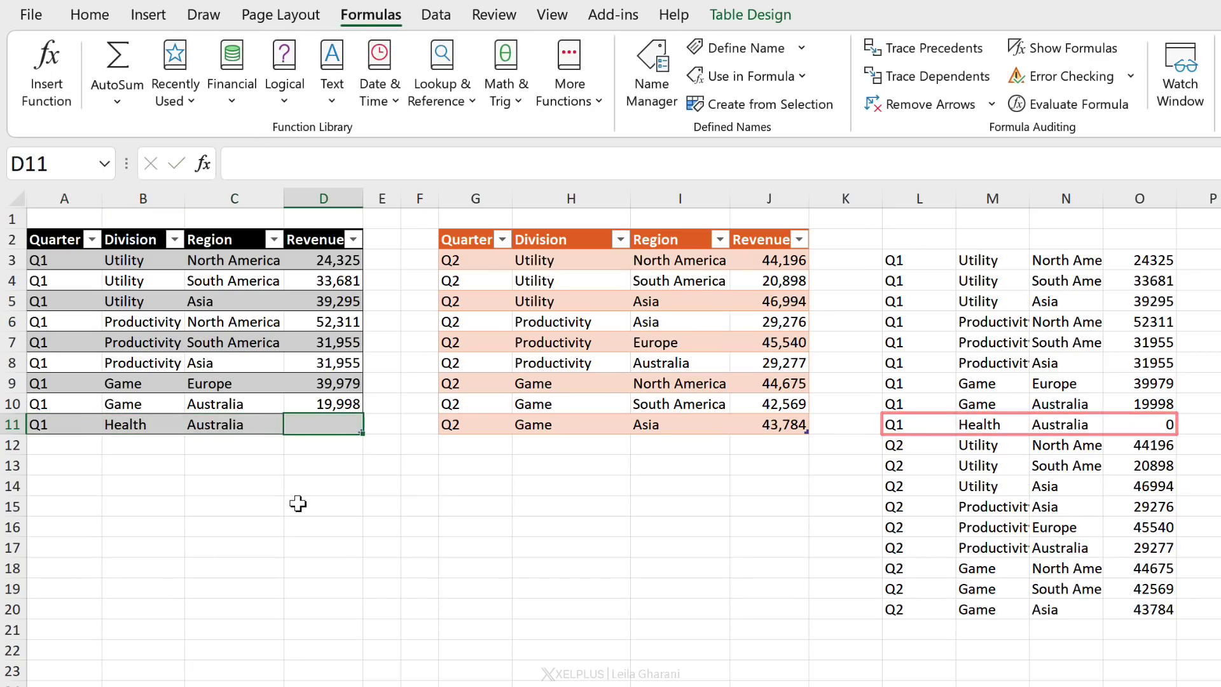
type("2000")
key("Return")
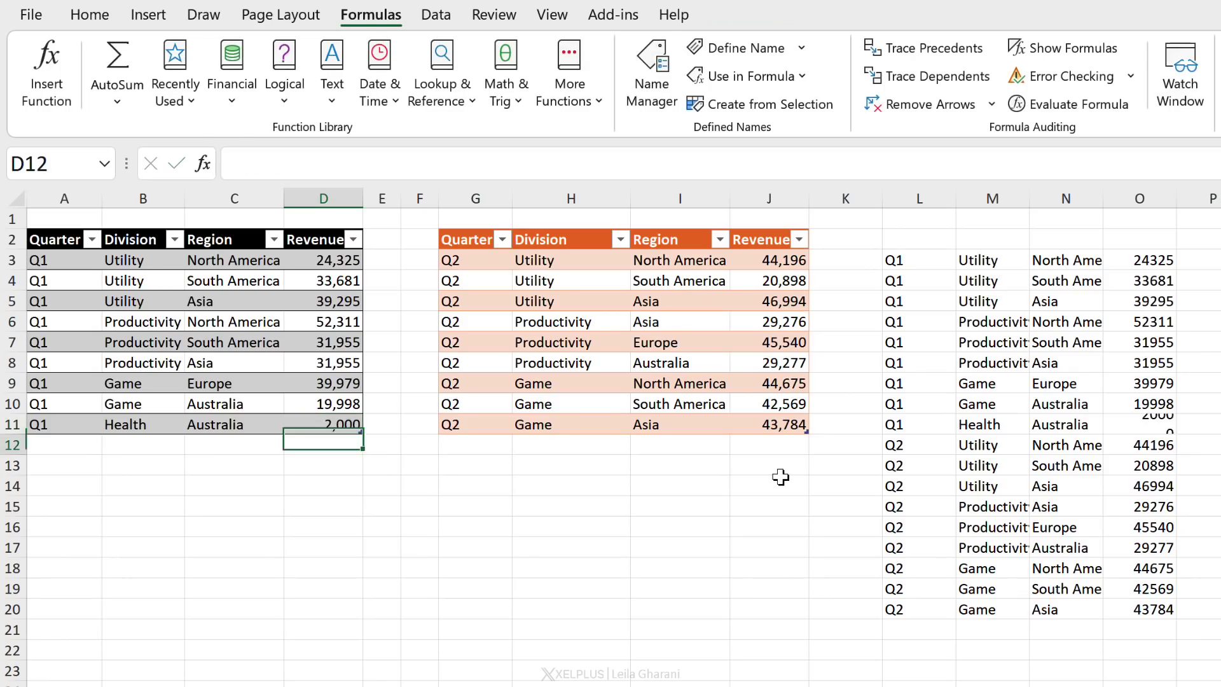
right_click(127, 423)
mouse_move(248, 501)
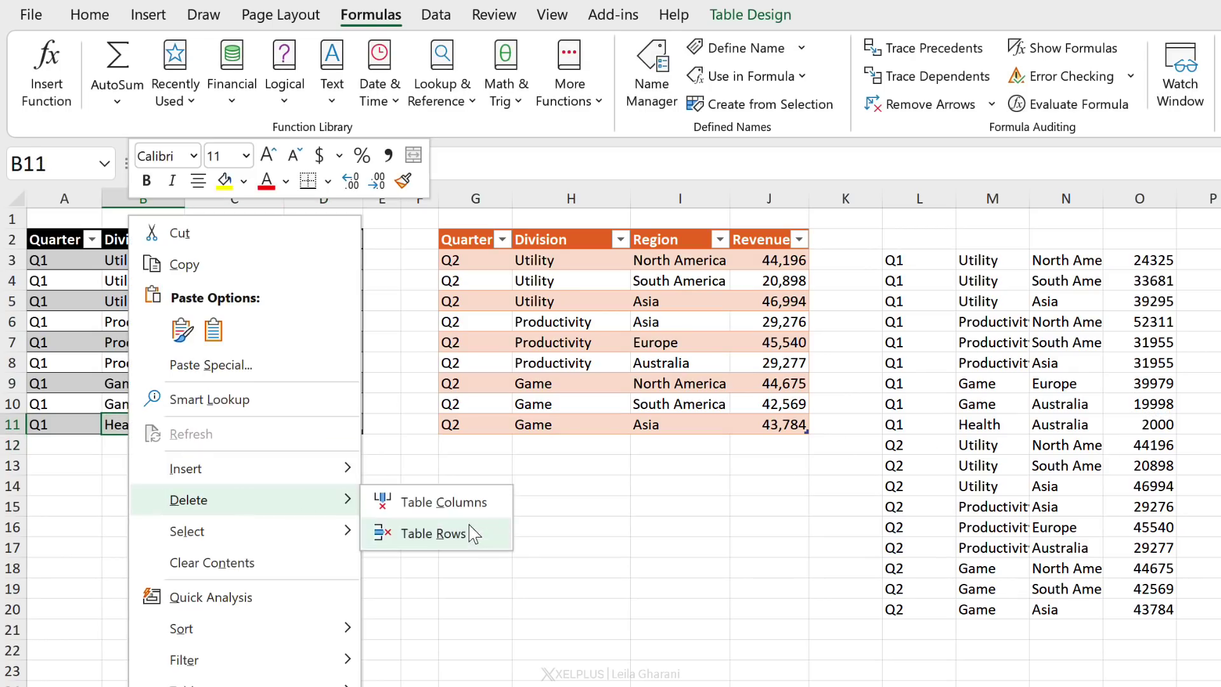
left_click(420, 533)
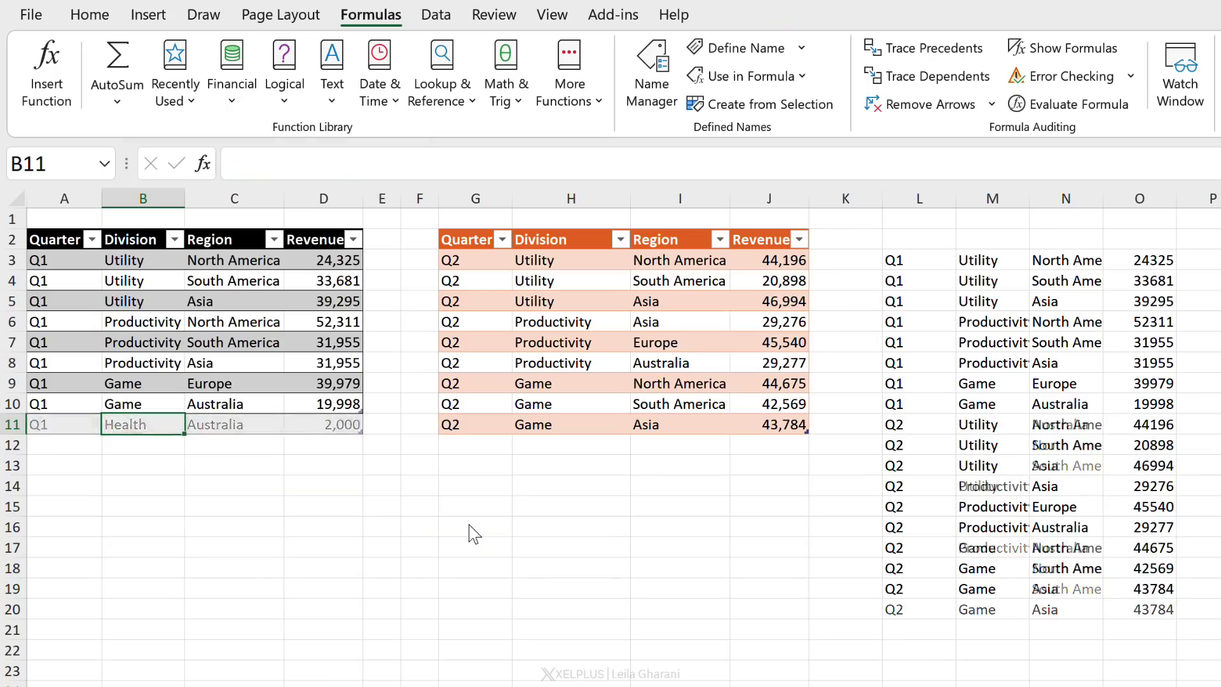
left_click(928, 267)
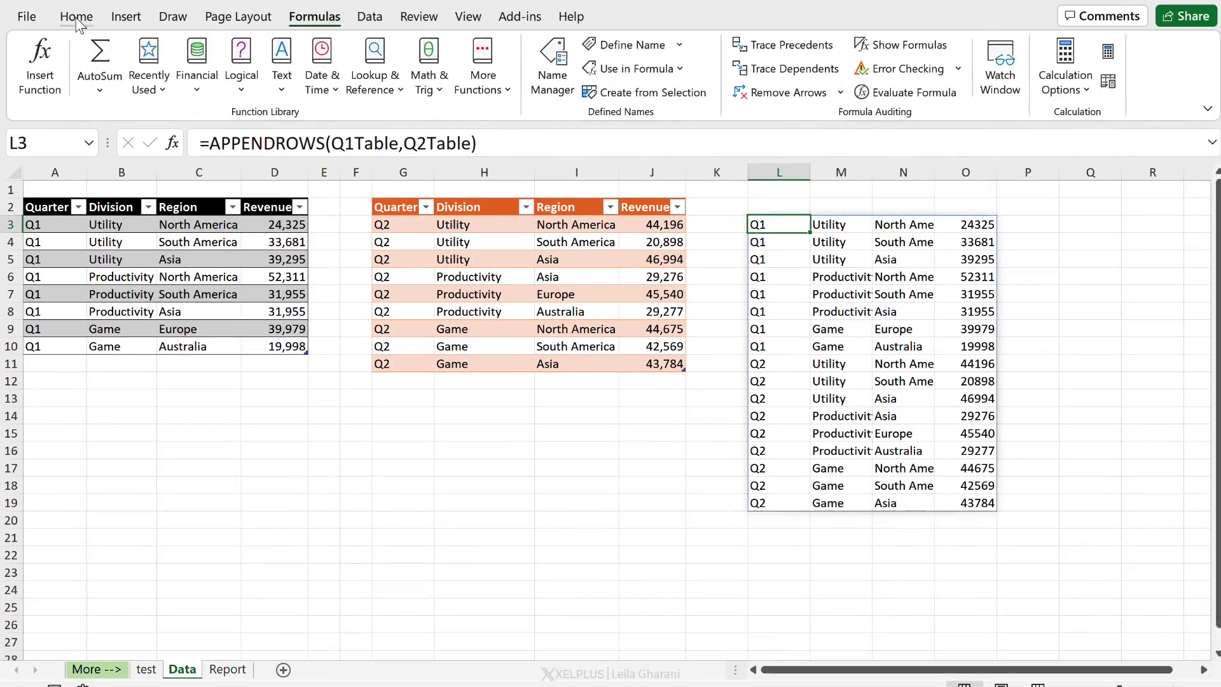
Open the Advanced Formula Environment, widen its pane, and filter names by 'text' to show TEXTREVERSE.
left_click(77, 18)
left_click(1119, 88)
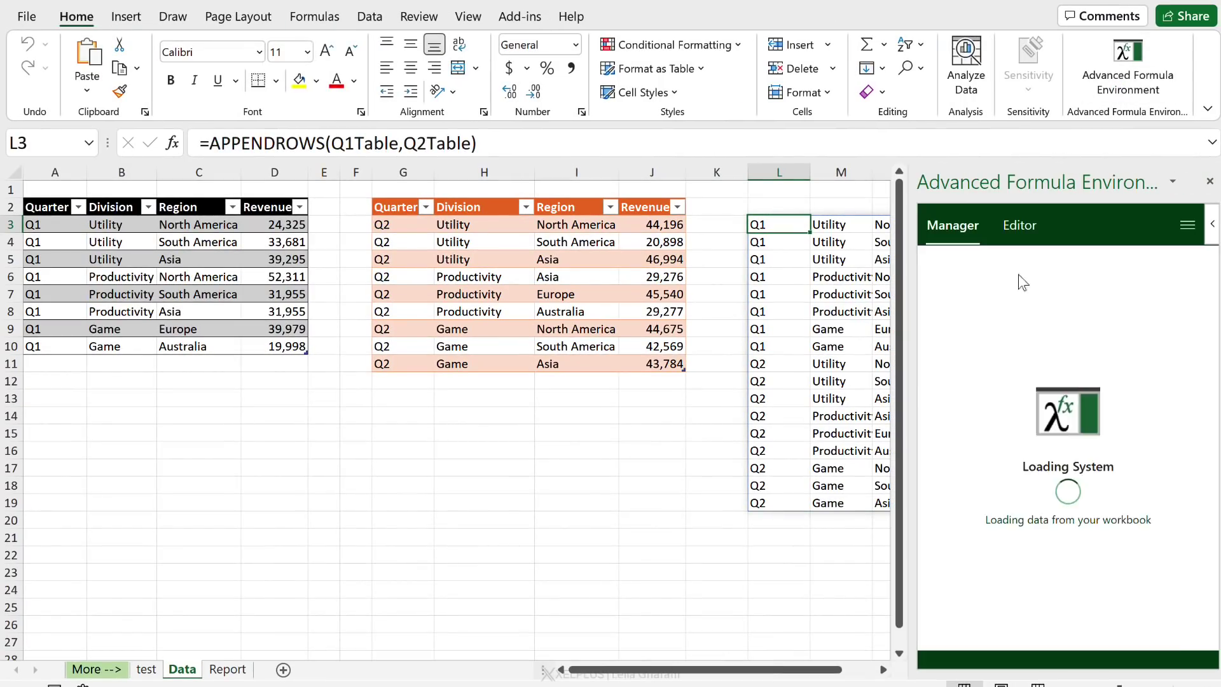
left_click_drag(913, 394, 776, 394)
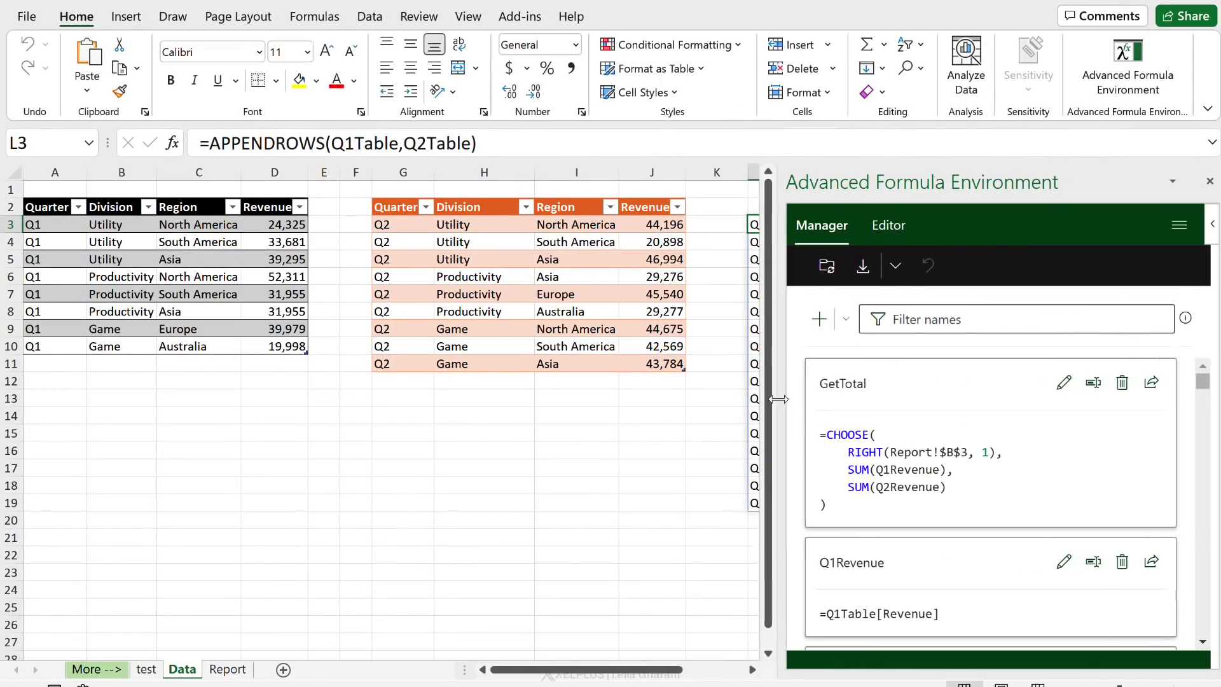
left_click(966, 319)
type("text")
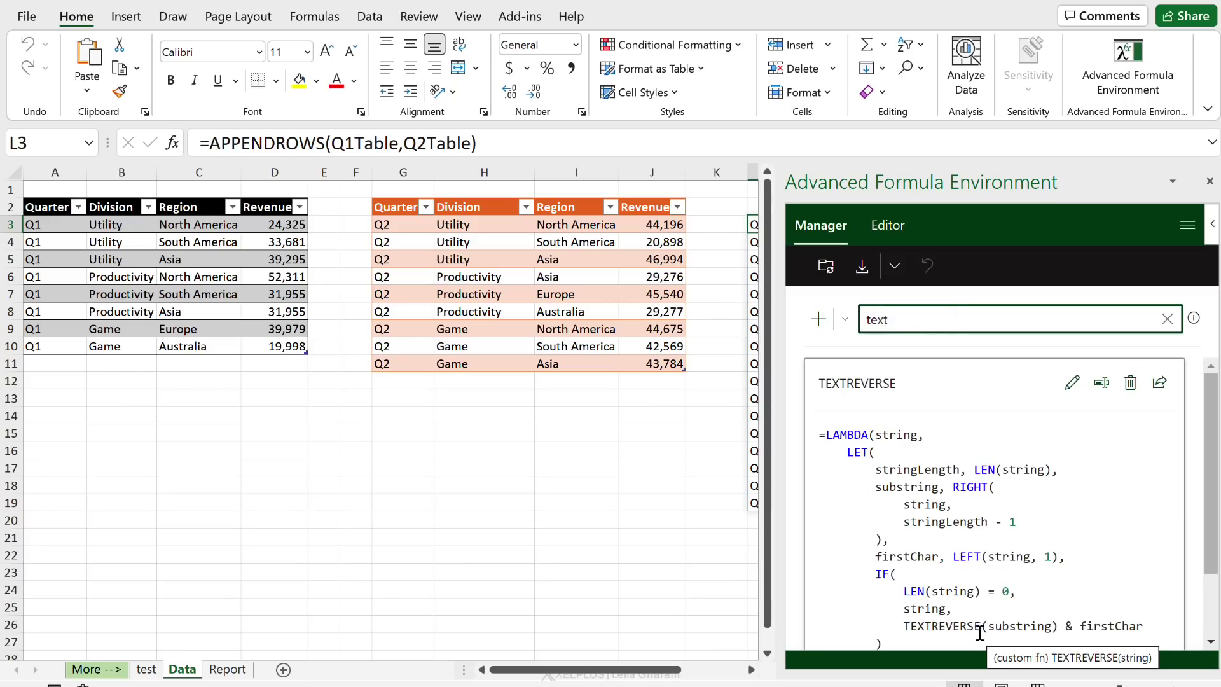
left_click_drag(980, 633, 896, 626)
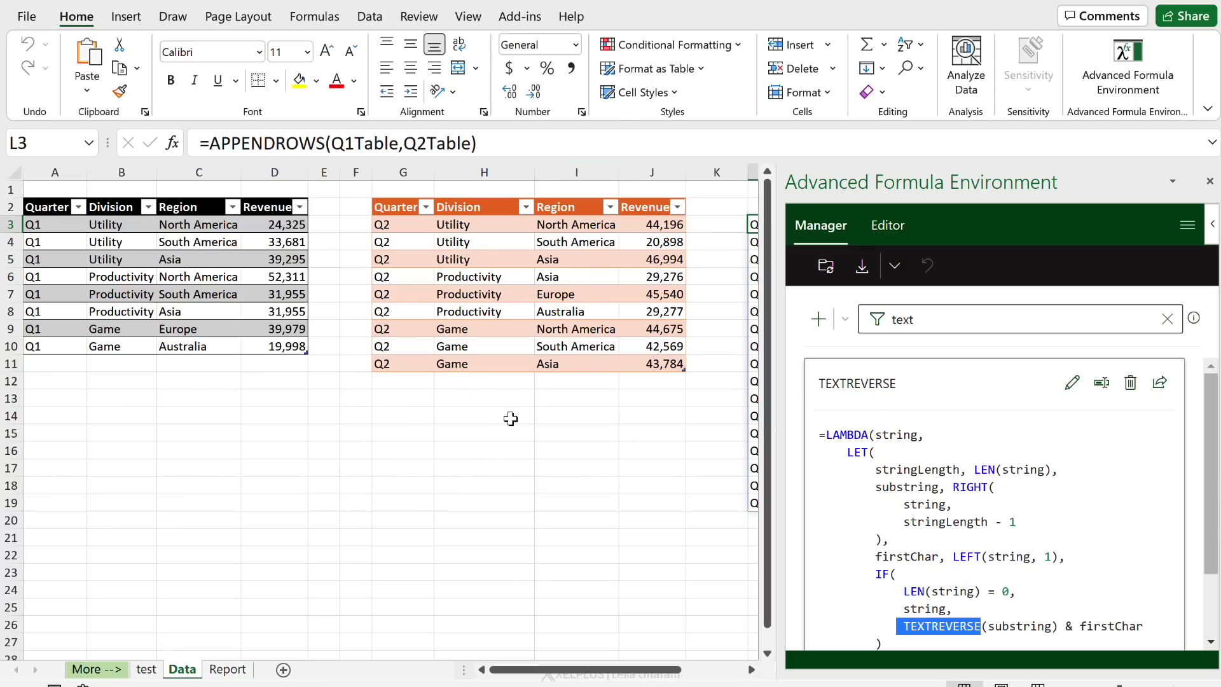
Enter =TEXTREVERSE(C10) in C14 to reverse Australia into ailartsuA.
left_click(215, 409)
type("=tex")
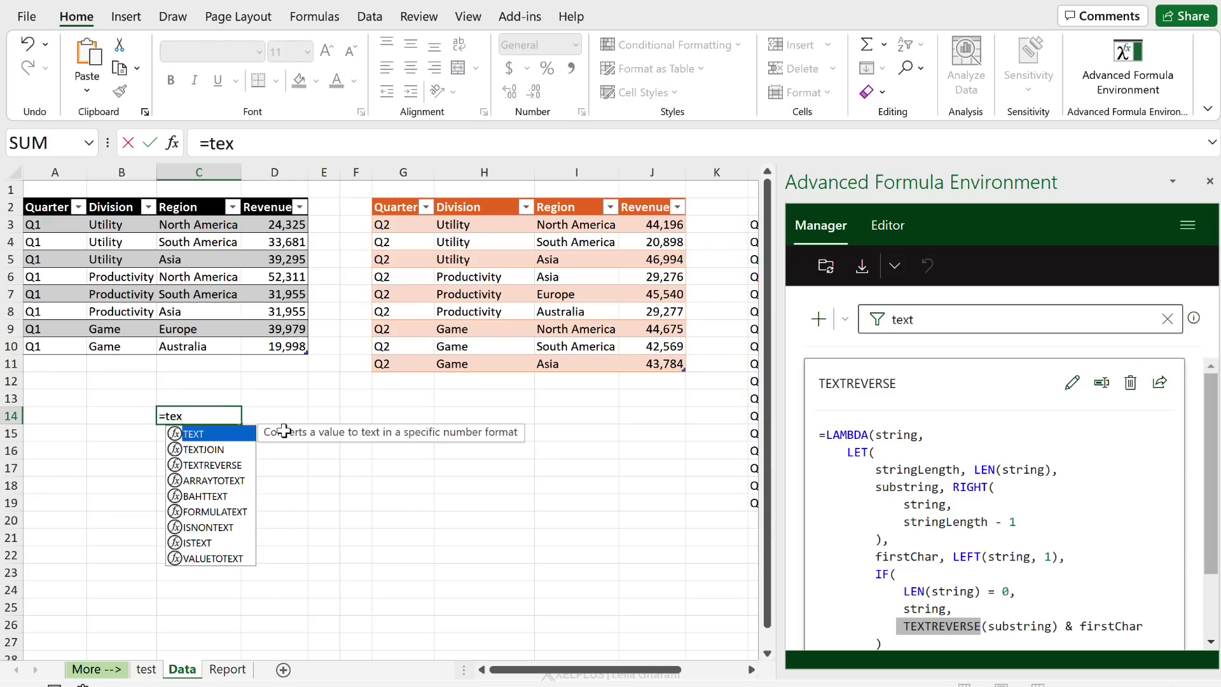
key("Down")
key("Down")
key("Tab")
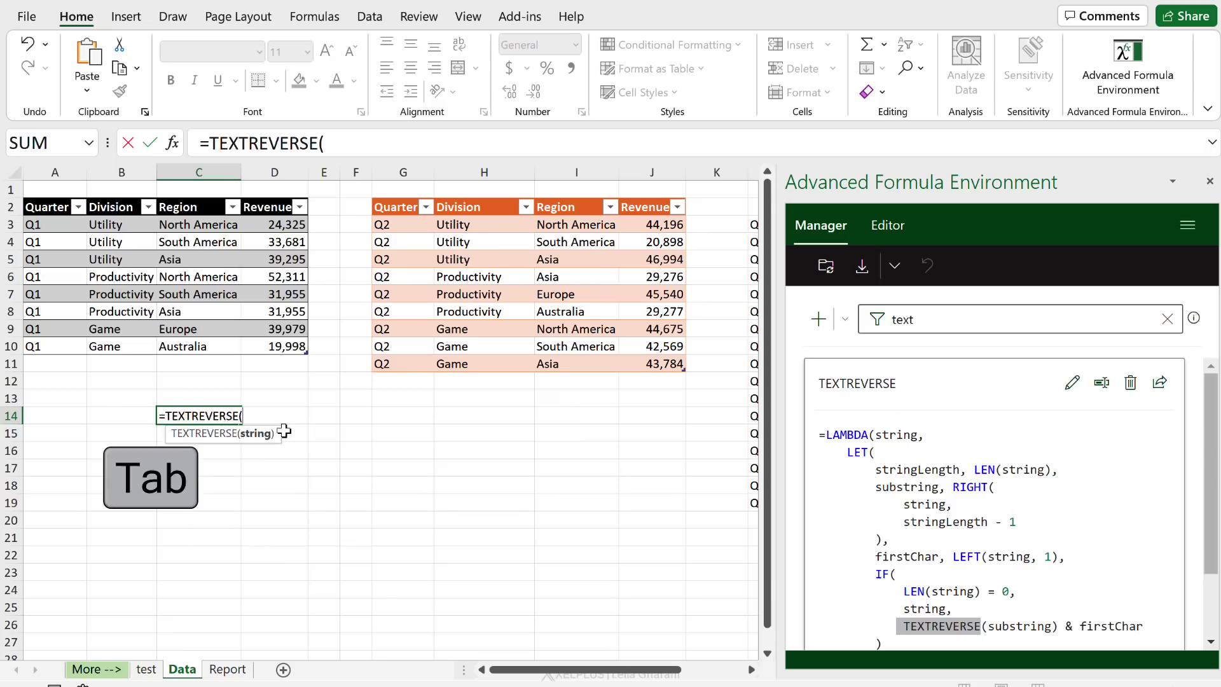
left_click(197, 345)
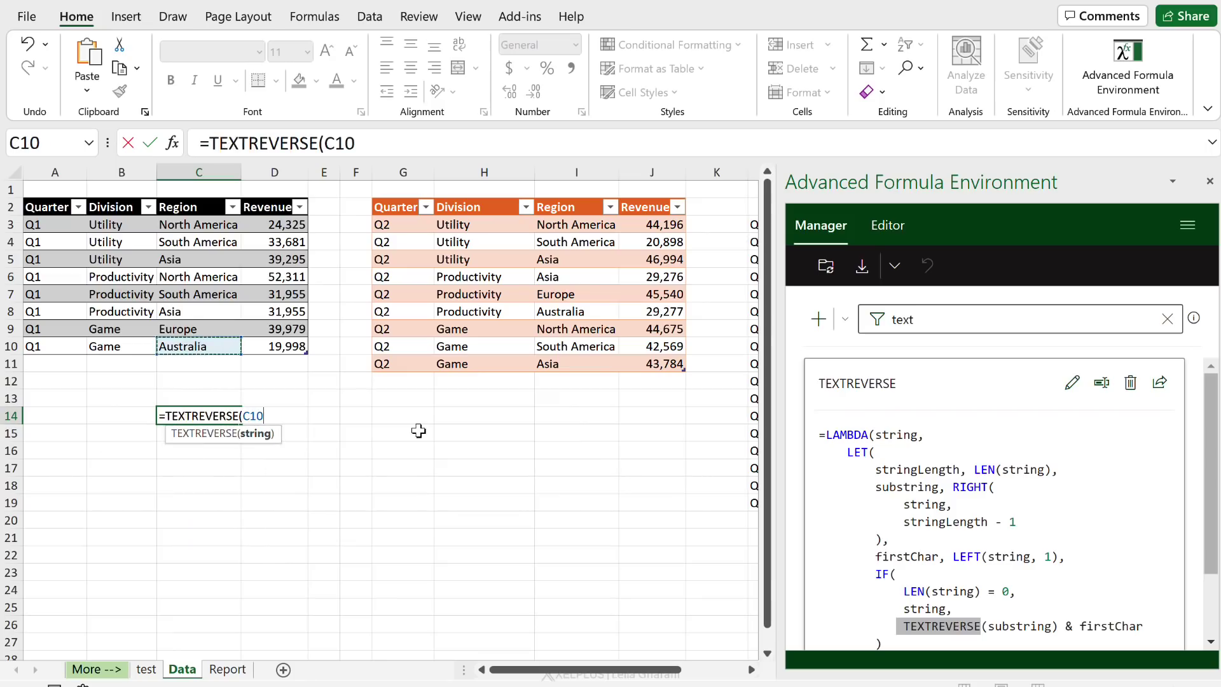
type(")")
key("Return")
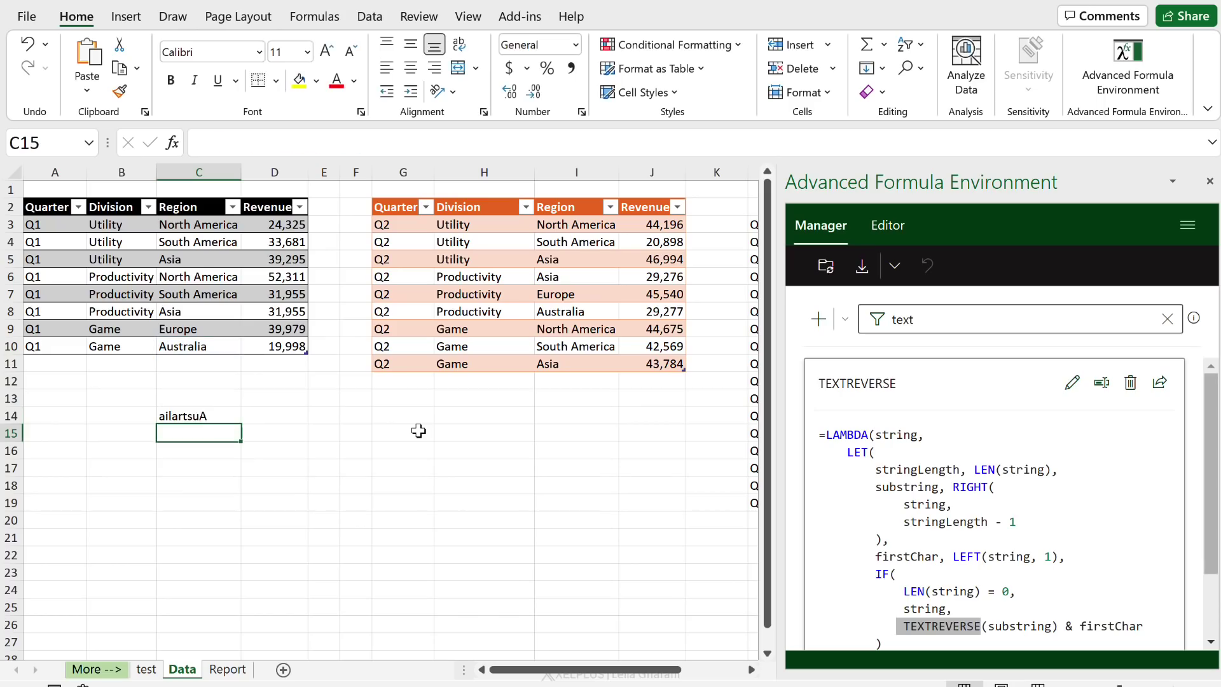
key("Up")
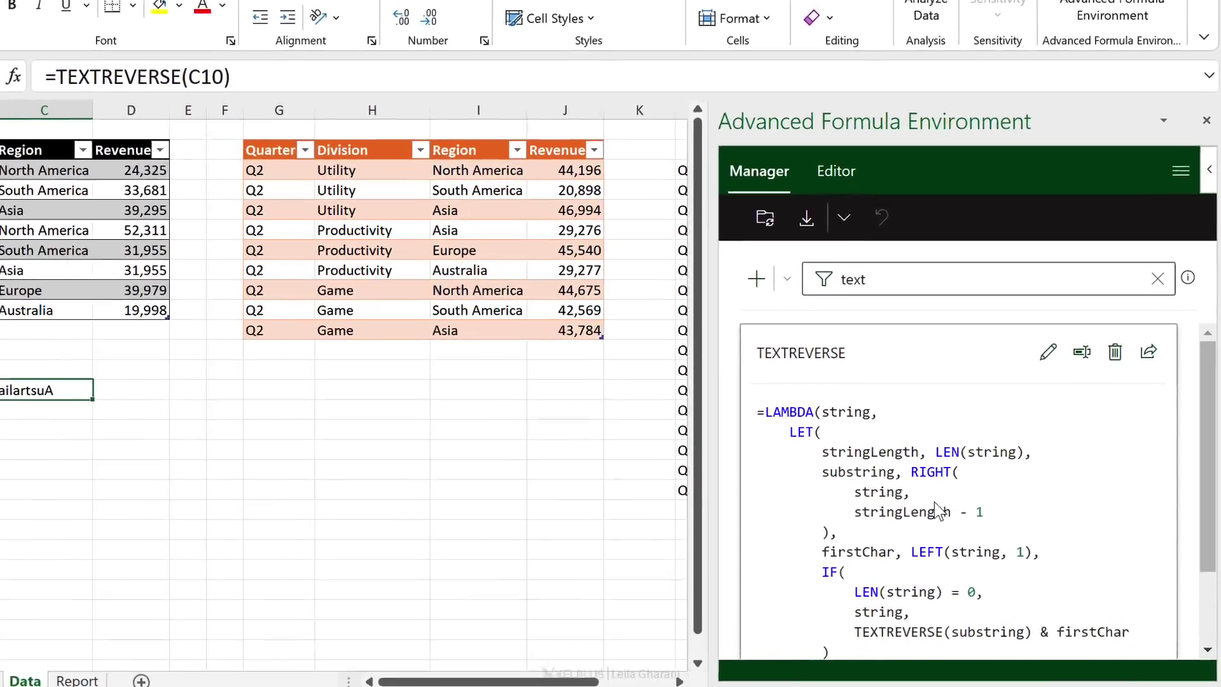
scroll(953, 531, "down", 3)
scroll(954, 531, "up", 2)
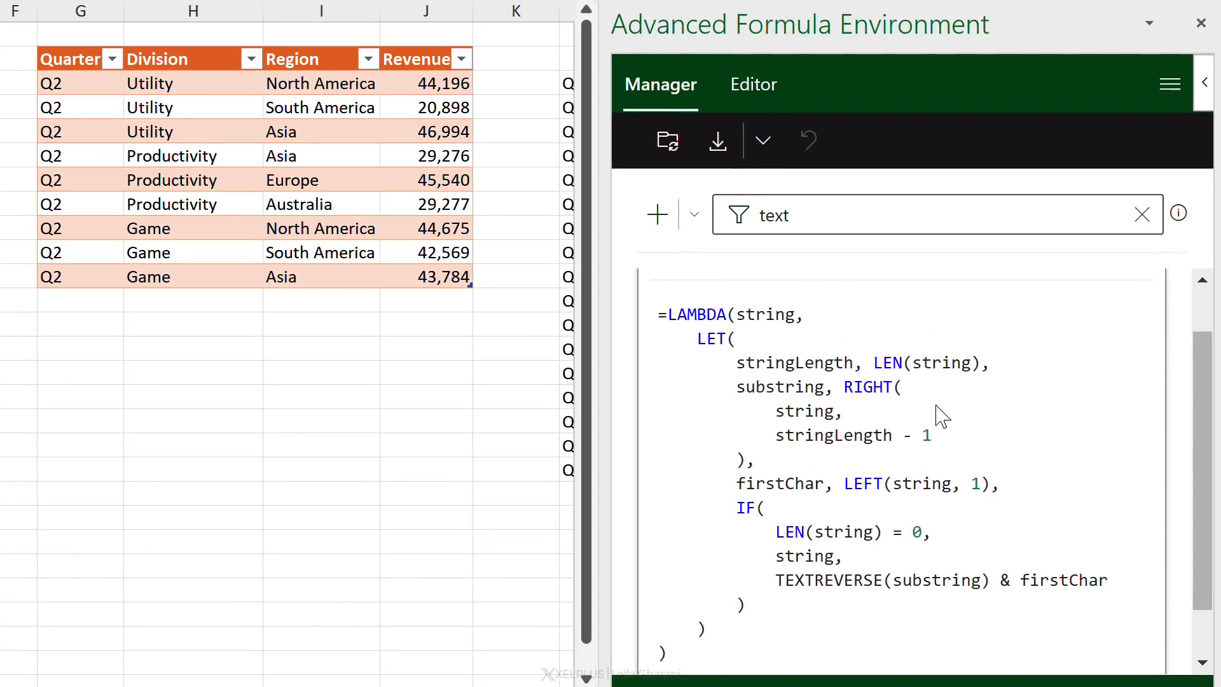
scroll(934, 416, "up", 1)
In the TEXTREVERSE editor, wrap the RIGHT(...) substring on line 4 in LOWER().
left_click(1011, 316)
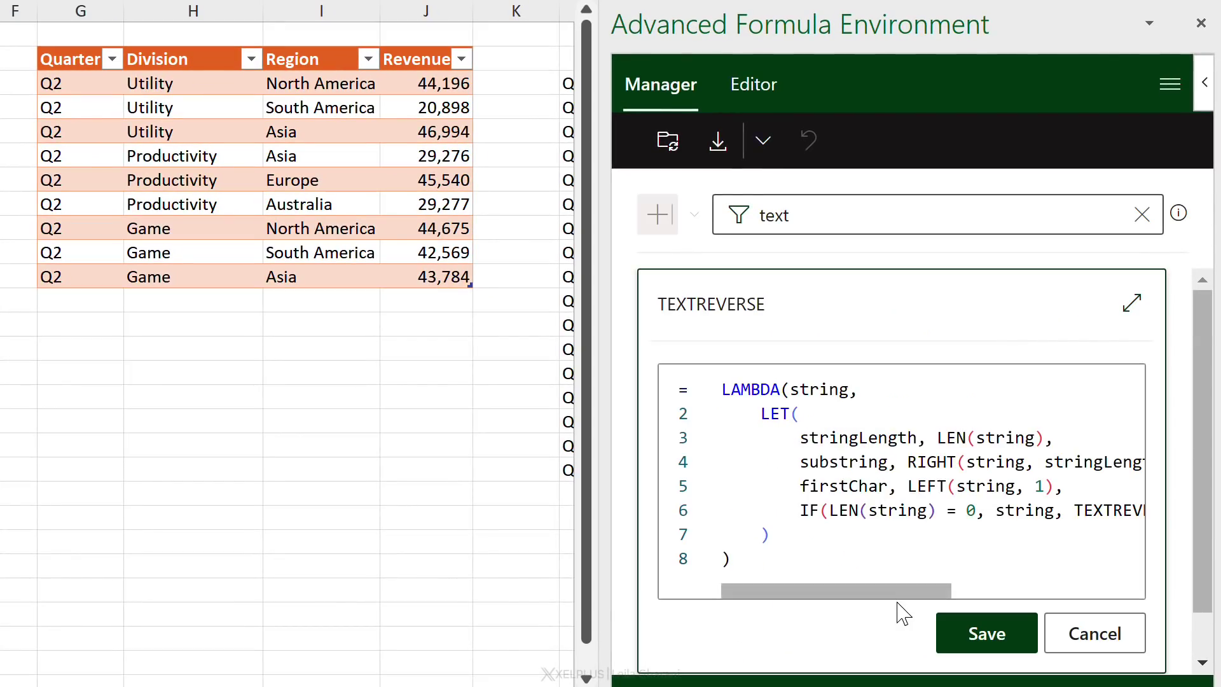
left_click_drag(903, 592, 1074, 595)
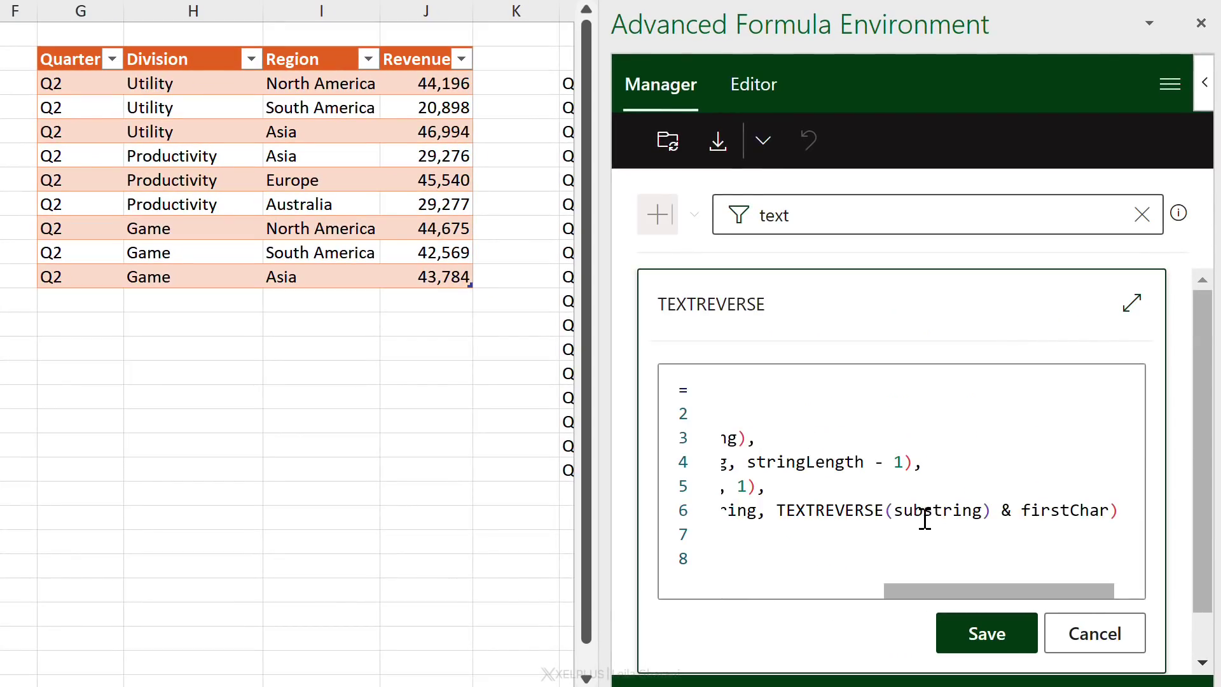
left_click_drag(965, 591, 790, 593)
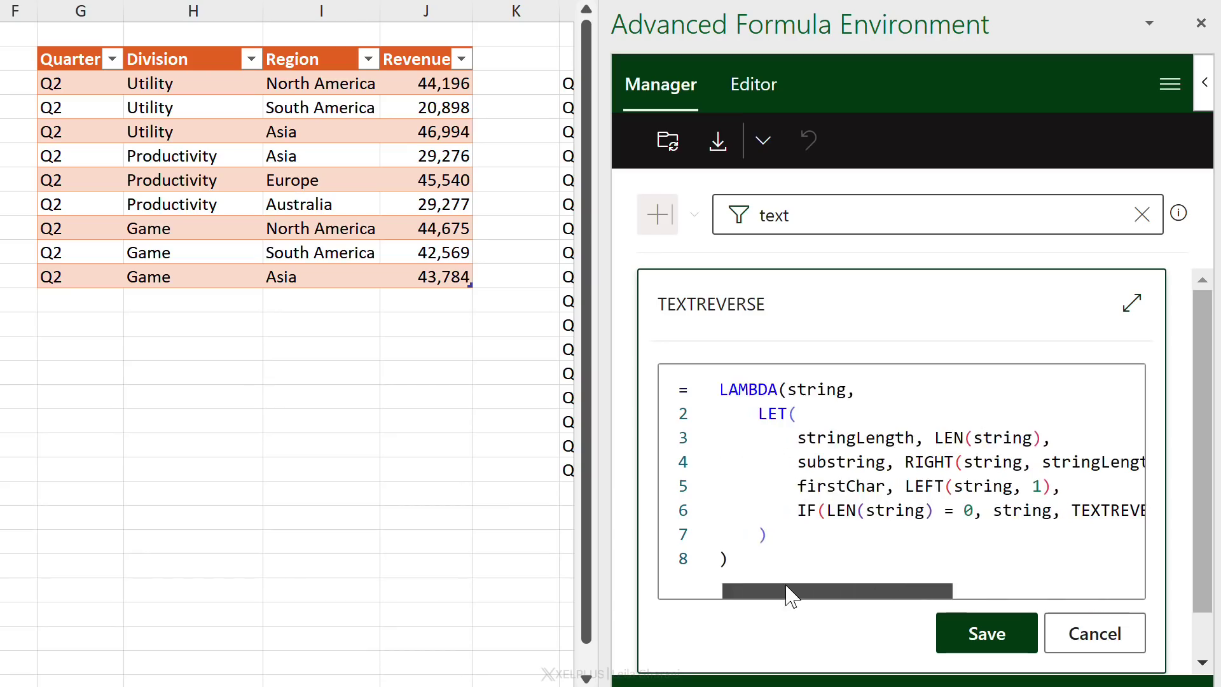
left_click(908, 463)
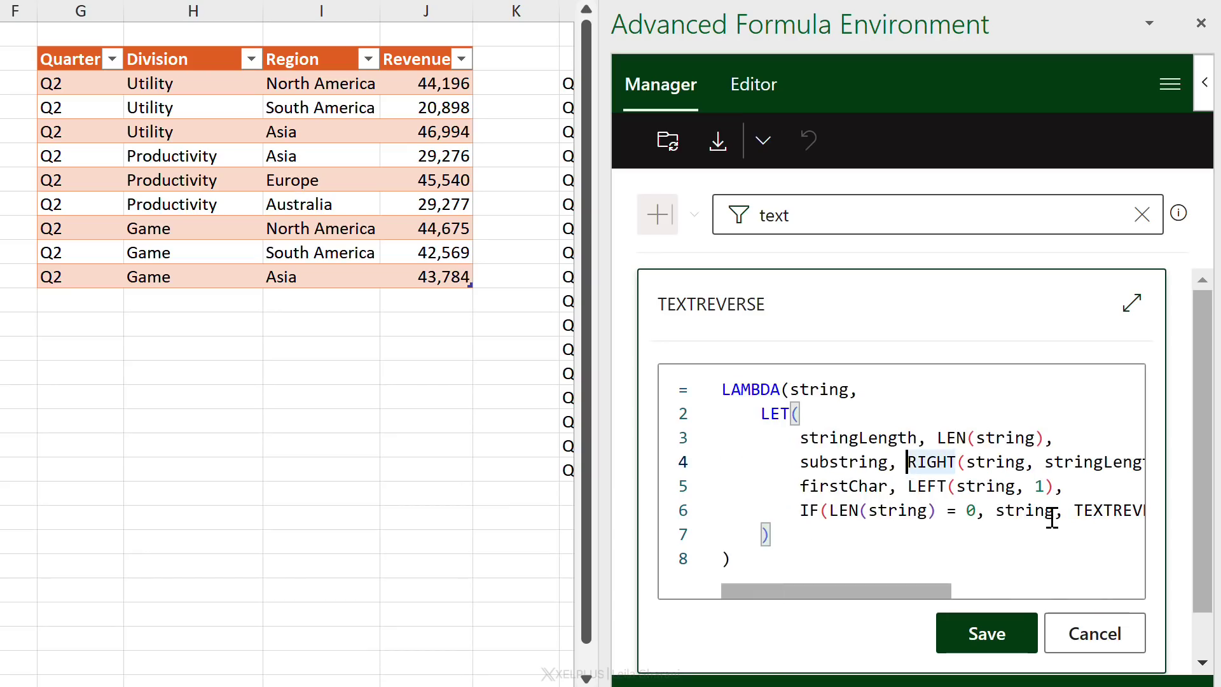
type("lower(")
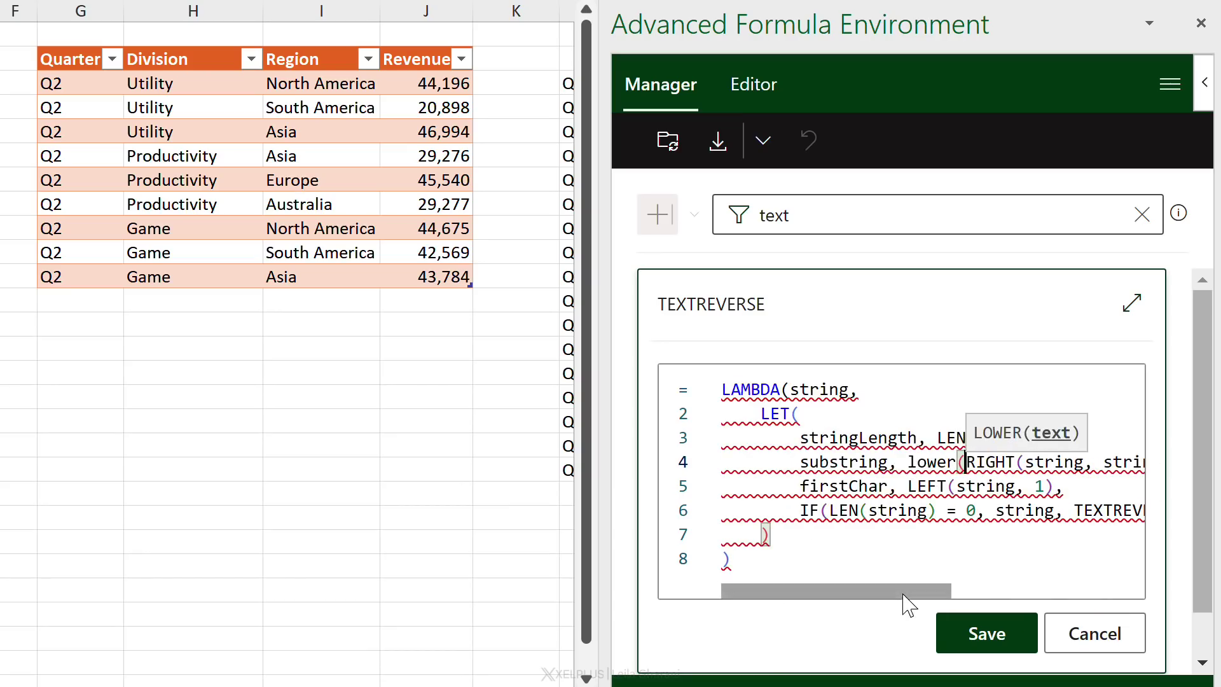
left_click_drag(902, 592, 1038, 580)
left_click(1018, 463)
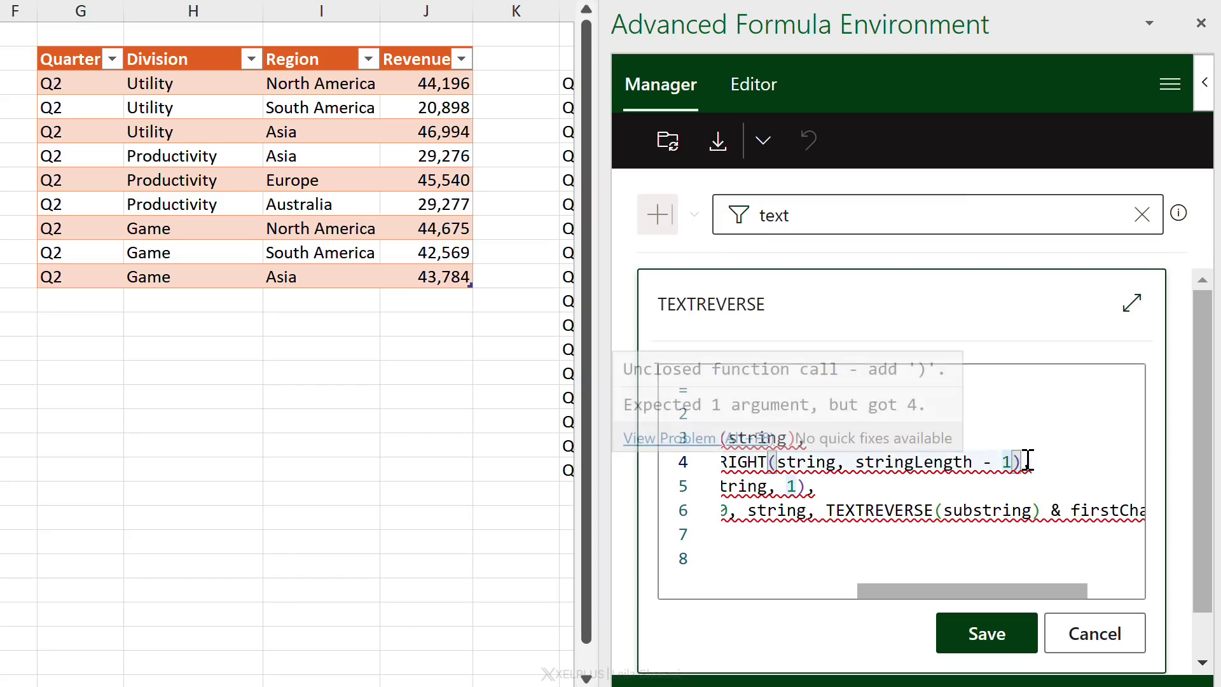
key("Right")
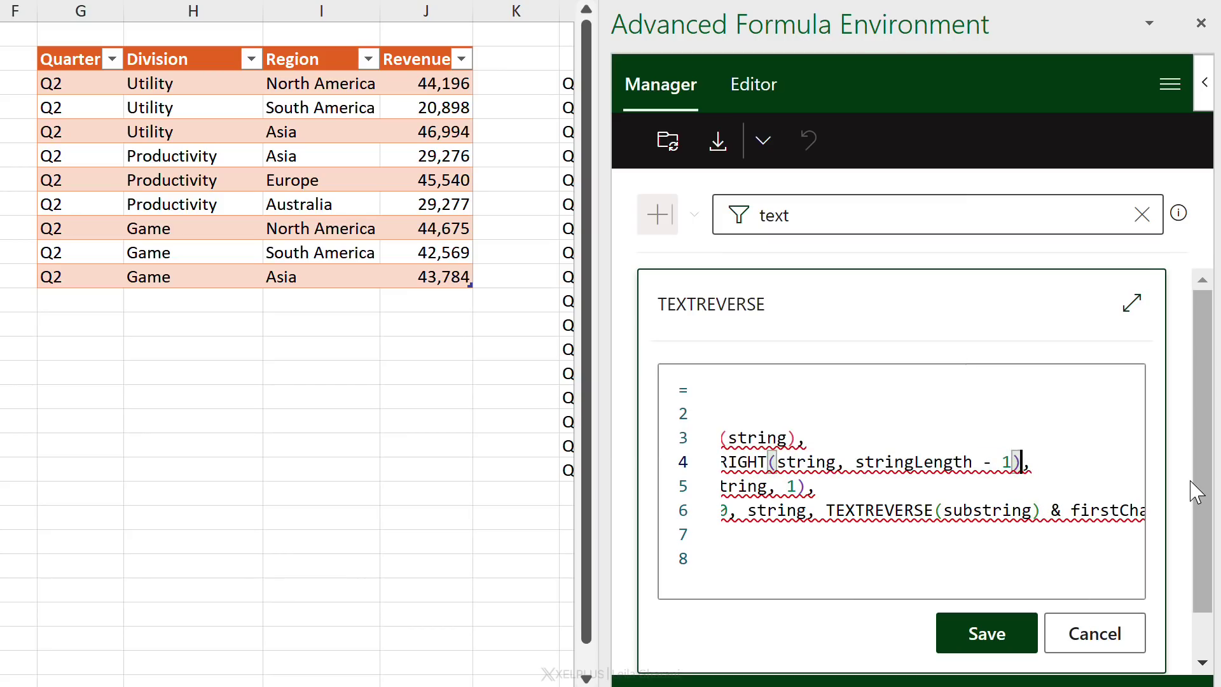
type(")")
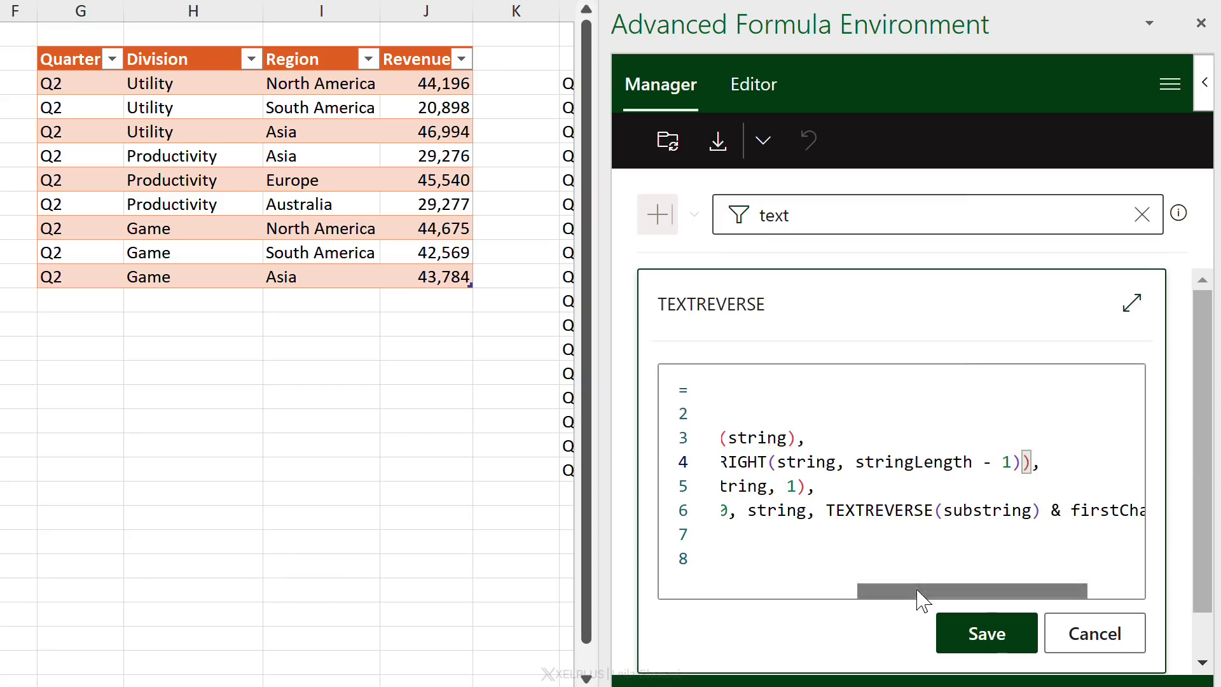
Wrap LEFT(string, 1) on line 5 in LOWER() and save the LAMBDA.
left_click_drag(921, 592, 732, 591)
left_click(910, 487)
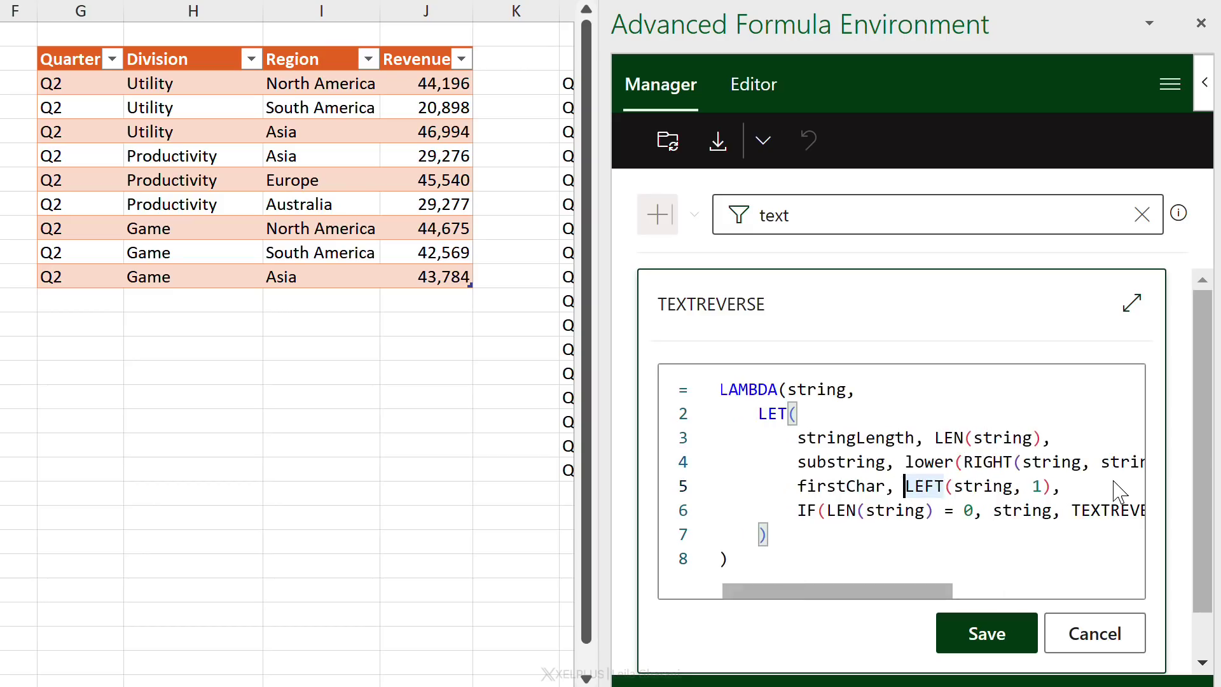
type("lower(")
key("Delete")
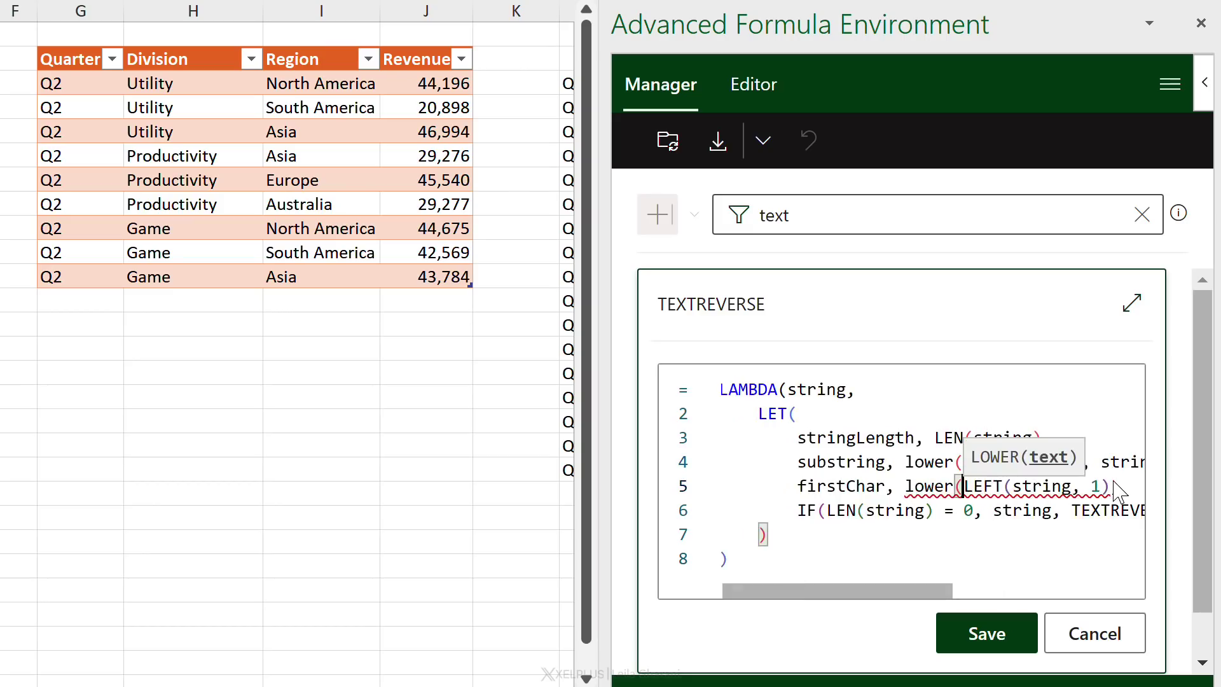
left_click(1108, 487)
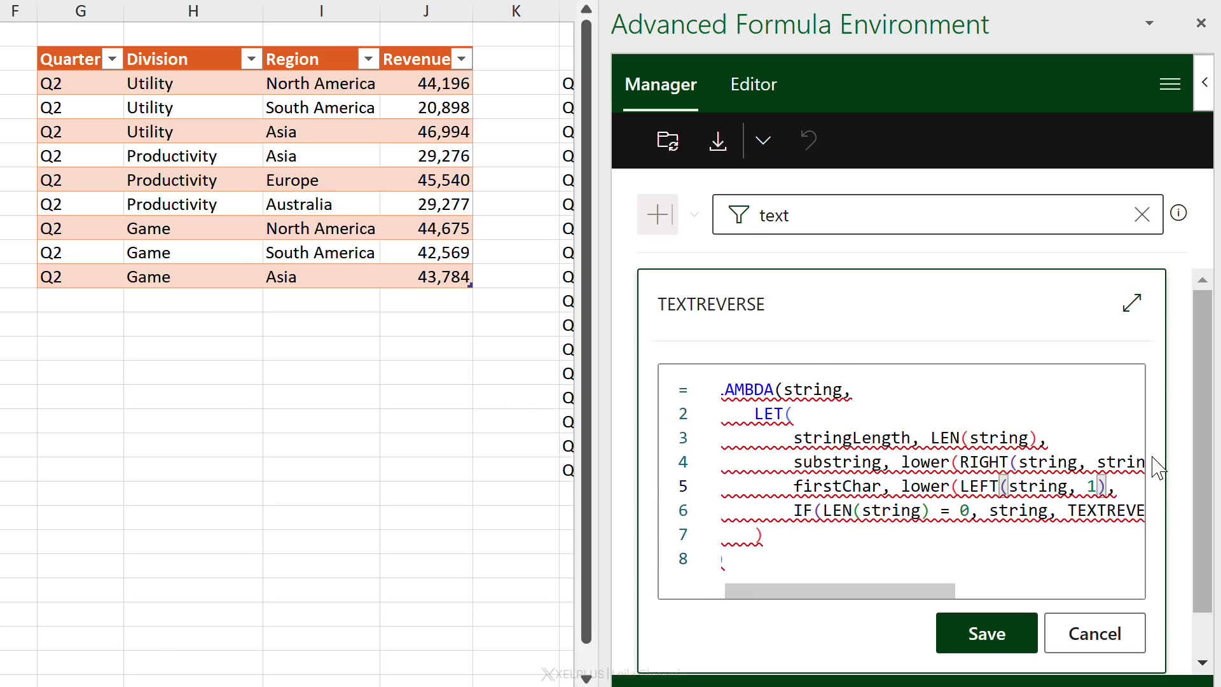
type(")")
left_click(949, 462)
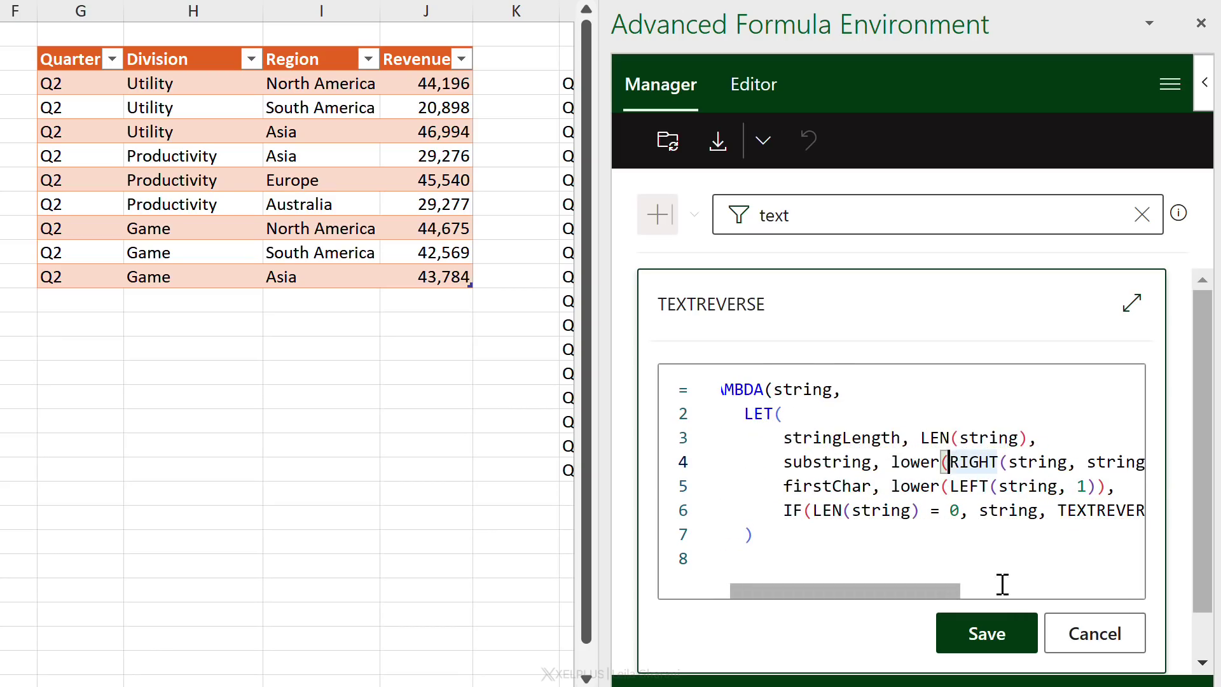
left_click(983, 647)
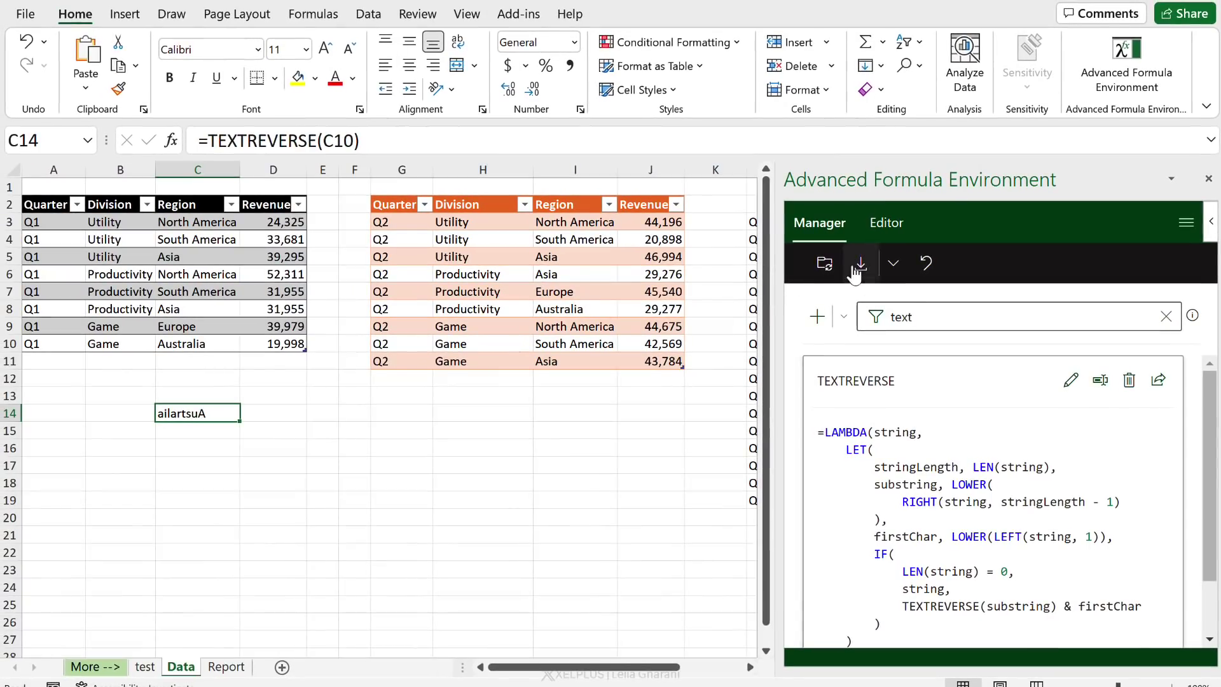
Sync the saved TEXTREVERSE into the workbook so C14 shows ailartsua.
left_click(855, 270)
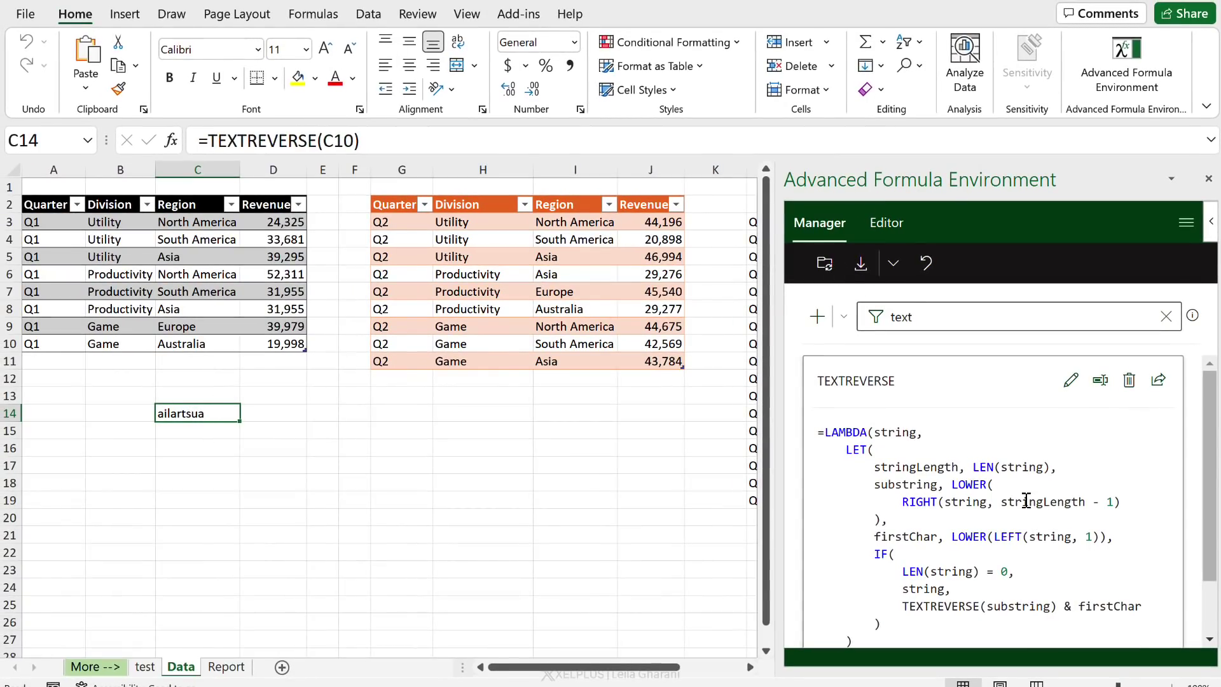
scroll(1020, 499, "down", 2)
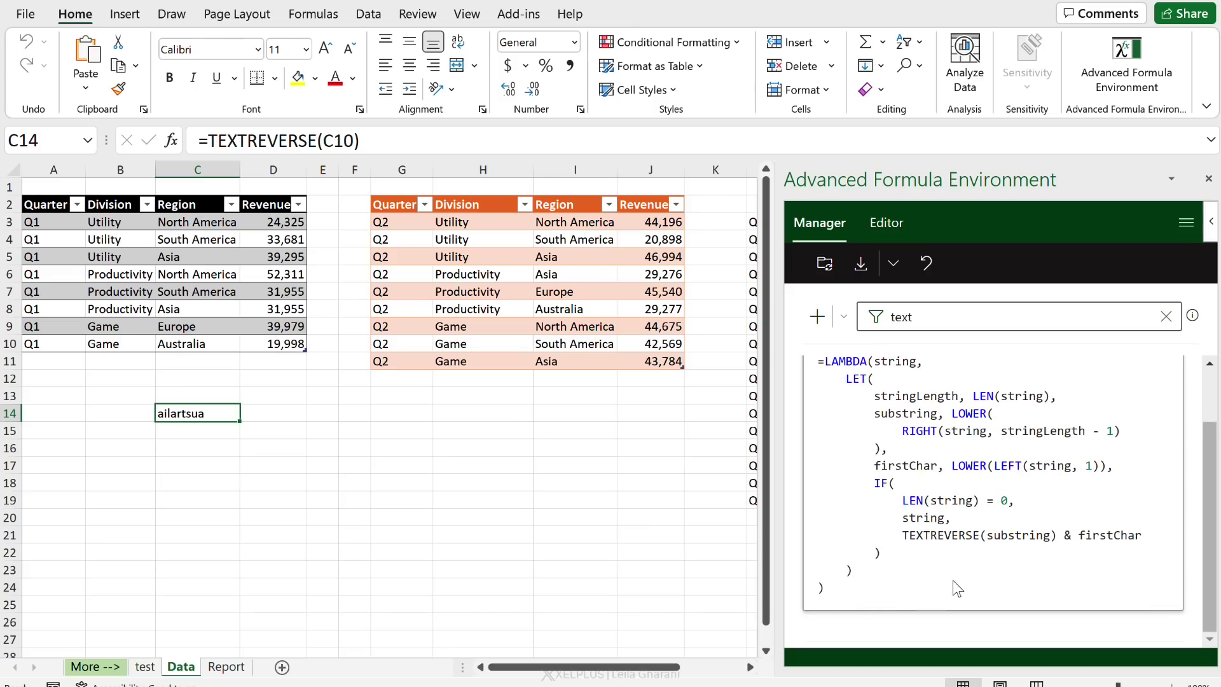
scroll(940, 579, "up", 2)
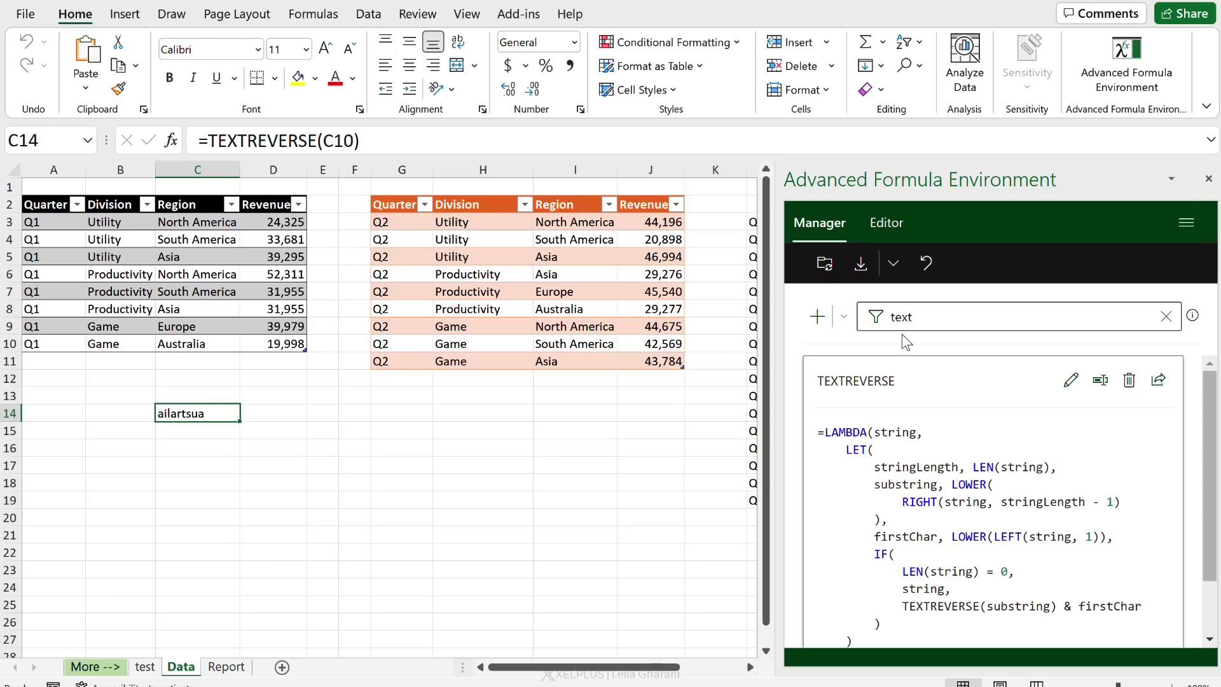
Clear the names filter and start a new name called Quarters from the Report sheet.
left_click(1165, 316)
left_click(817, 316)
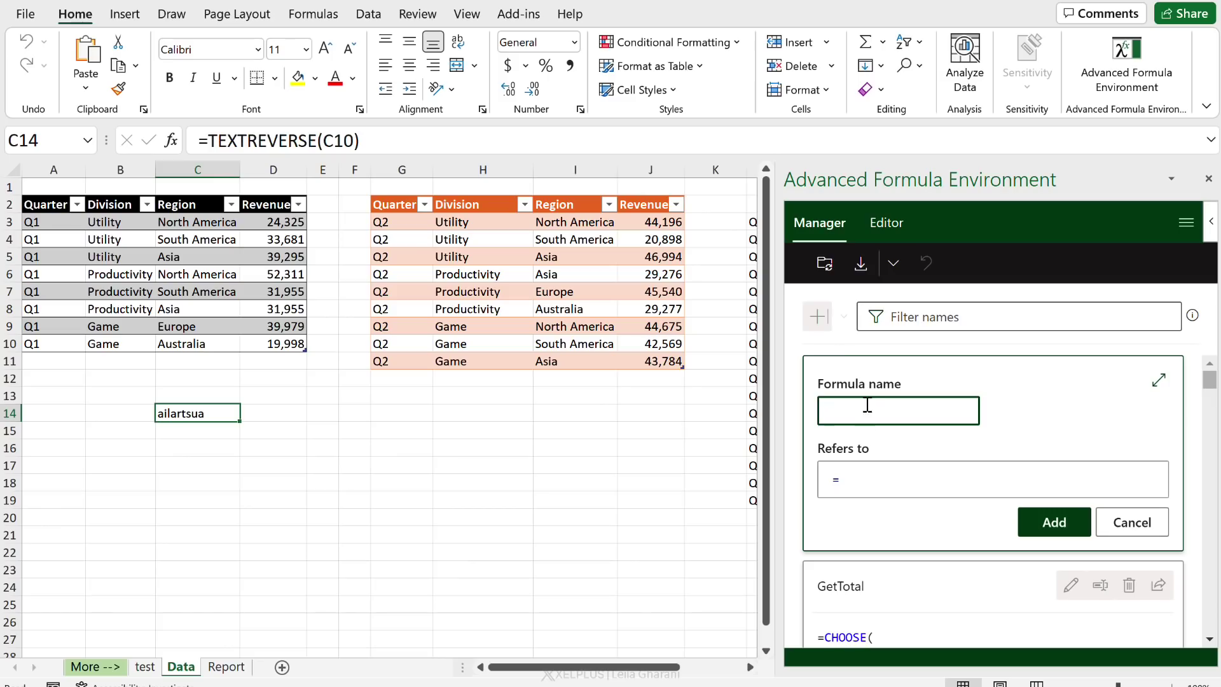
type("Quarters")
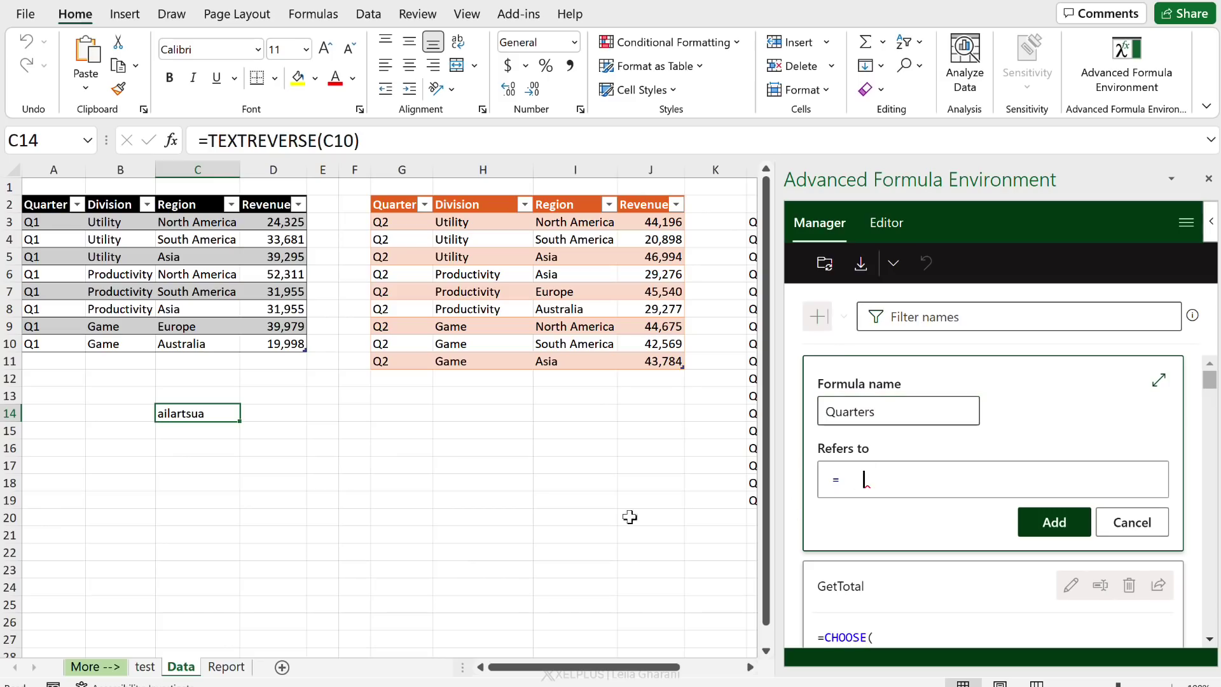
left_click(234, 668)
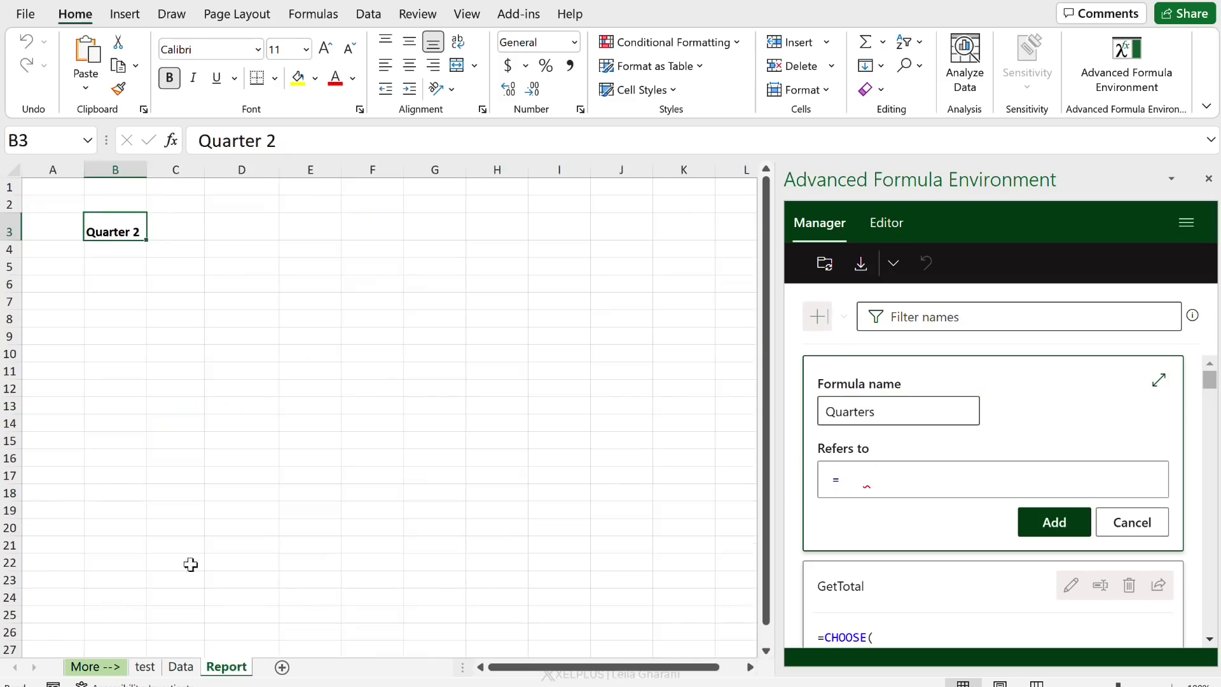
left_click_drag(52, 187, 57, 301)
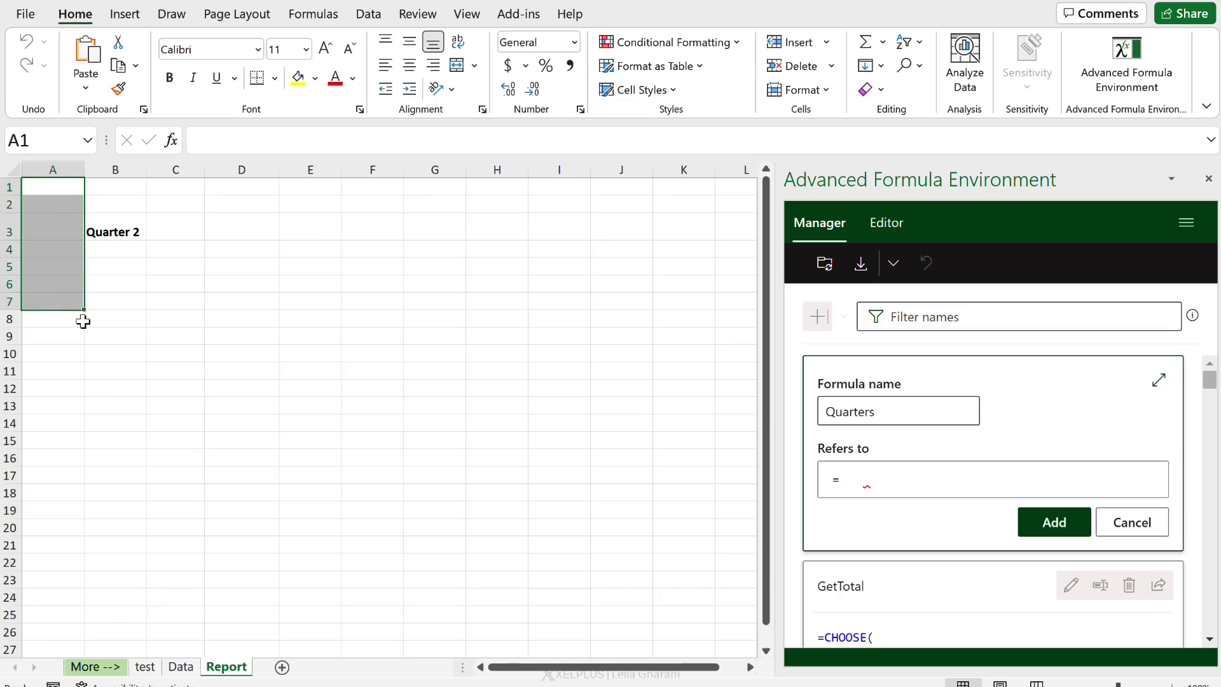
left_click(894, 481)
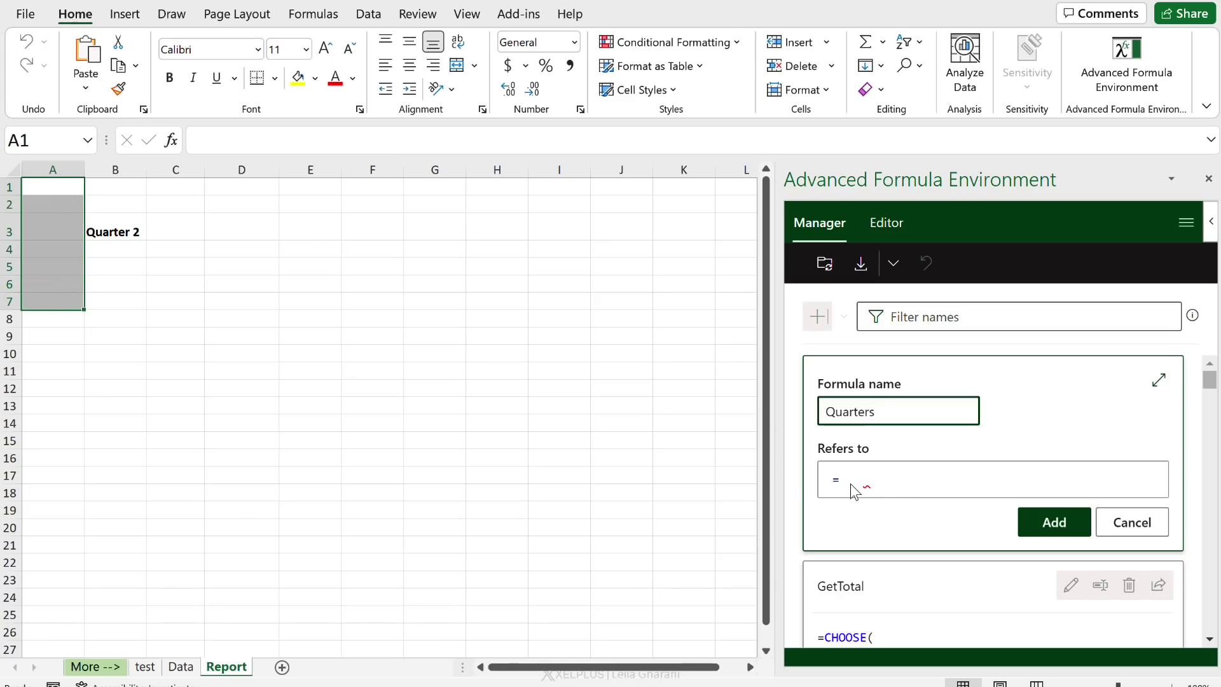
Set Quarters to refer to =Report!$A$1:$A$4 and add the name.
left_click(875, 483)
type("Report!")
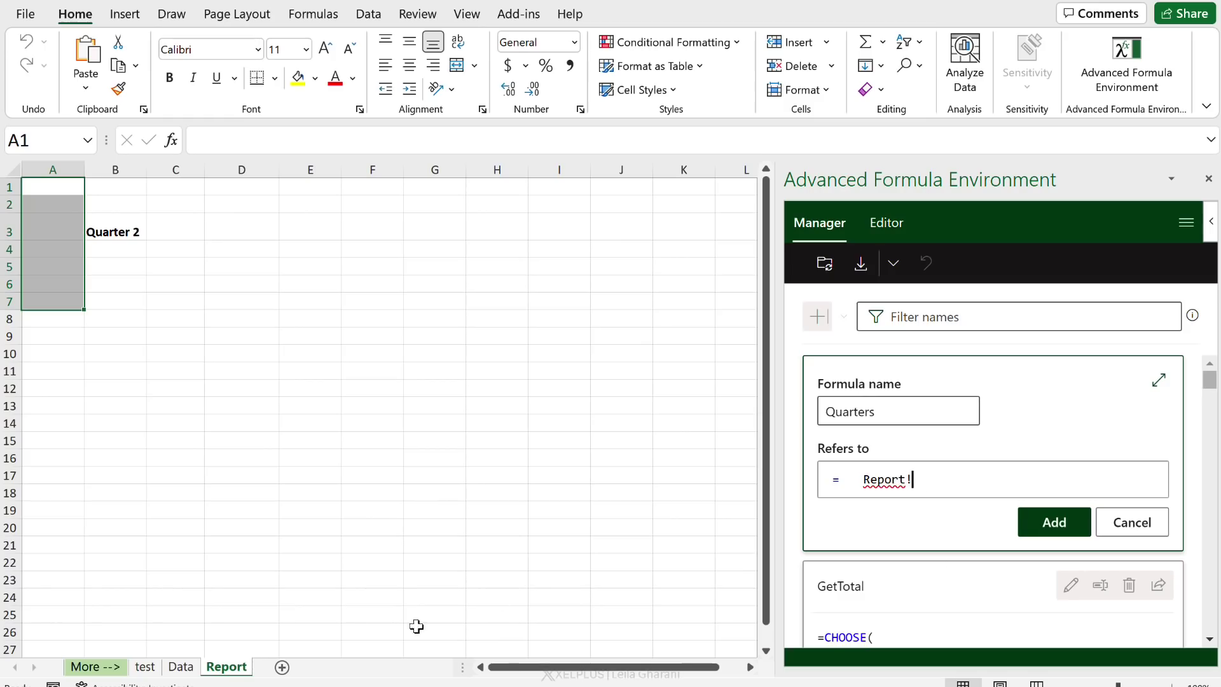
type("A")
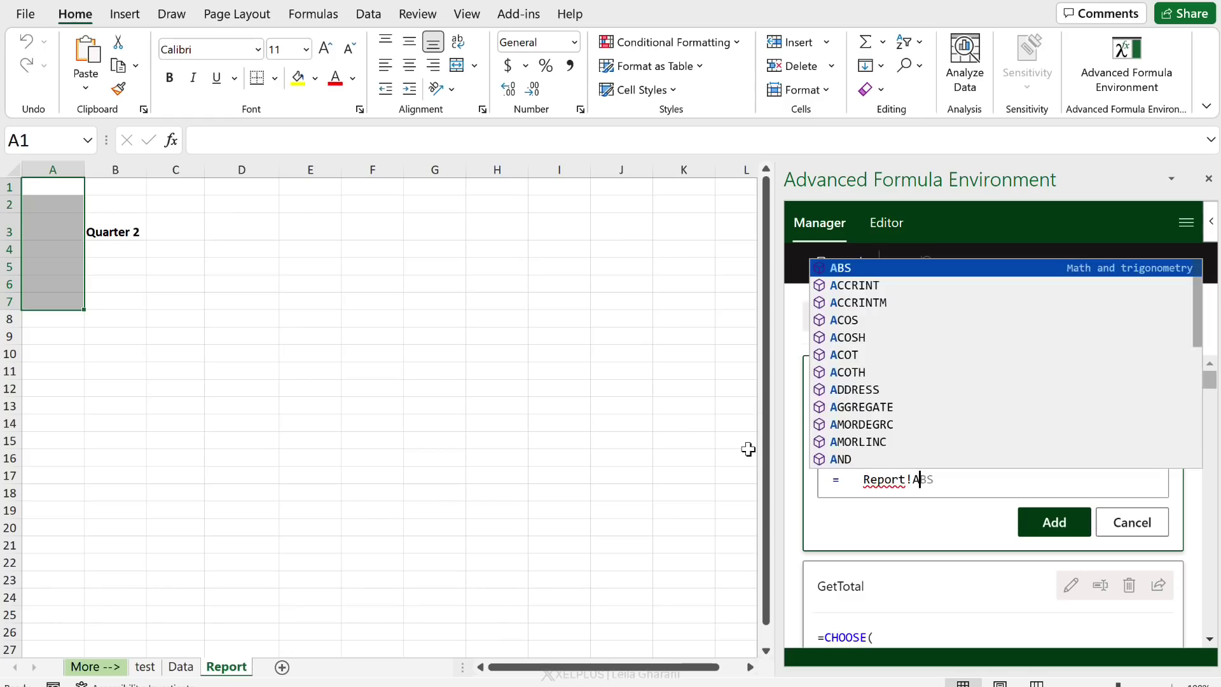
type("1:")
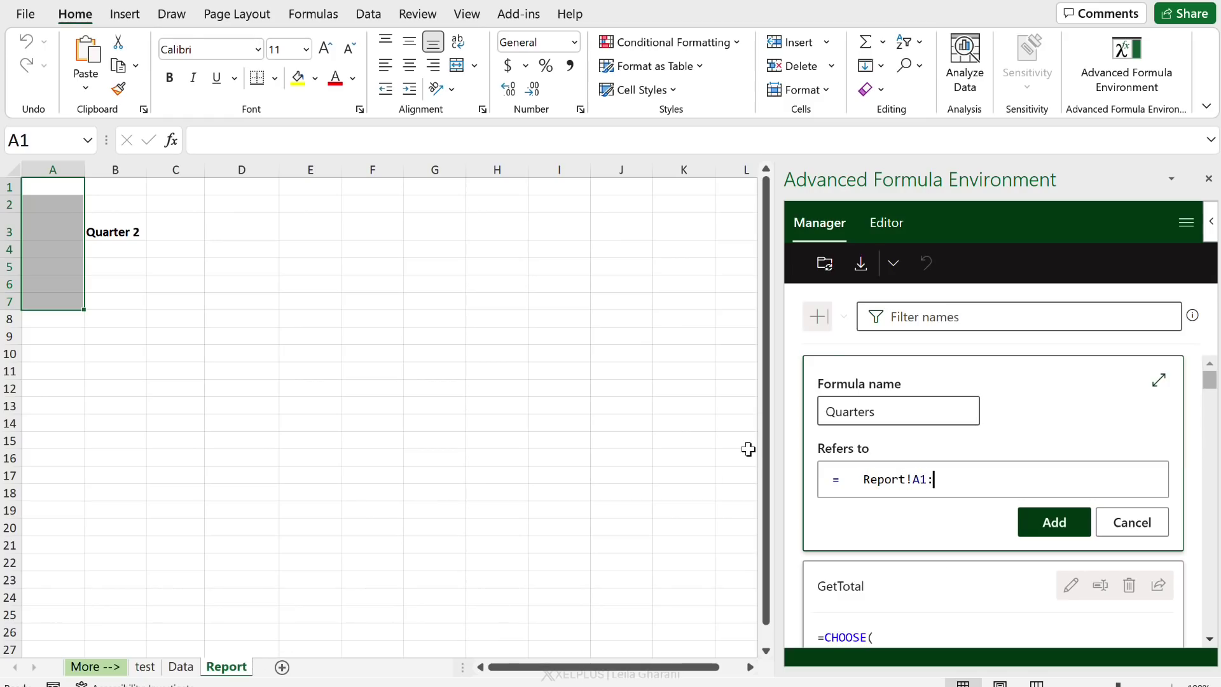
type("A4")
left_click(913, 479)
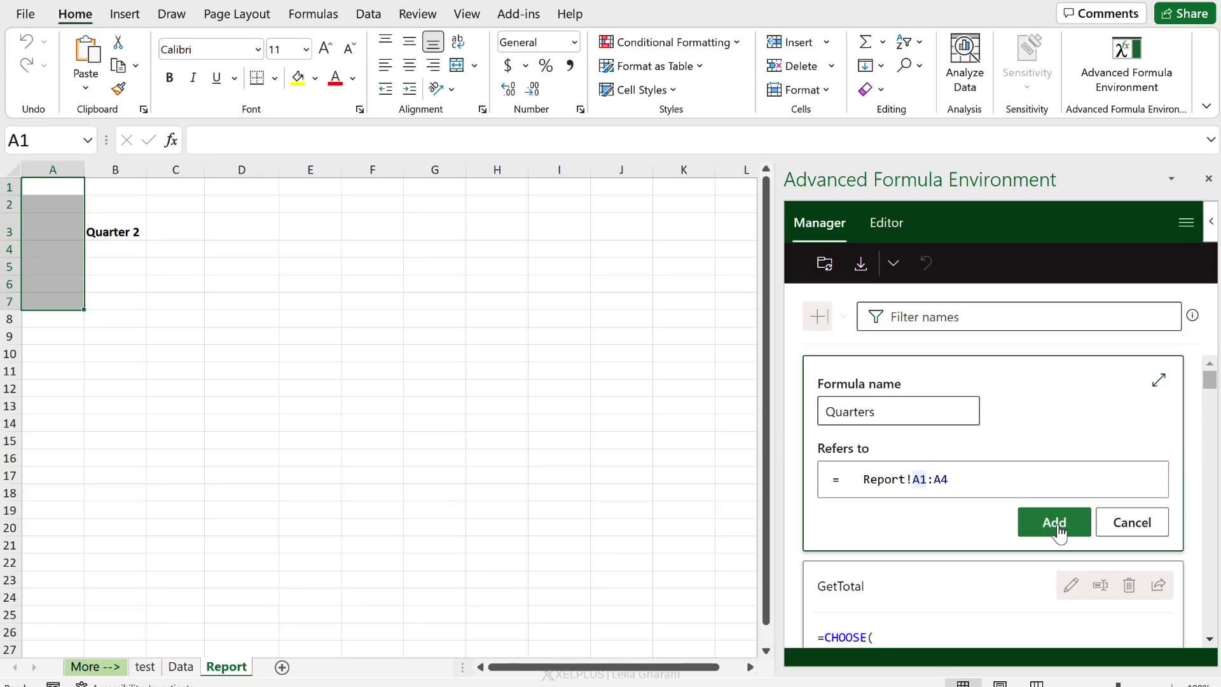
type("$A$")
key("Right")
key("Right")
type("$A$")
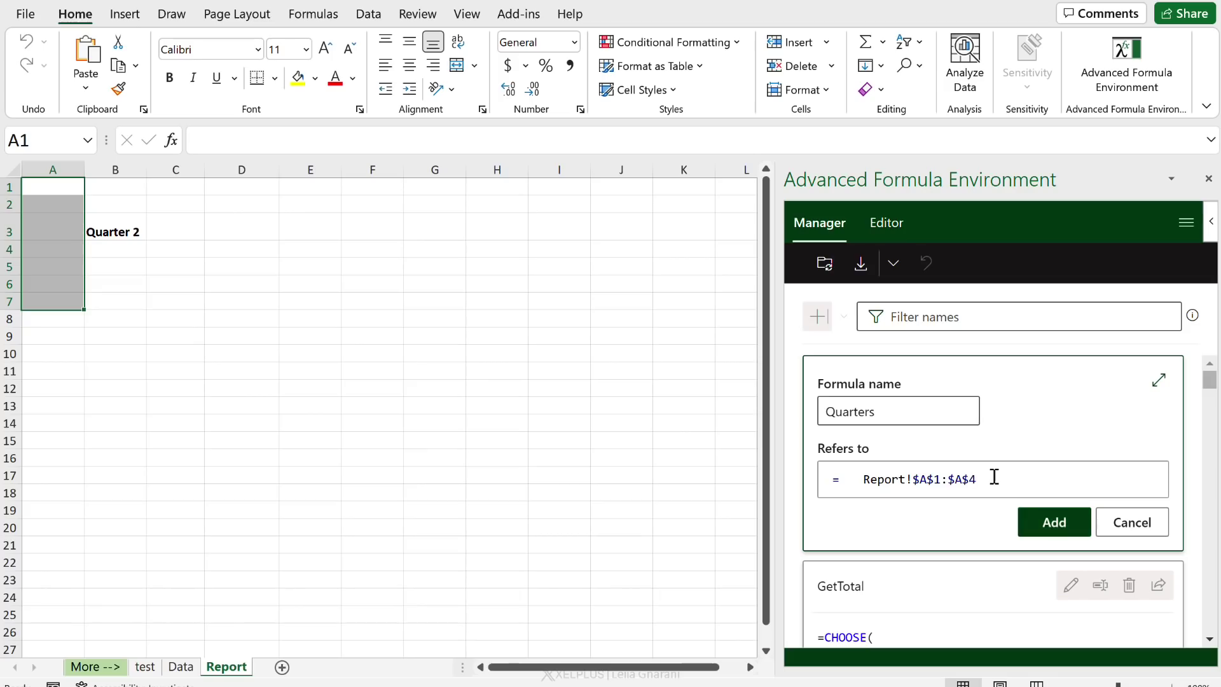
left_click(1050, 530)
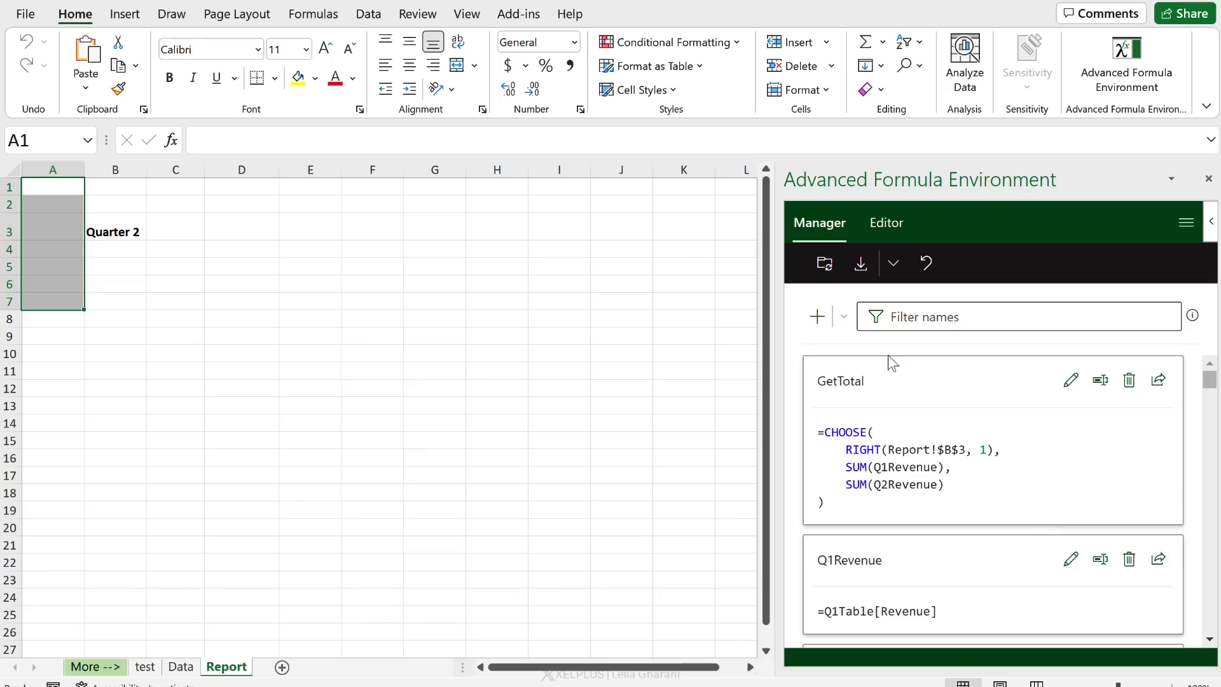
Sync the Quarters name into the workbook and fill A1:A4 with Quarter1 to Quarter4.
left_click(826, 264)
left_click(71, 186)
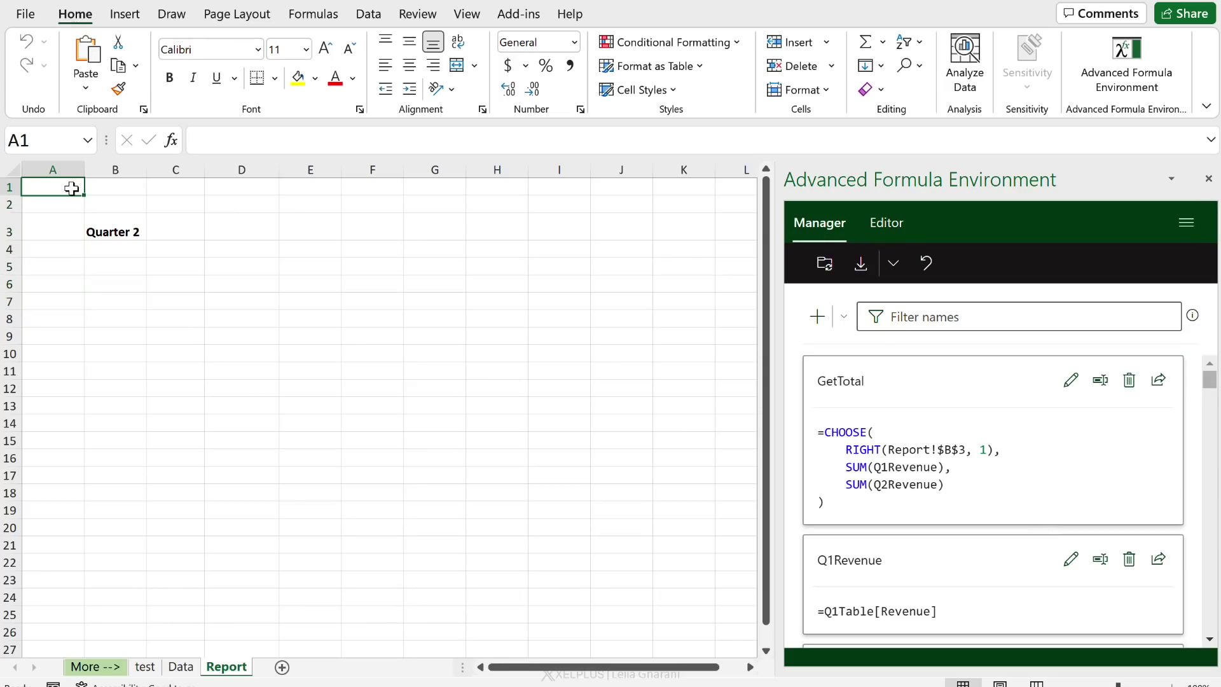
type("Quarter1")
key("Return")
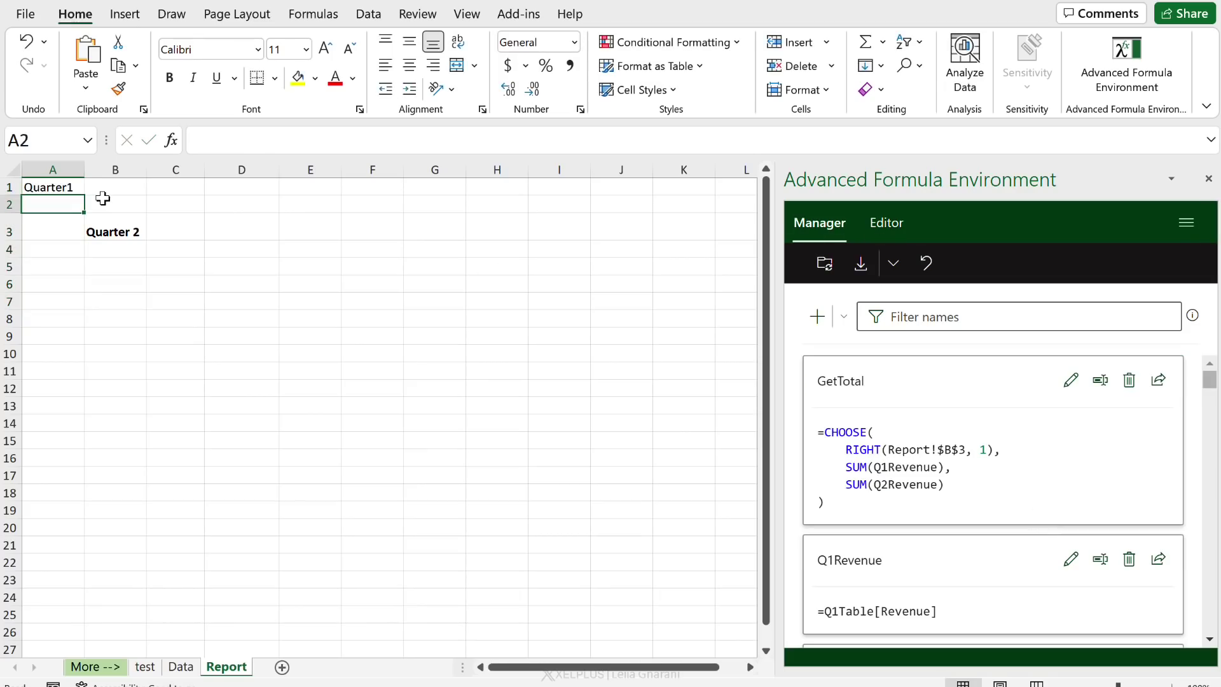
left_click(70, 186)
left_click_drag(84, 195, 53, 253)
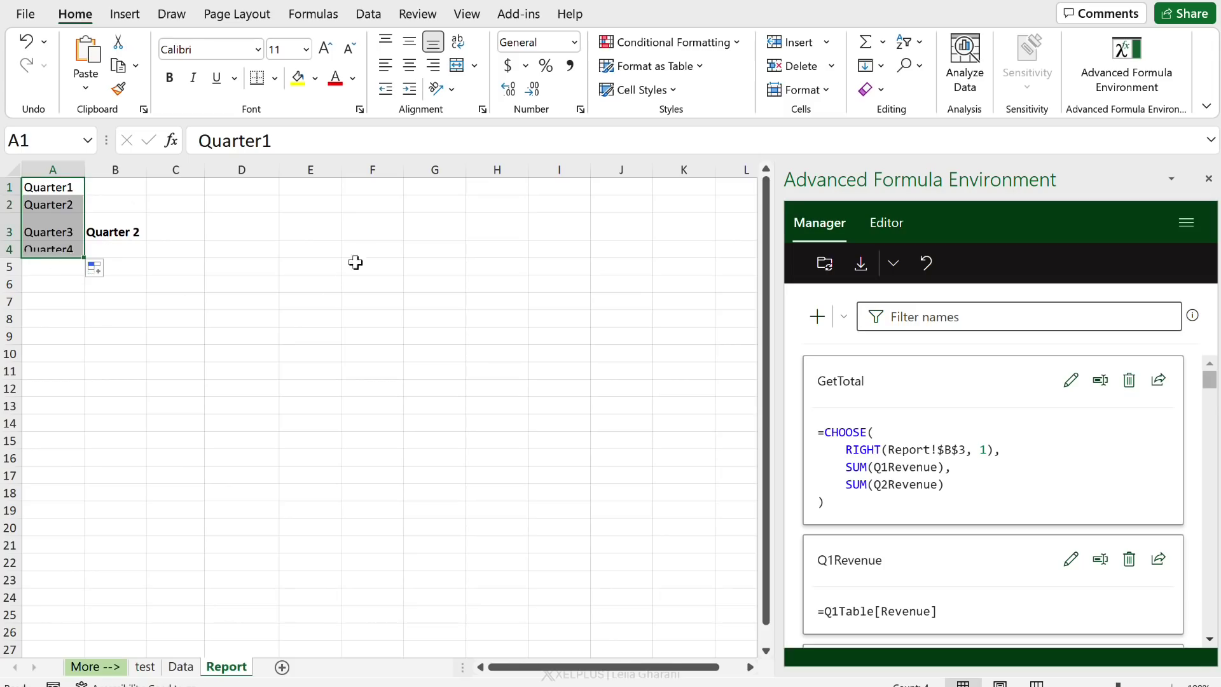
Enter =Quarters in F6 so it spills Quarter1 to Quarter4 into F6:F9.
left_click(391, 282)
type("=qu")
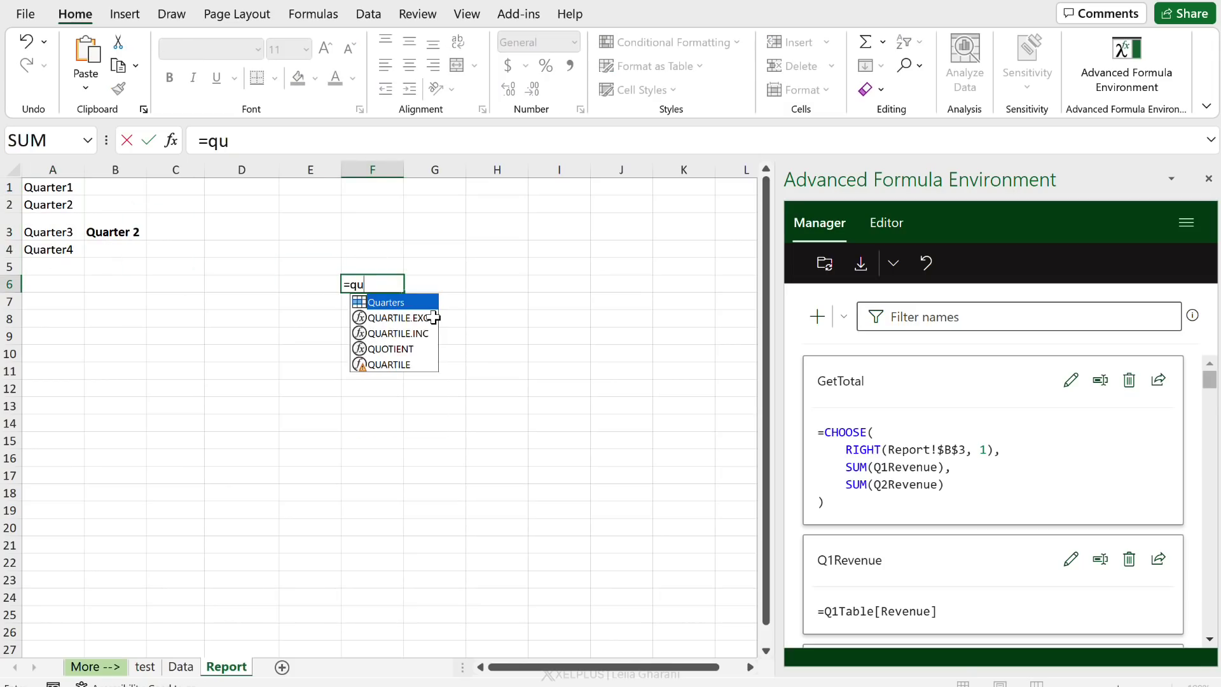
key("Tab")
key("Return")
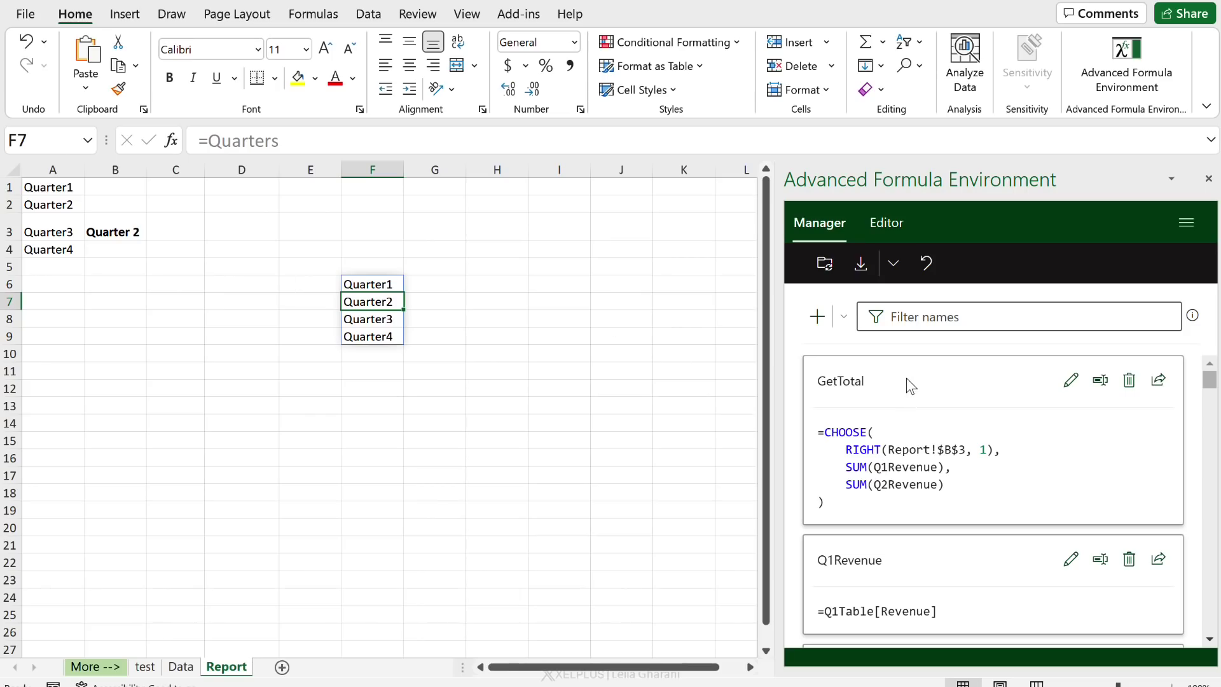
scroll(908, 381, "down", 5)
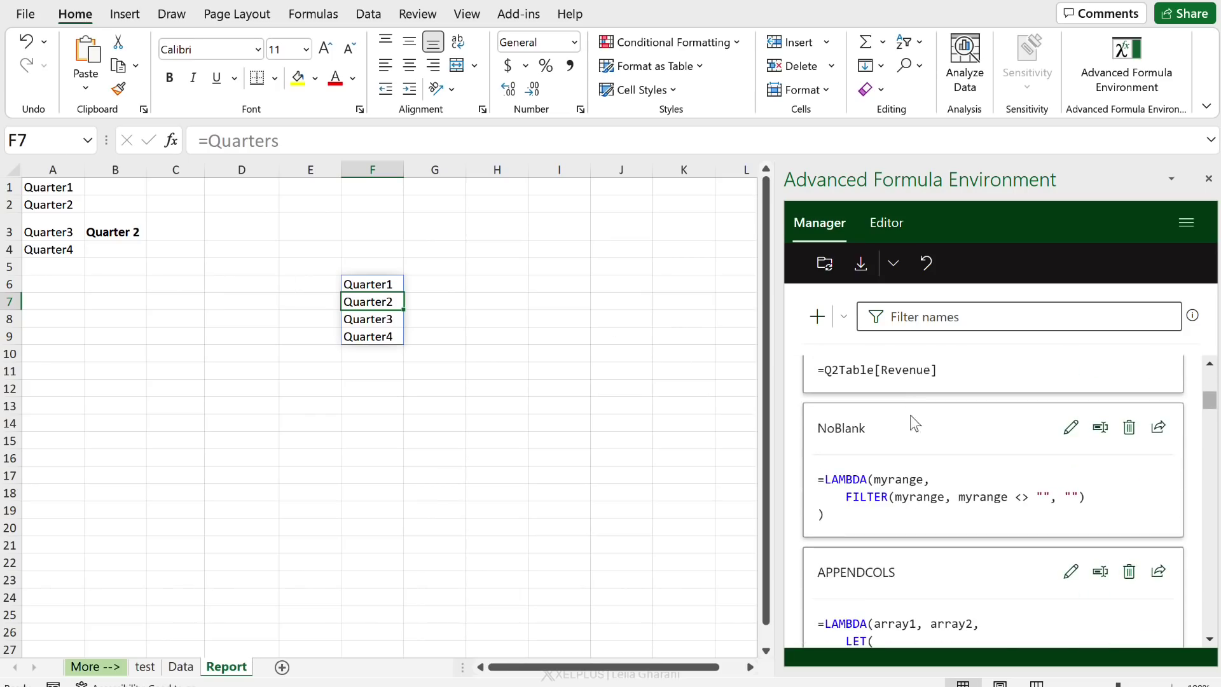
scroll(913, 455, "down", 2)
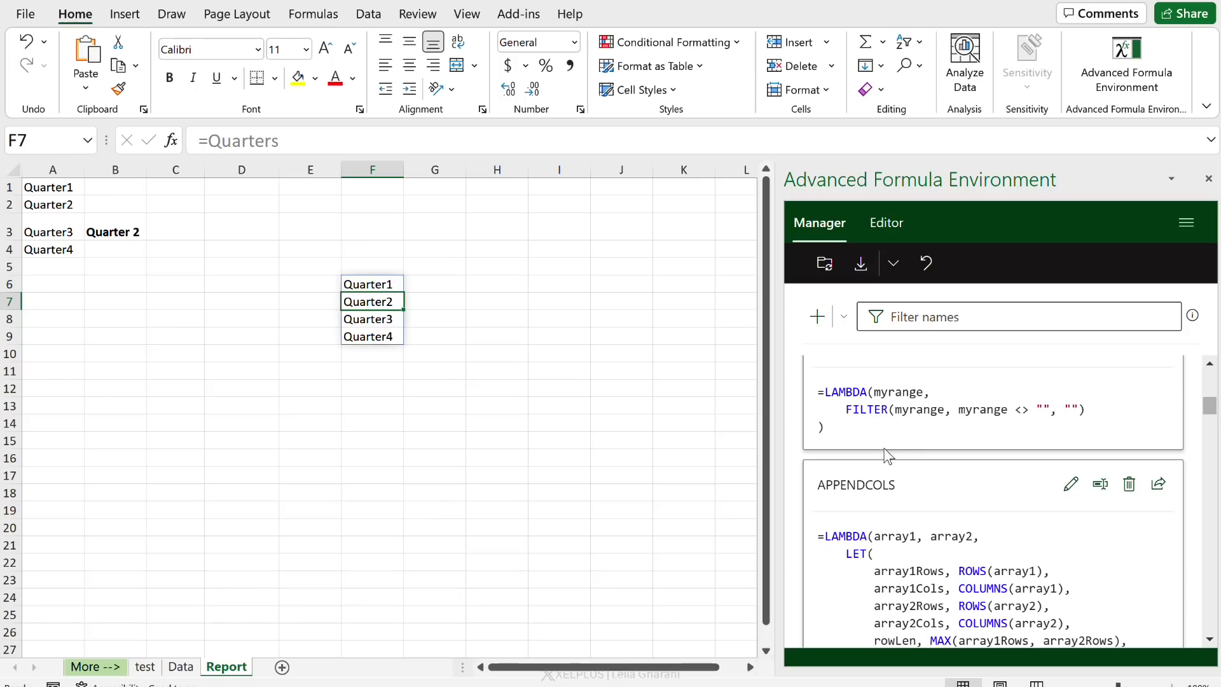